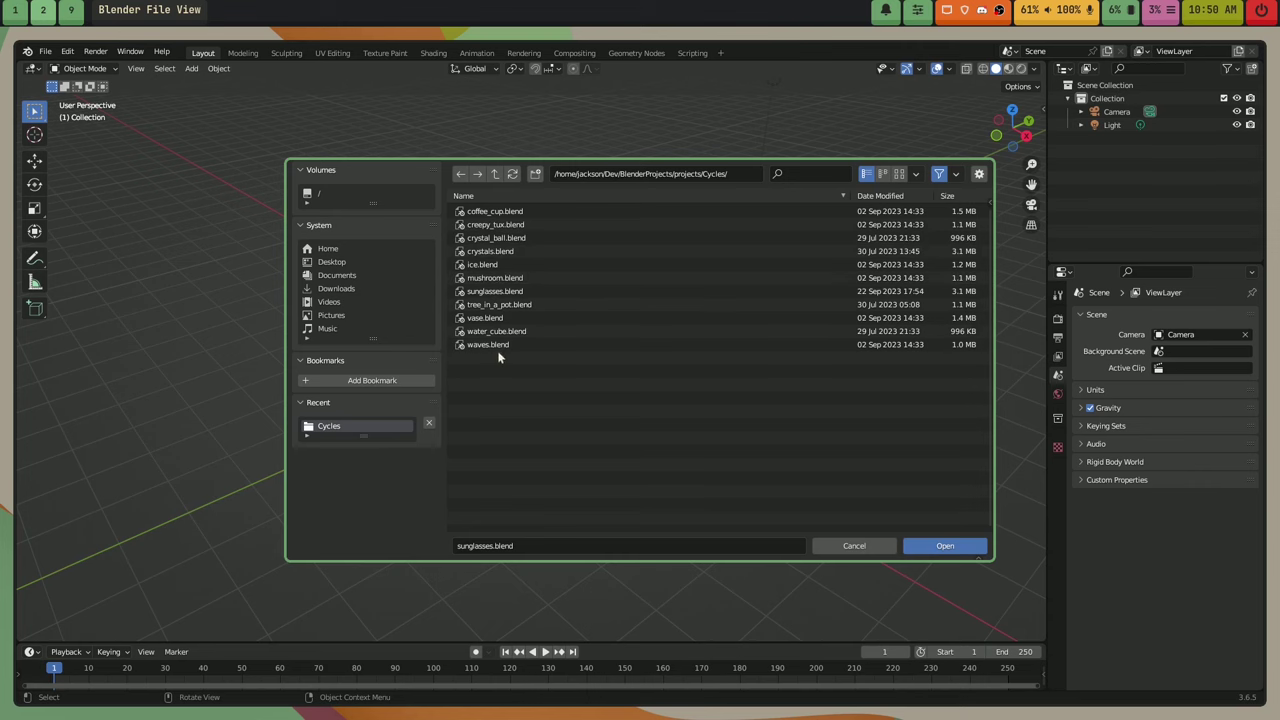
# Open sunglasses.blend, inspect the glasses up close in rendered shading, and return the viewport to solid shading.
pyautogui.doubleClick(505, 290)
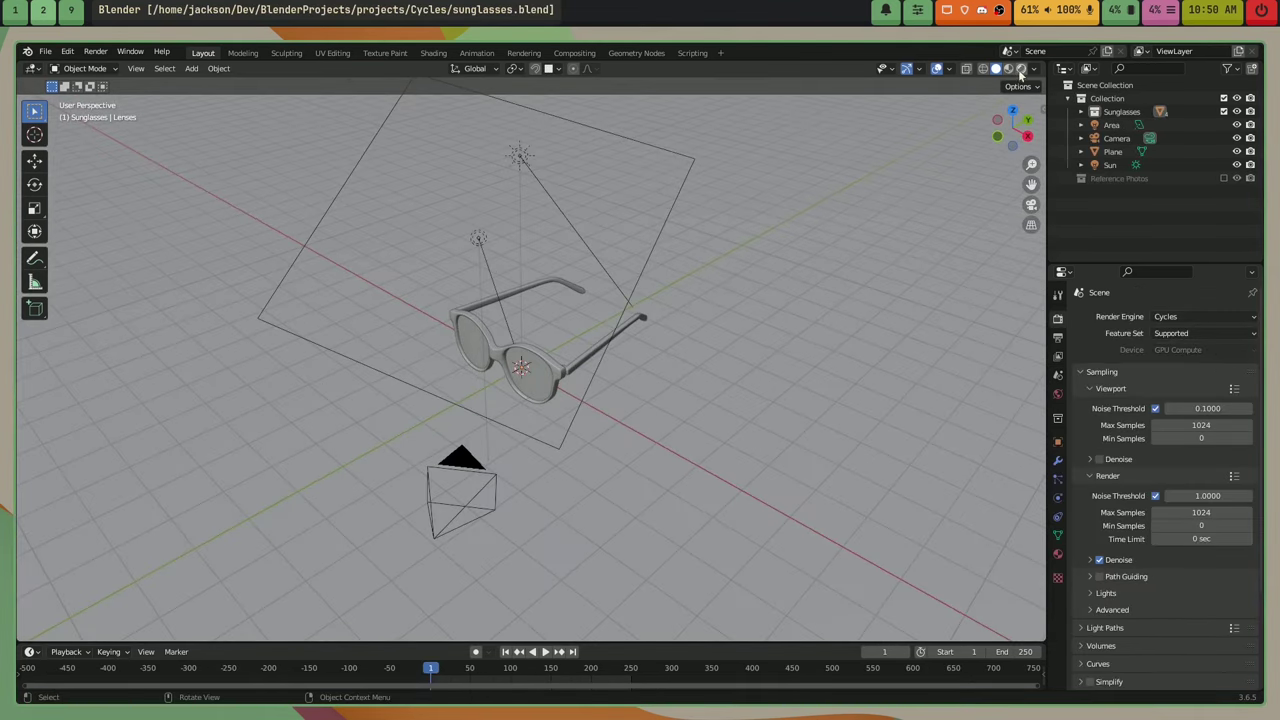
pyautogui.click(1020, 69)
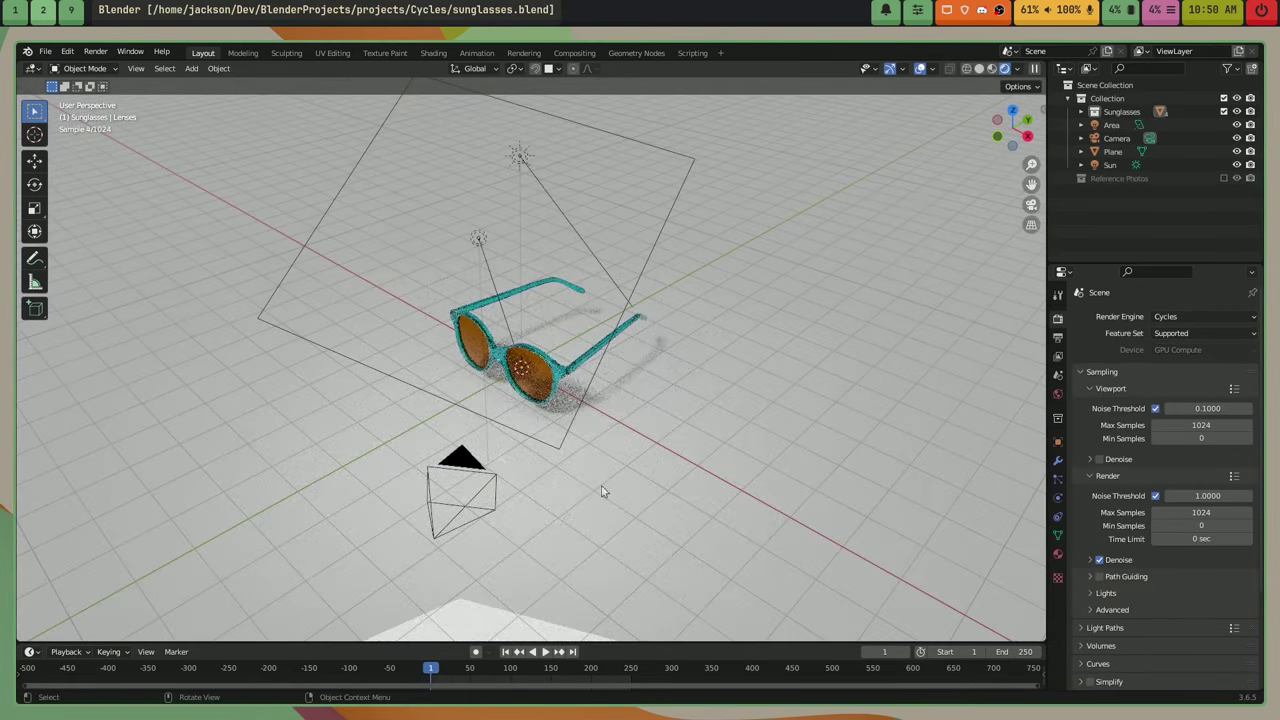
pyautogui.scroll(5, 600, 491)
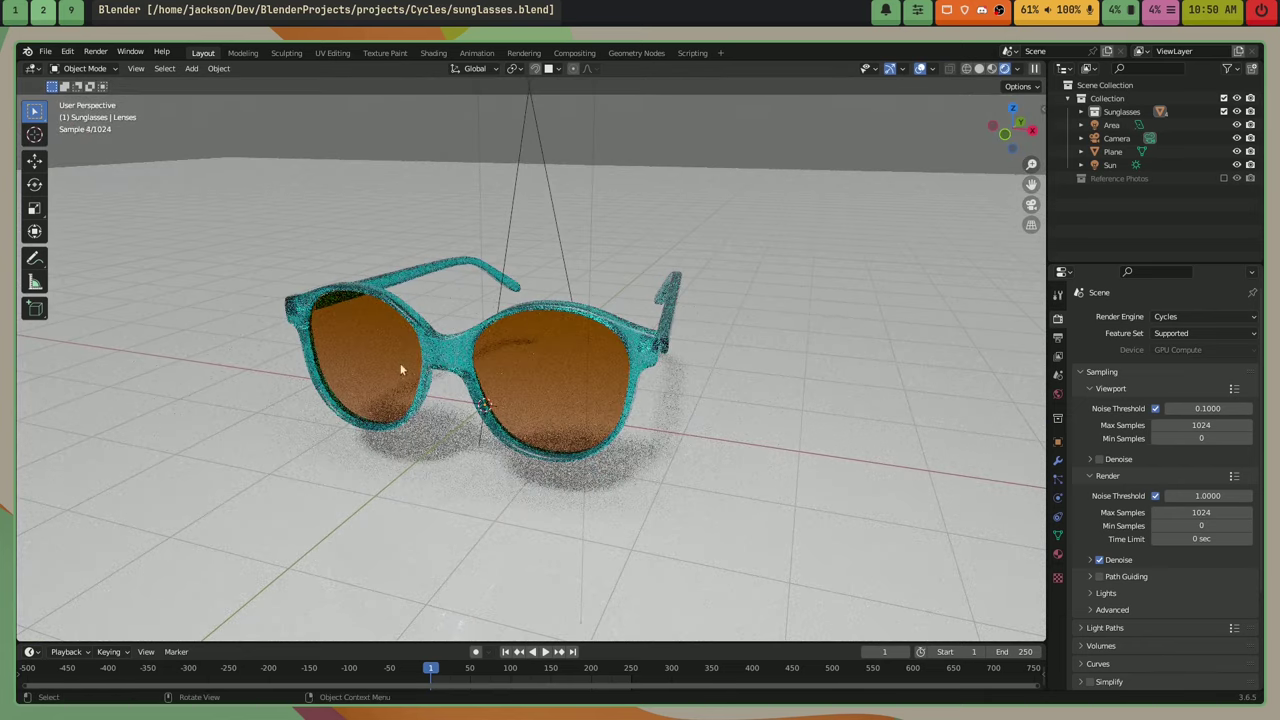
pyautogui.moveTo(1005, 129)
pyautogui.mouseDown()
pyautogui.moveTo(975, 132)
pyautogui.moveTo(1003, 130)
pyautogui.mouseUp()
pyautogui.click(979, 69)
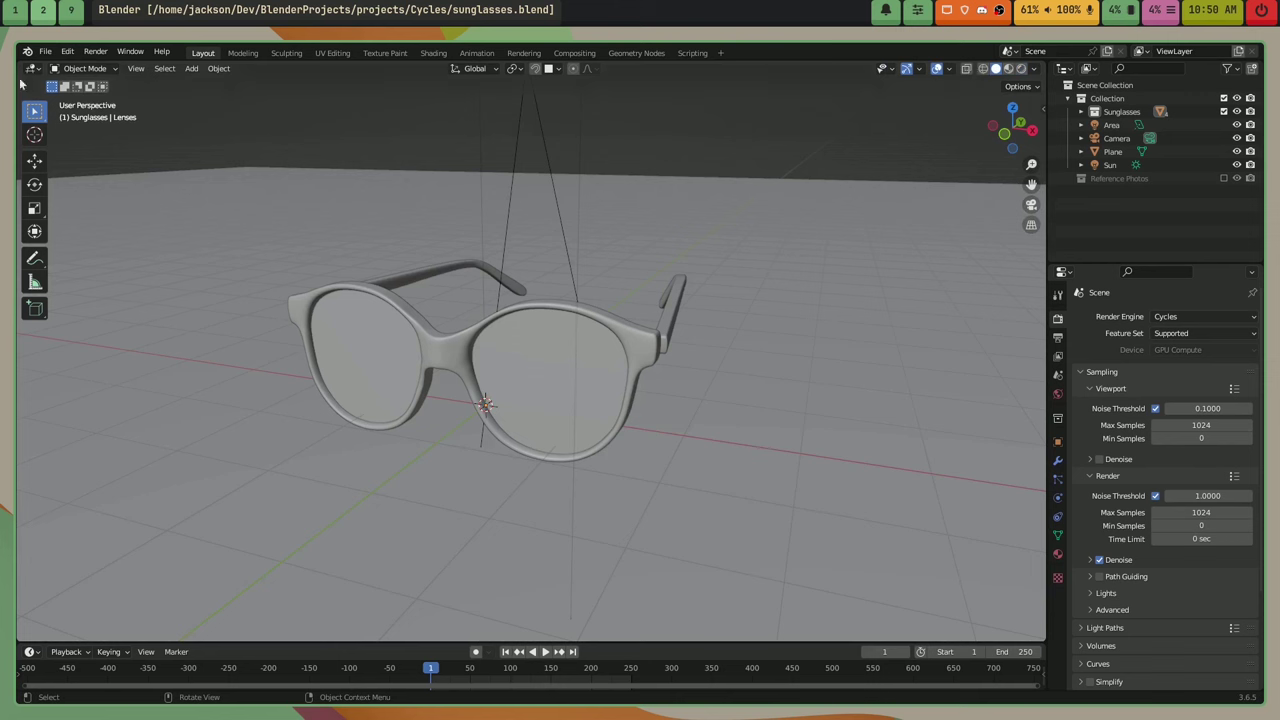
# Open coffee_cup.blend, preview the mug in rendered shading, and return the viewport to solid shading.
pyautogui.click(45, 51)
pyautogui.click(66, 80)
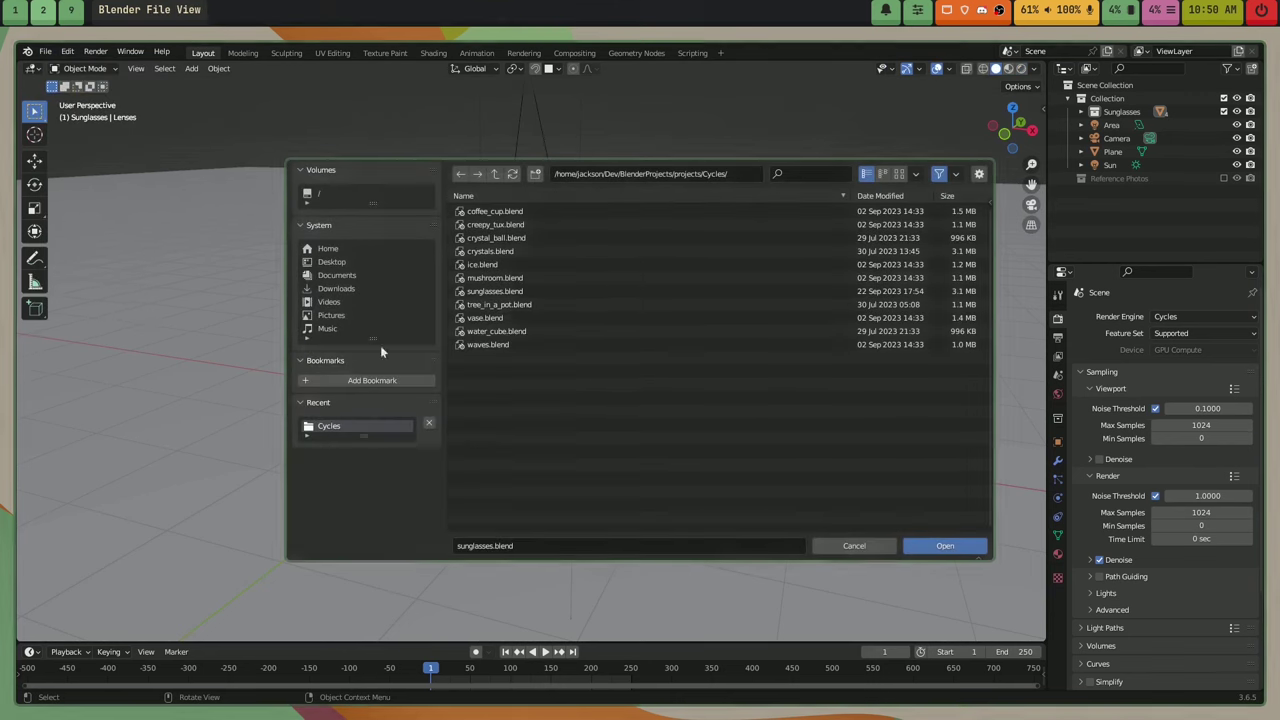
pyautogui.doubleClick(507, 215)
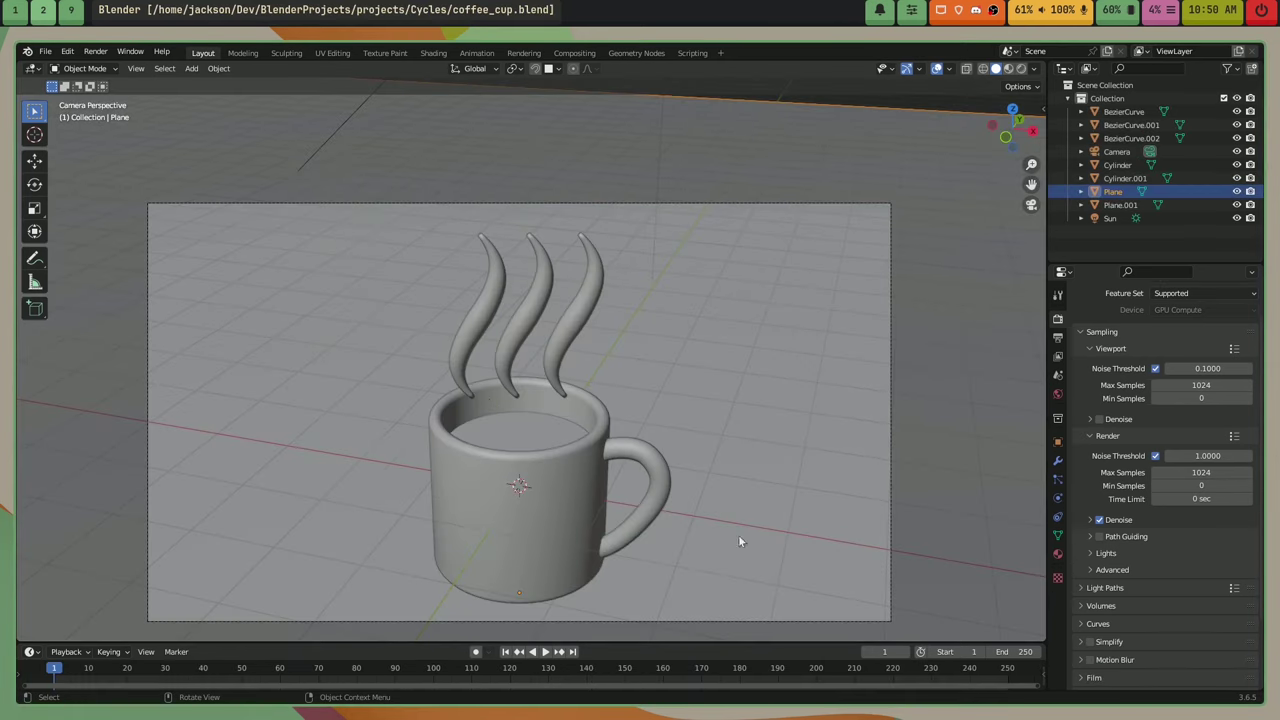
pyautogui.click(1020, 68)
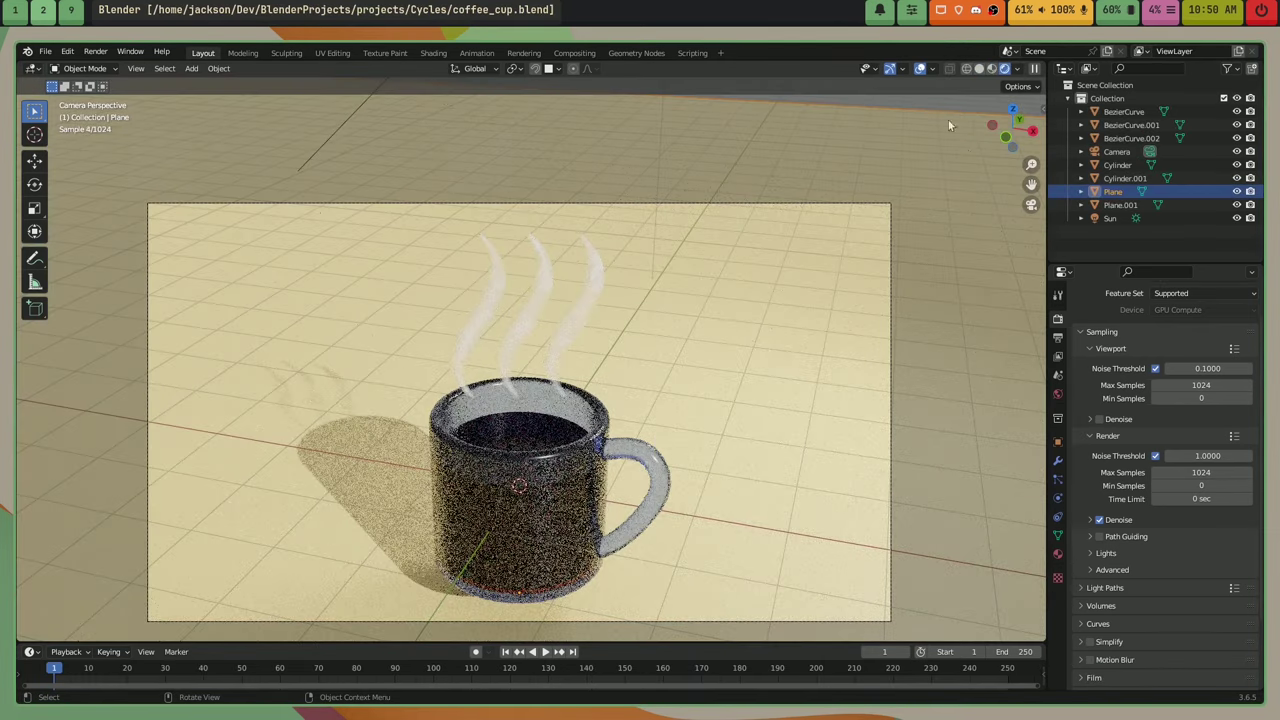
pyautogui.click(980, 70)
# Open creepy_tux.blend, view the penguin in rendered shading, and return the viewport to solid shading.
pyautogui.click(46, 52)
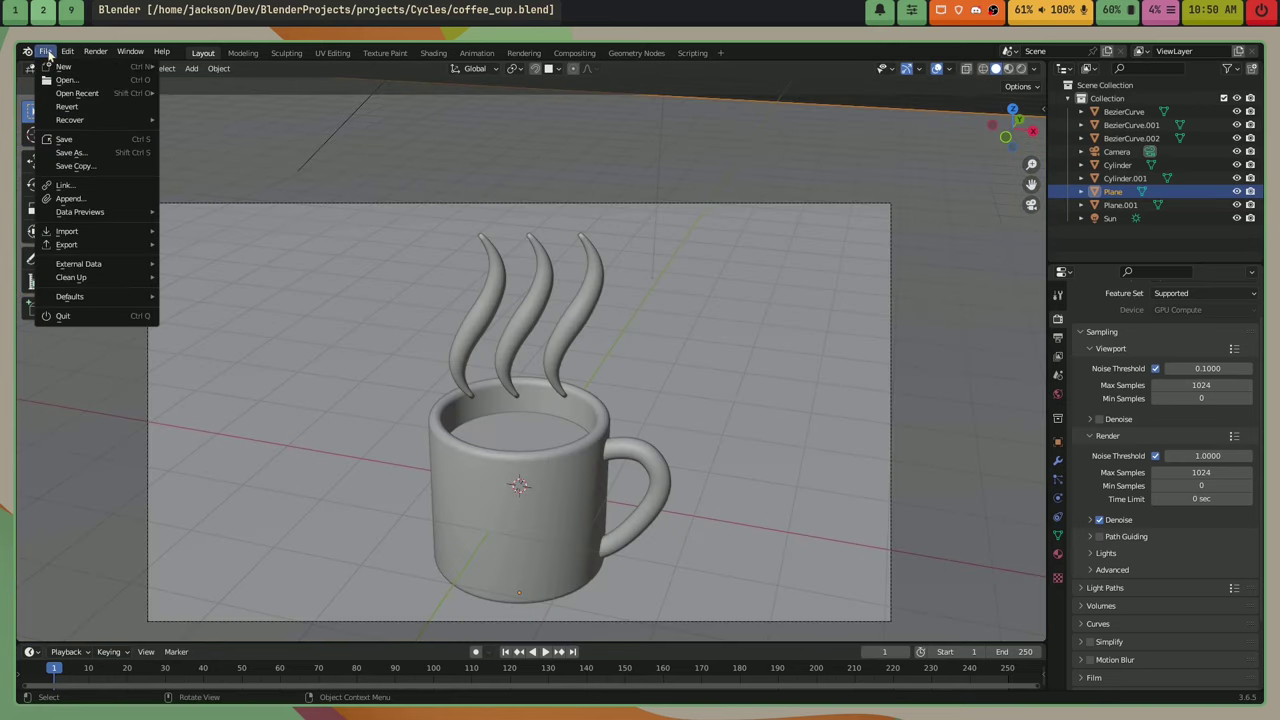
pyautogui.click(64, 80)
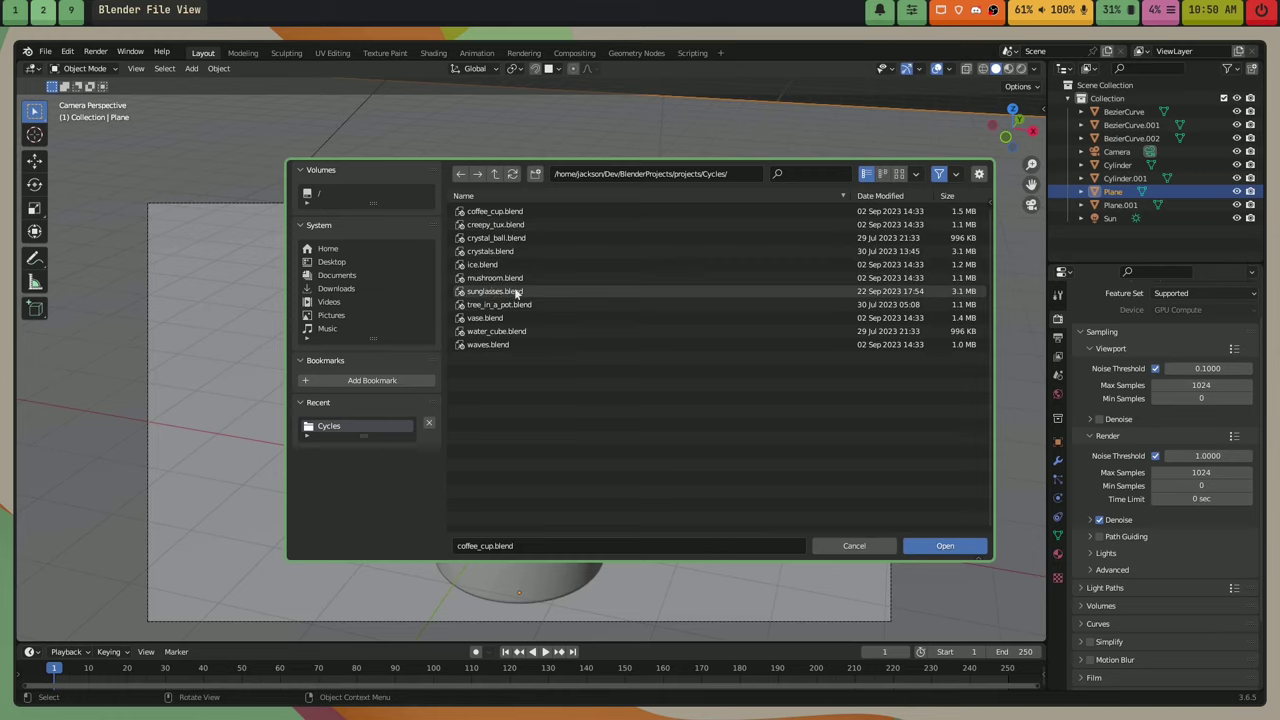
pyautogui.doubleClick(510, 226)
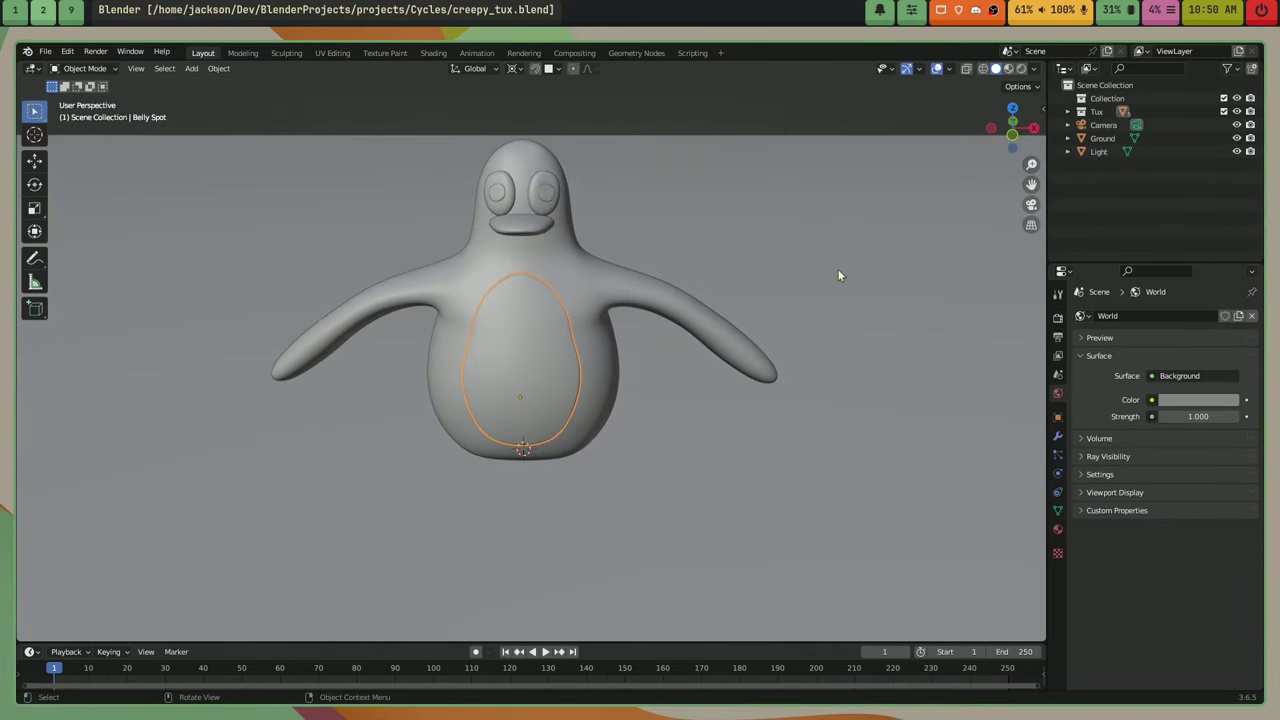
pyautogui.click(1020, 68)
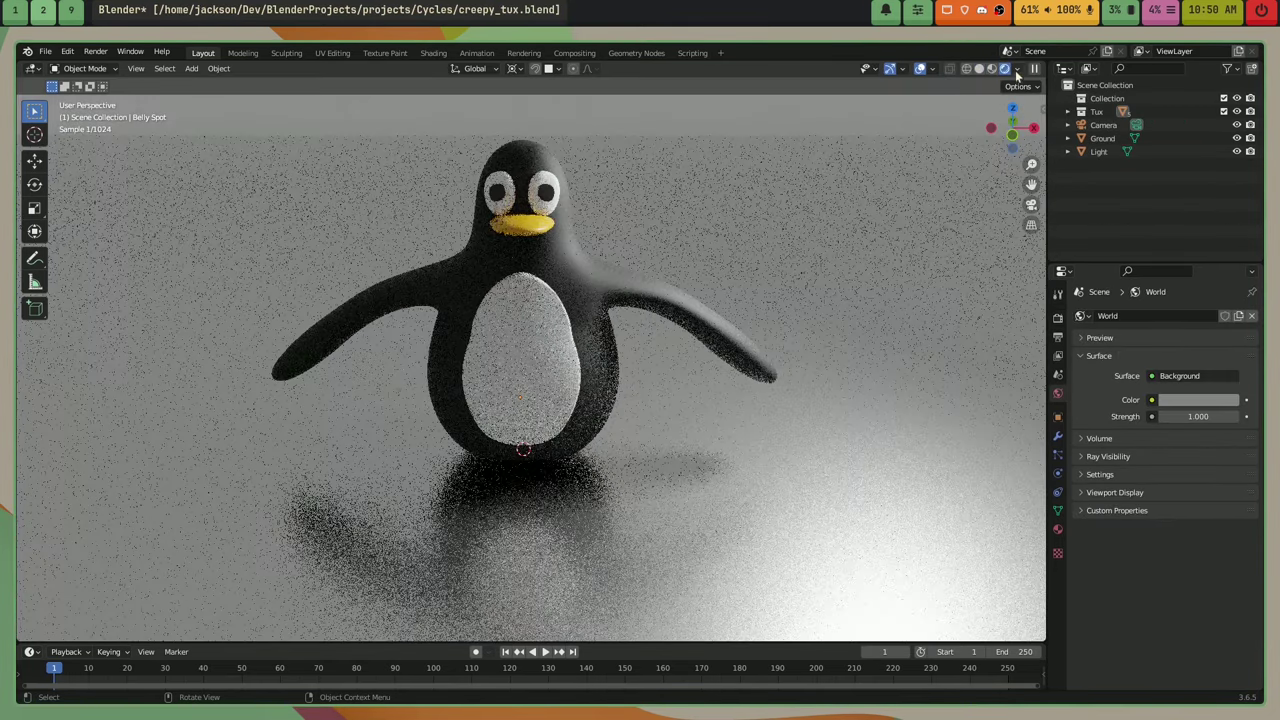
pyautogui.moveTo(850, 321); pyautogui.dragTo(398, 240)
pyautogui.click(981, 68)
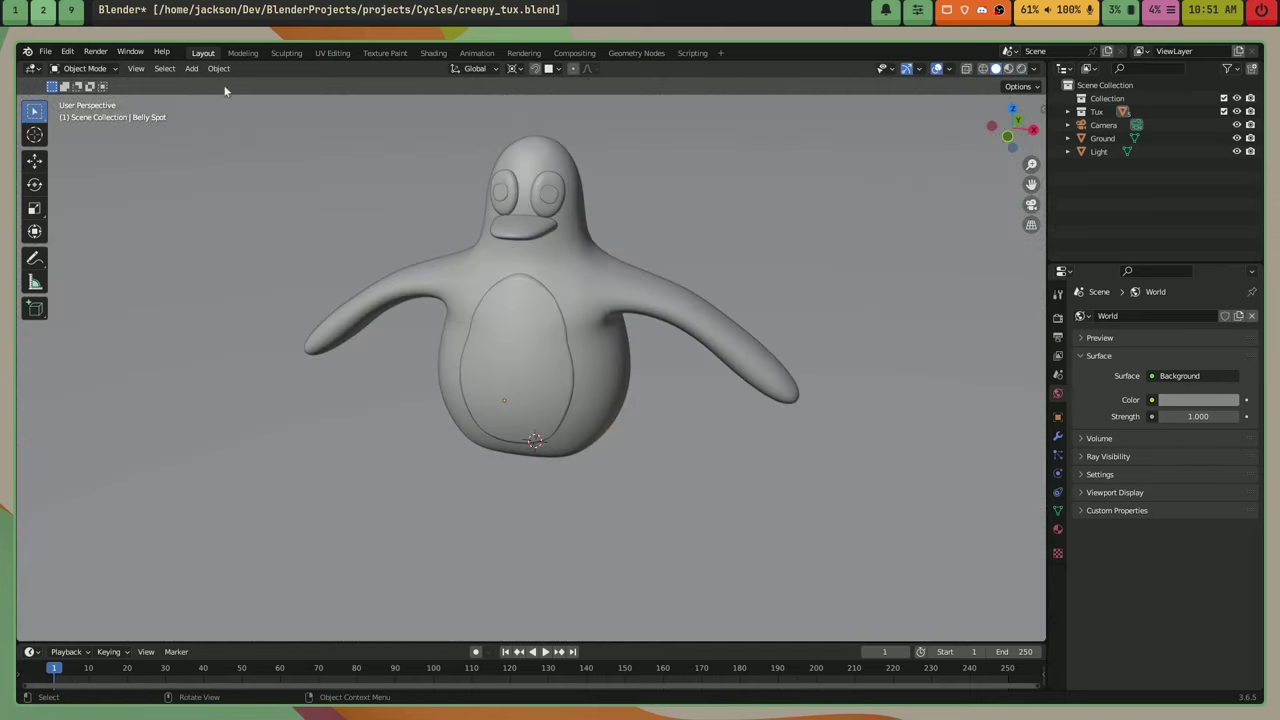
# Quit Blender without saving the changes to creepy_tux.blend.
pyautogui.click(46, 52)
pyautogui.click(56, 318)
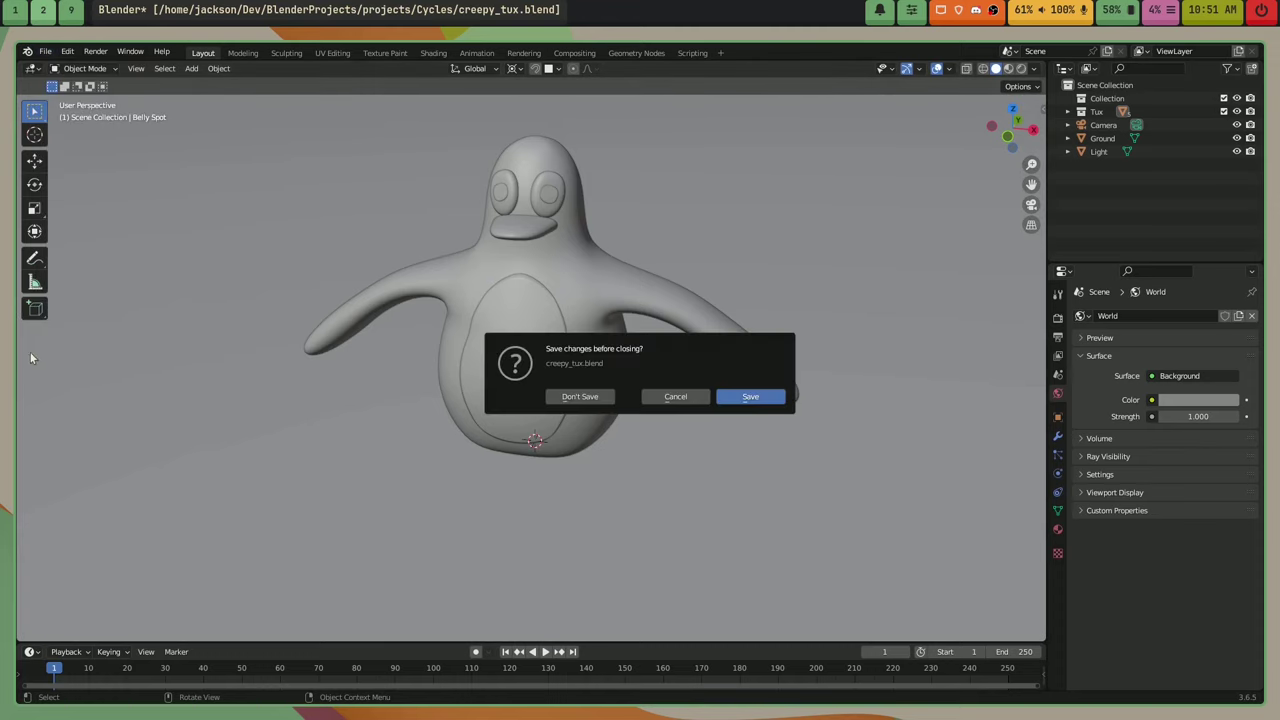
pyautogui.click(578, 397)
pyautogui.press('super+Return')
pyautogui.write('cd')
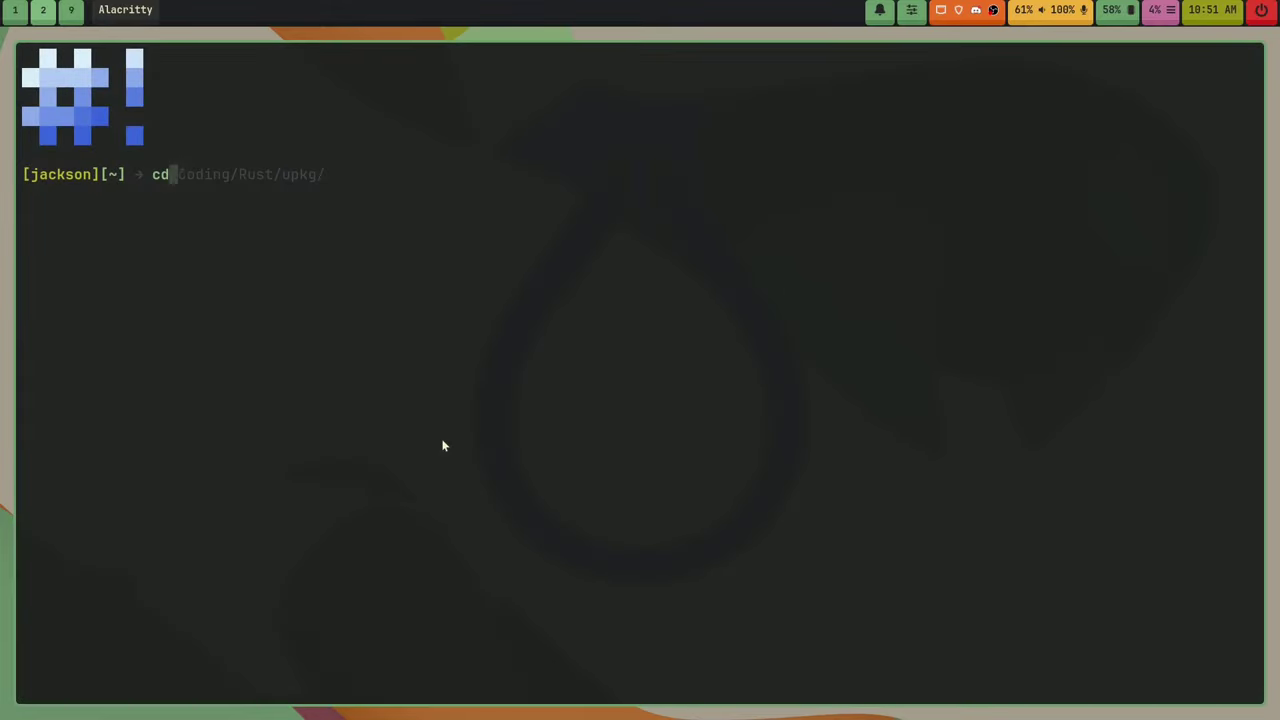
pyautogui.write(' Dev/')
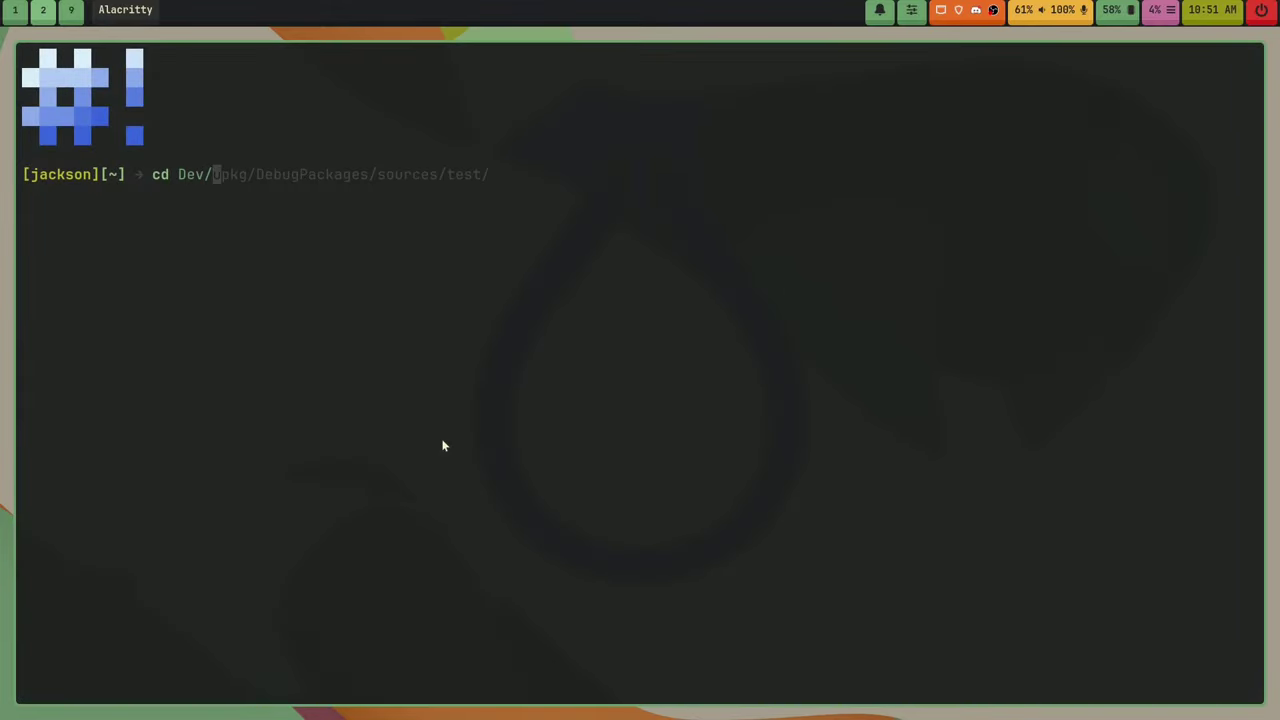
pyautogui.write('Blen')
pyautogui.press('Tab')
pyautogui.press('Return')
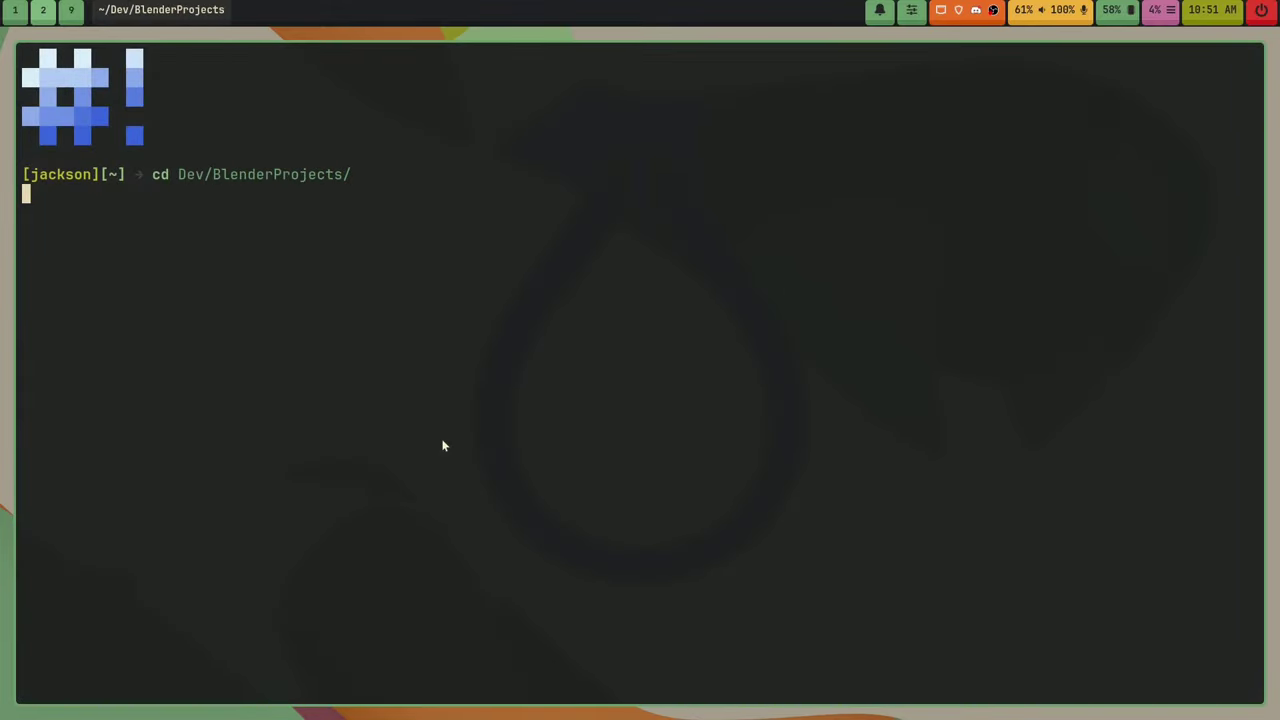
pyautogui.write('exit')
pyautogui.press('Return')
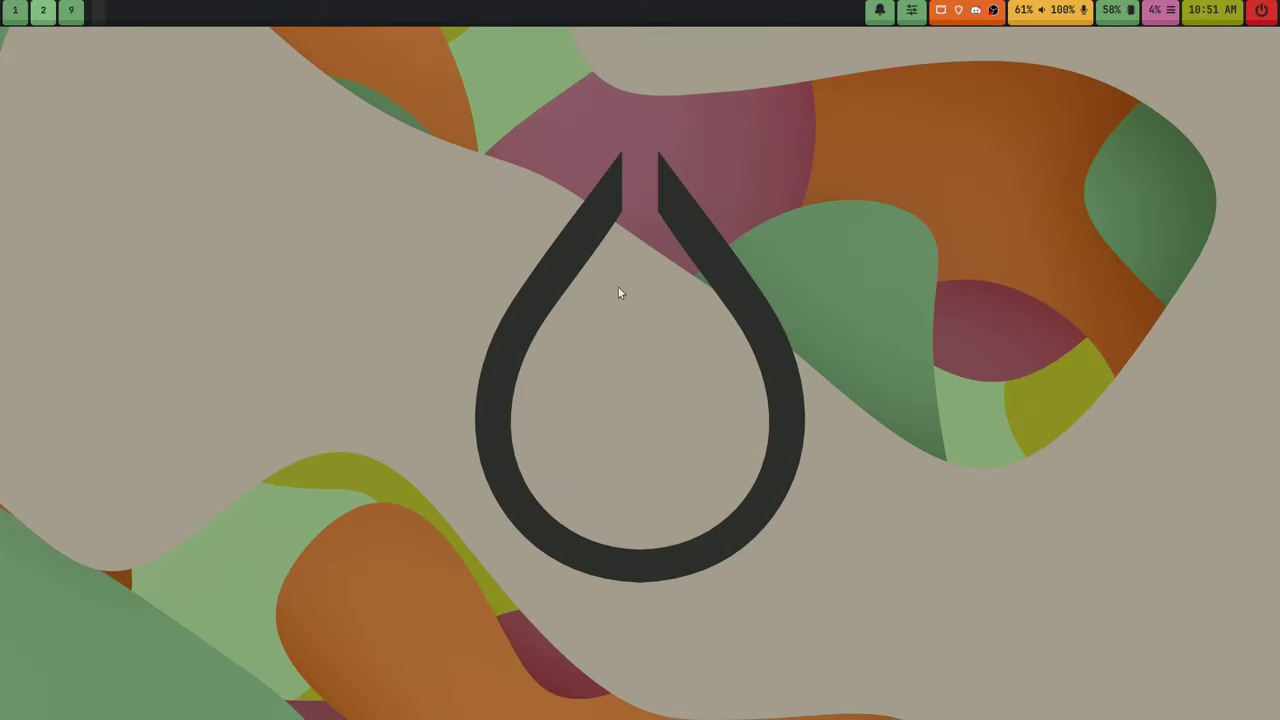
# Switch to Brave, look over the project page at gitlab.com/Oglo12/blender-projects, and open a new tab.
pyautogui.press('super+1')
pyautogui.click(525, 75)
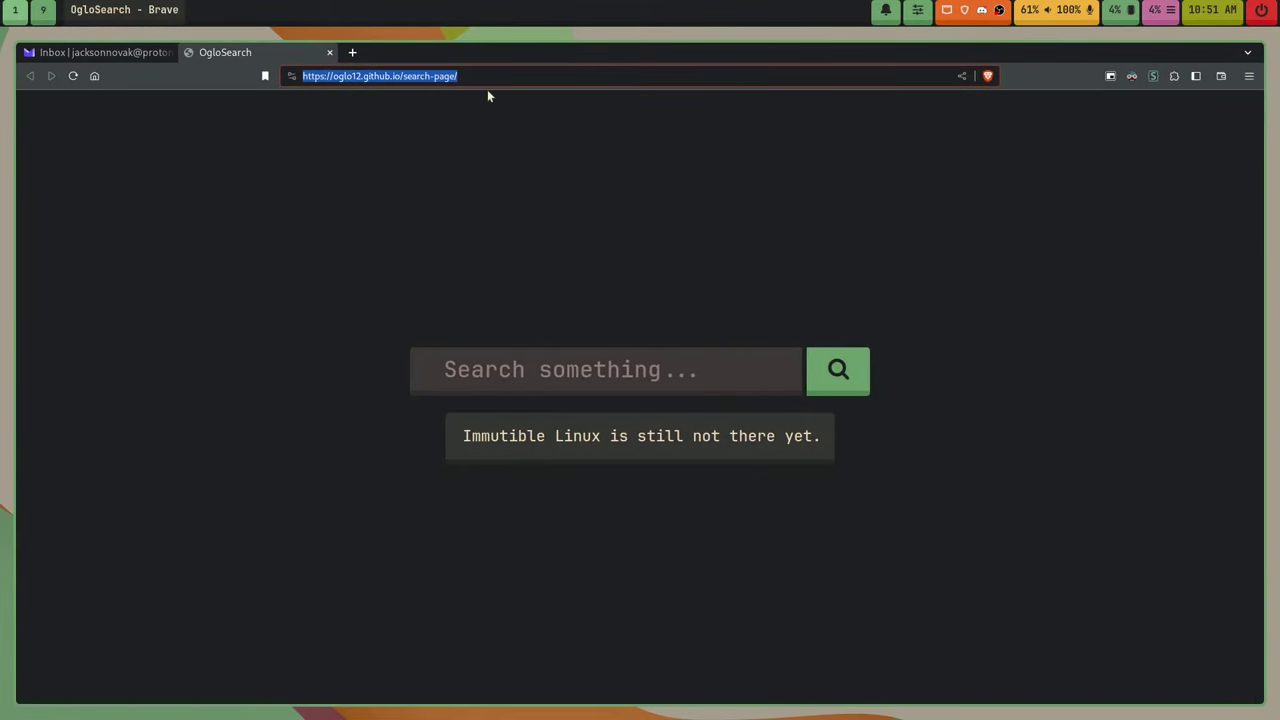
pyautogui.write('gitlab.com/')
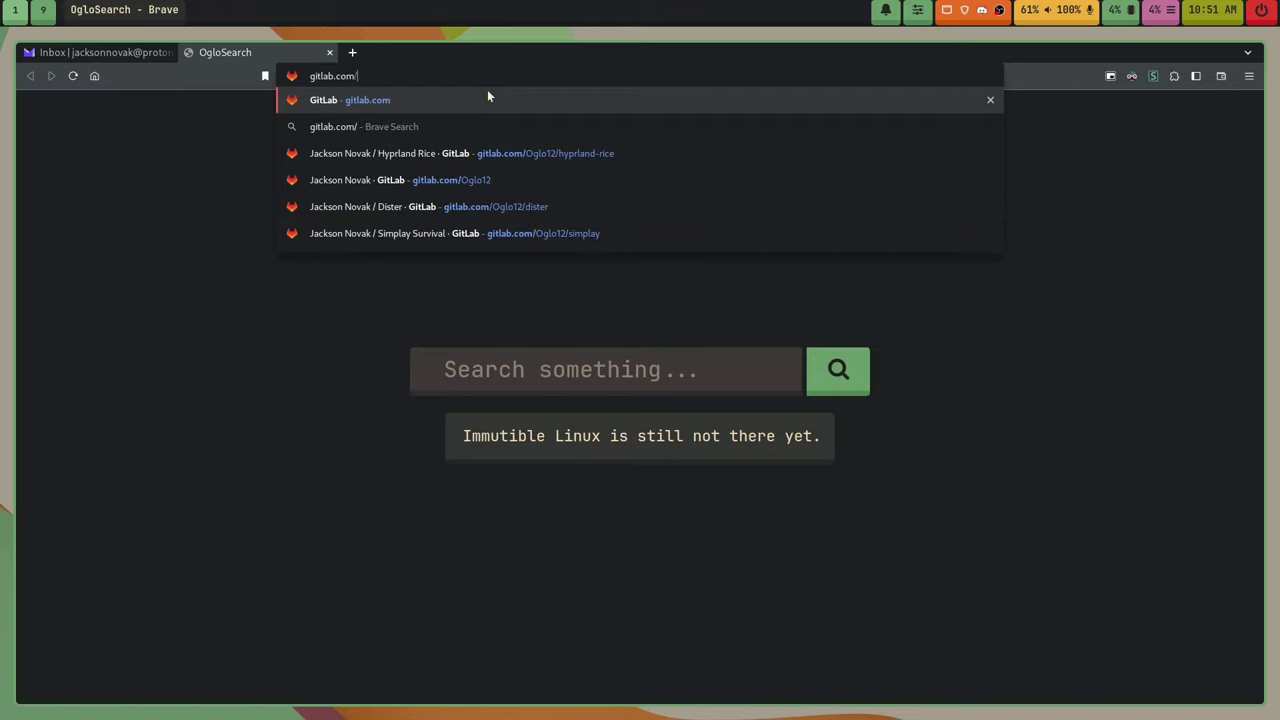
pyautogui.write('Oglo12/blernde')
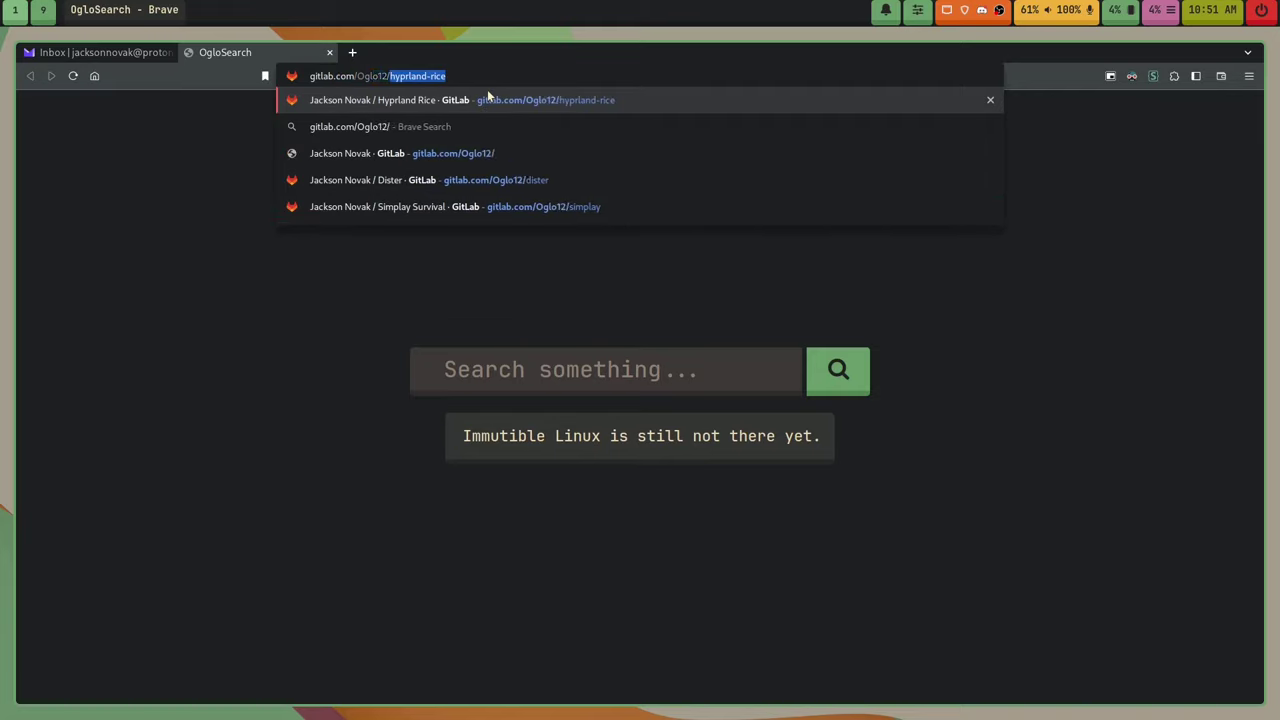
pyautogui.press('BackSpace')
pyautogui.press('BackSpace')
pyautogui.press('BackSpace')
pyautogui.press('BackSpace')
pyautogui.write('nder')
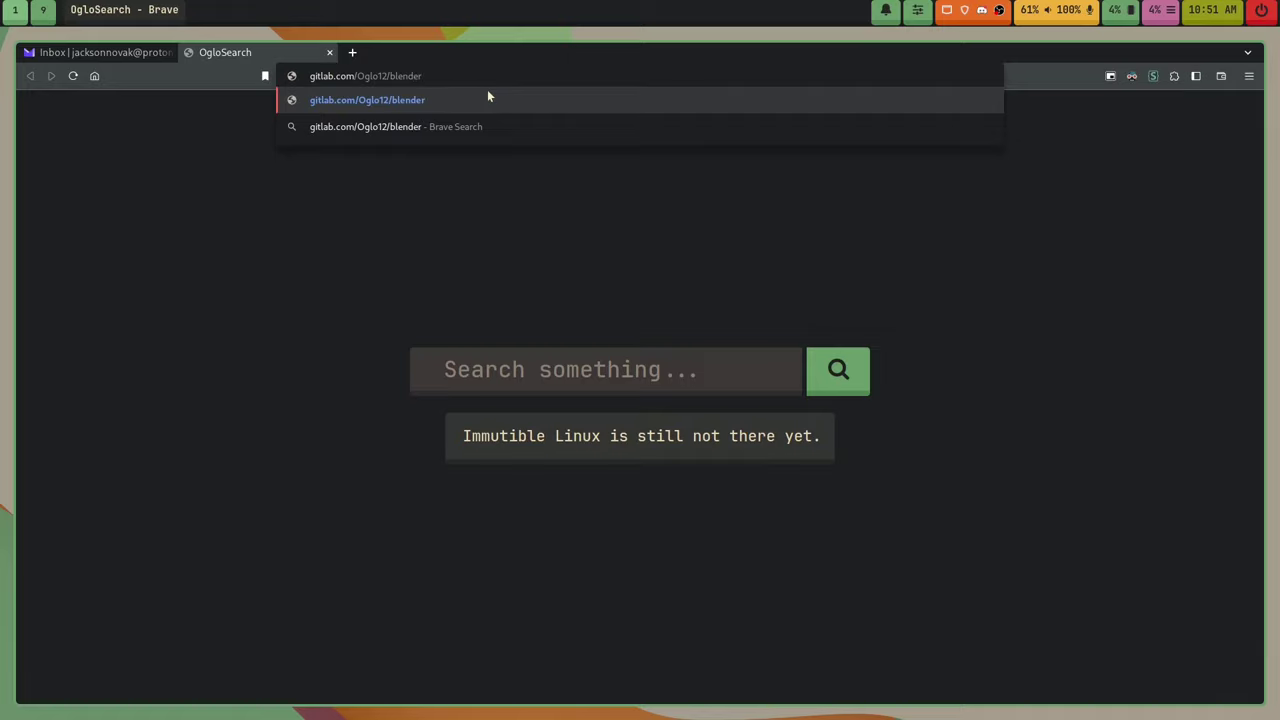
pyautogui.write('-projects')
pyautogui.press('Return')
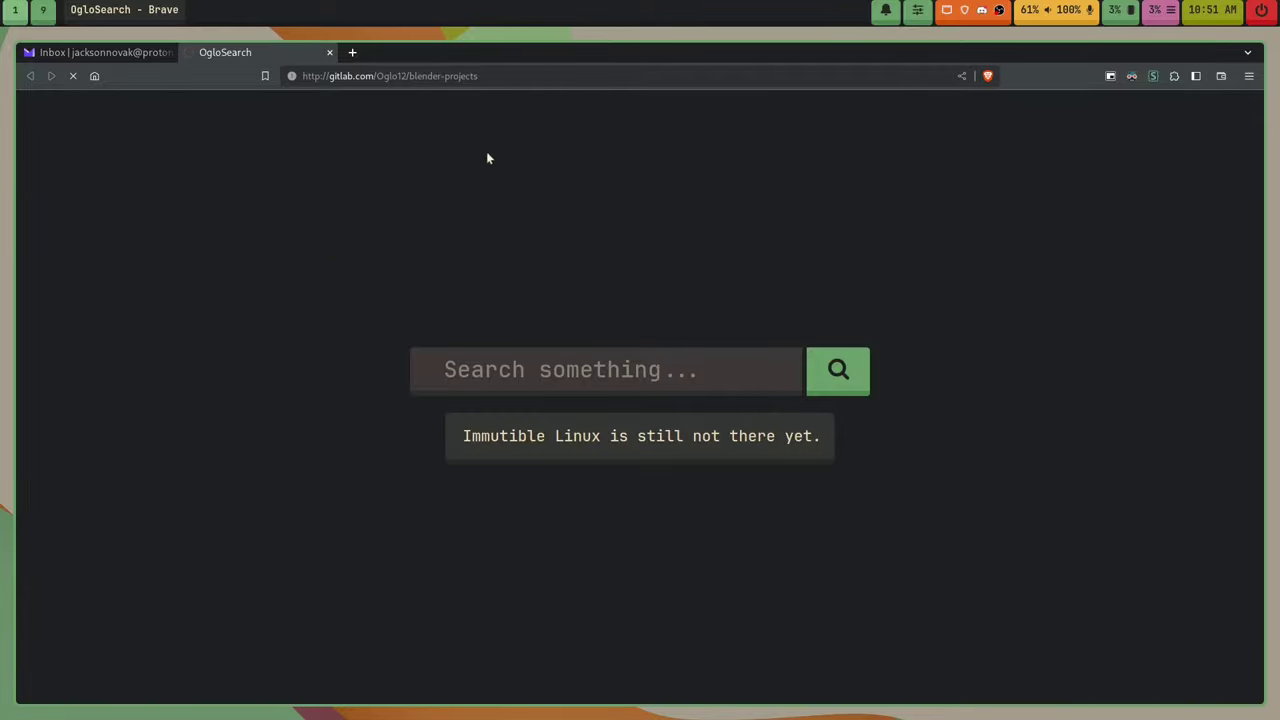
pyautogui.scroll(-5, 415, 516)
pyautogui.scroll(5, 446, 470)
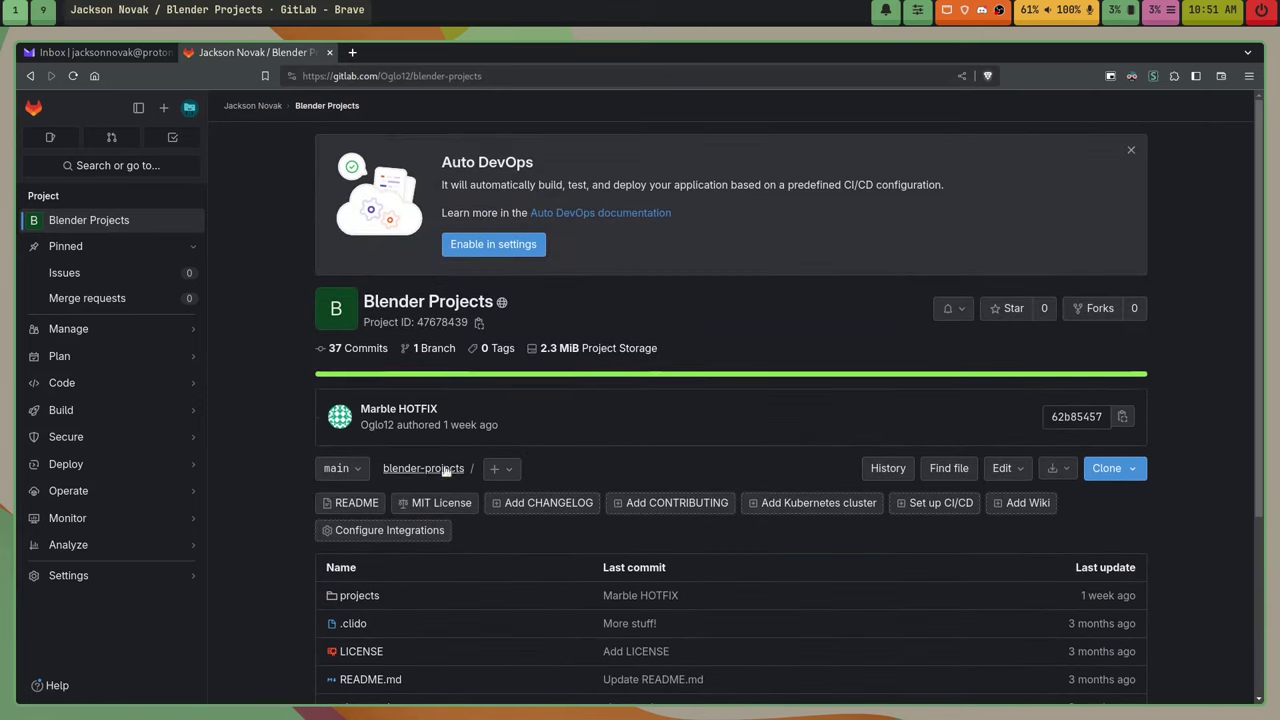
pyautogui.click(352, 52)
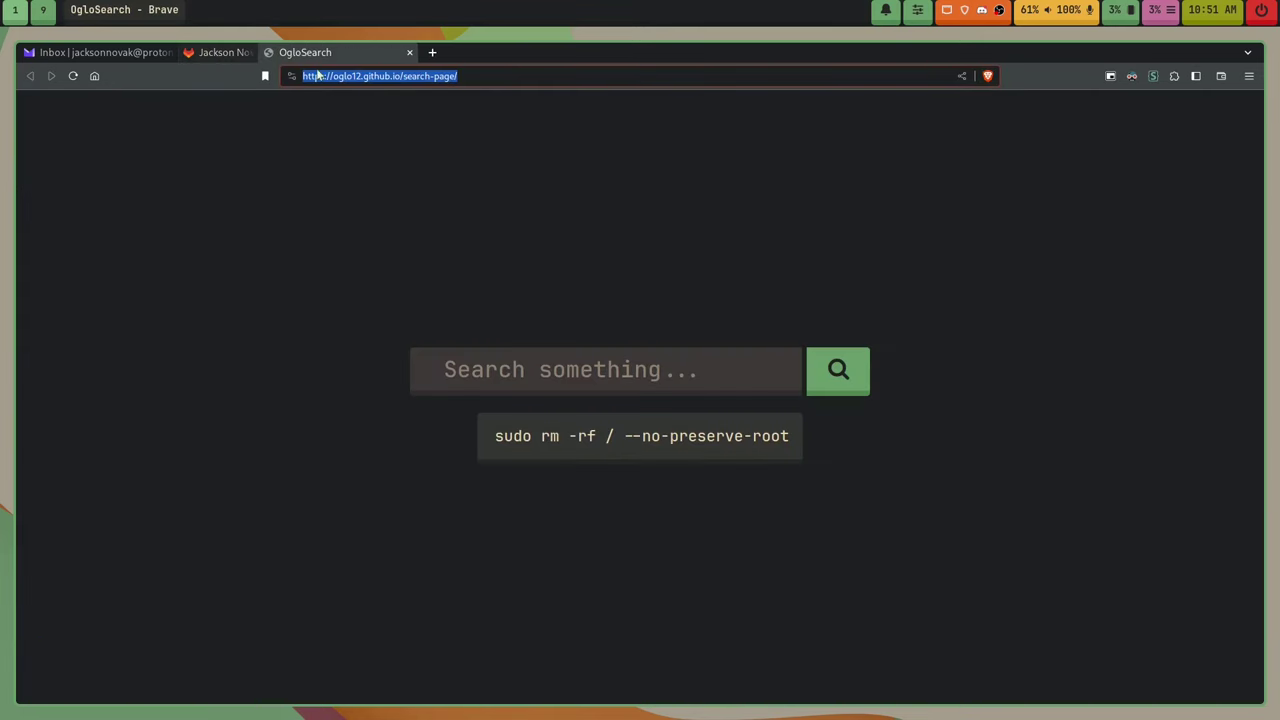
# Switch to workspace 2 and launch Blockbench from the application launcher.
pyautogui.press('super+shift+2')
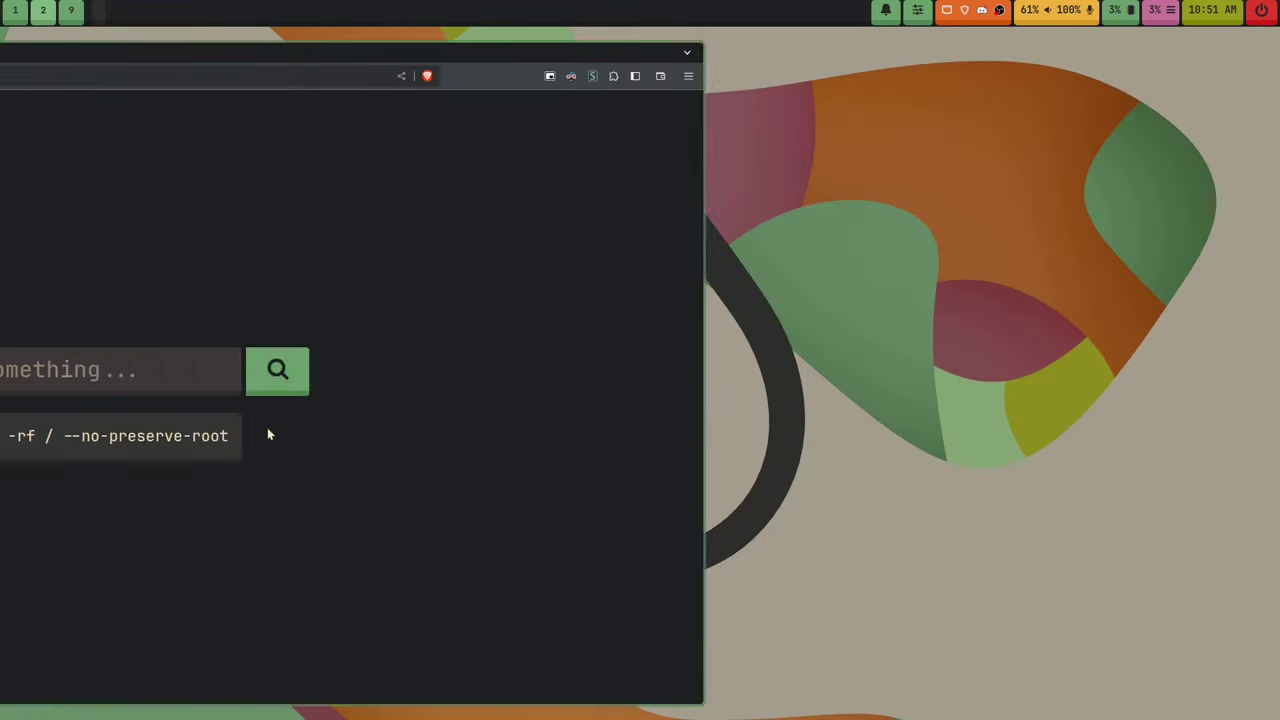
pyautogui.press('super+d')
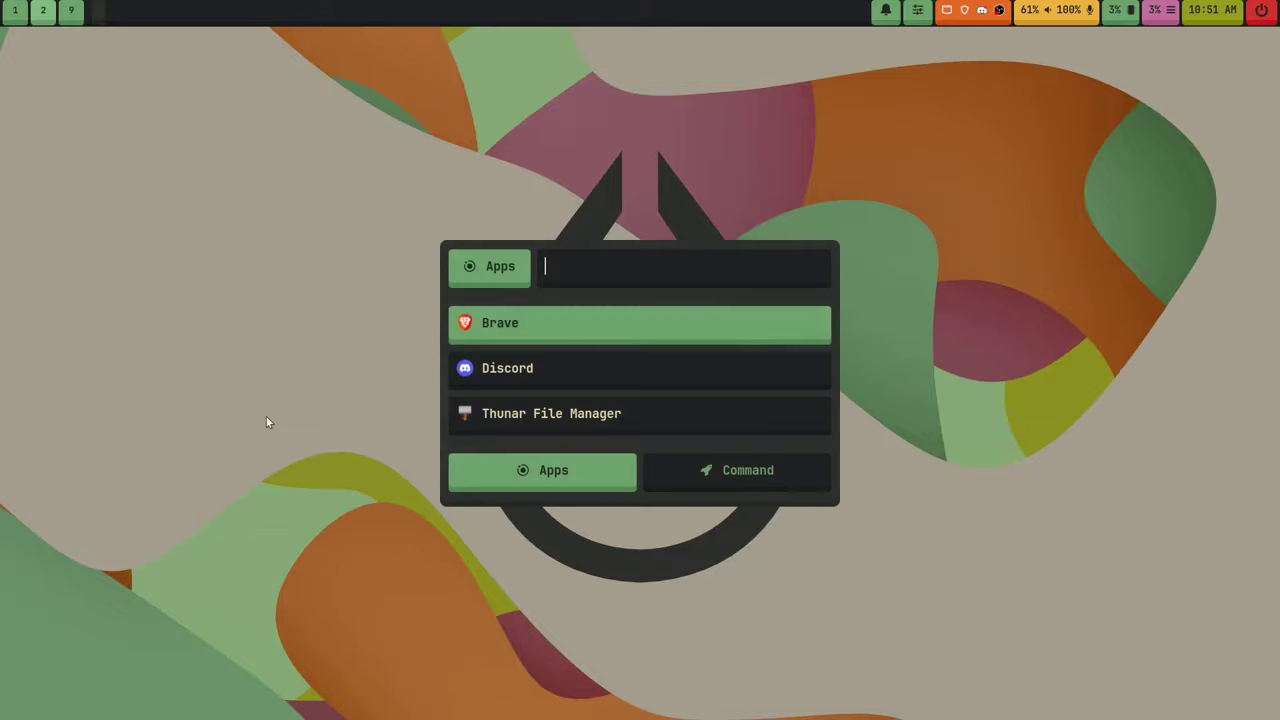
pyautogui.write('block')
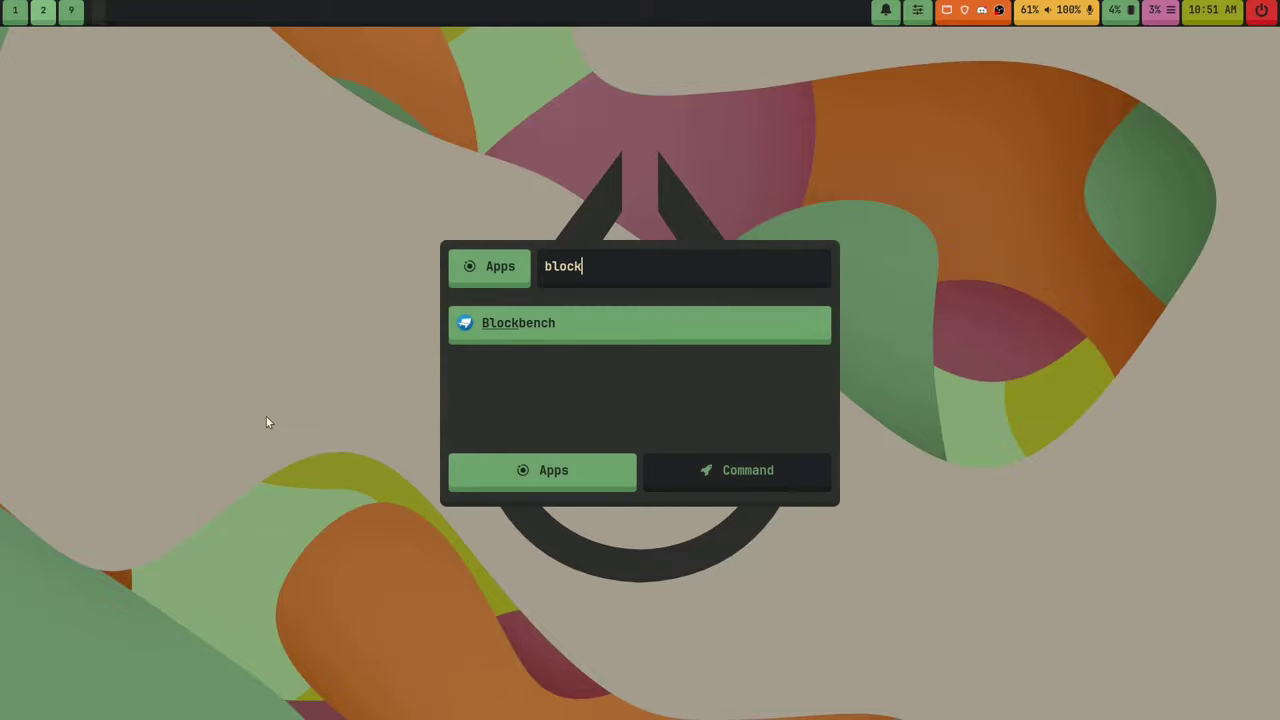
pyautogui.press('Return')
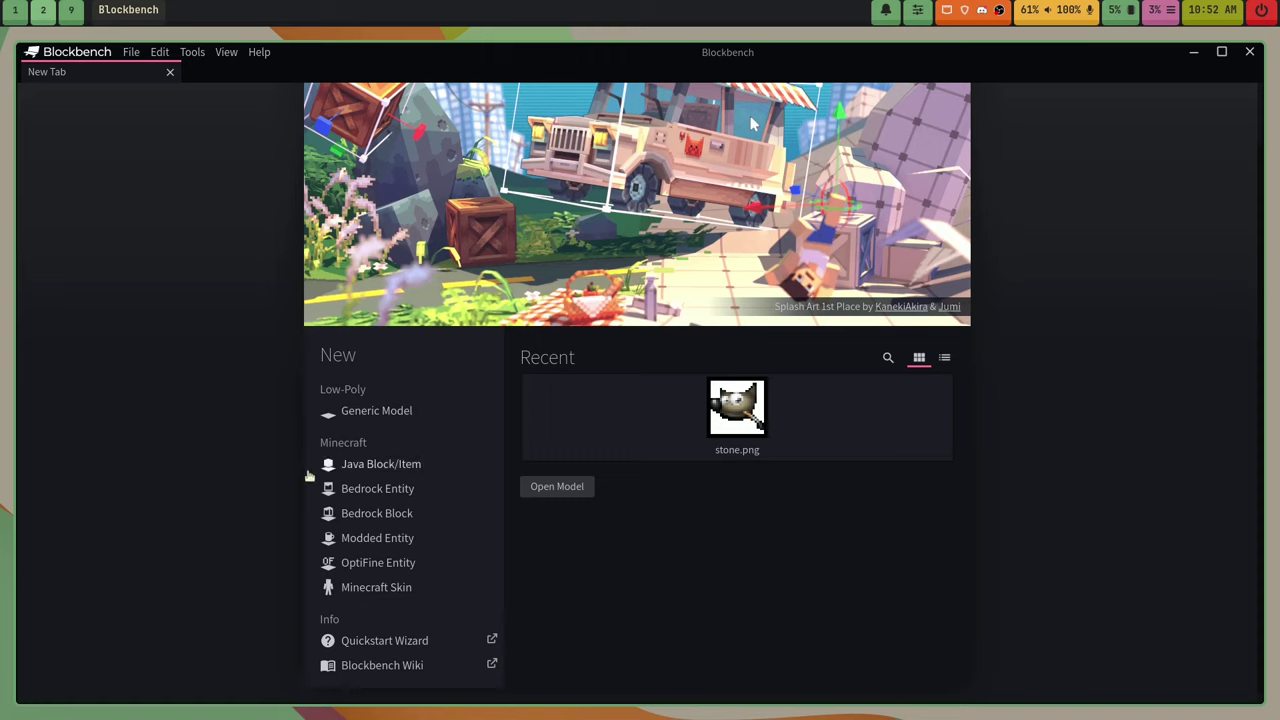
# Create a new Generic Model project with per-face UV and a 16 × 16 texture size, leaving the name blank.
pyautogui.click(372, 419)
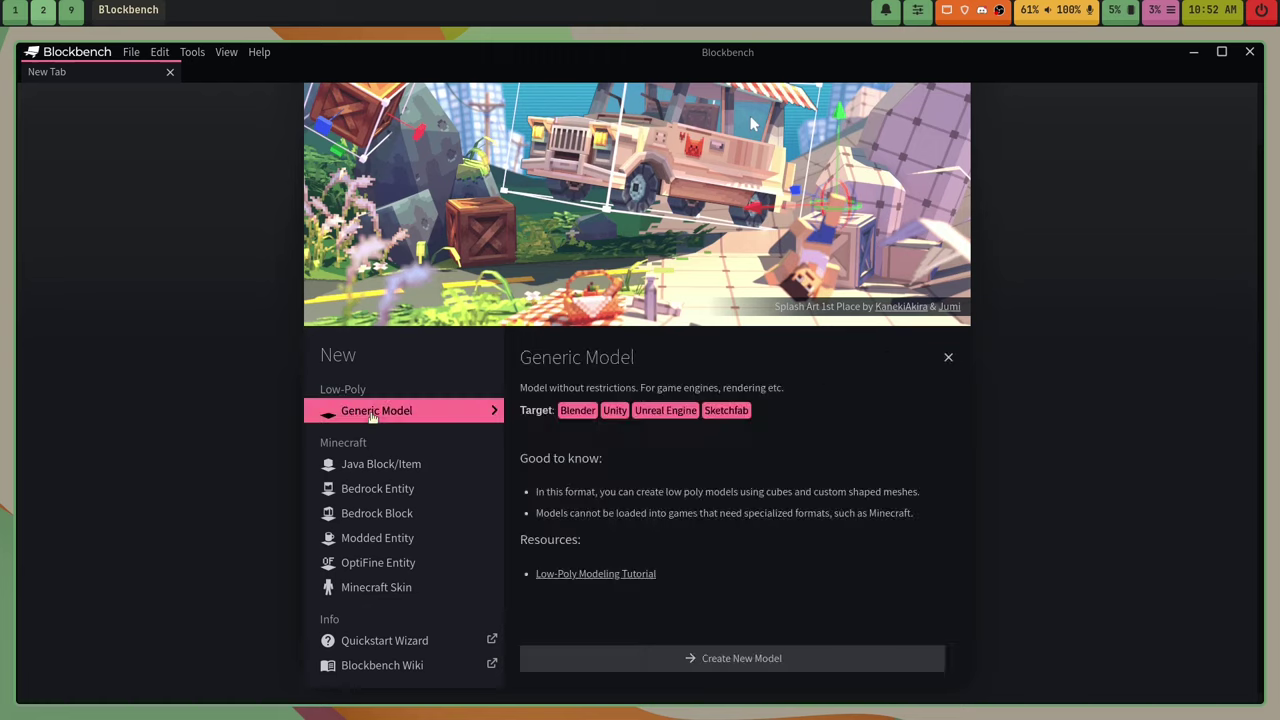
pyautogui.click(728, 666)
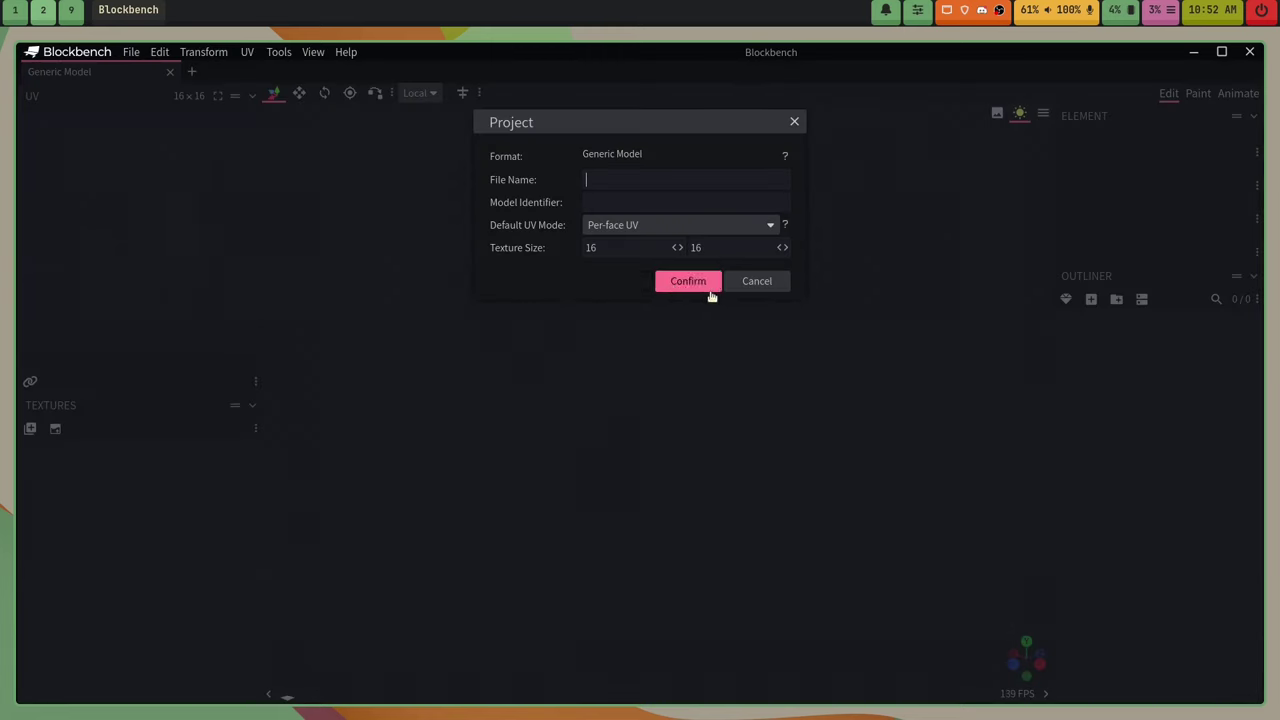
pyautogui.click(665, 285)
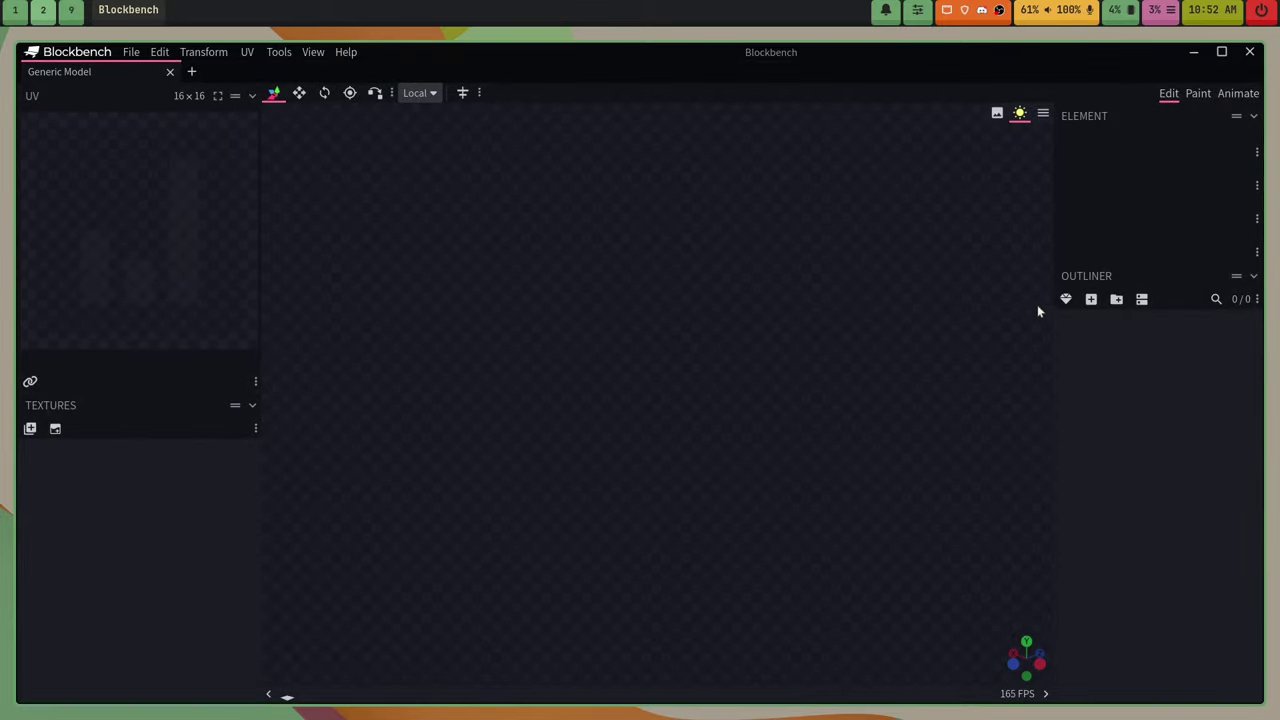
# Add a cube and stretch it along the X axis in both directions to a size of 8 × 2 × 2.
pyautogui.click(1091, 299)
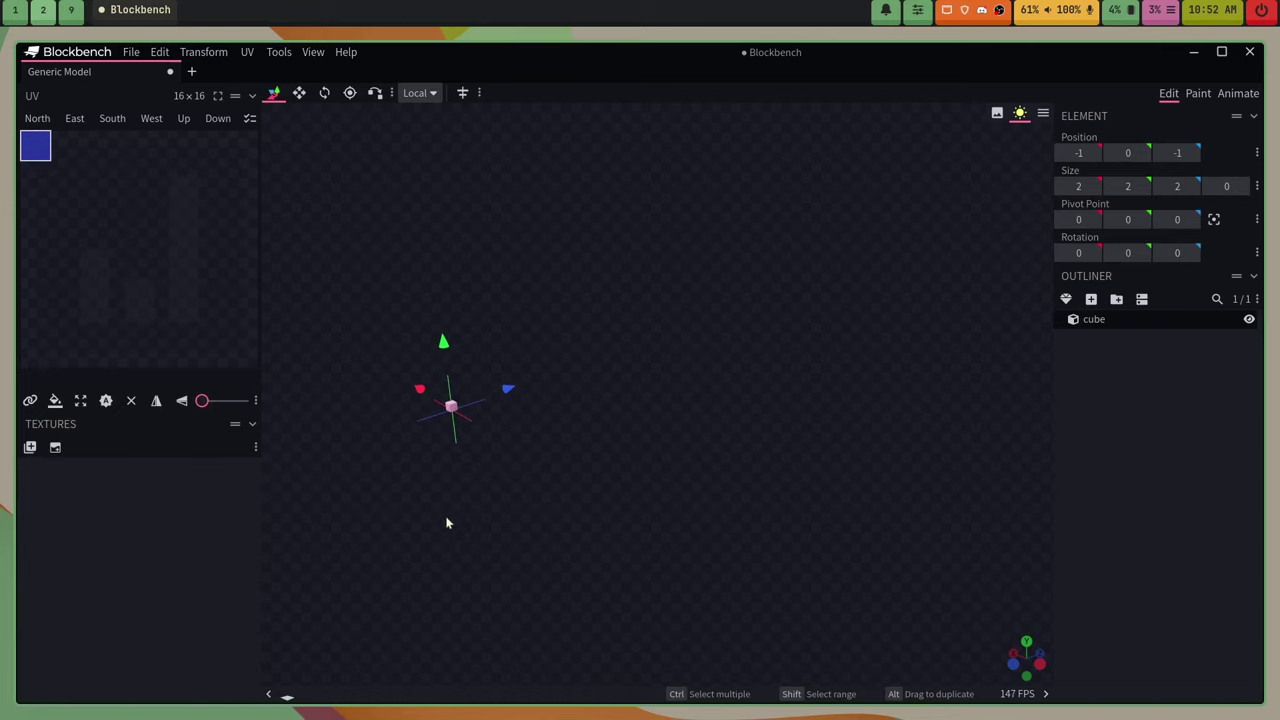
pyautogui.moveTo(403, 490); pyautogui.dragTo(719, 535)
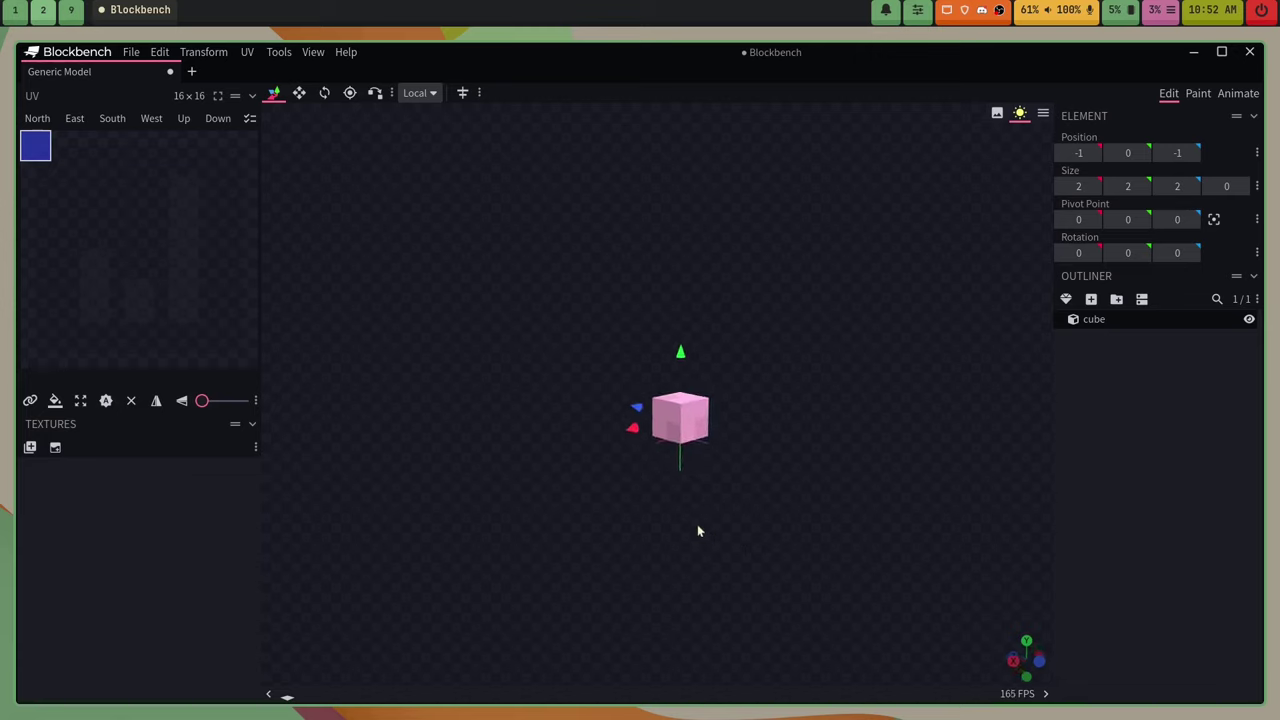
pyautogui.press('s')
pyautogui.moveTo(629, 431); pyautogui.dragTo(587, 454)
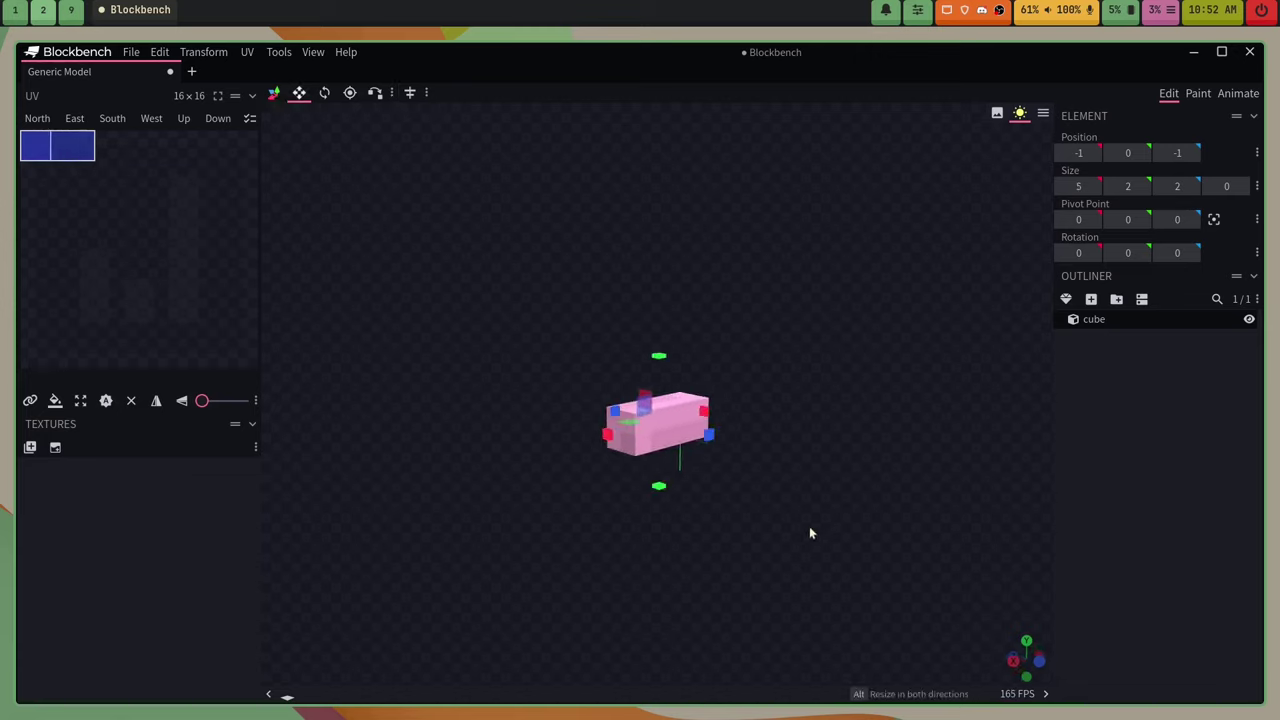
pyautogui.press('KP_1')
pyautogui.moveTo(666, 421); pyautogui.dragTo(723, 432)
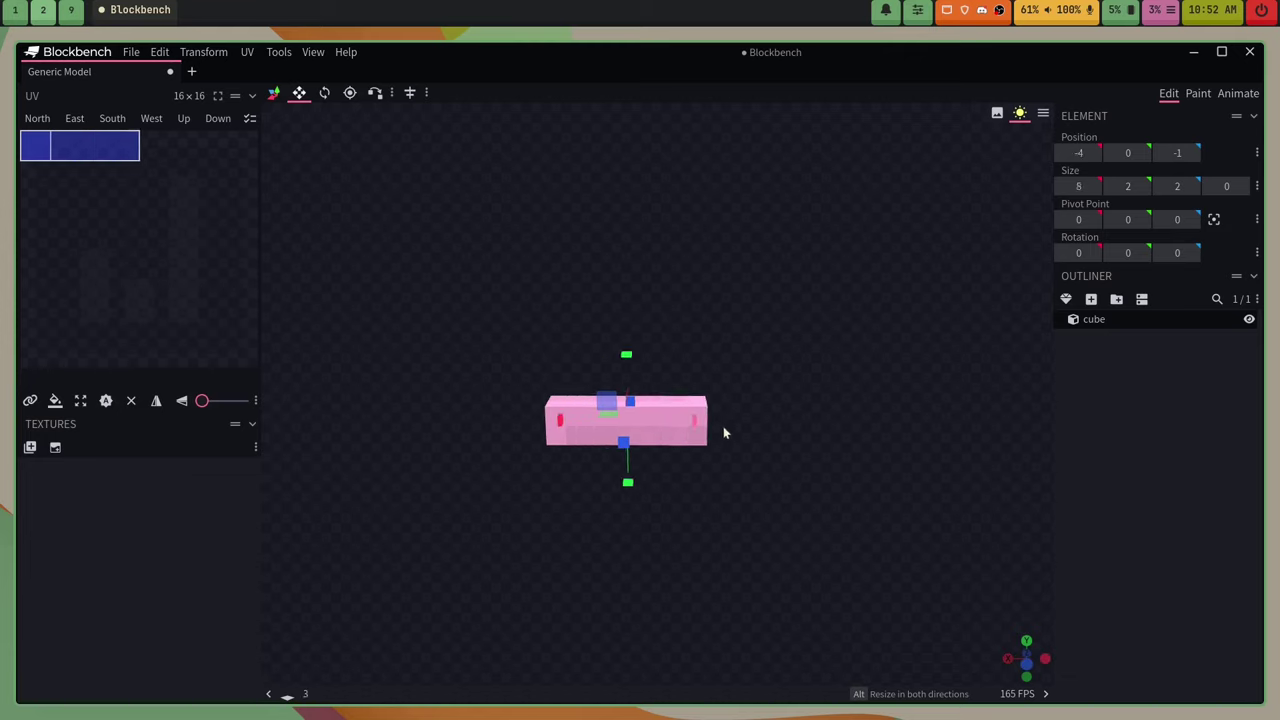
# Stretch the cube along Z in both directions and upward along Y to a size of 8 × 4 × 4, then activate the Move tool.
pyautogui.moveTo(612, 550); pyautogui.dragTo(718, 556)
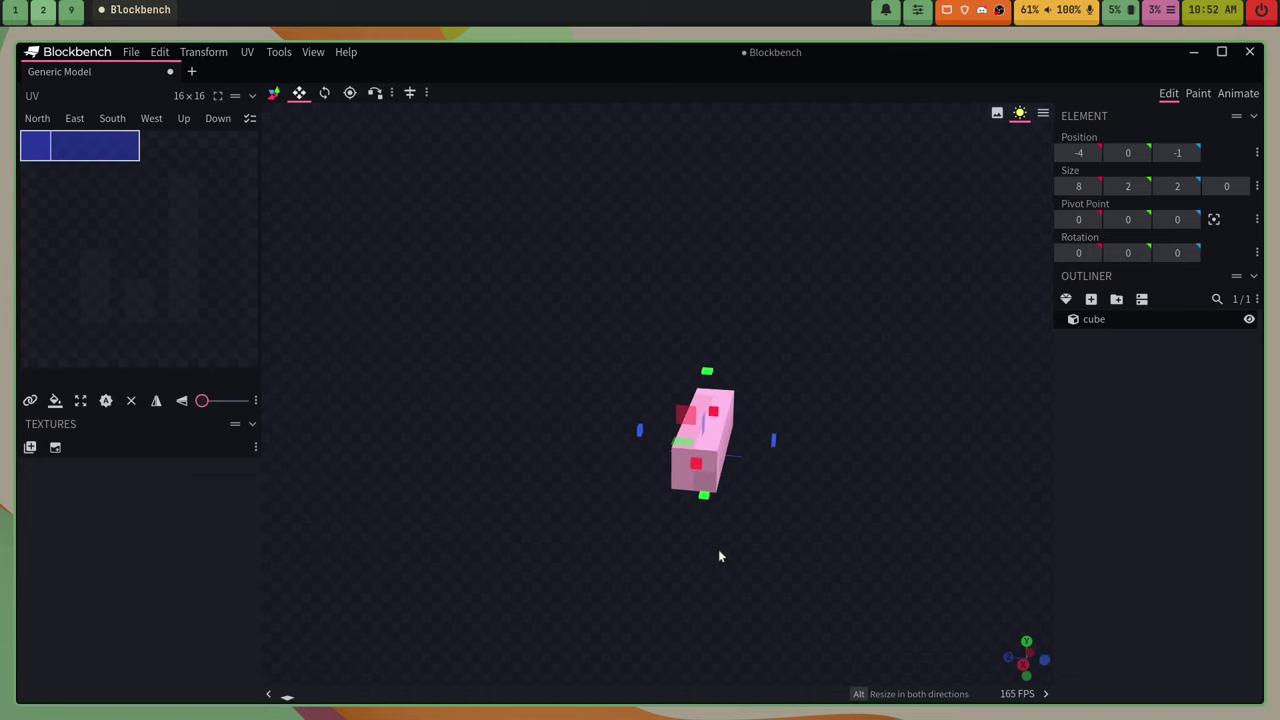
pyautogui.moveTo(773, 446); pyautogui.dragTo(802, 456)
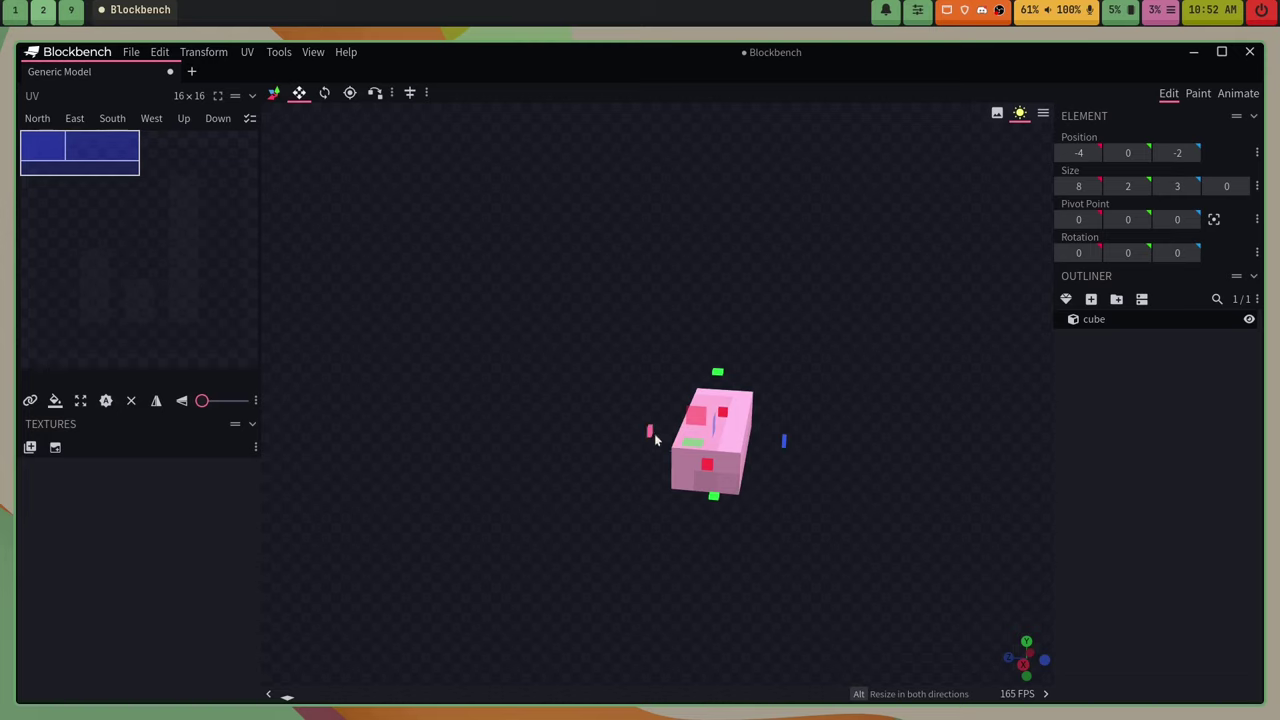
pyautogui.moveTo(651, 432)
pyautogui.mouseDown()
pyautogui.moveTo(620, 431)
pyautogui.moveTo(639, 430)
pyautogui.mouseUp()
pyautogui.moveTo(708, 376); pyautogui.dragTo(715, 347)
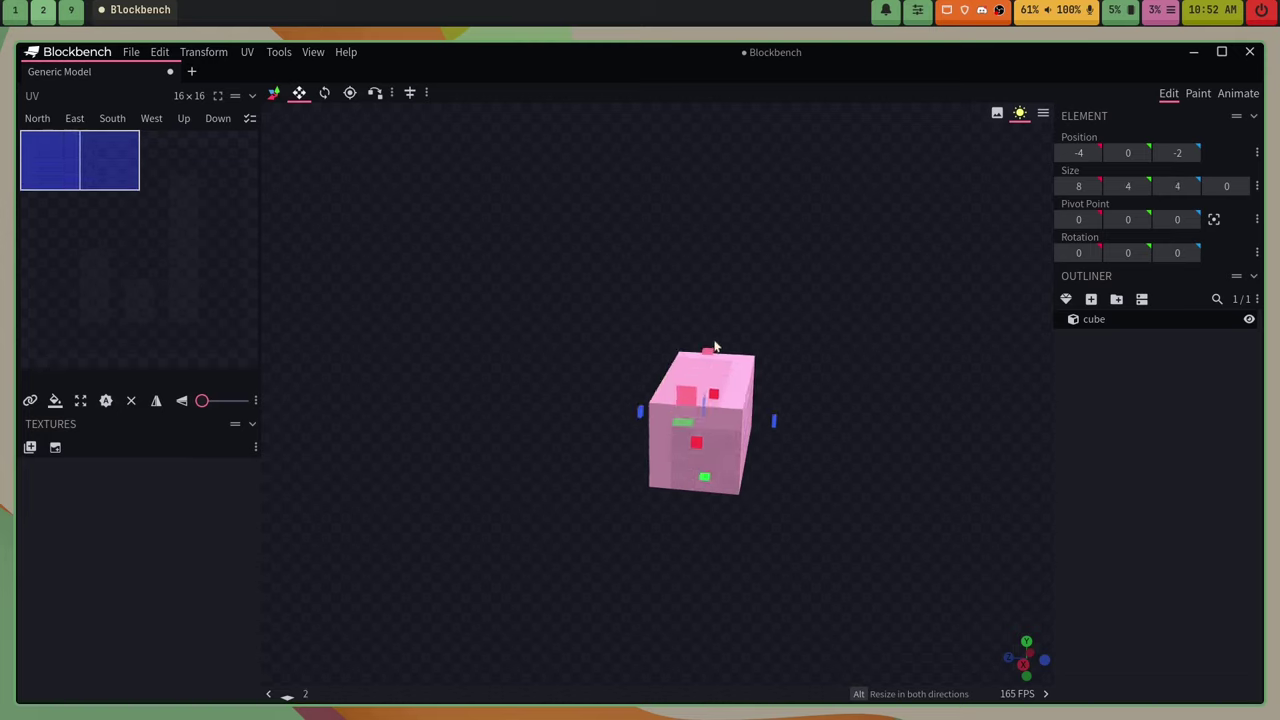
pyautogui.moveTo(805, 568); pyautogui.dragTo(620, 626)
pyautogui.press('v')
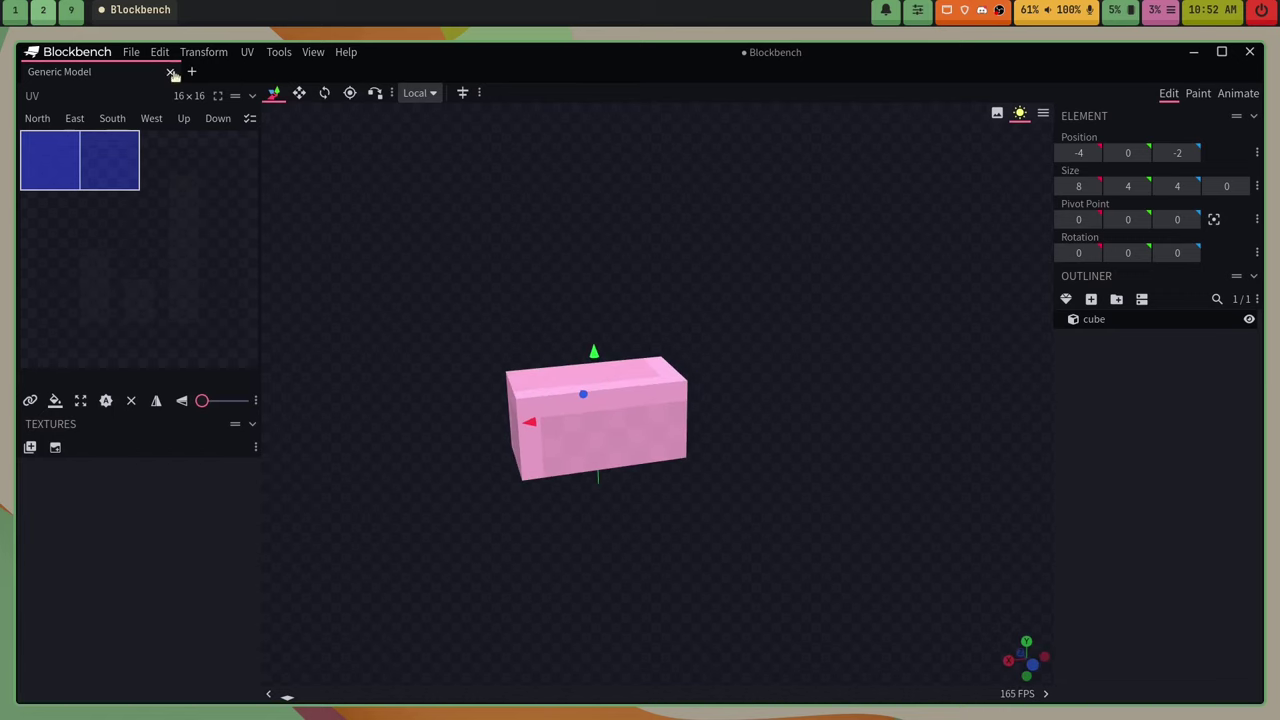
# Close the Generic Model project and discard its unsaved changes.
pyautogui.click(191, 72)
pyautogui.click(329, 71)
pyautogui.click(170, 71)
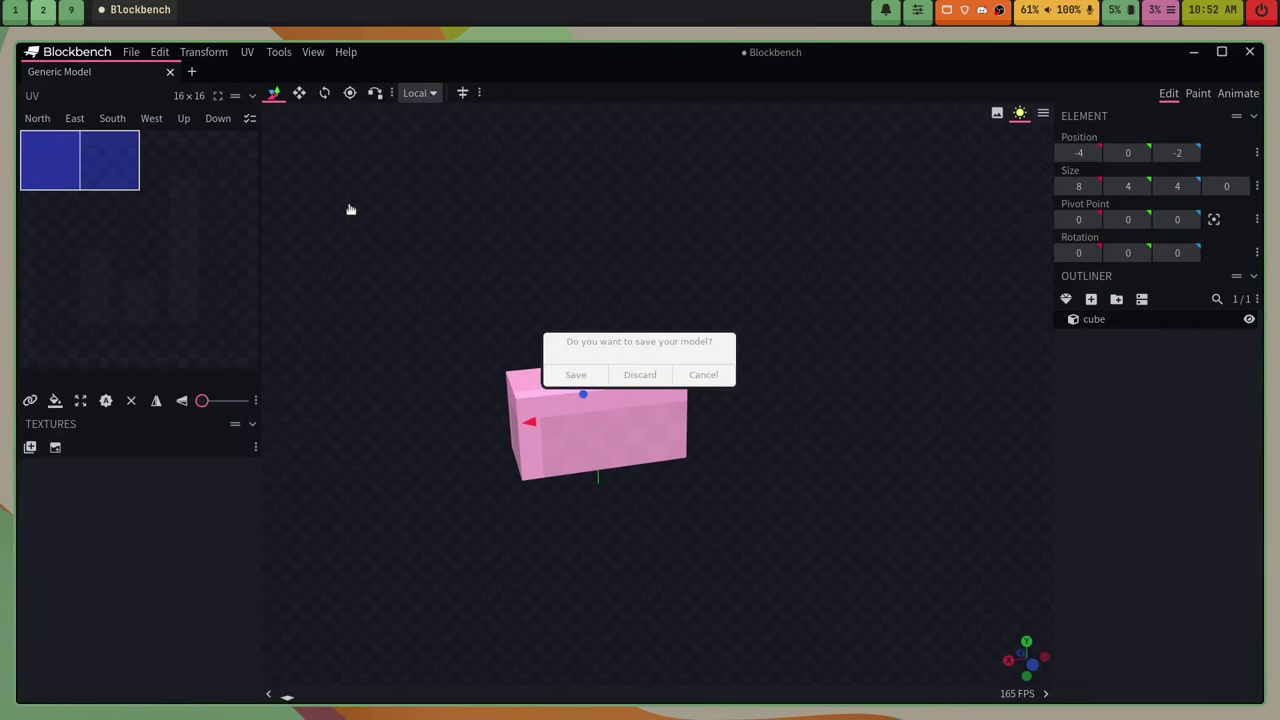
pyautogui.click(631, 381)
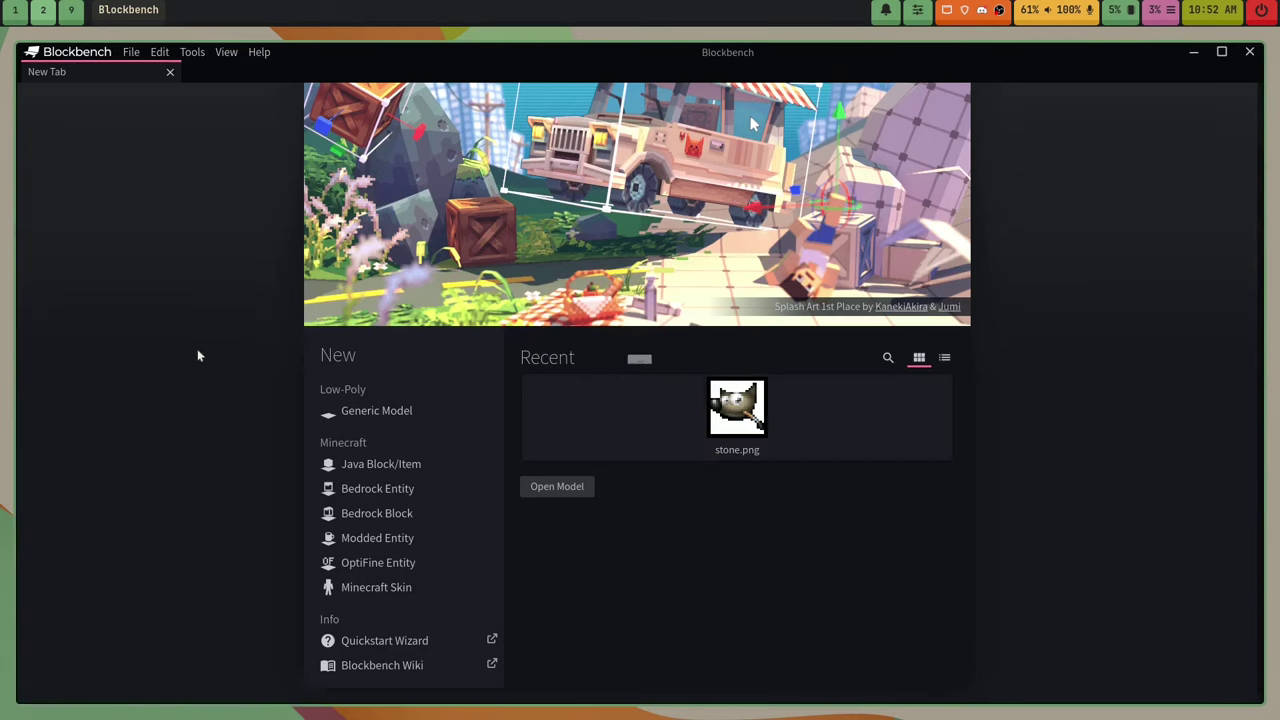
# Create a fresh Generic Model project with per-face UV and a 16 × 16 texture size, leaving the file name and identifier blank.
pyautogui.click(361, 412)
pyautogui.click(709, 659)
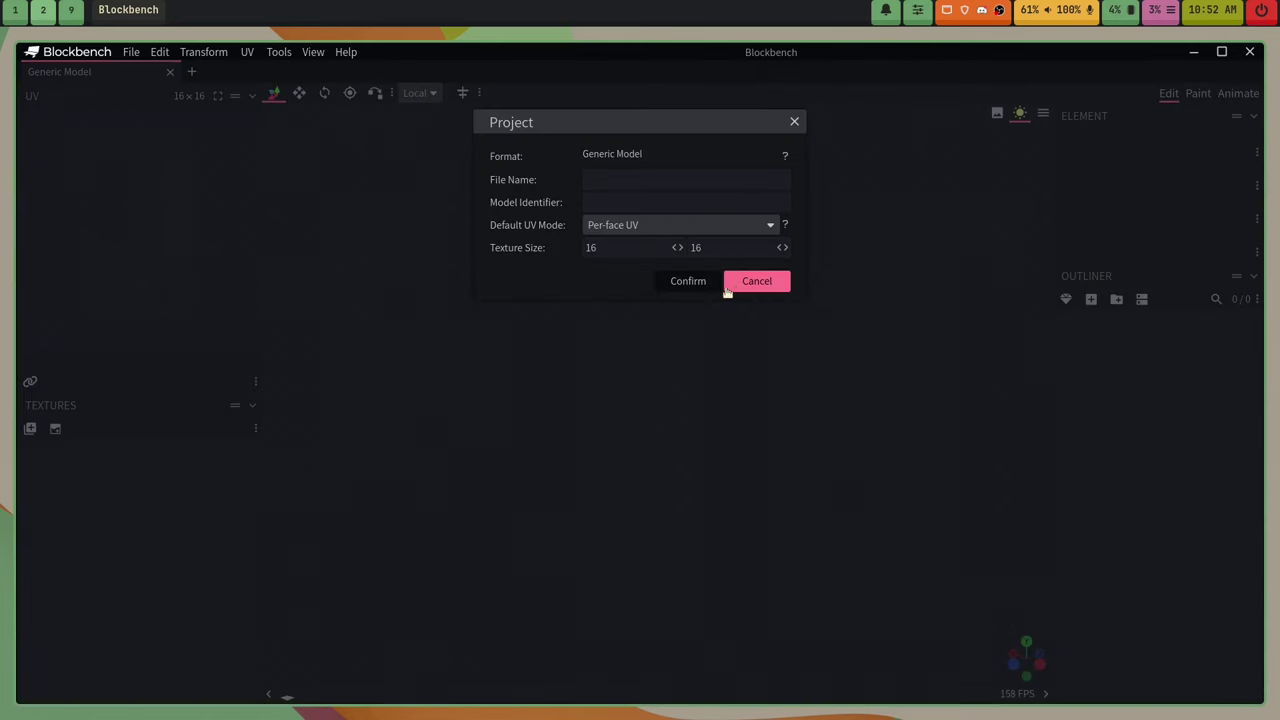
pyautogui.click(692, 285)
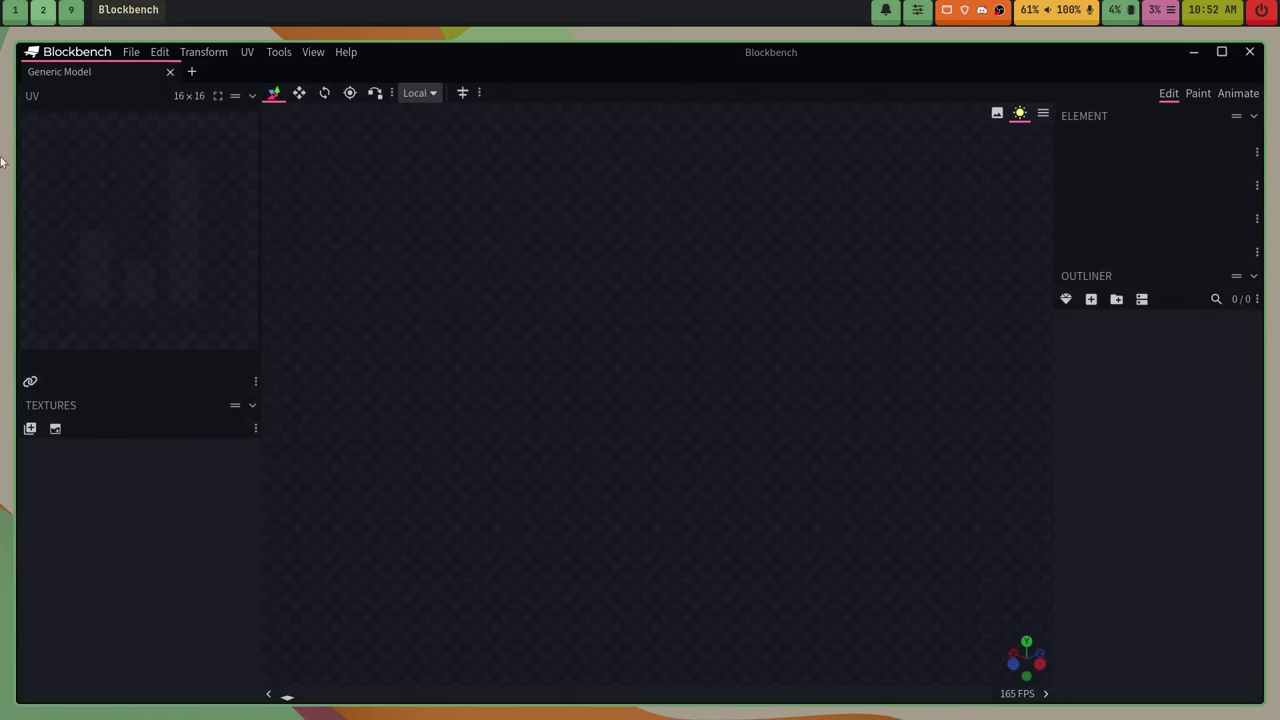
# Open the player model from Dev/Simplay-Survival/Assets/assets/models/entity in the home folder and view the whole figure.
pyautogui.click(132, 52)
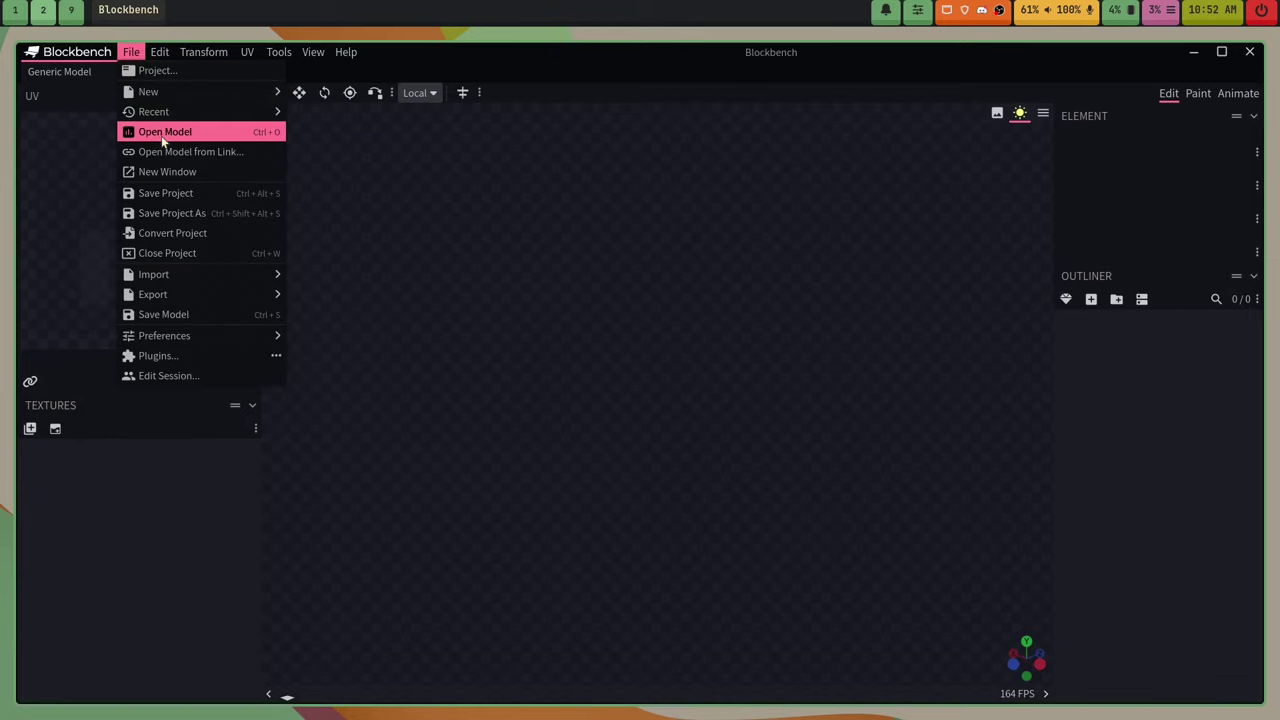
pyautogui.click(163, 139)
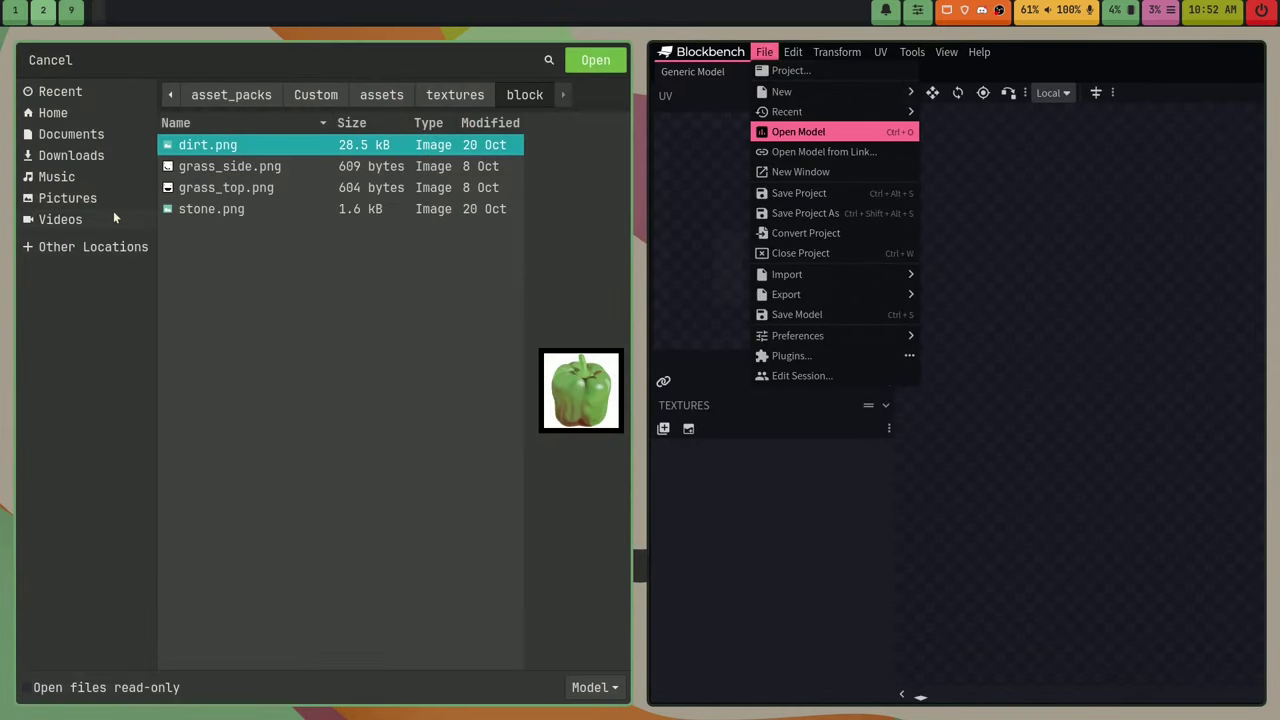
pyautogui.click(55, 114)
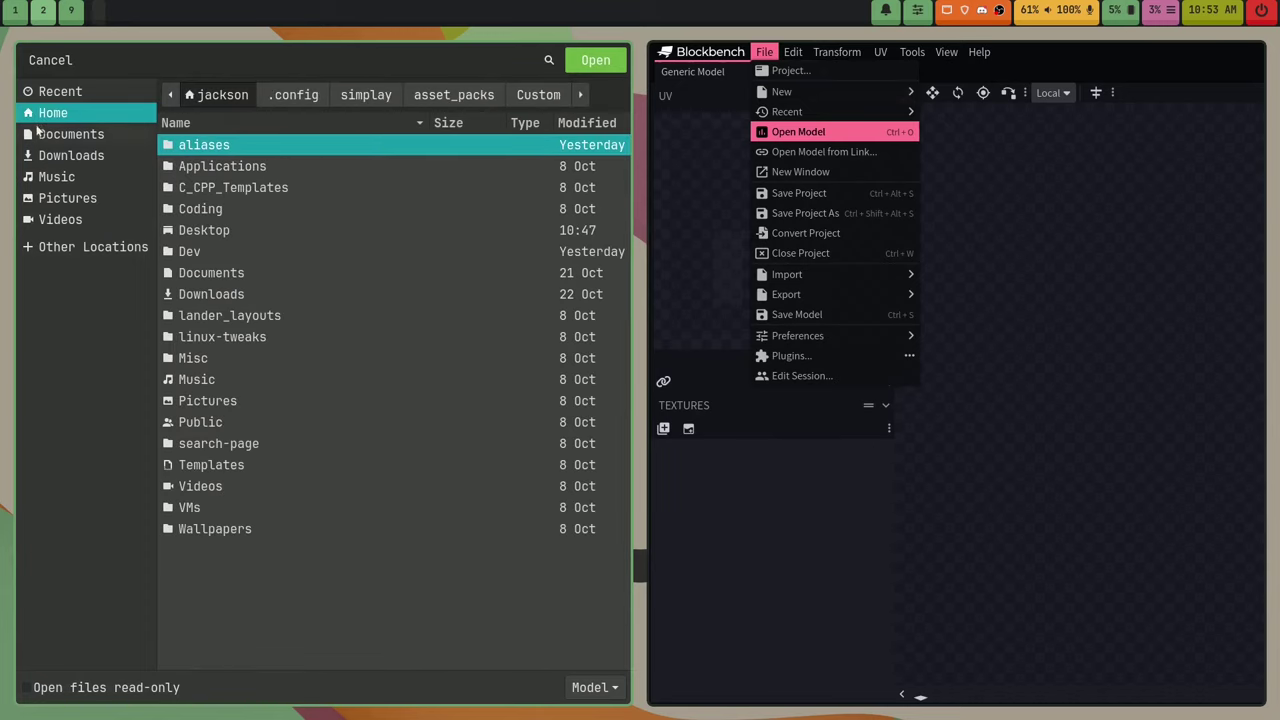
pyautogui.doubleClick(195, 254)
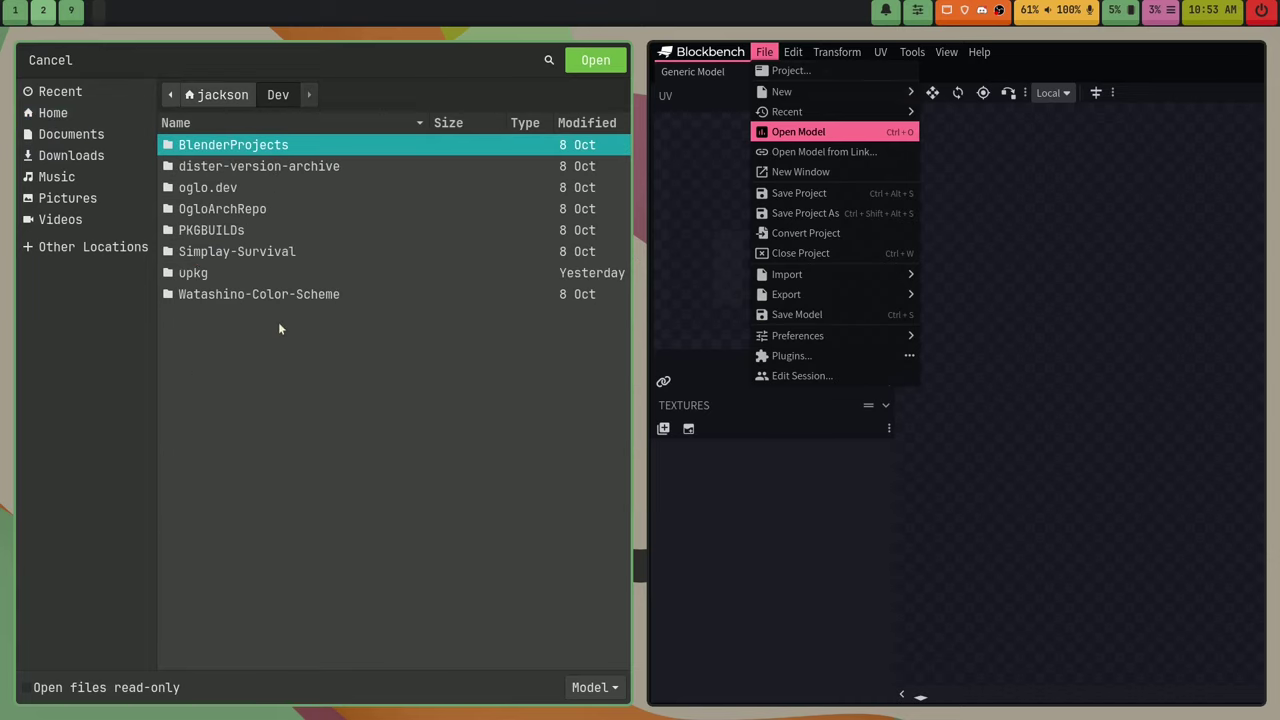
pyautogui.doubleClick(283, 256)
pyautogui.doubleClick(229, 145)
pyautogui.doubleClick(241, 150)
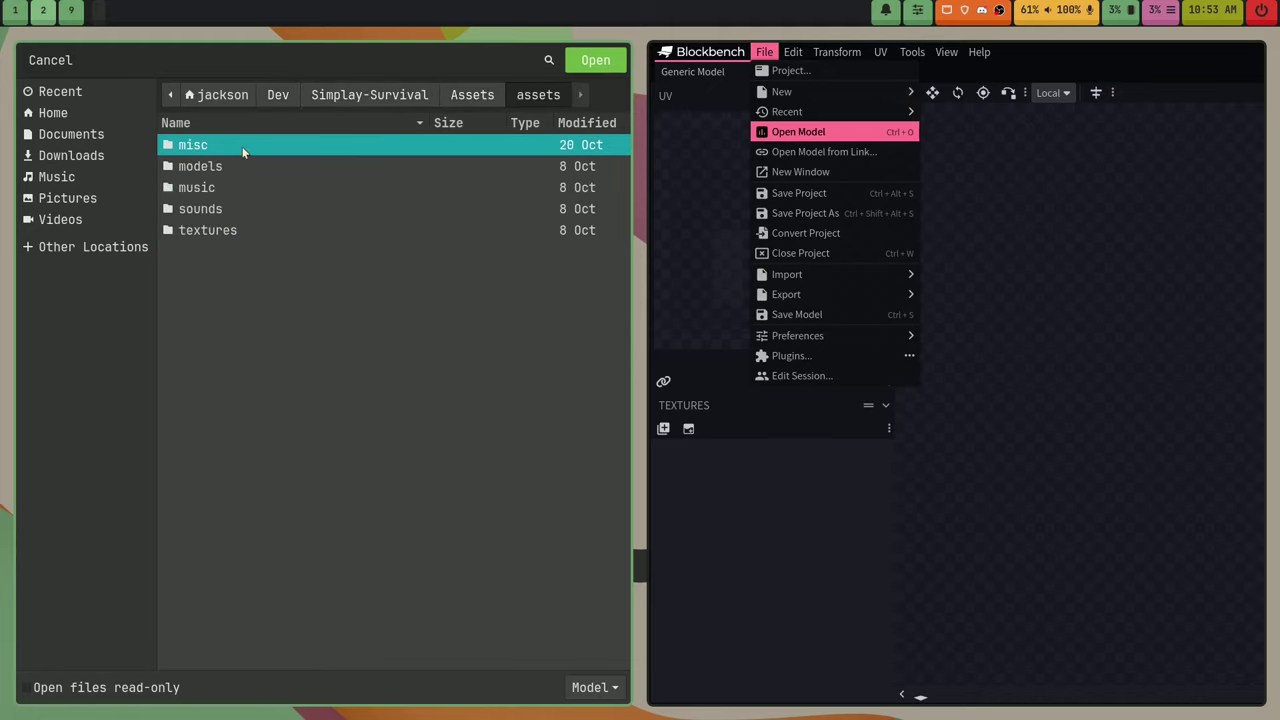
pyautogui.doubleClick(239, 165)
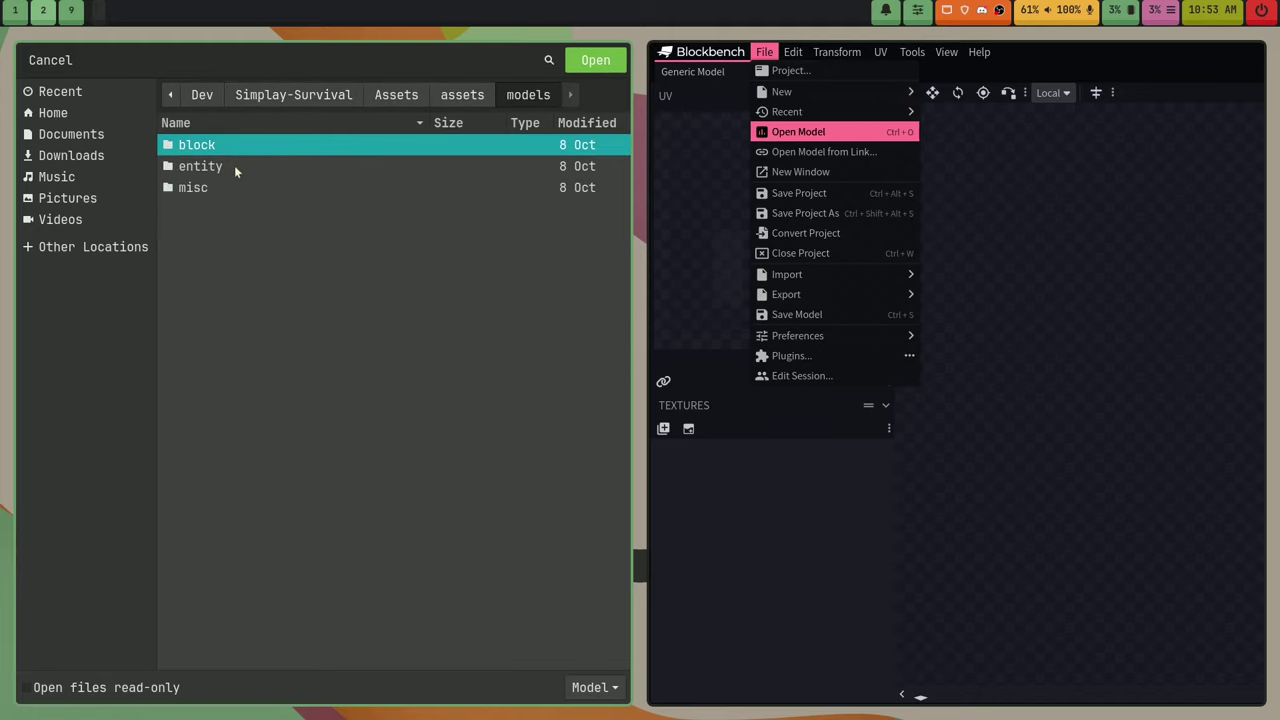
pyautogui.doubleClick(234, 165)
pyautogui.doubleClick(243, 147)
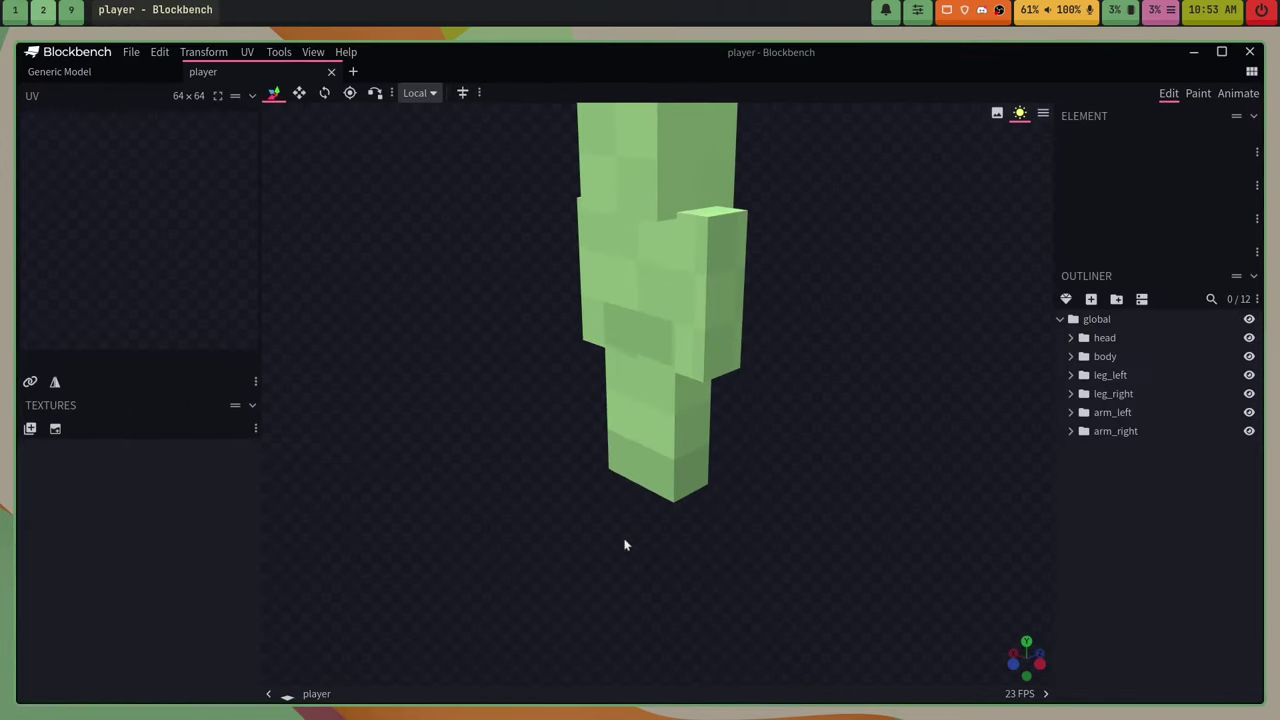
pyautogui.moveTo(811, 513); pyautogui.dragTo(871, 460)
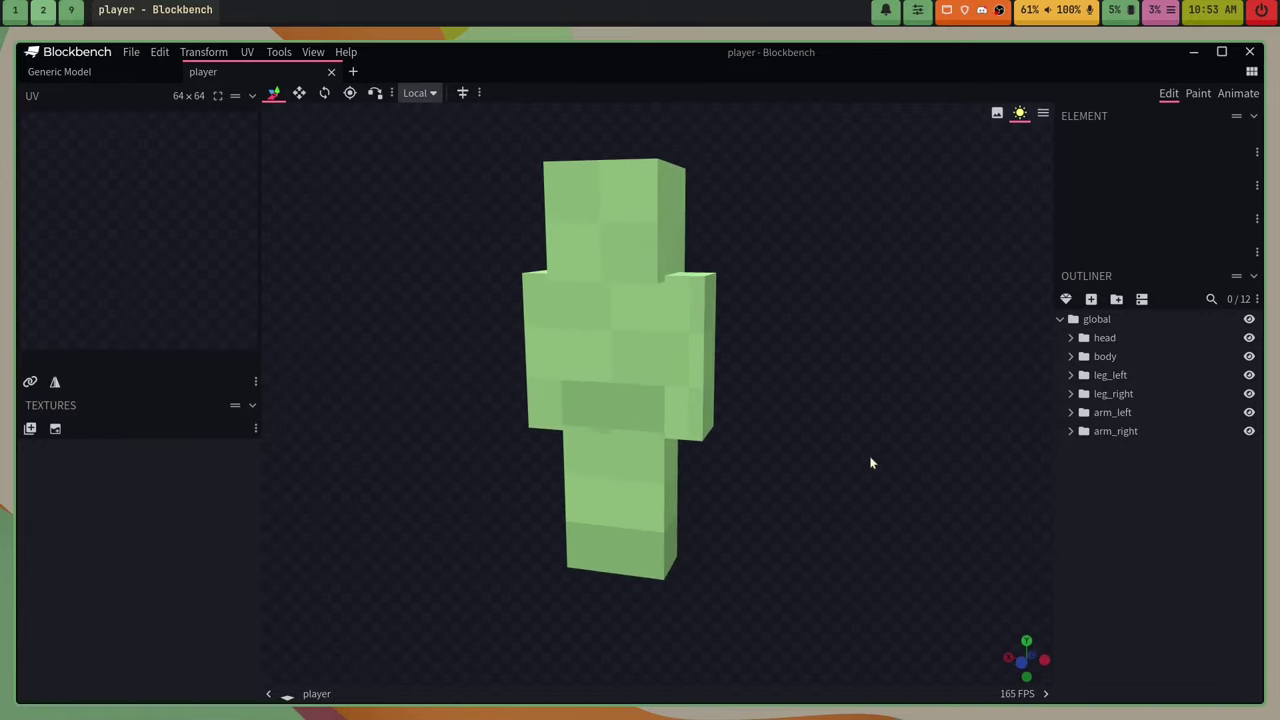
# Open the theme settings and try the Default (Dark), Default (Light), Contrast and Crimson themes.
pyautogui.click(131, 52)
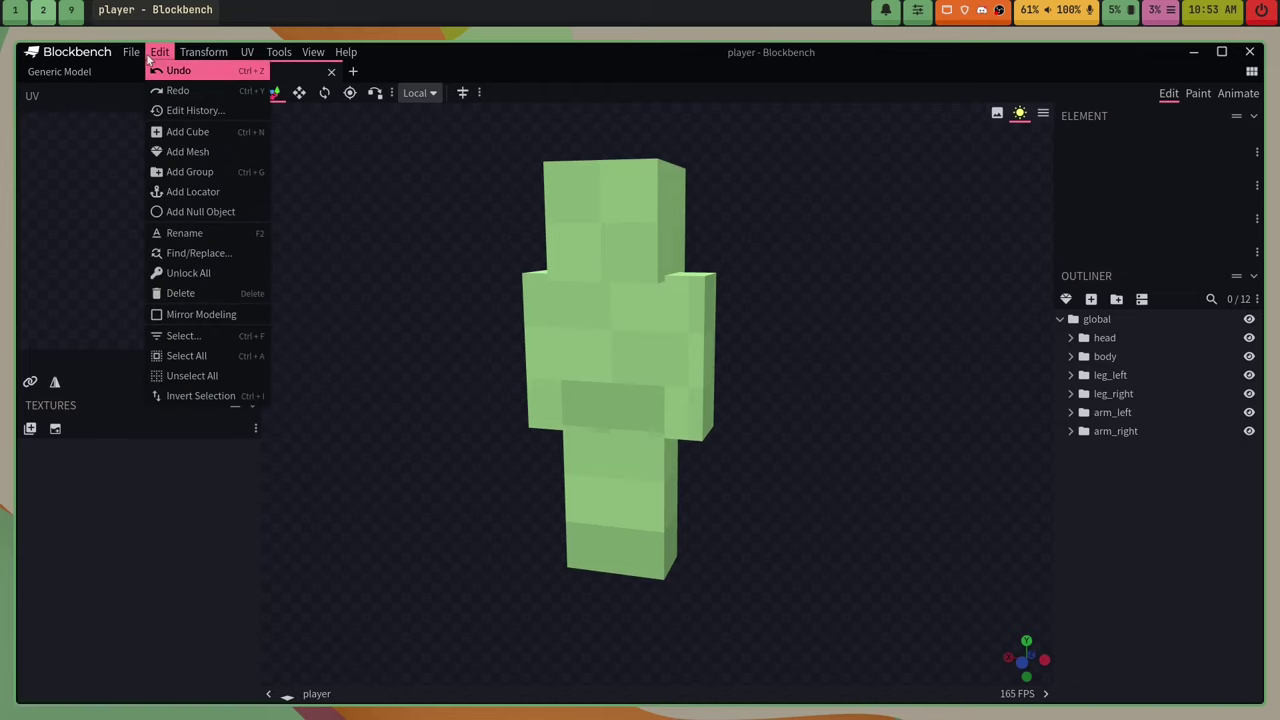
pyautogui.moveTo(160, 340)
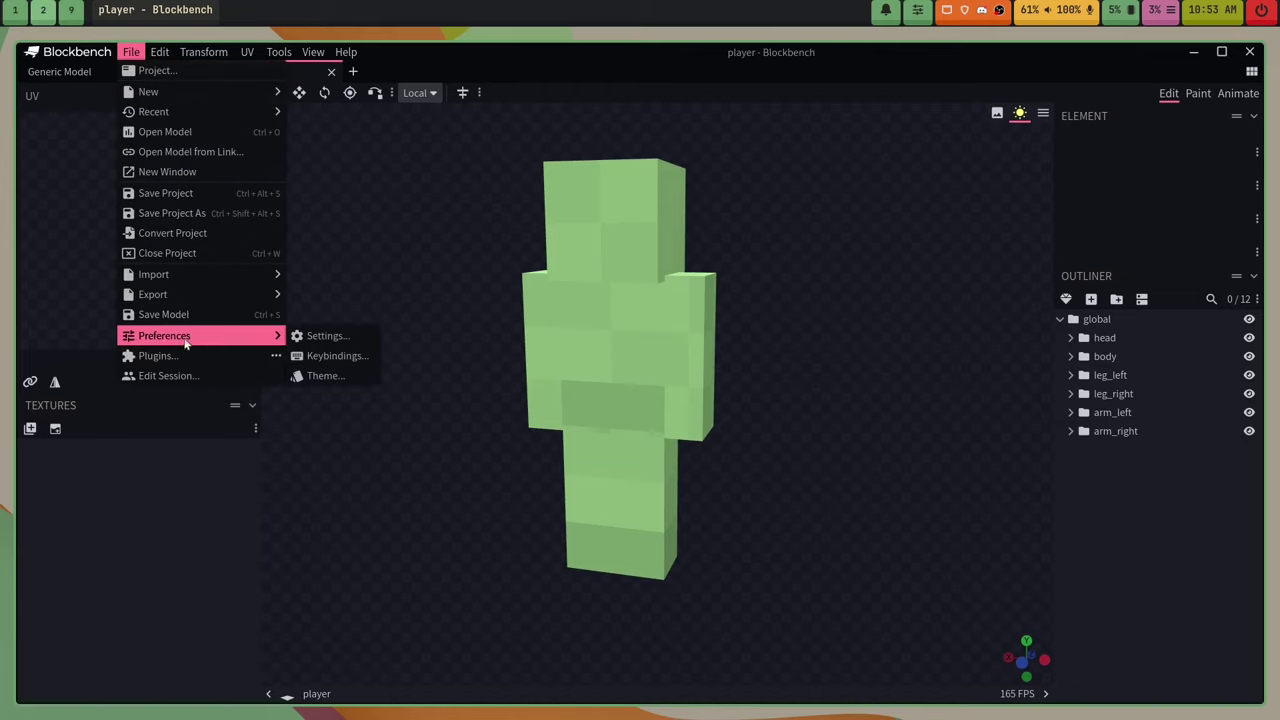
pyautogui.click(324, 376)
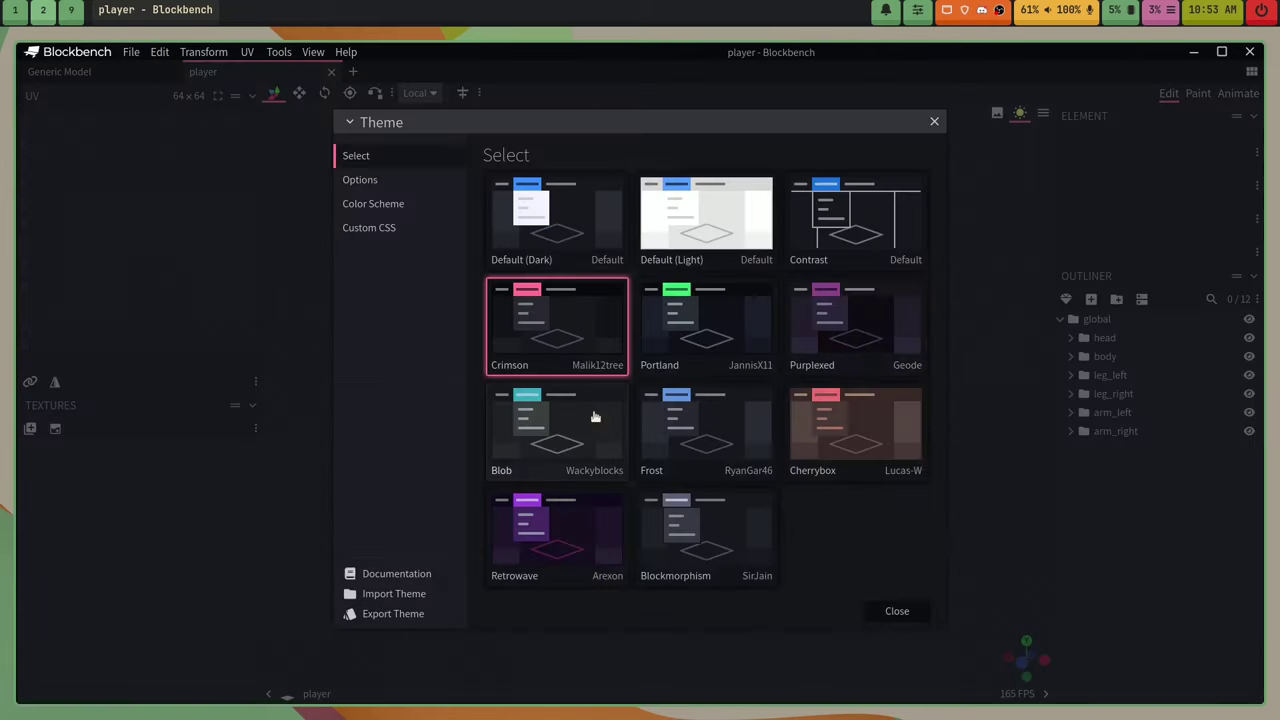
pyautogui.click(558, 222)
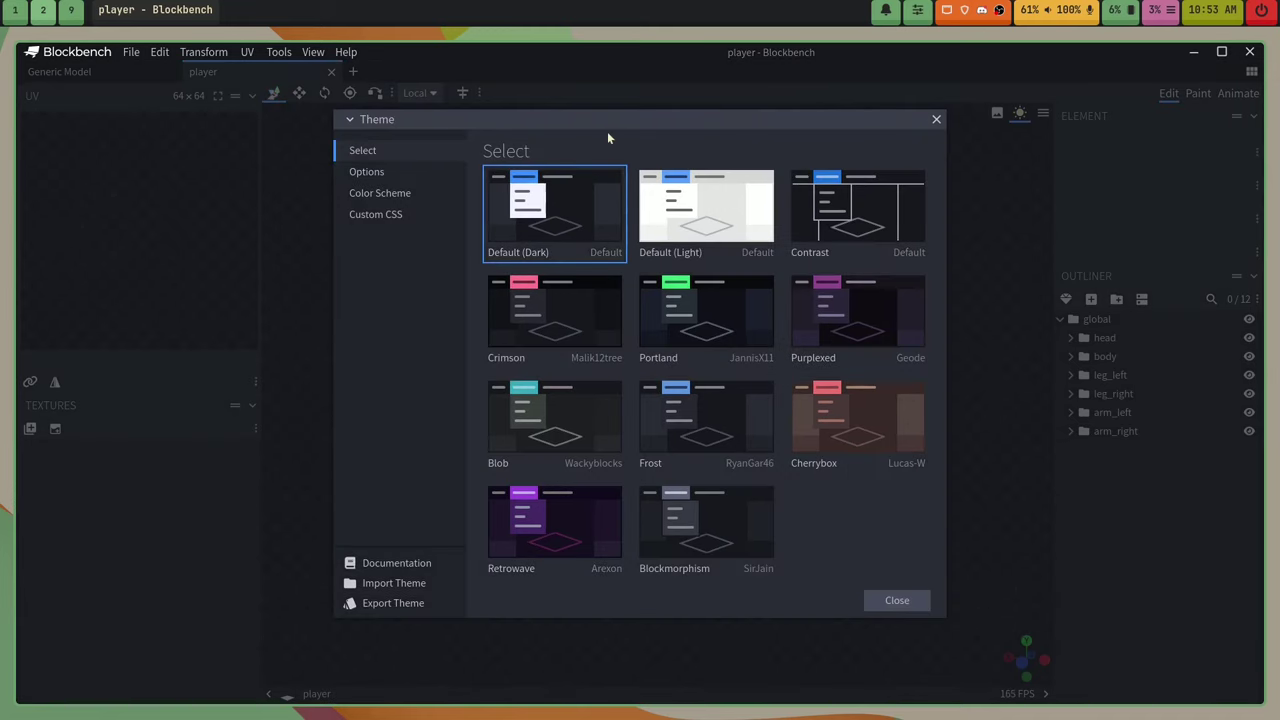
pyautogui.moveTo(606, 122); pyautogui.dragTo(746, 126)
pyautogui.click(797, 177)
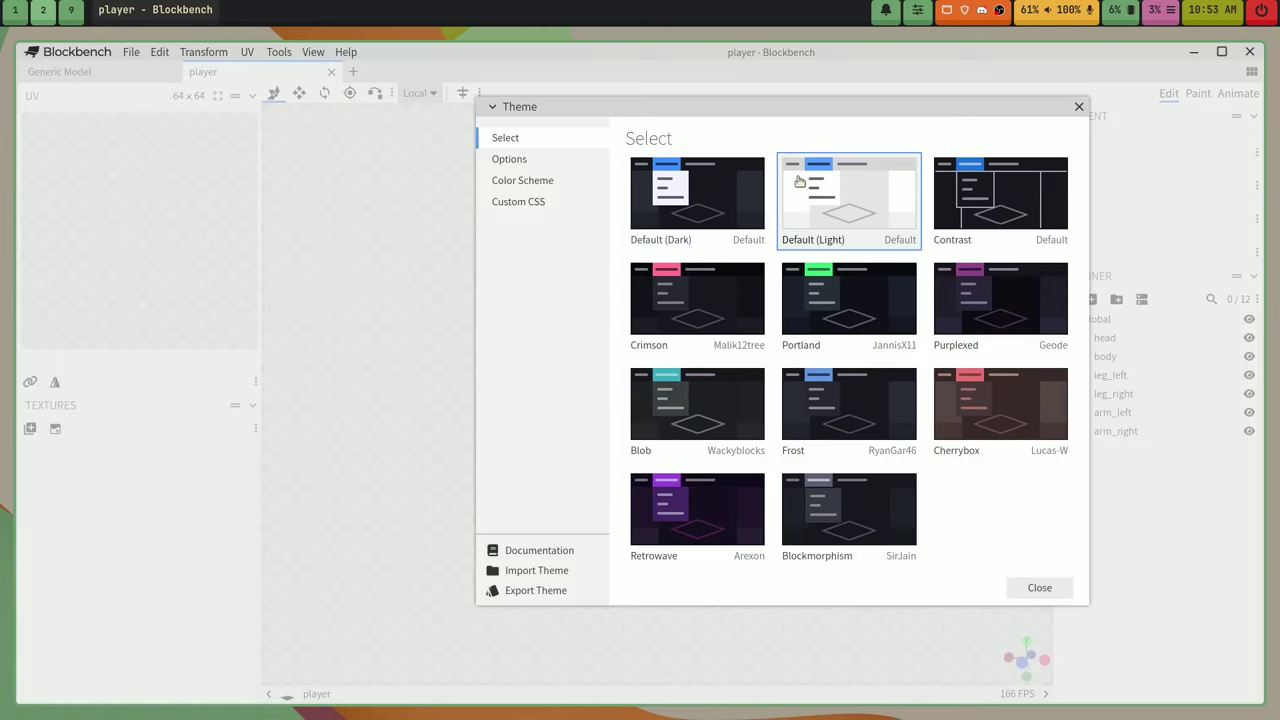
pyautogui.click(982, 203)
pyautogui.click(690, 321)
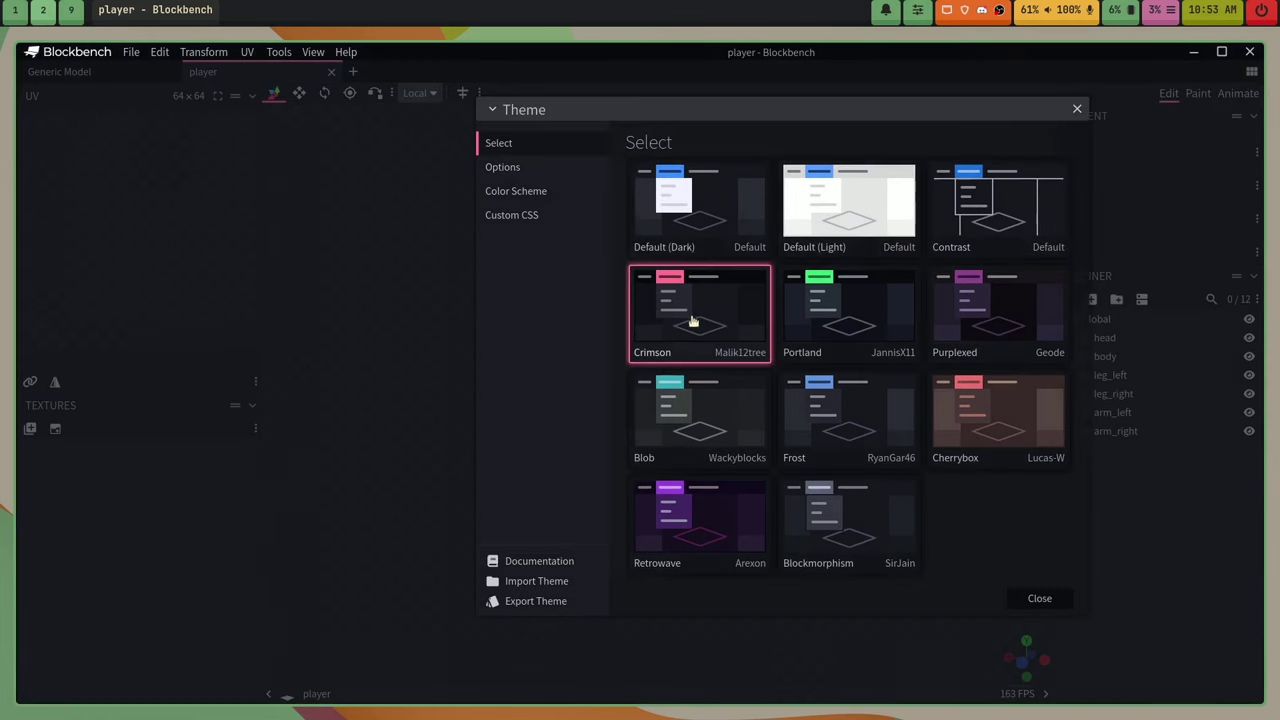
# Try the Portland, Purplexed, Cherrybox and Frost themes, and move the Theme dialog around to see its effects.
pyautogui.click(843, 334)
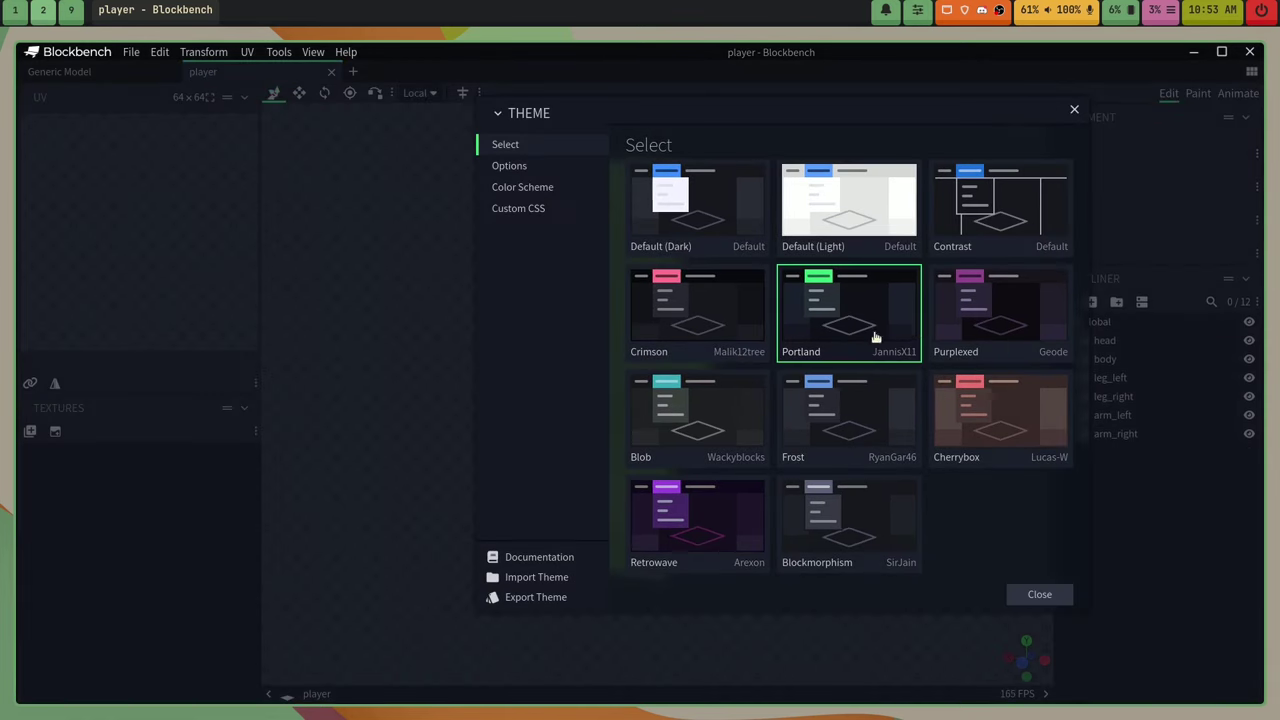
pyautogui.click(991, 333)
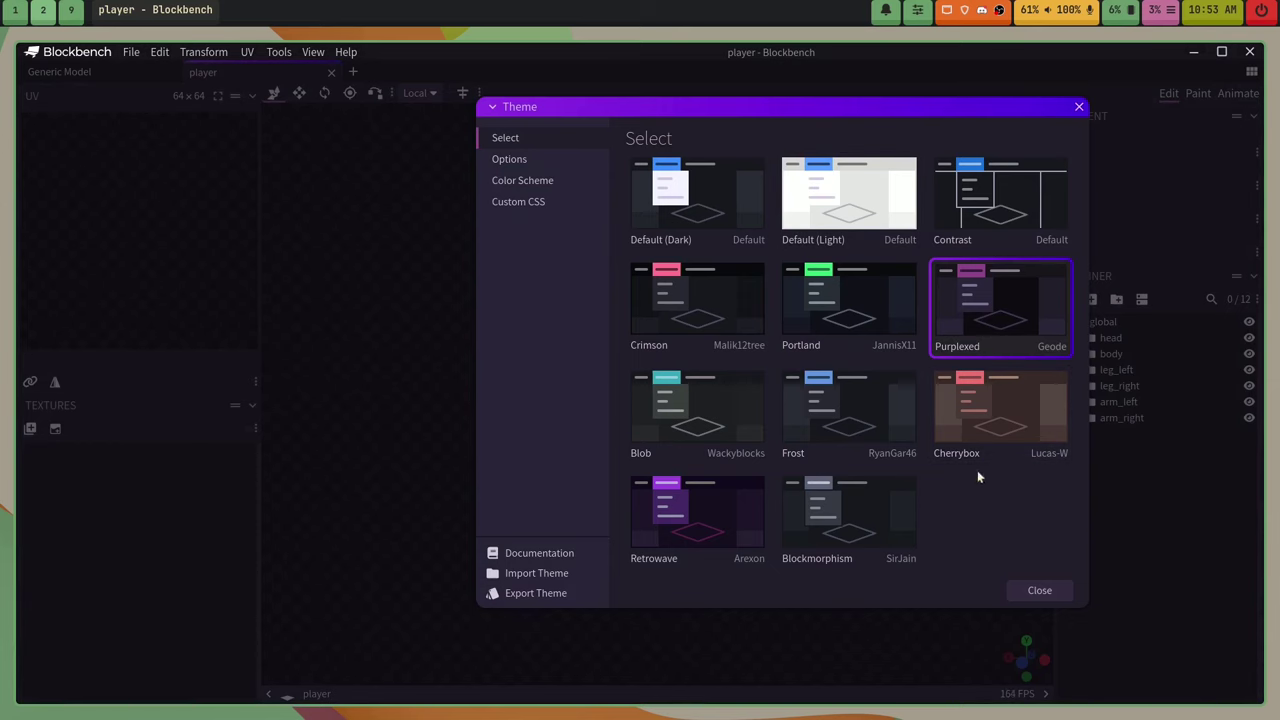
pyautogui.click(990, 420)
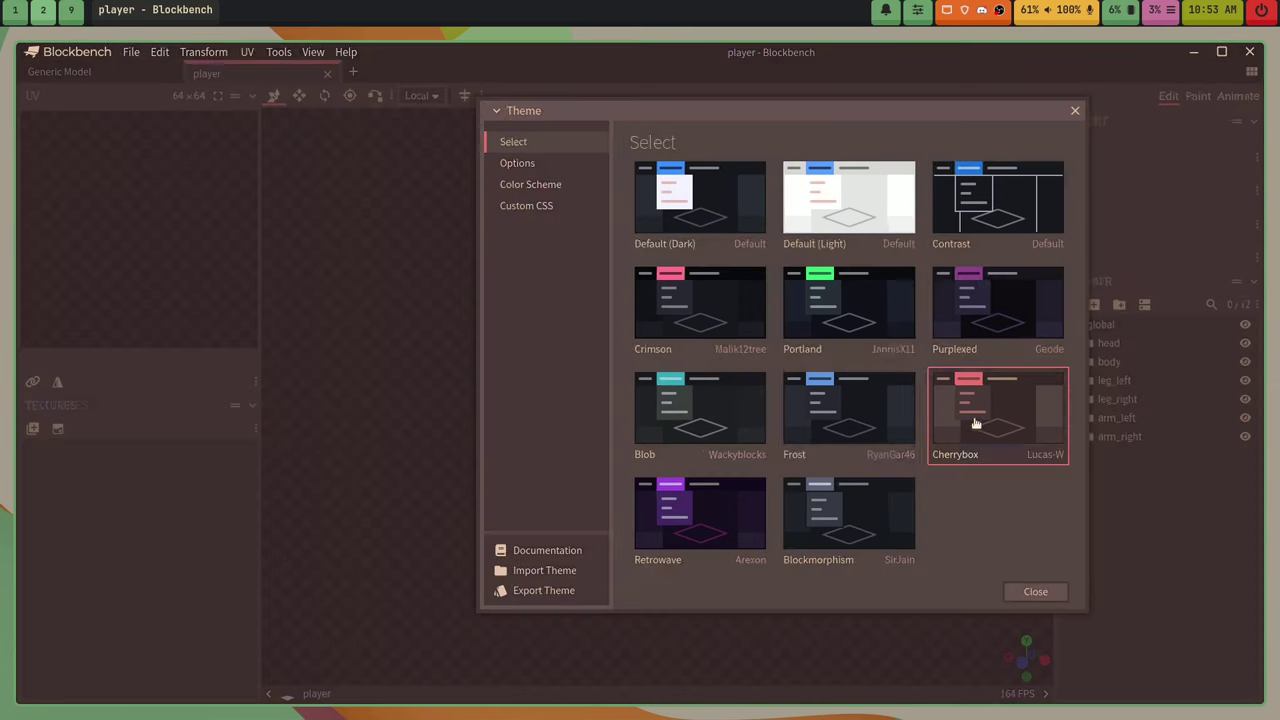
pyautogui.click(860, 430)
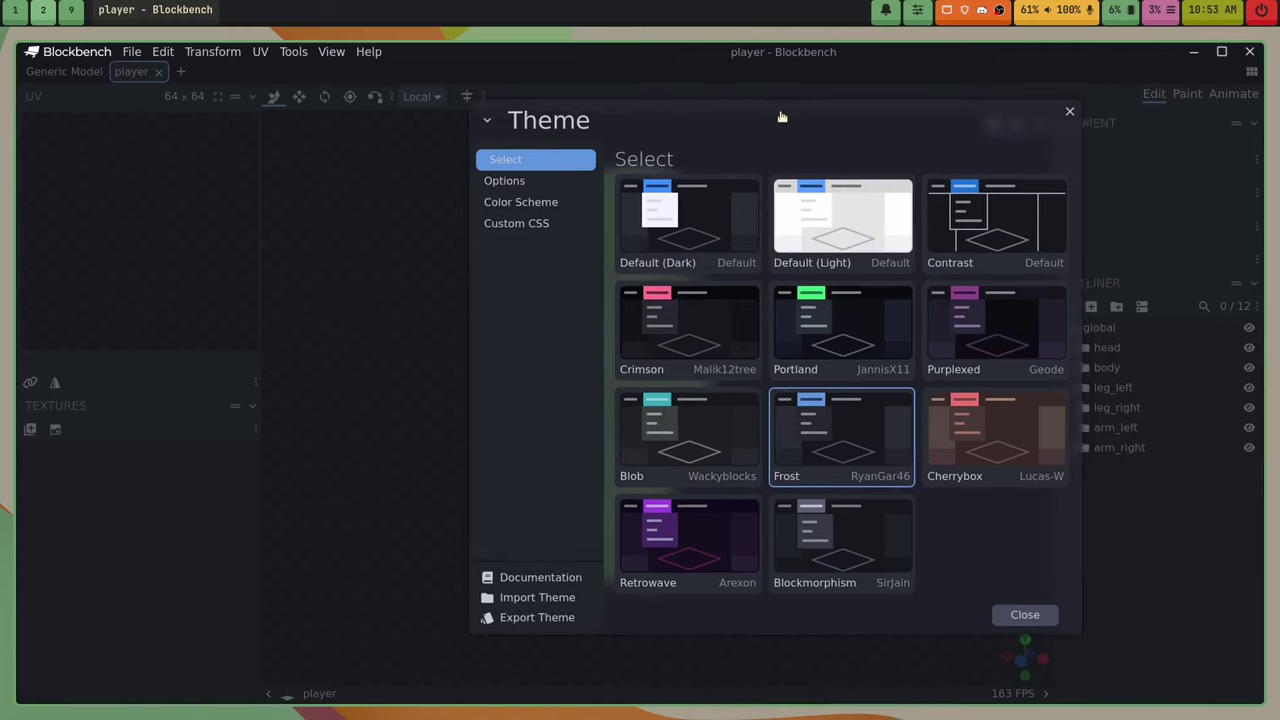
pyautogui.moveTo(782, 117); pyautogui.dragTo(926, 177)
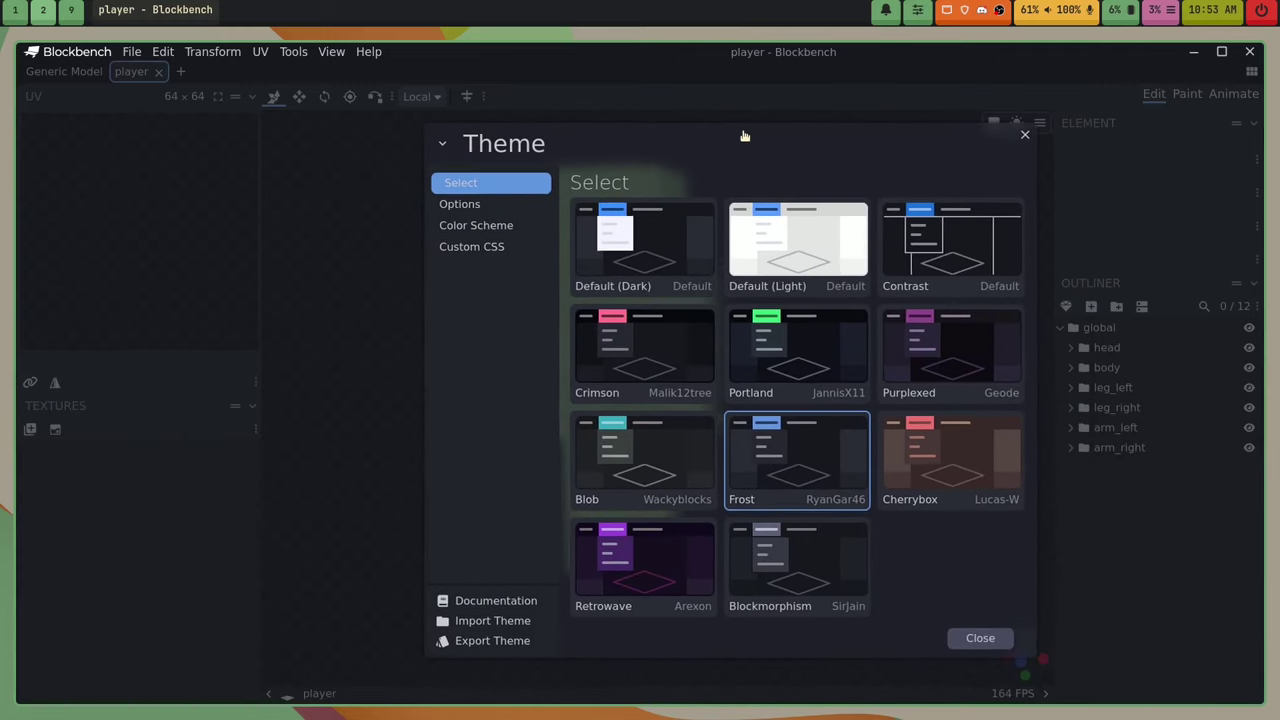
# Try the Blob, Retrowave and Blockmorphism themes, and switch back to Crimson before closing the theme settings.
pyautogui.click(612, 448)
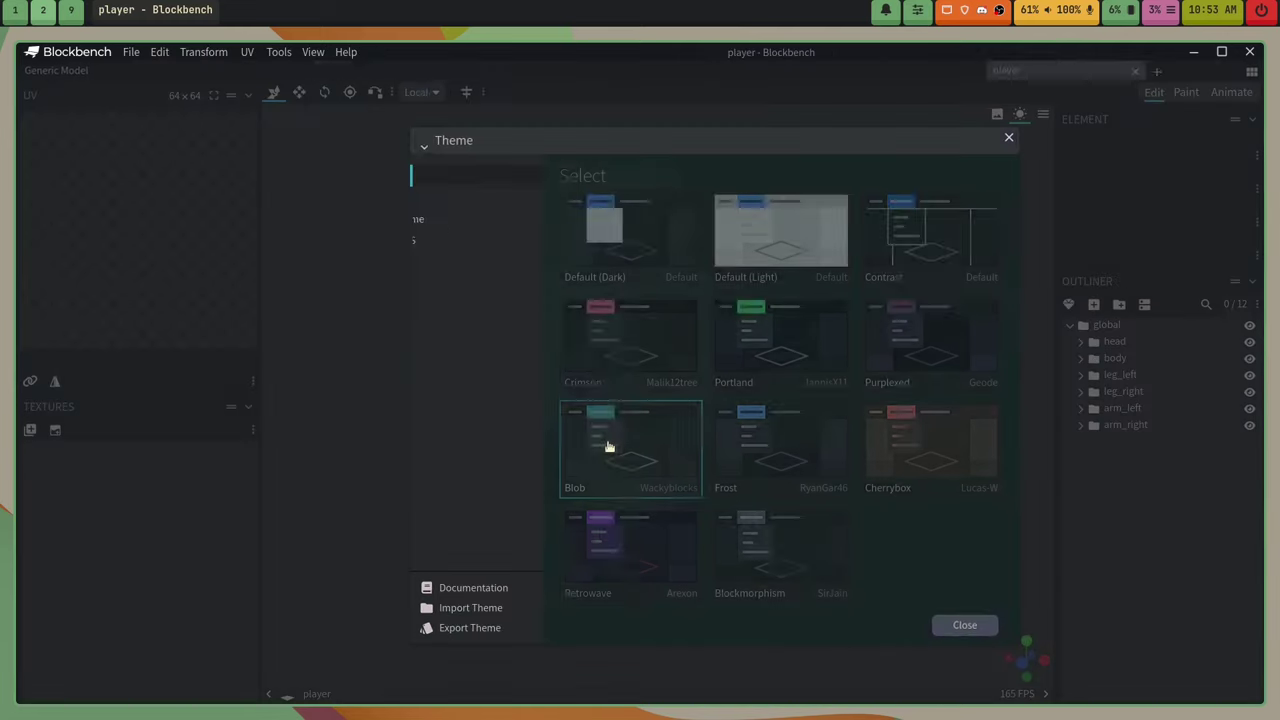
pyautogui.click(632, 580)
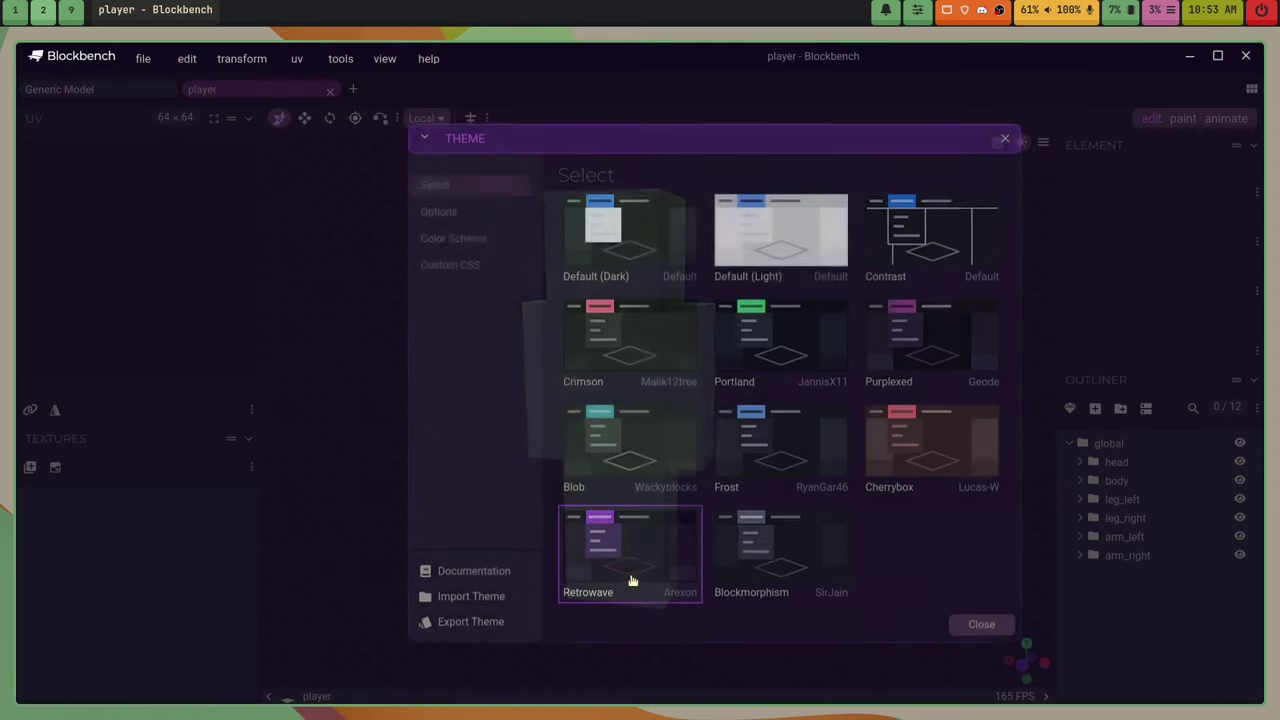
pyautogui.click(740, 584)
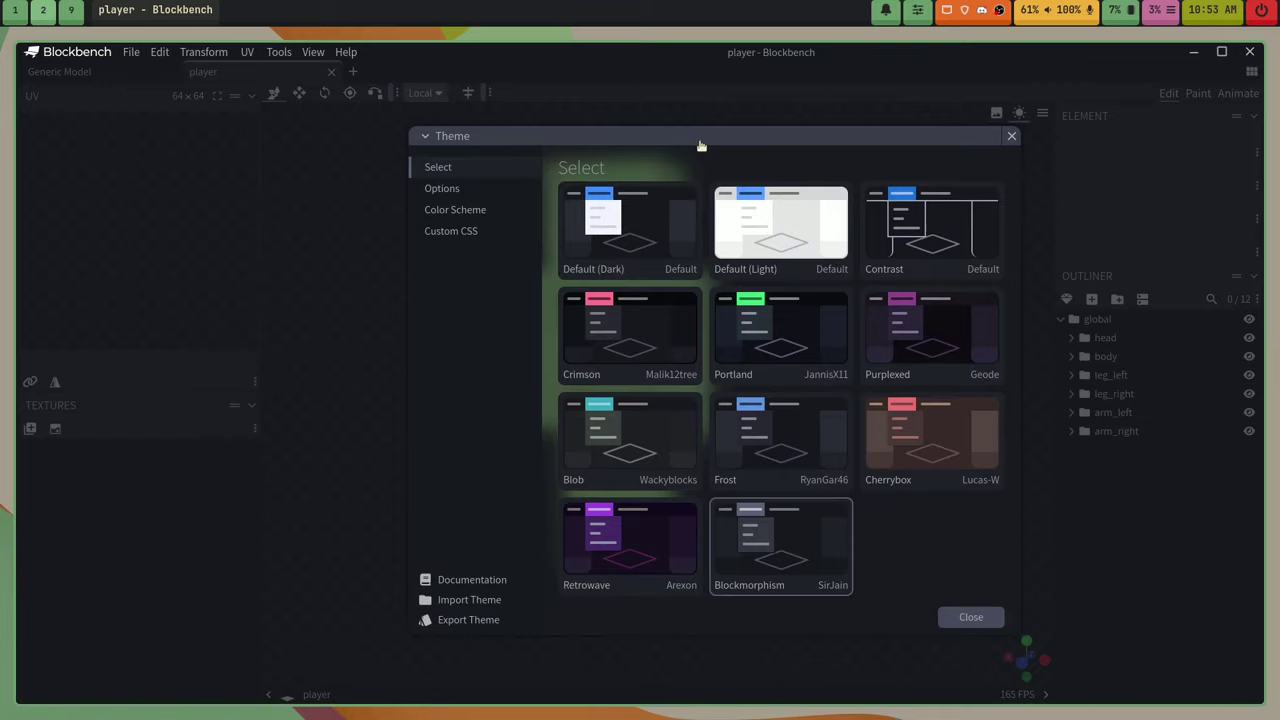
pyautogui.moveTo(680, 143); pyautogui.dragTo(350, 210)
pyautogui.moveTo(349, 271); pyautogui.dragTo(655, 138)
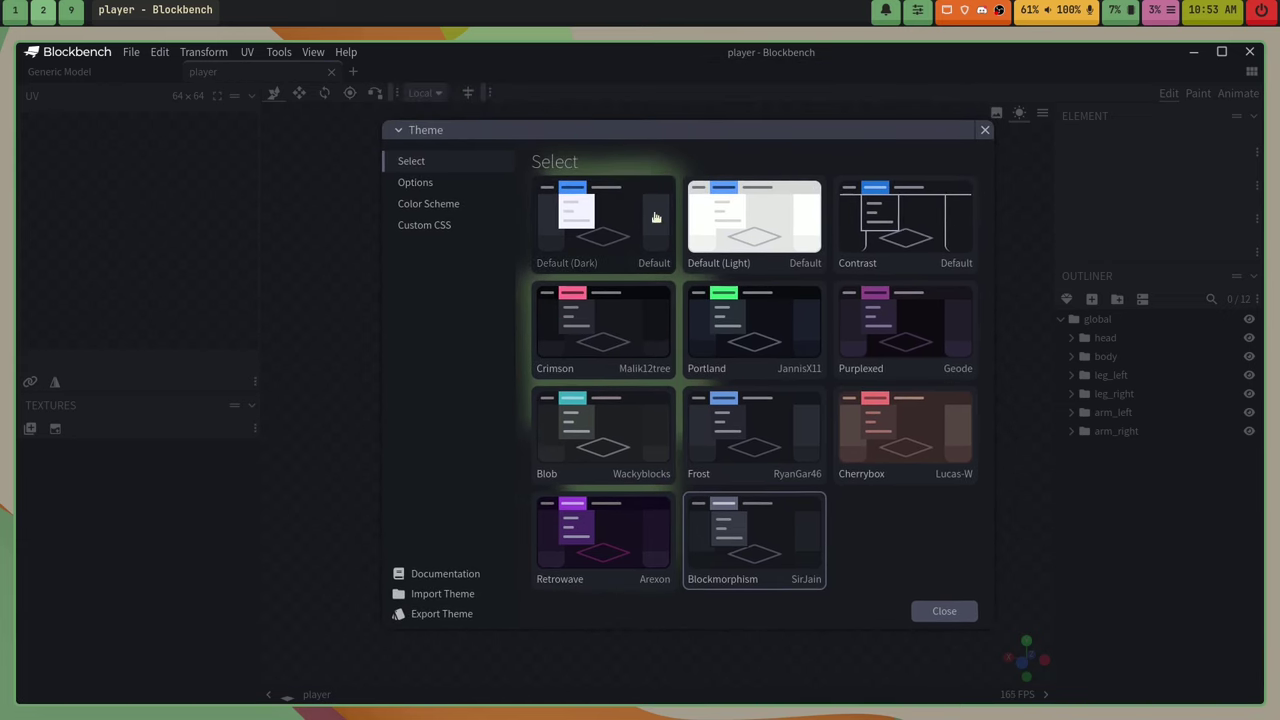
pyautogui.click(597, 361)
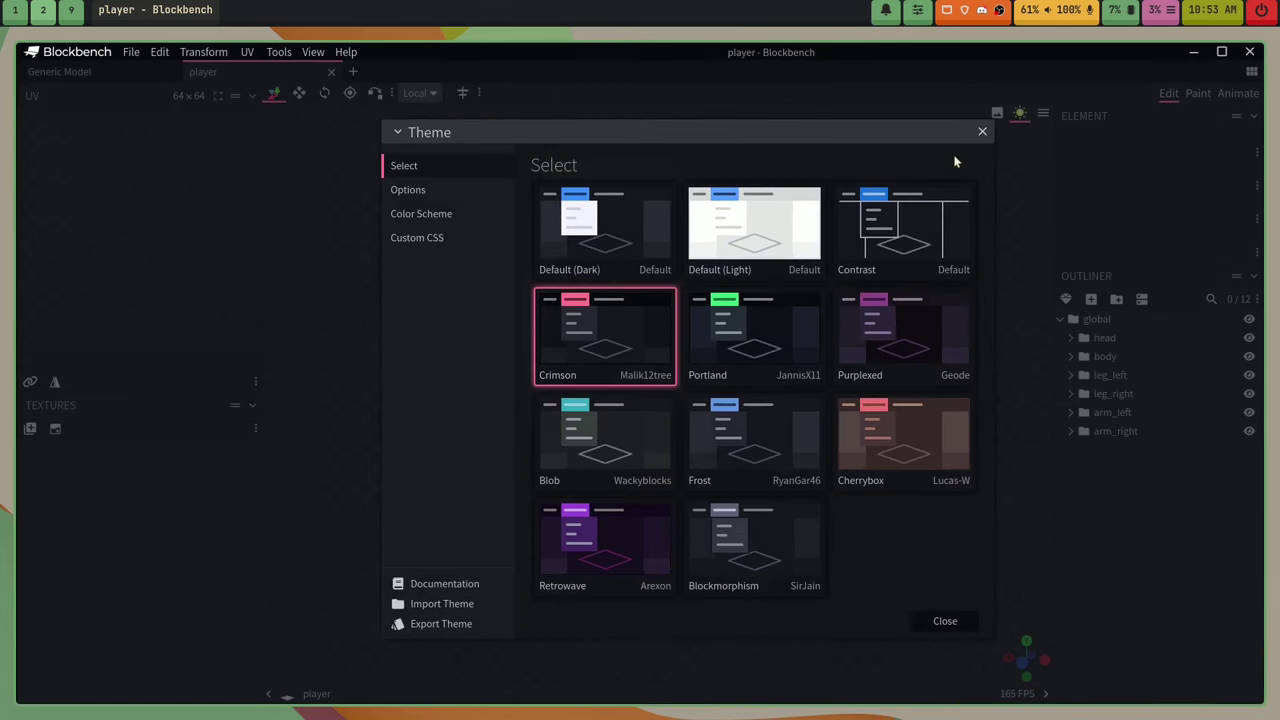
pyautogui.click(945, 621)
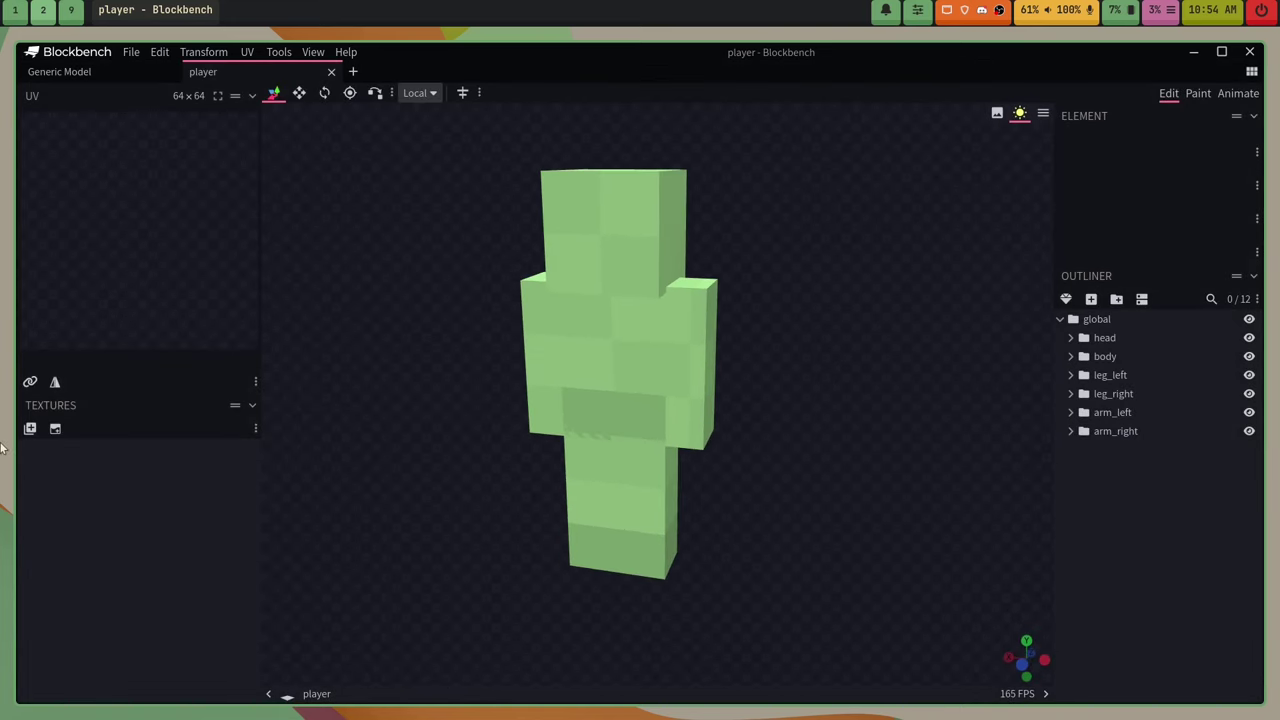
# Import the texture default_player.png from Dev/Simplay-Survival/Assets/assets/textures/entity in the home folder.
pyautogui.click(30, 429)
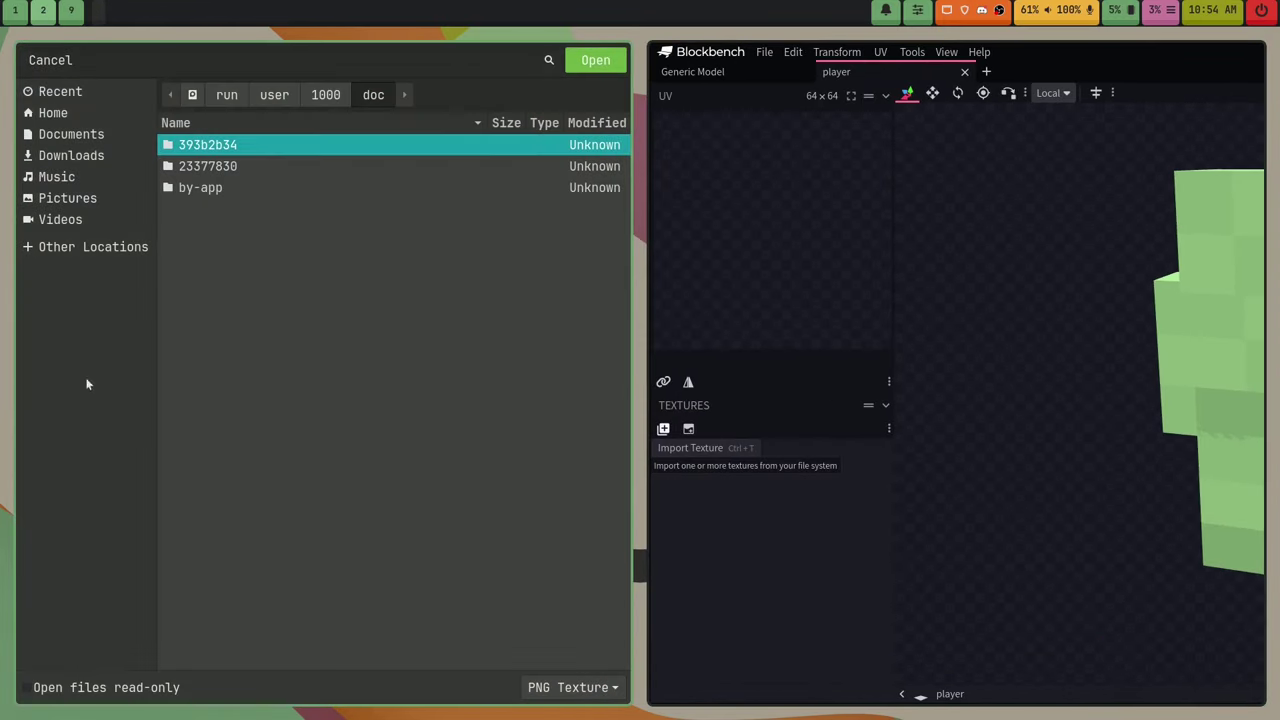
pyautogui.click(71, 117)
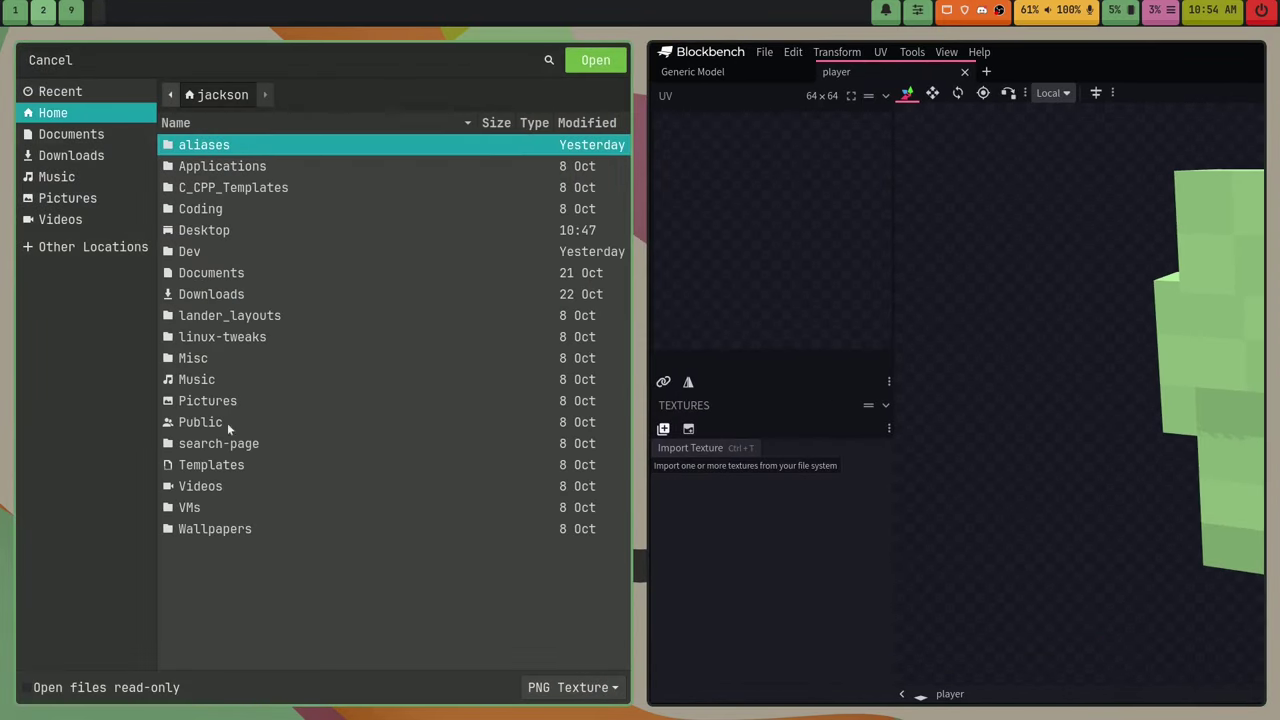
pyautogui.doubleClick(218, 252)
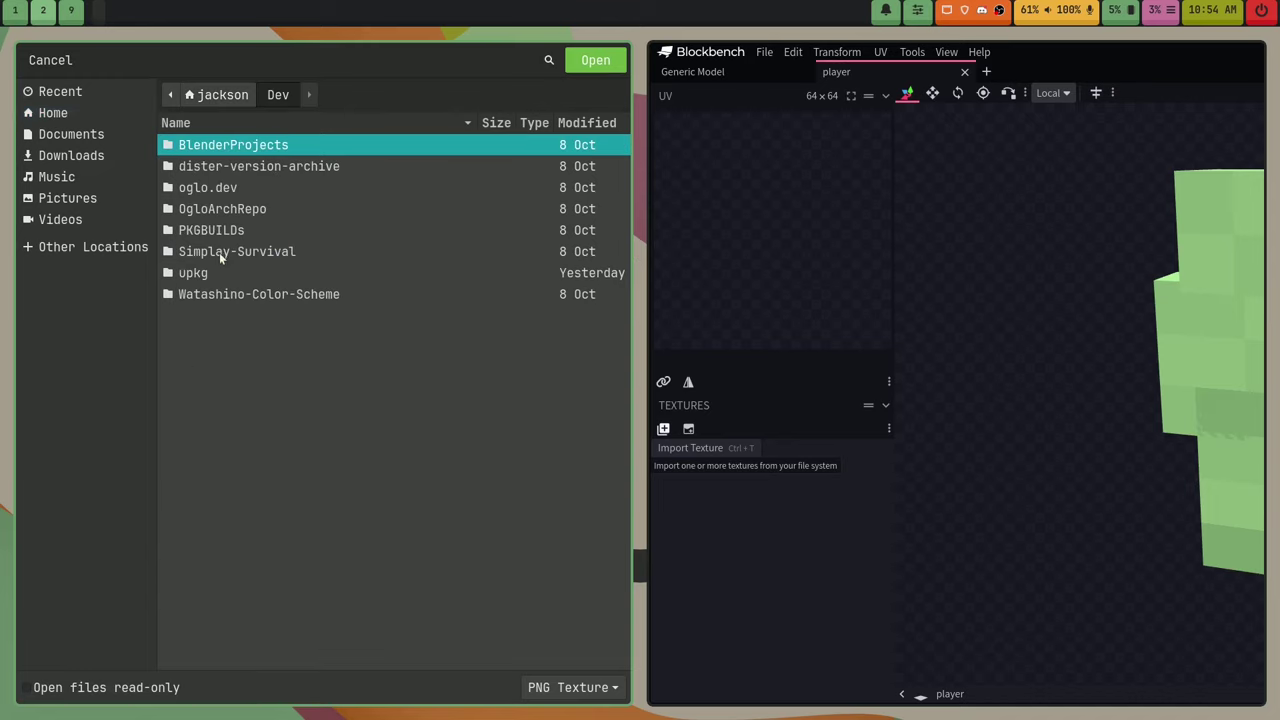
pyautogui.doubleClick(219, 251)
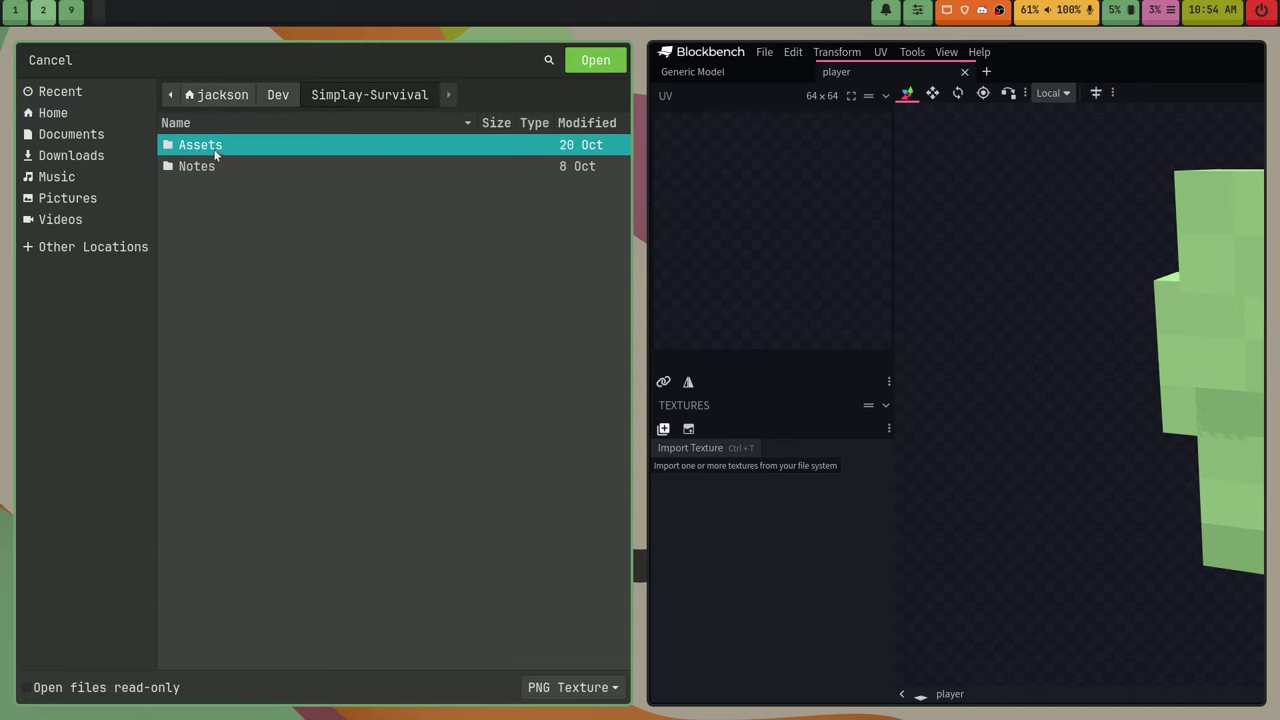
pyautogui.doubleClick(214, 150)
pyautogui.doubleClick(214, 150)
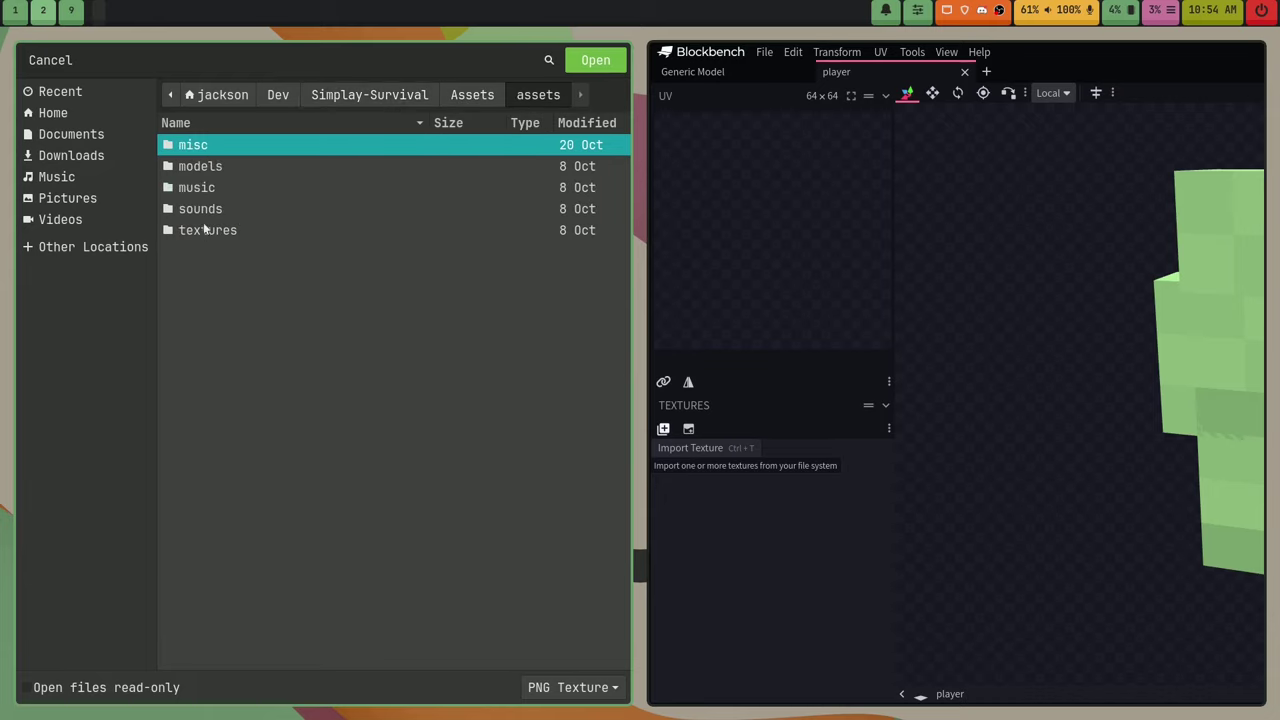
pyautogui.doubleClick(205, 230)
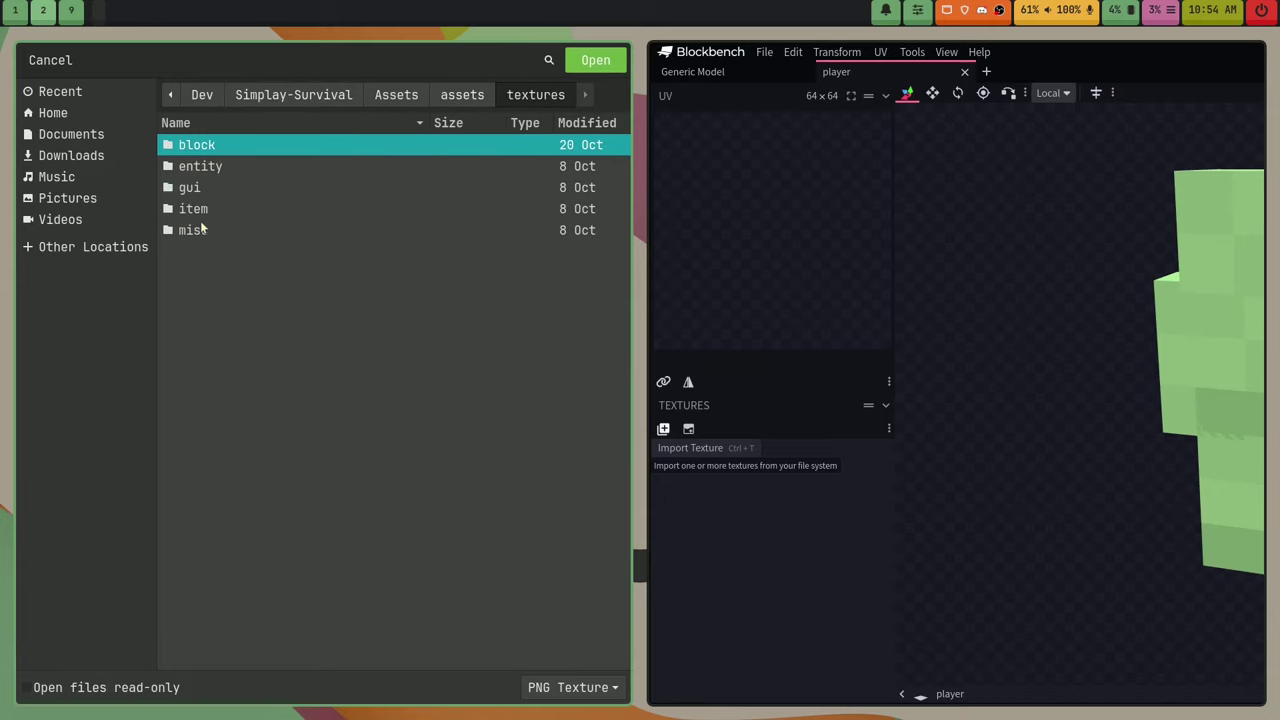
pyautogui.doubleClick(218, 168)
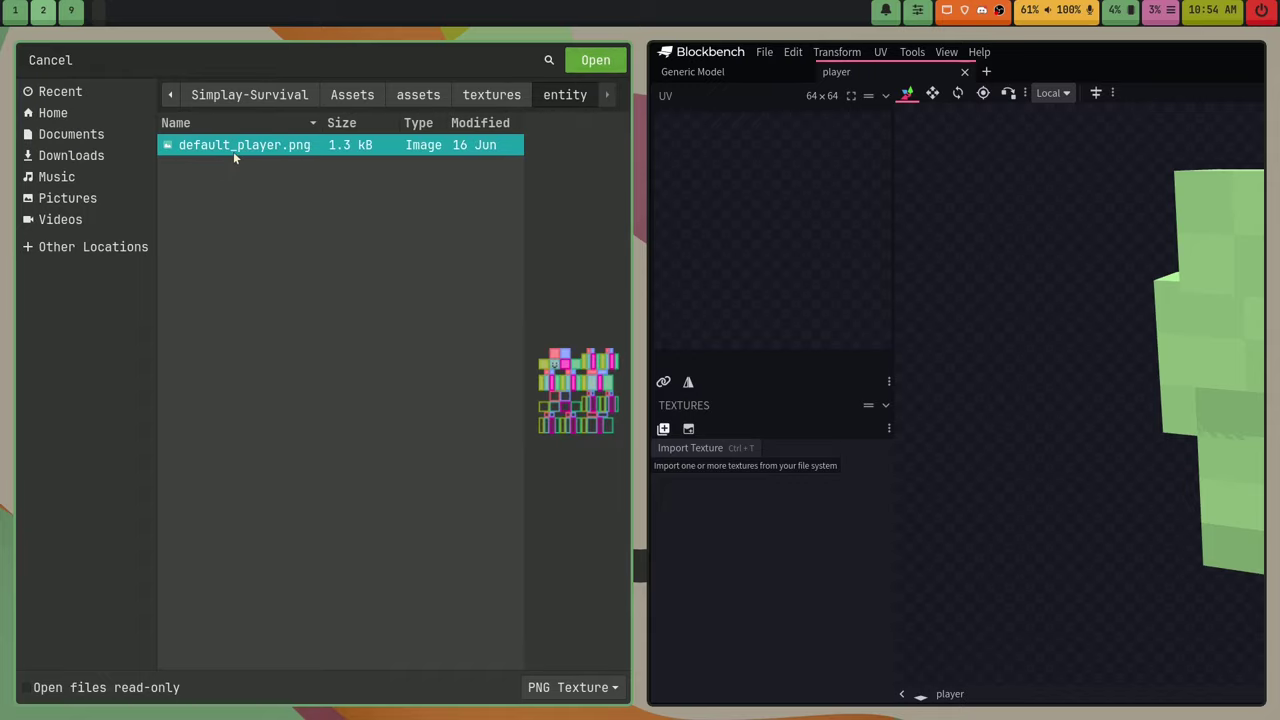
pyautogui.doubleClick(233, 151)
# Select all elements of the player and apply default_player.png to the untextured faces, then deselect and view the textured figure.
pyautogui.click(103, 457)
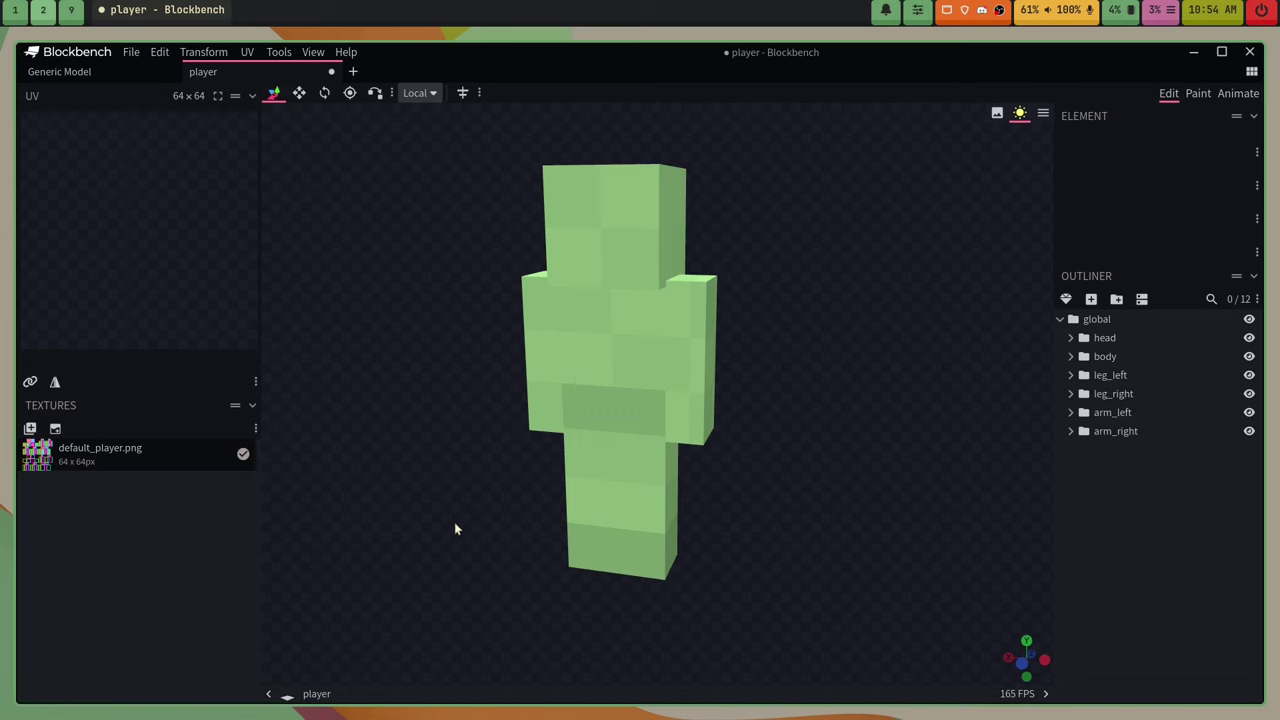
pyautogui.hotkey('ctrl', 'a')
pyautogui.rightClick(90, 457)
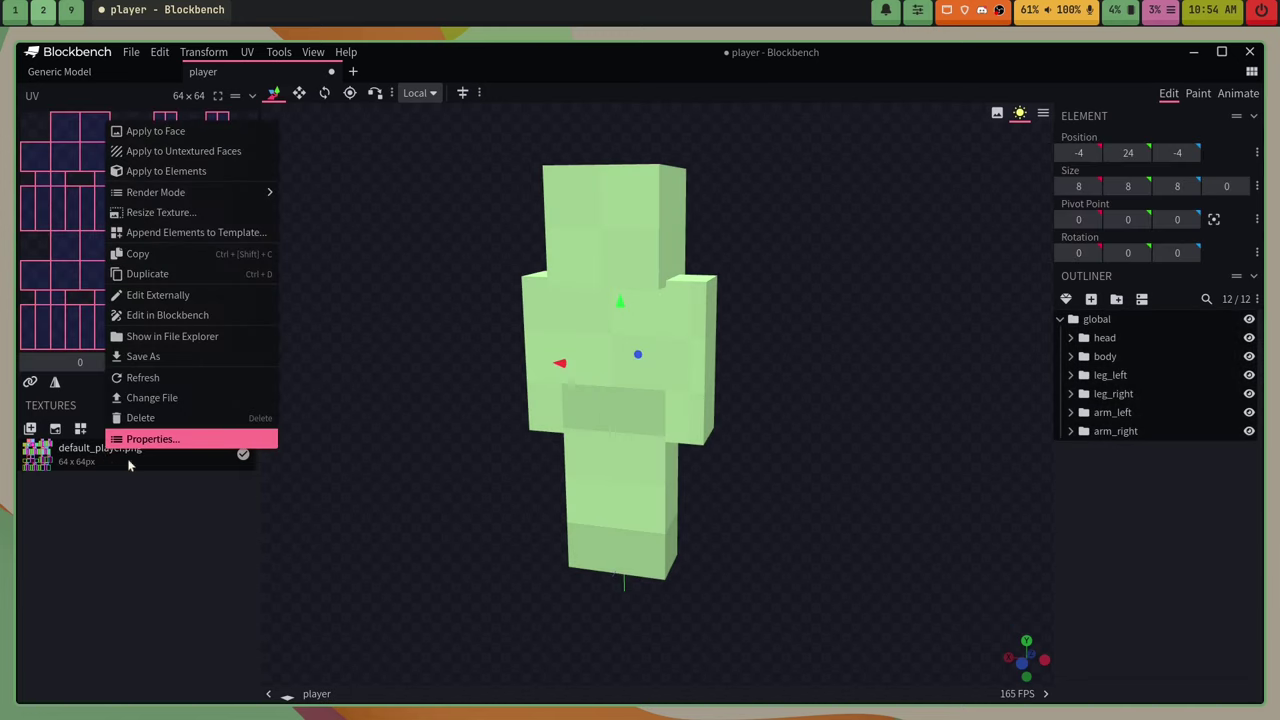
pyautogui.click(190, 150)
pyautogui.click(1116, 543)
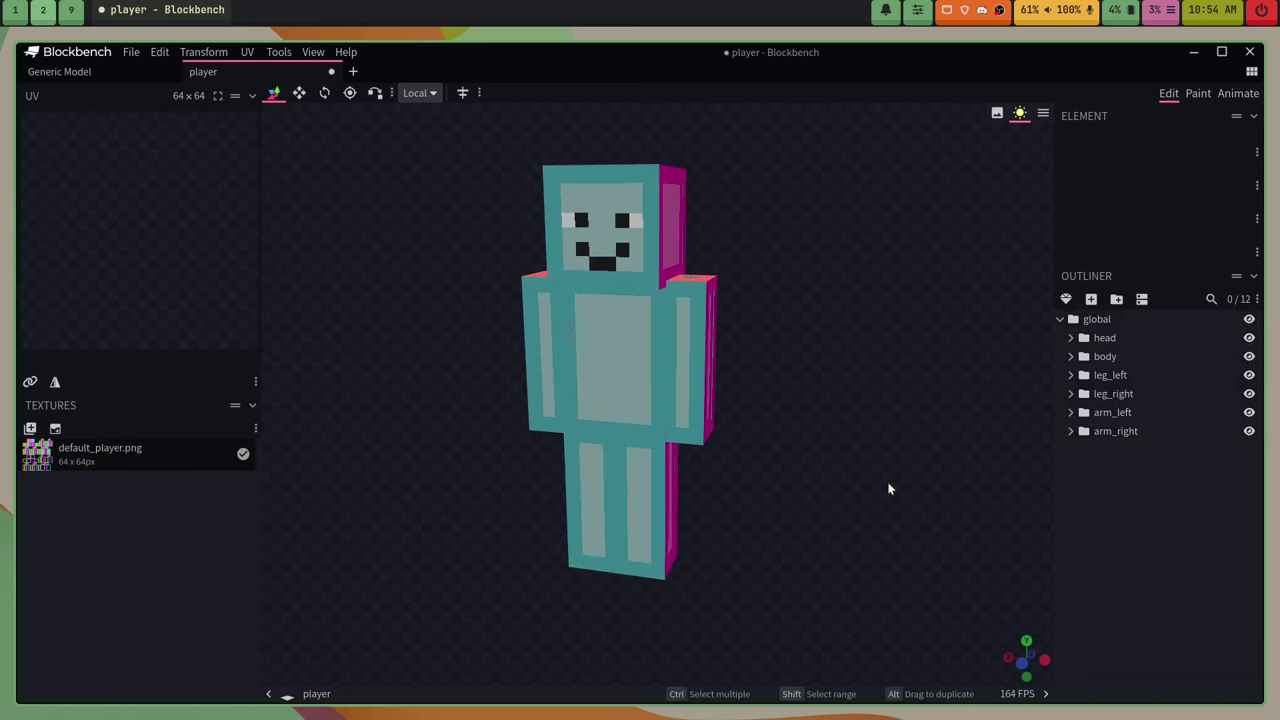
pyautogui.moveTo(890, 489); pyautogui.dragTo(836, 484)
# Switch to animation mode and examine the walk animation's keyframes for the head, body, leg and arm bones.
pyautogui.click(1230, 97)
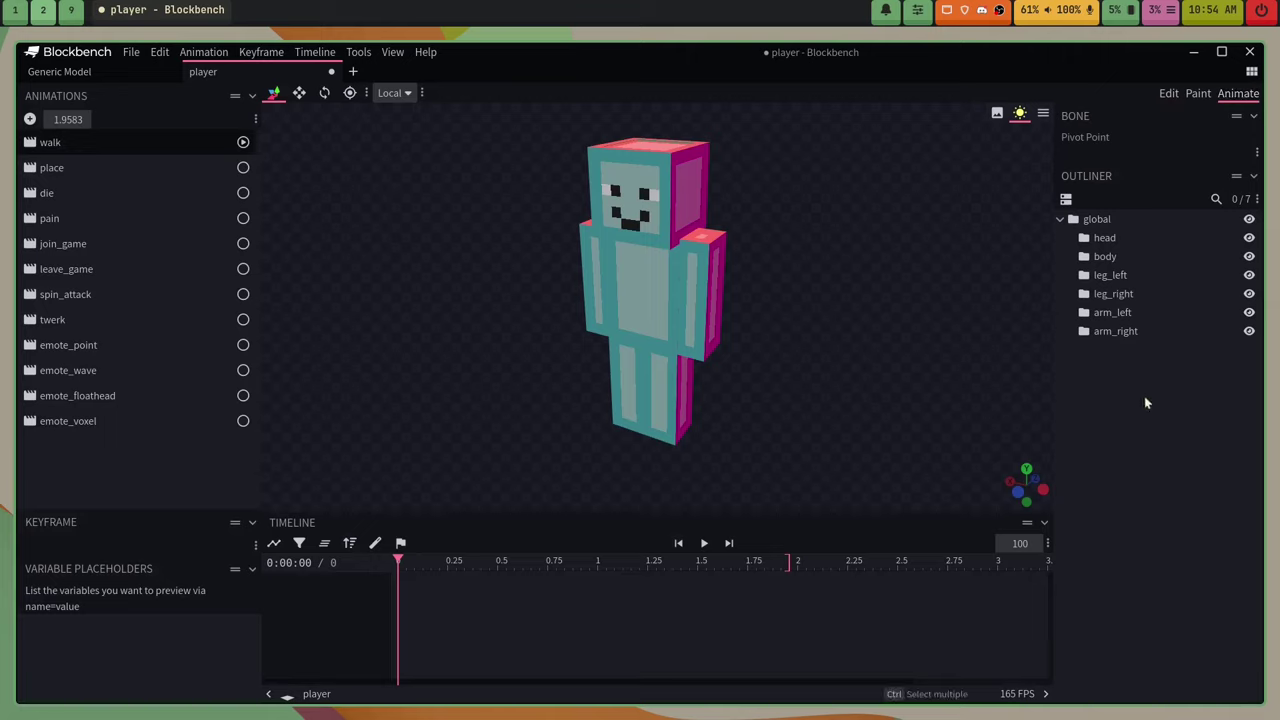
pyautogui.click(1119, 221)
pyautogui.click(1108, 256)
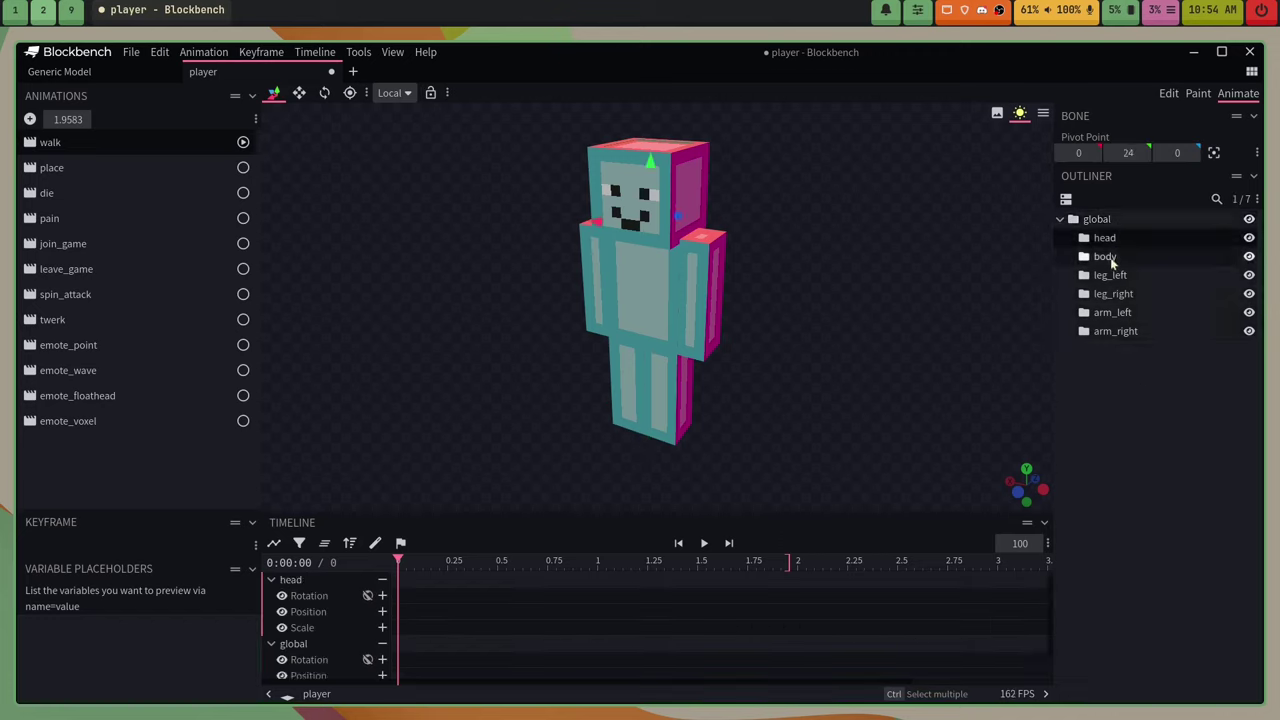
pyautogui.click(1110, 278)
pyautogui.click(1115, 293)
pyautogui.click(1098, 311)
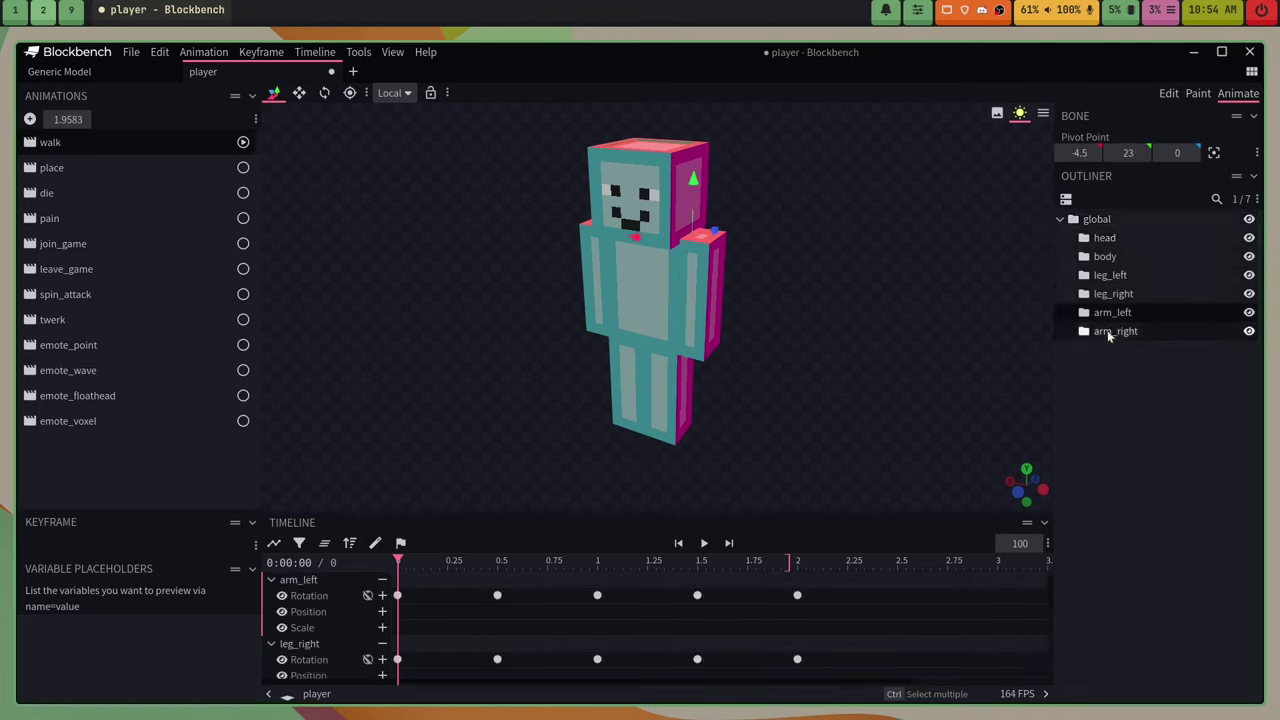
pyautogui.click(1106, 331)
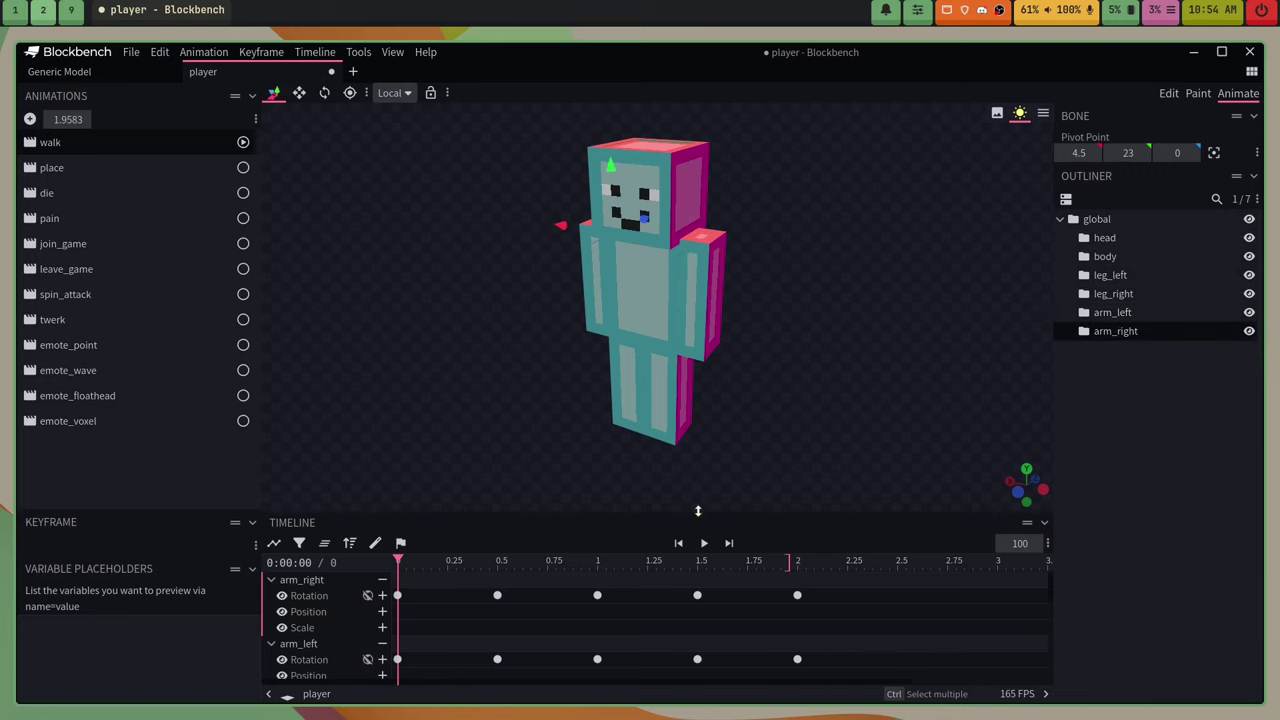
# Enlarge the timeline area, play the walk animation and deselect the right arm bone.
pyautogui.moveTo(698, 511); pyautogui.dragTo(686, 448)
pyautogui.click(704, 481)
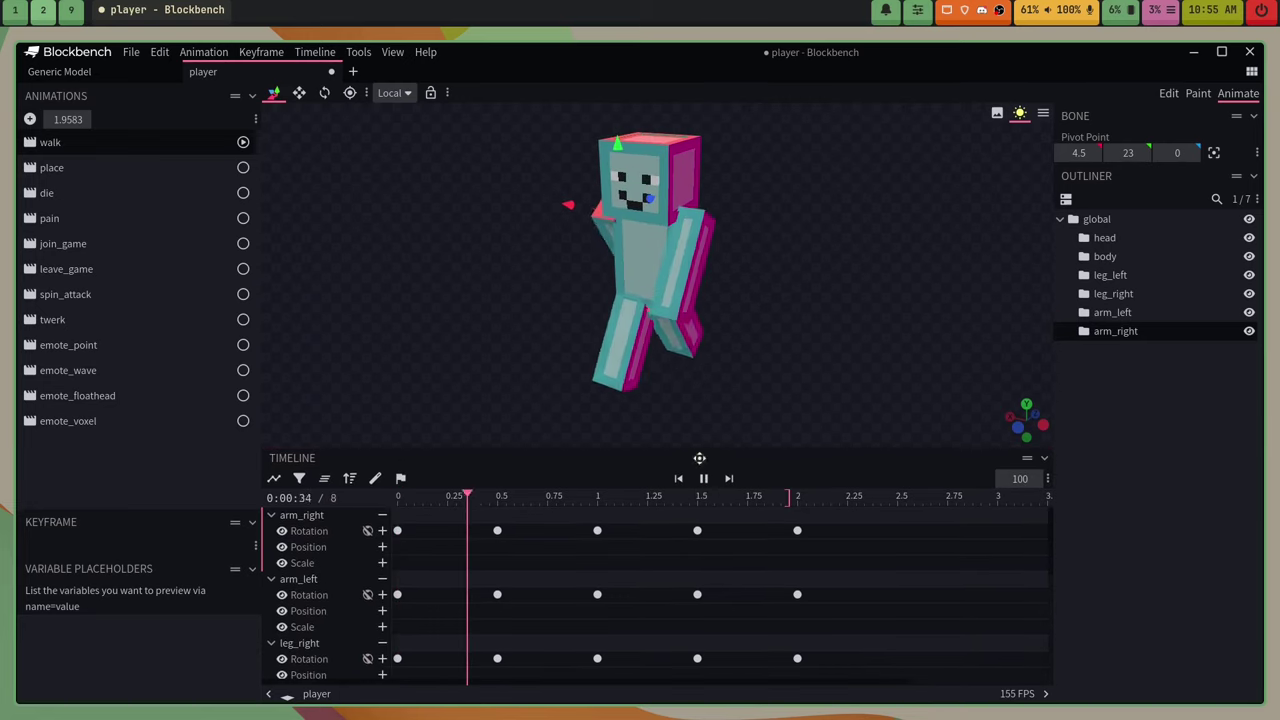
pyautogui.click(1125, 484)
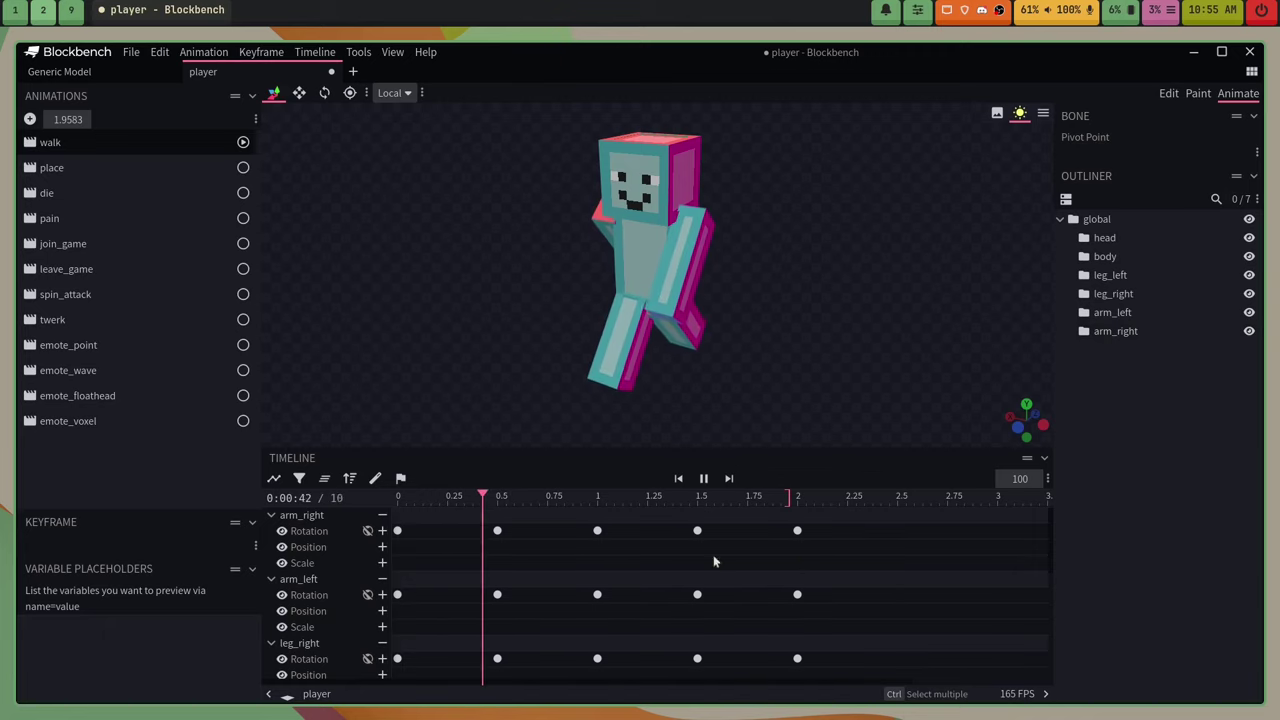
# Play the place, die, pain and join_game animations one after another.
pyautogui.click(73, 168)
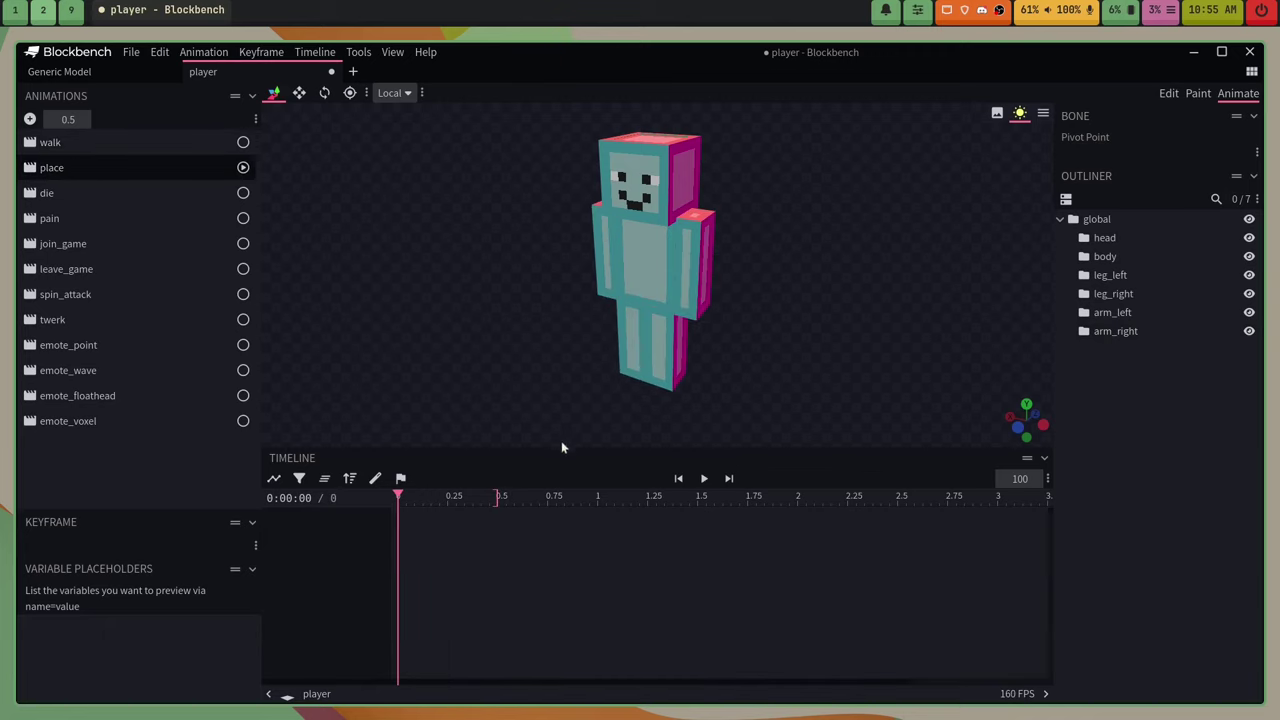
pyautogui.click(704, 481)
pyautogui.click(109, 193)
pyautogui.click(705, 480)
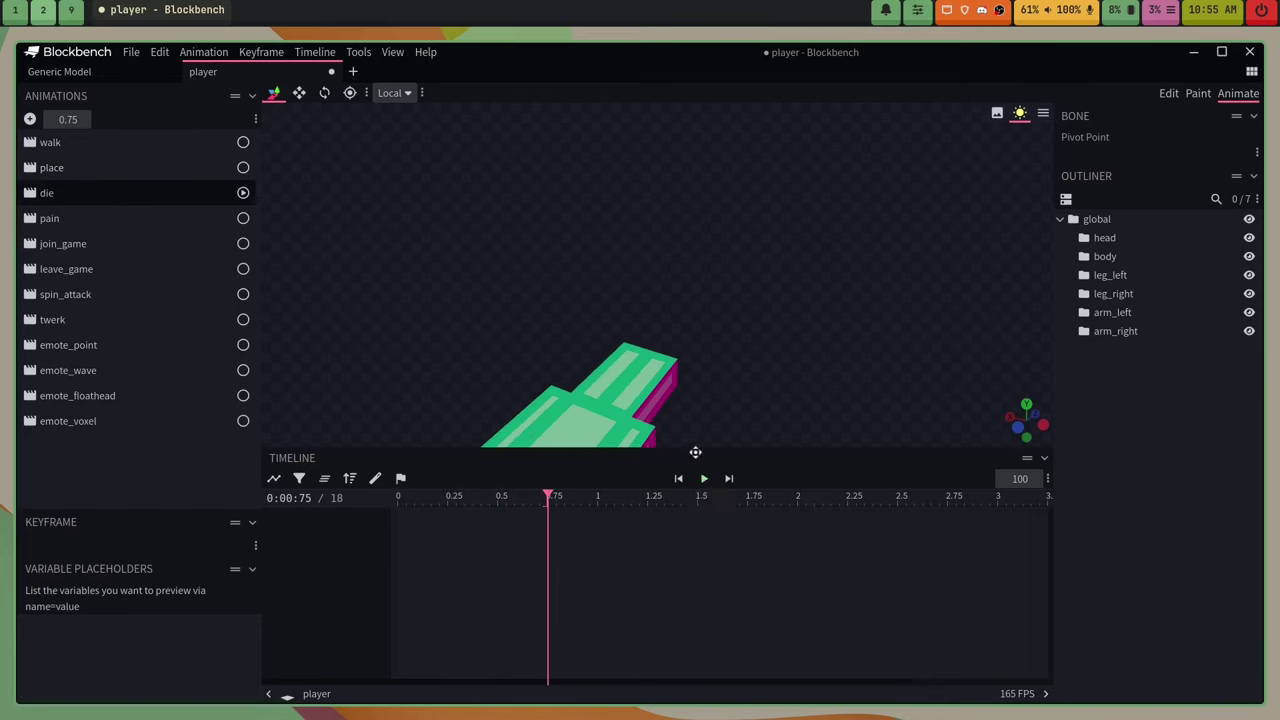
pyautogui.click(96, 218)
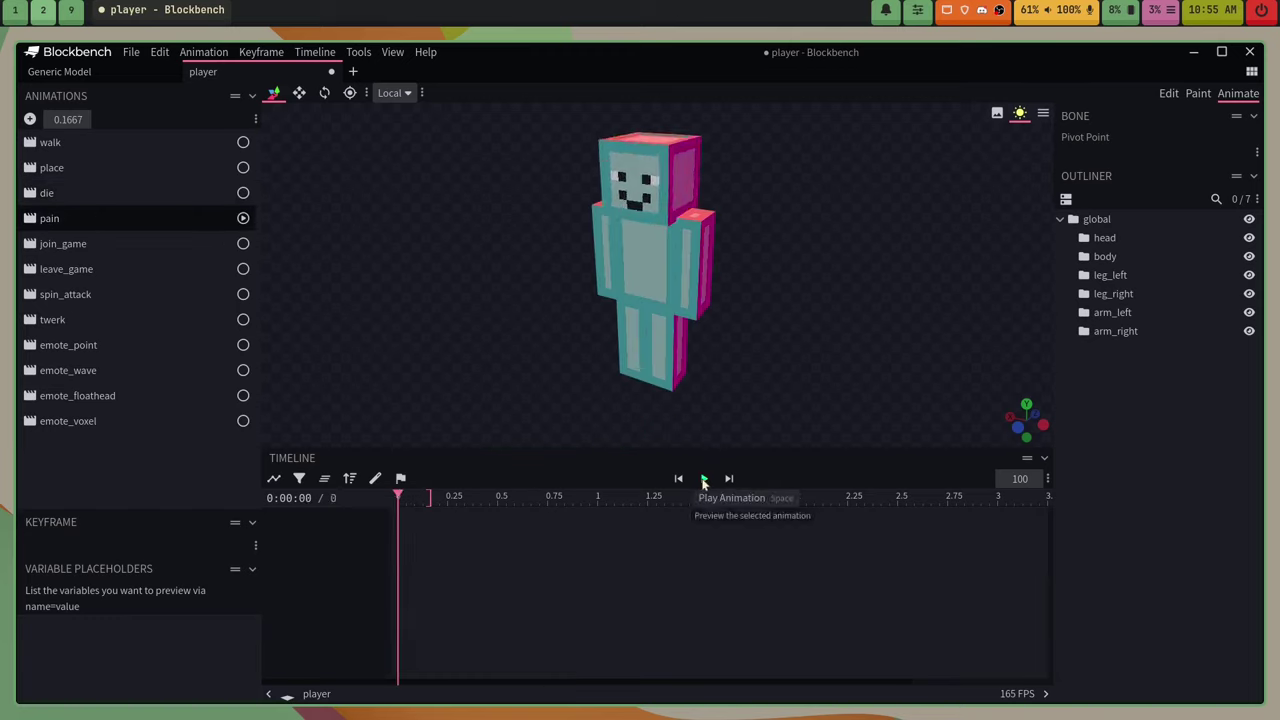
pyautogui.click(704, 480)
pyautogui.click(84, 250)
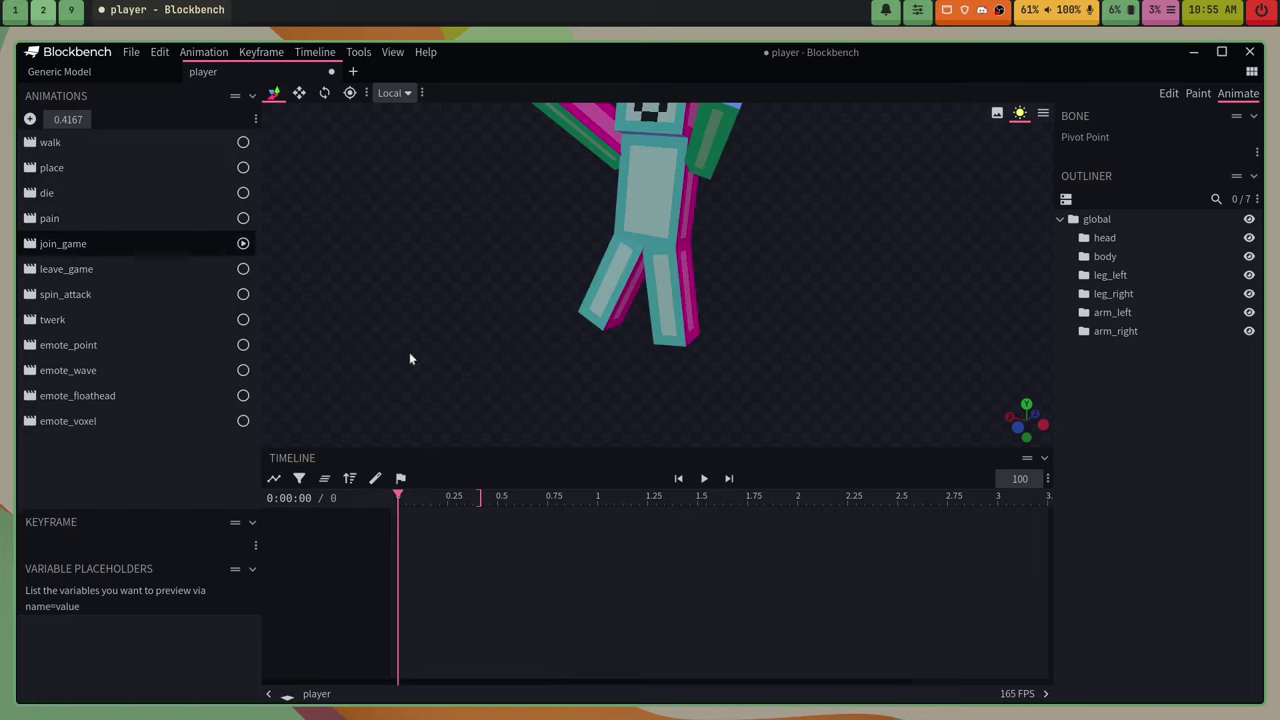
pyautogui.click(704, 480)
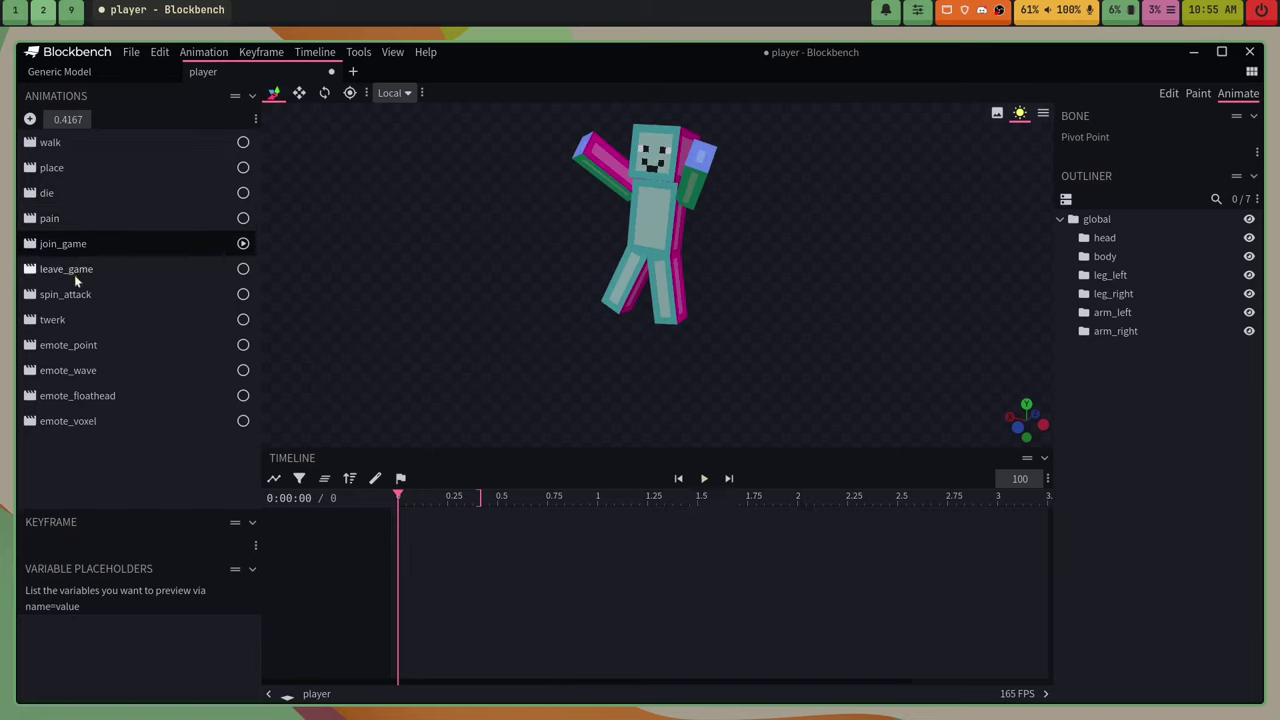
# Play the leave_game, spin_attack, twerk and emote_point animations one after another.
pyautogui.click(74, 270)
pyautogui.click(704, 479)
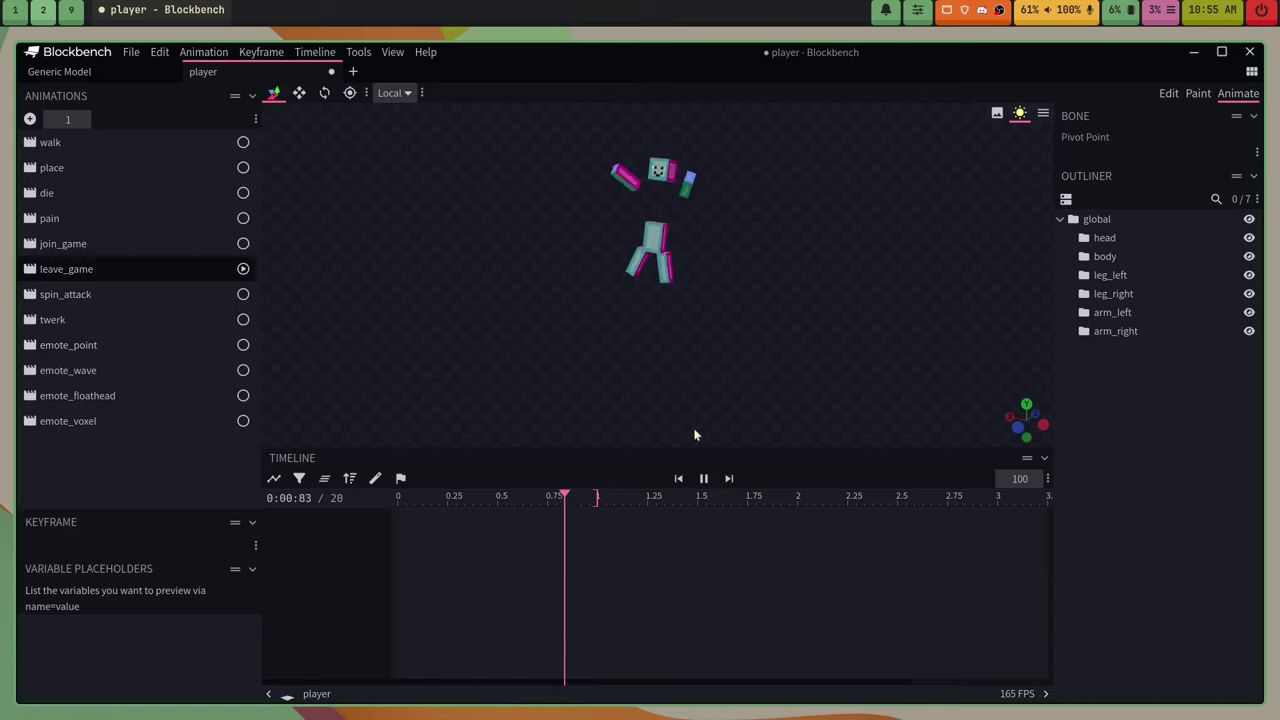
pyautogui.click(32, 294)
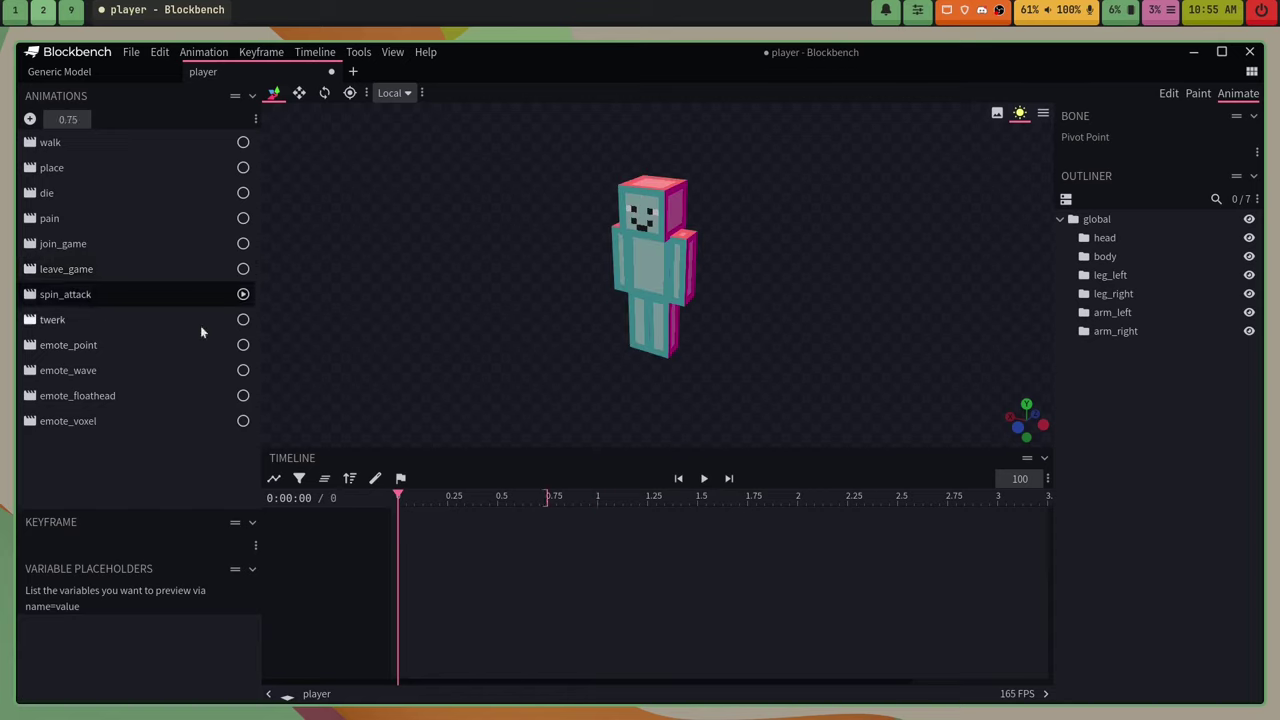
pyautogui.click(704, 481)
pyautogui.click(77, 324)
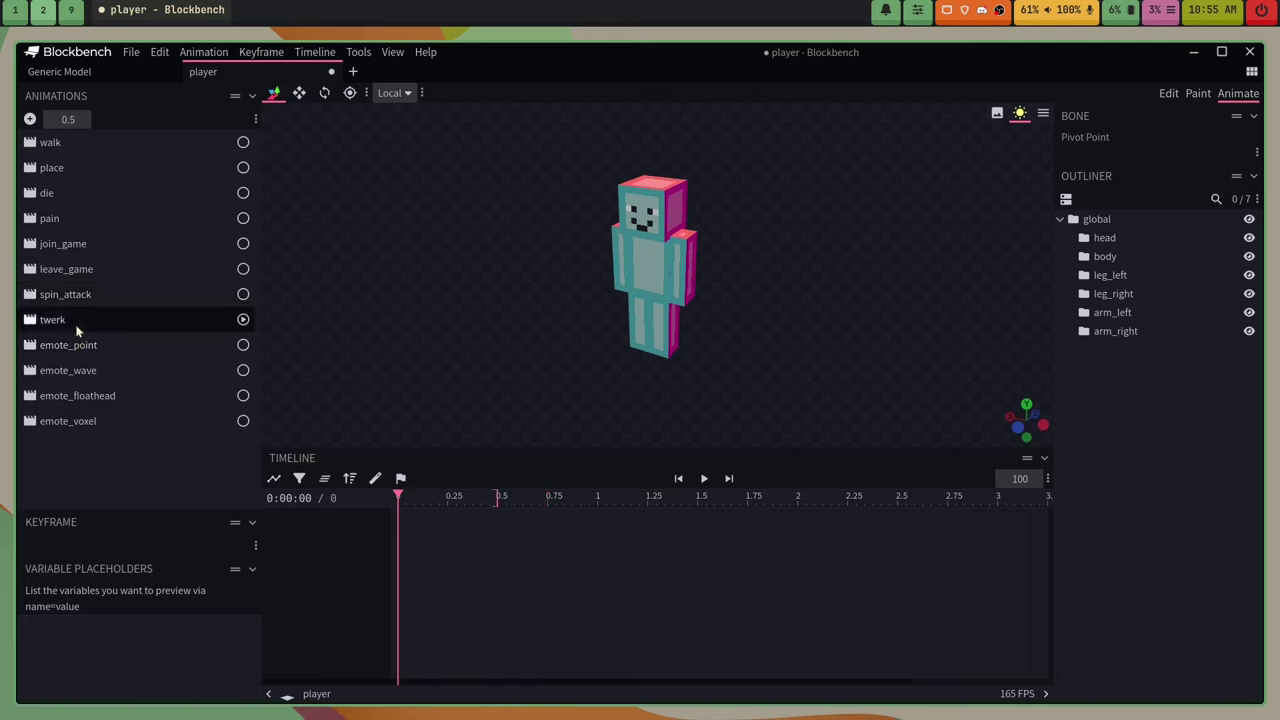
pyautogui.click(704, 479)
pyautogui.click(30, 344)
pyautogui.click(705, 480)
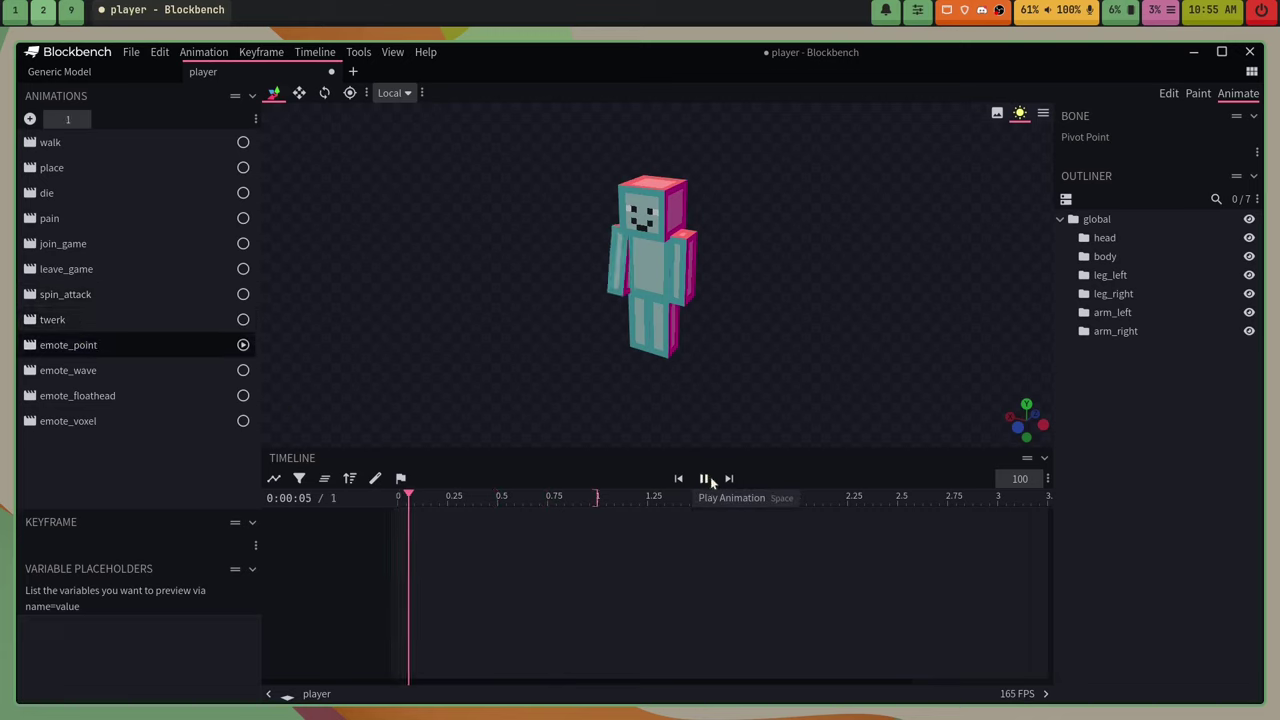
# Play the emote_wave animation, emote_floathead twice, and emote_voxel.
pyautogui.click(78, 372)
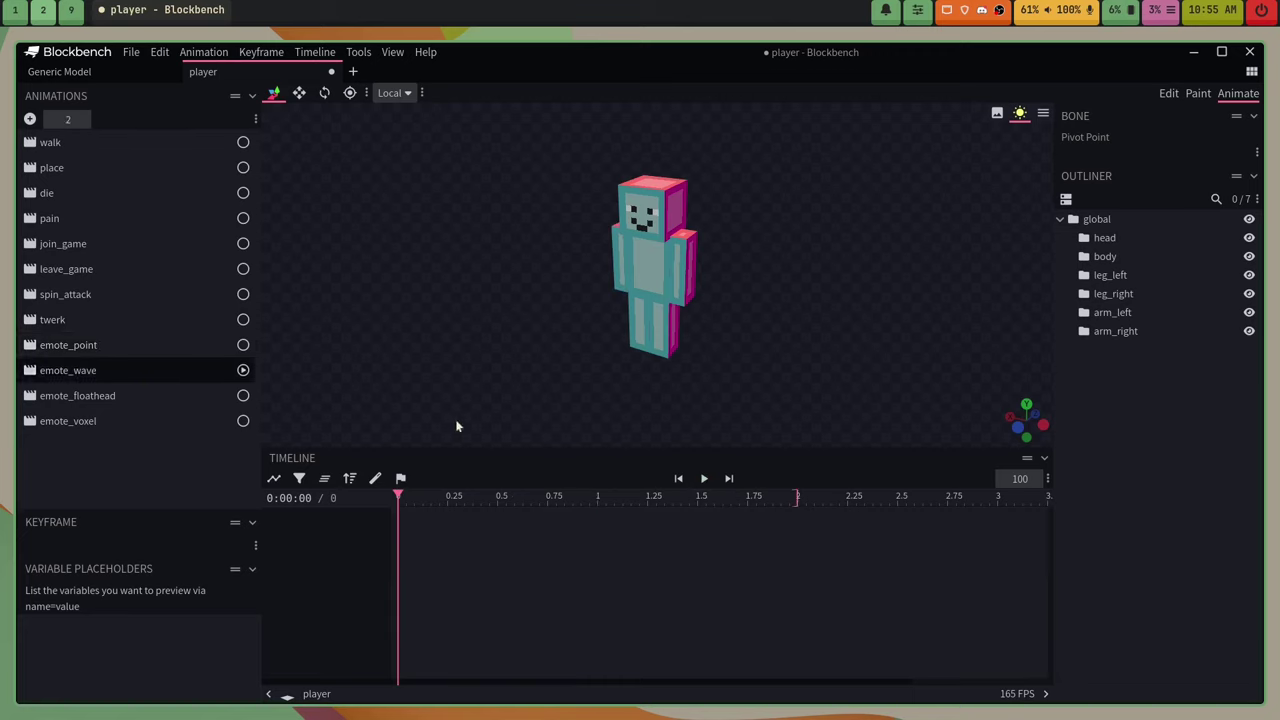
pyautogui.click(704, 479)
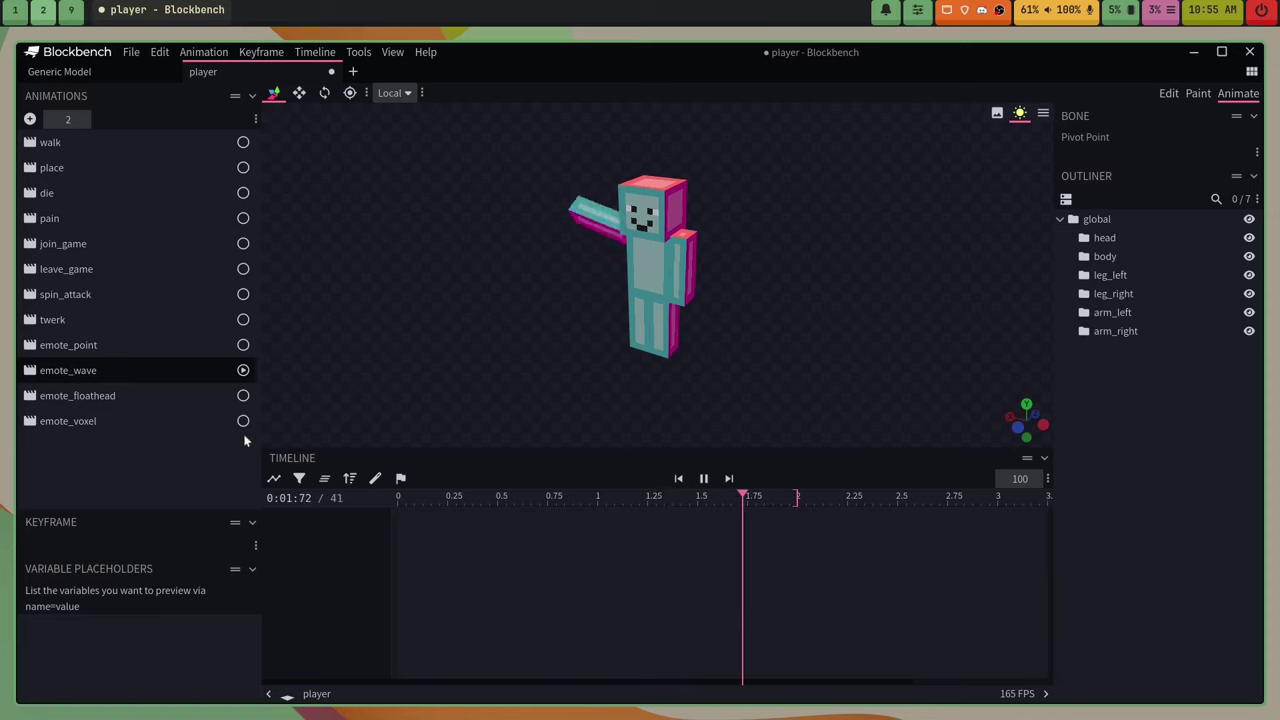
pyautogui.click(90, 398)
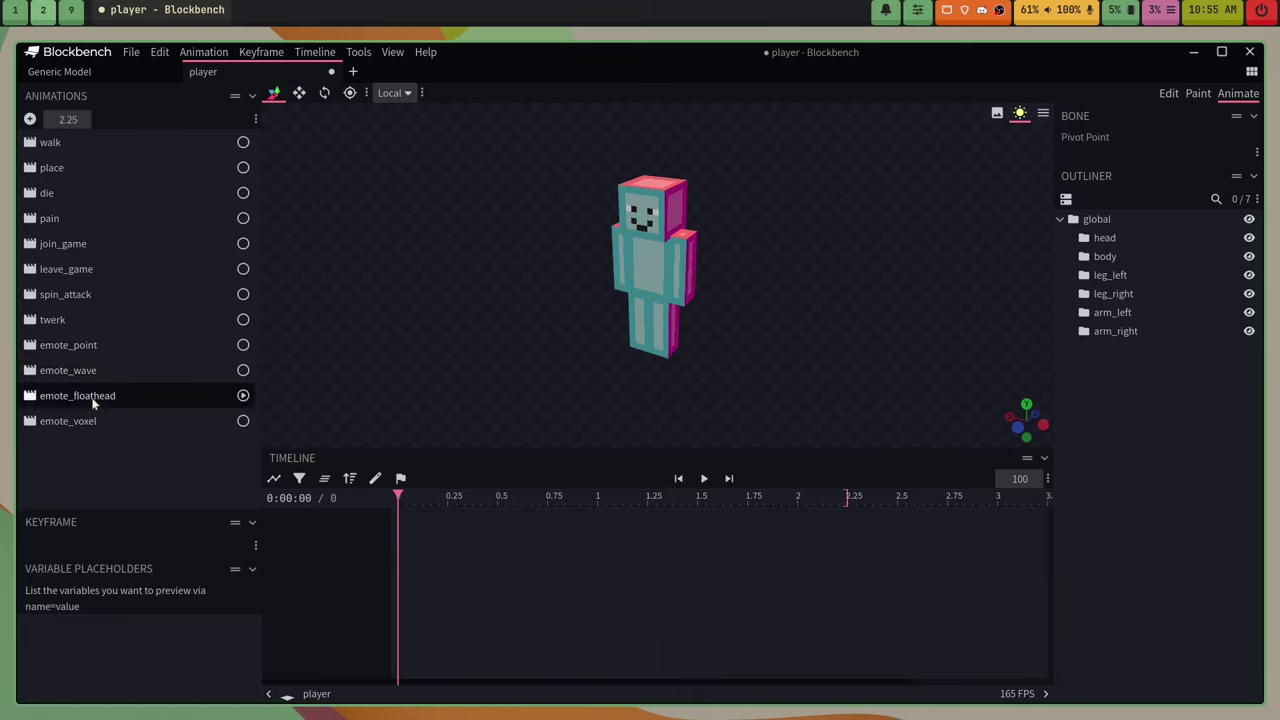
pyautogui.click(704, 479)
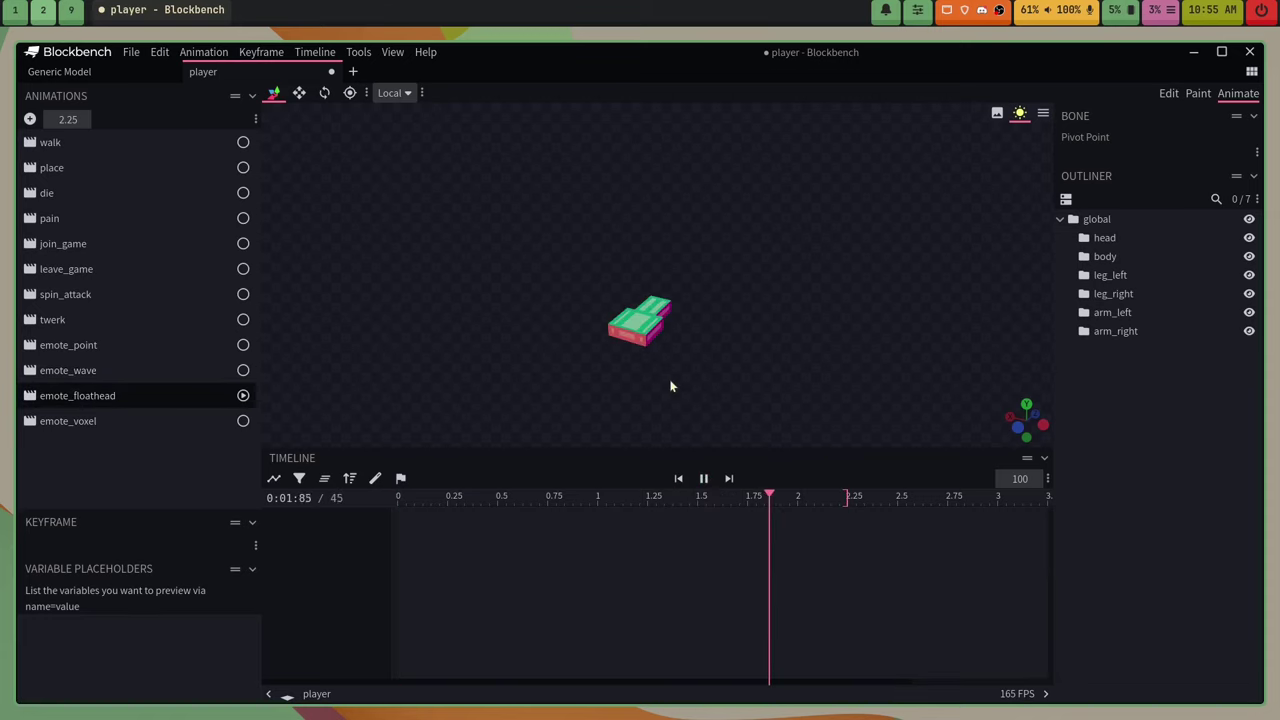
pyautogui.click(704, 479)
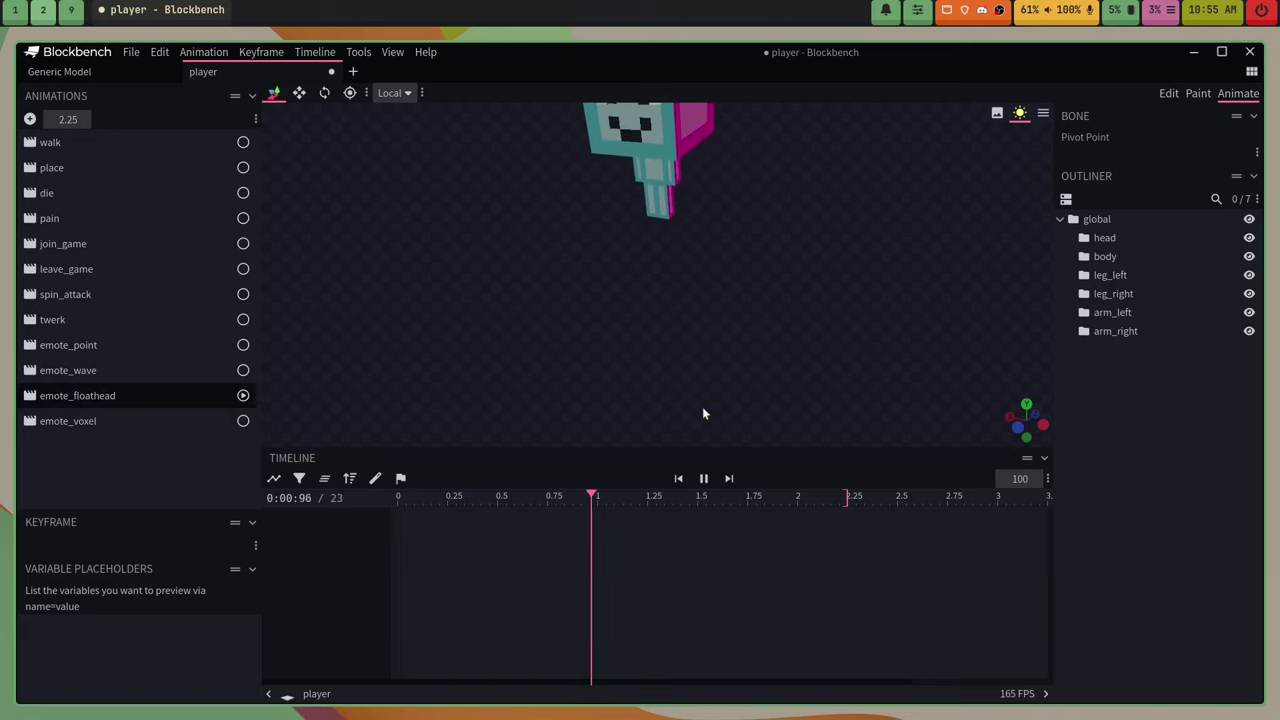
pyautogui.click(150, 422)
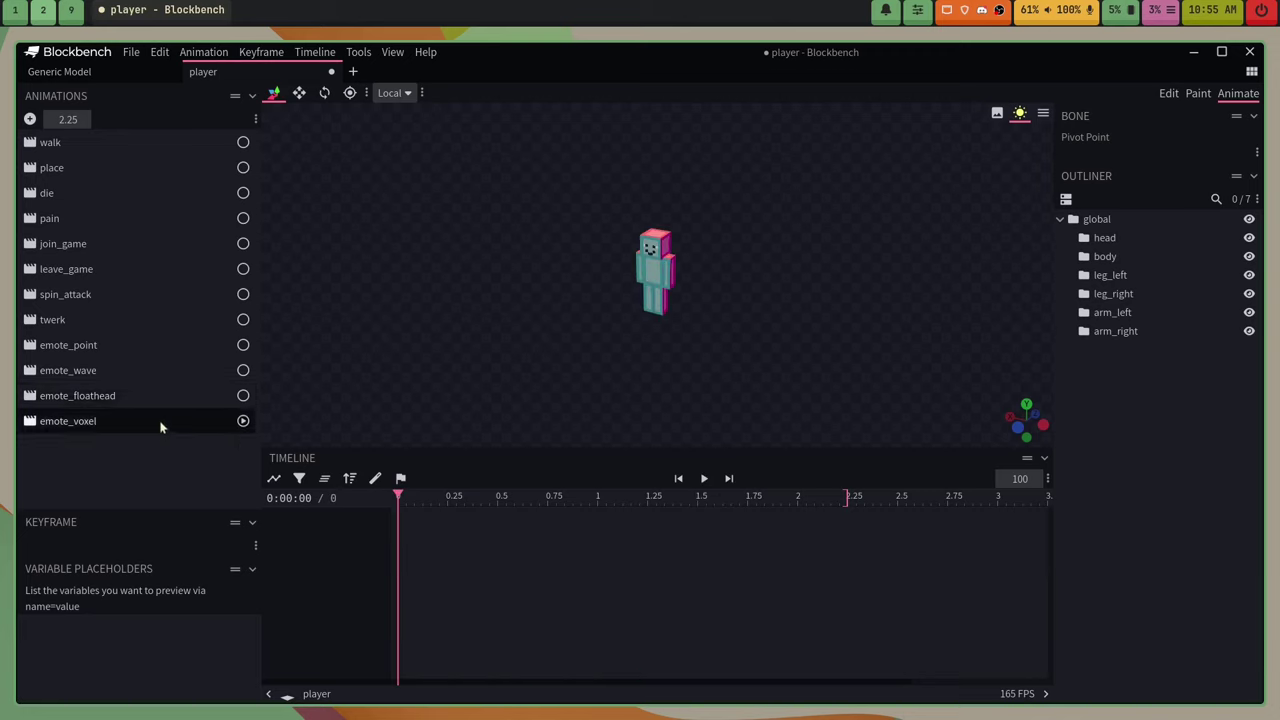
pyautogui.click(704, 479)
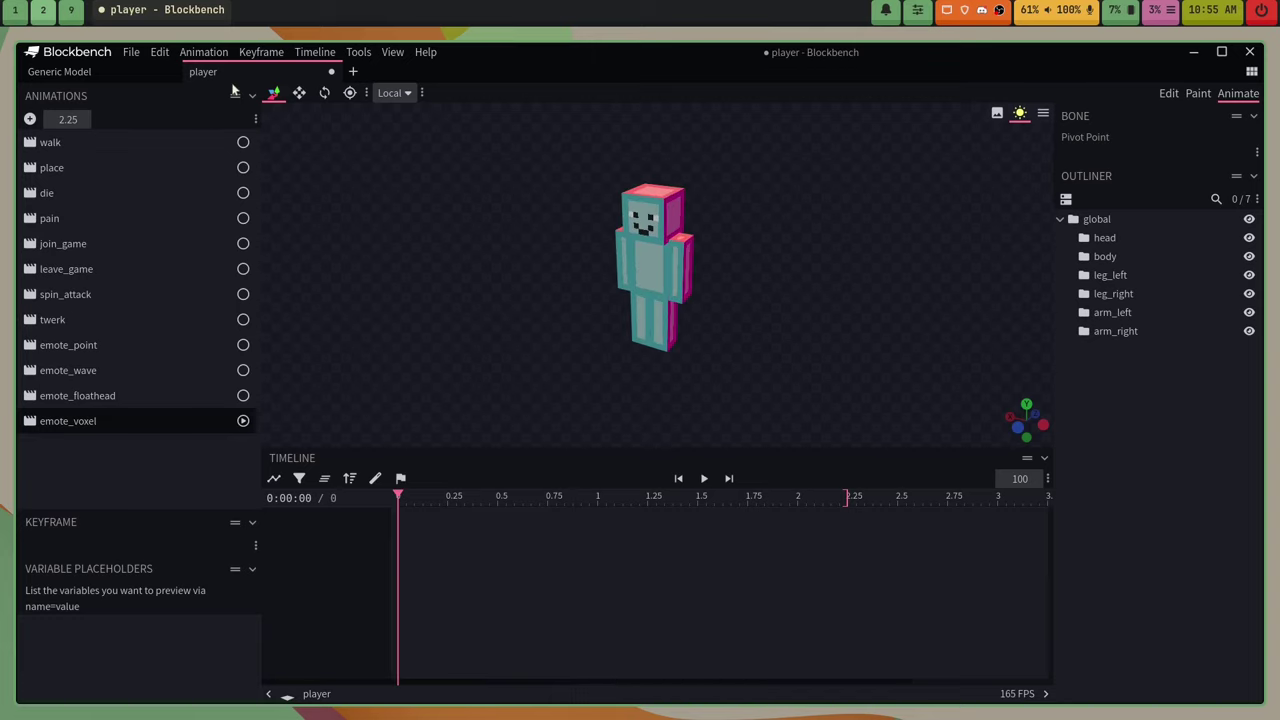
# Close the player model, discarding its changes, and close the remaining New Tab.
pyautogui.click(333, 73)
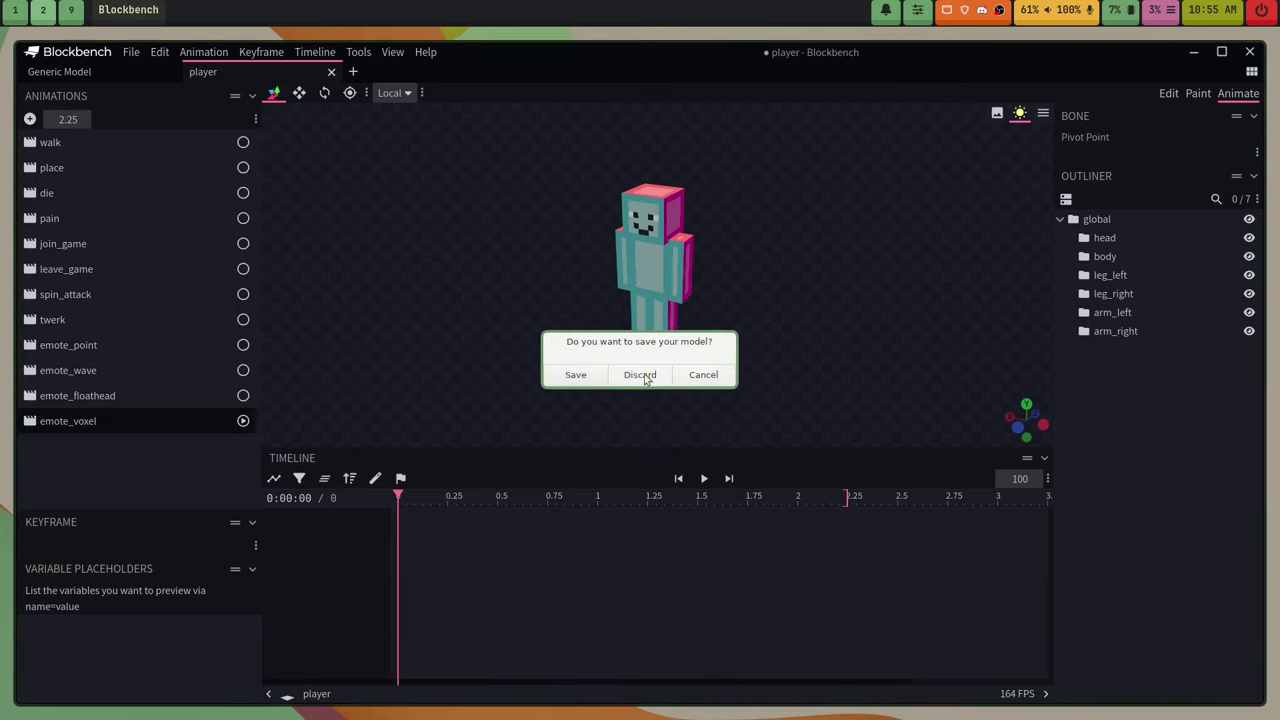
pyautogui.click(638, 374)
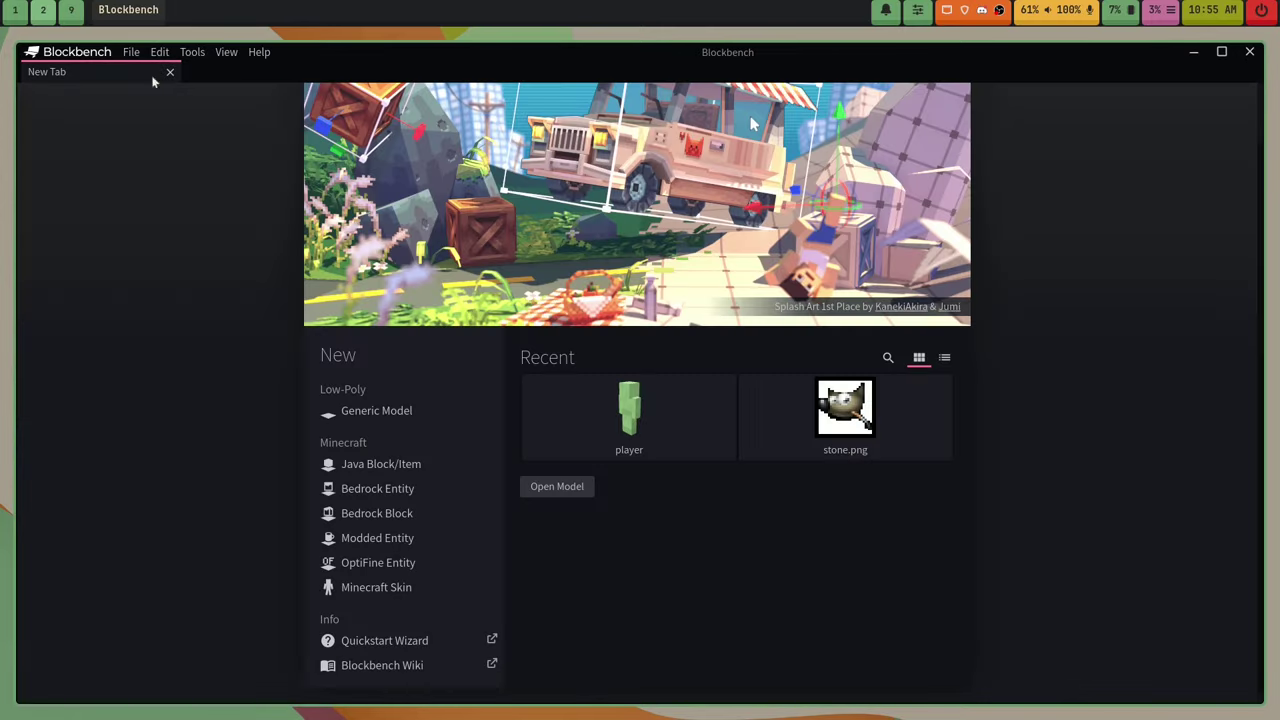
pyautogui.click(170, 73)
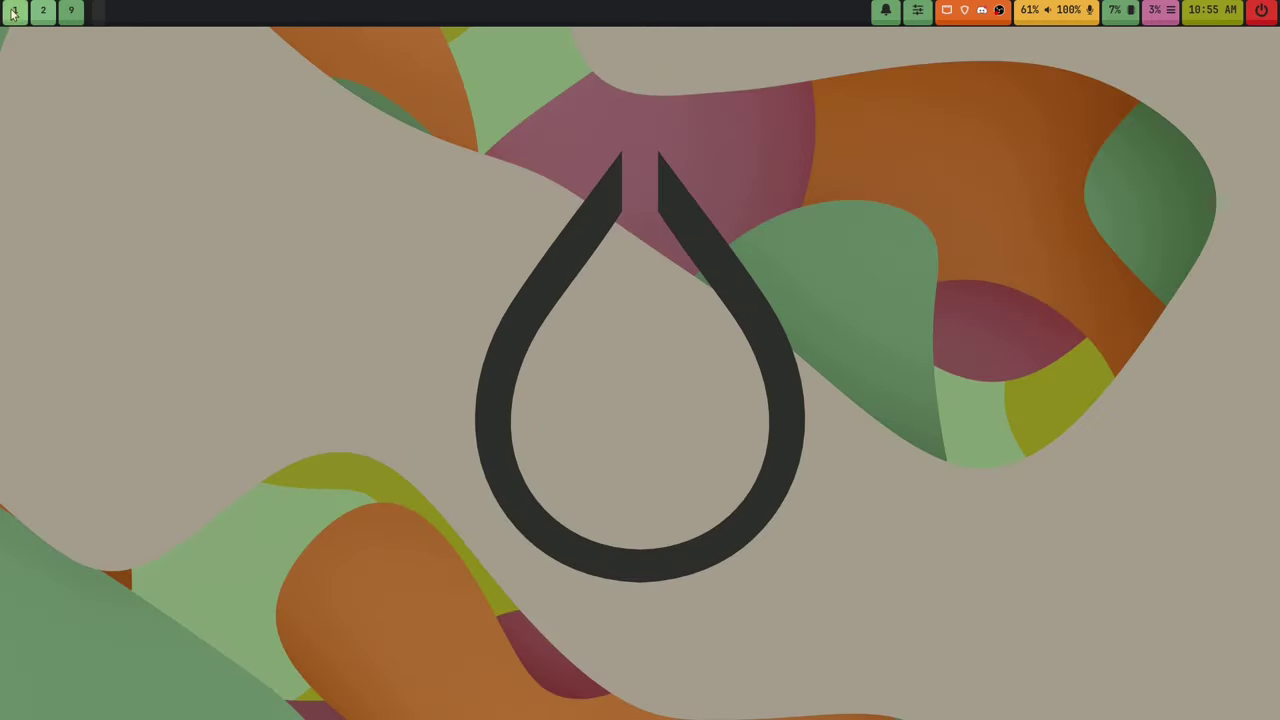
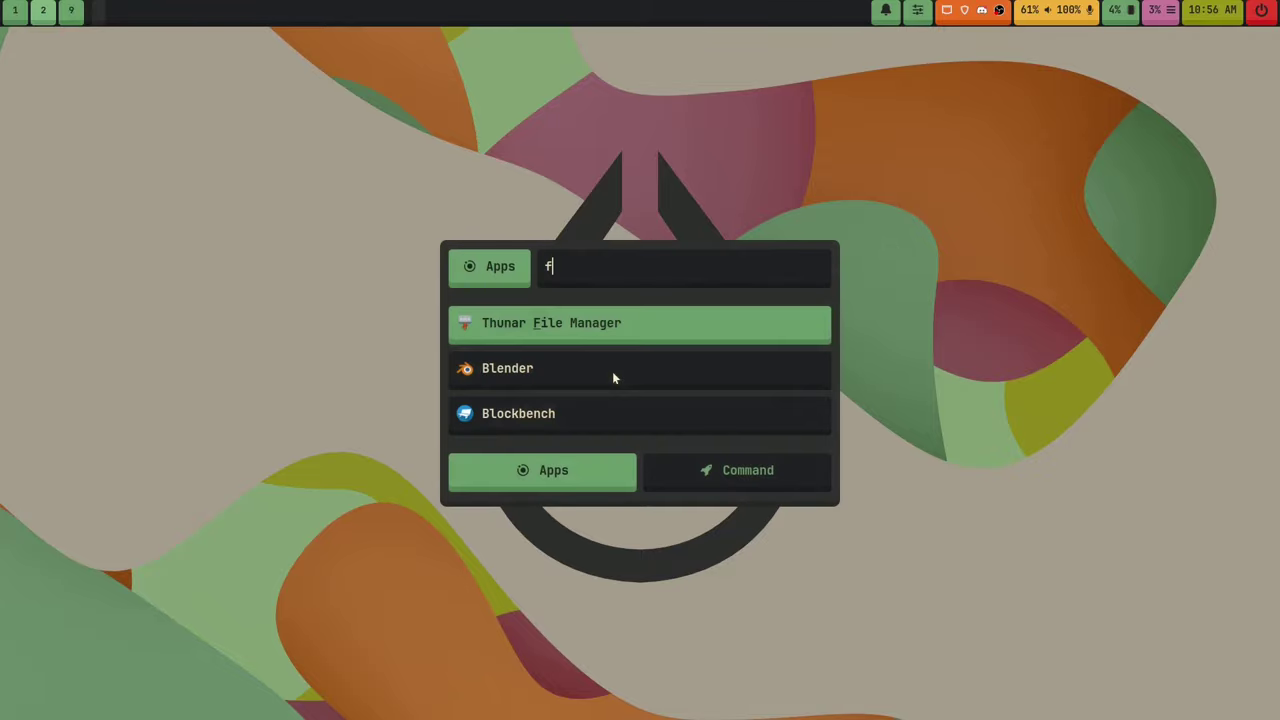
# Switch to Flatseal and turn off network access for Audacity.
pyautogui.press('Return')
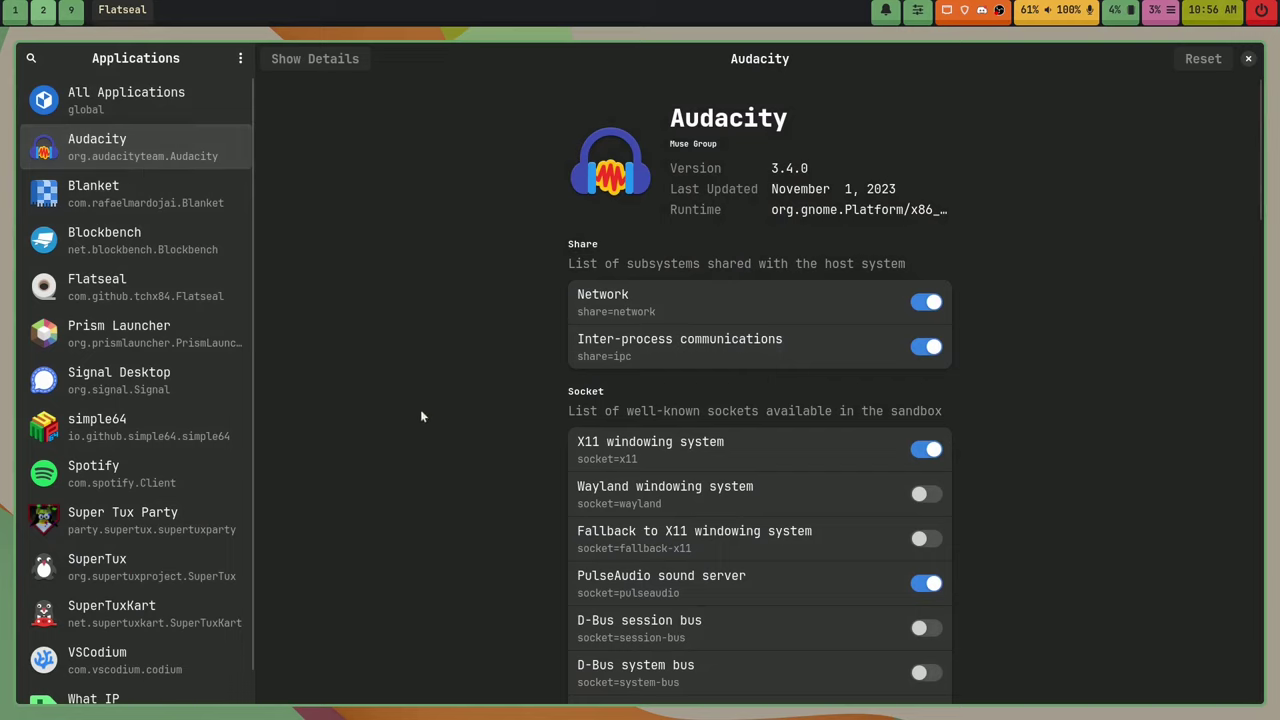
pyautogui.click(924, 303)
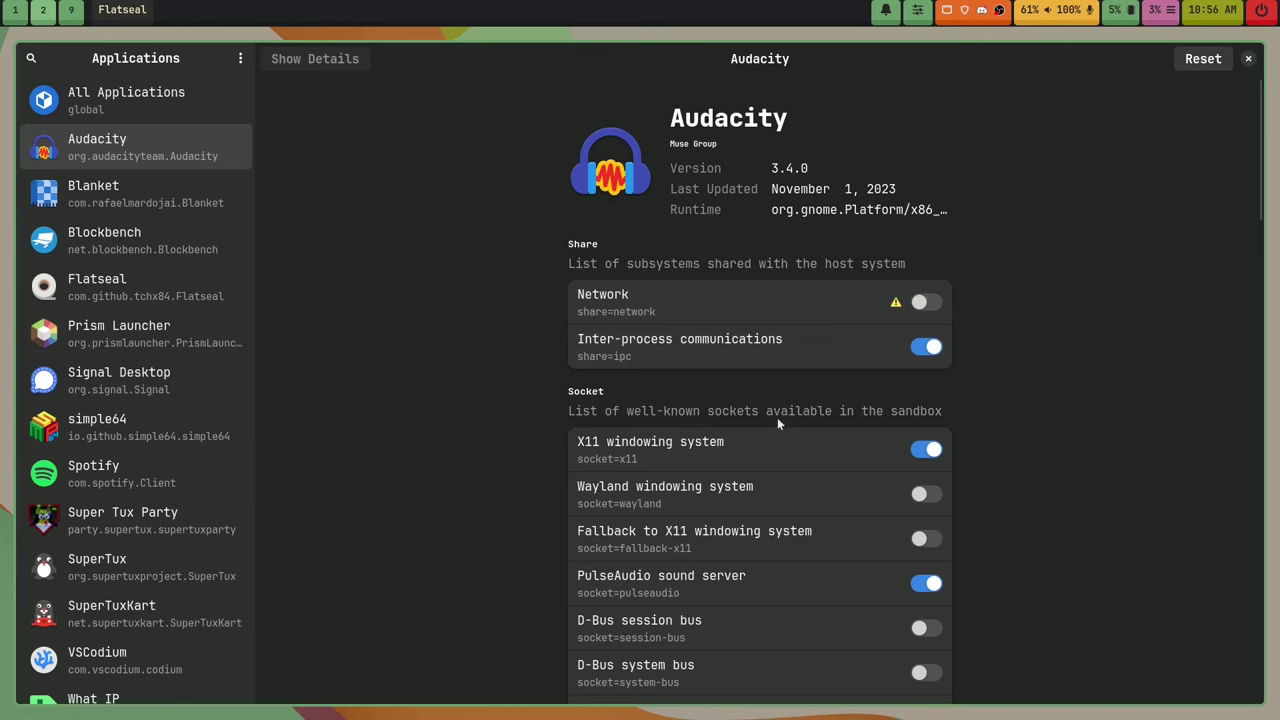
pyautogui.click(927, 348)
pyautogui.click(924, 350)
# Turn off Audacity's access to all devices in its Device permissions.
pyautogui.scroll(-15, 420, 430)
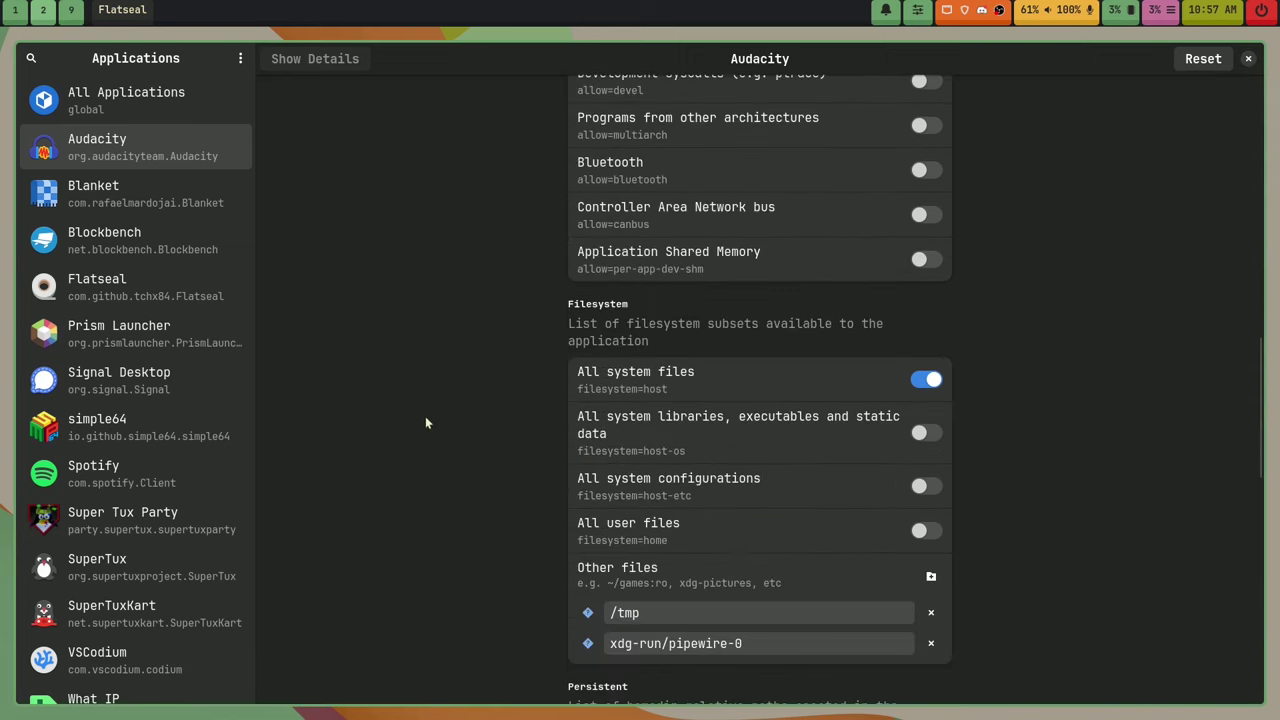
pyautogui.scroll(15, 425, 412)
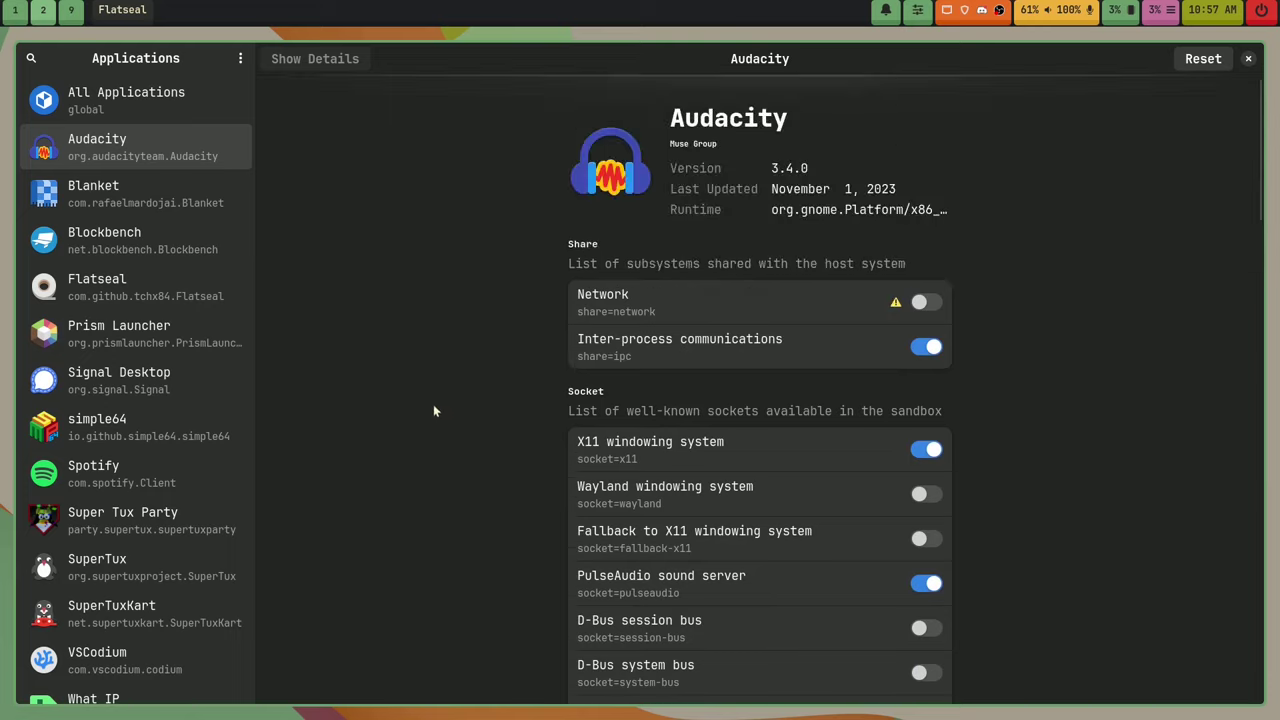
pyautogui.scroll(-5, 413, 436)
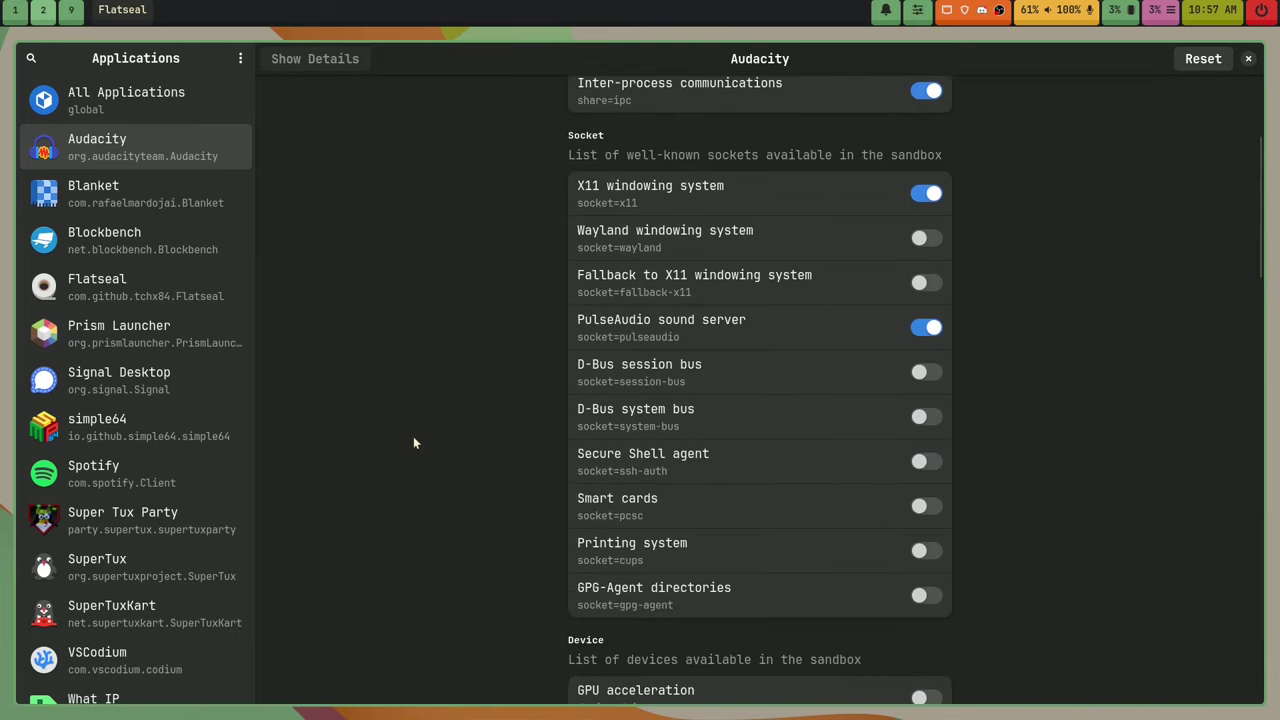
pyautogui.scroll(-6, 430, 428)
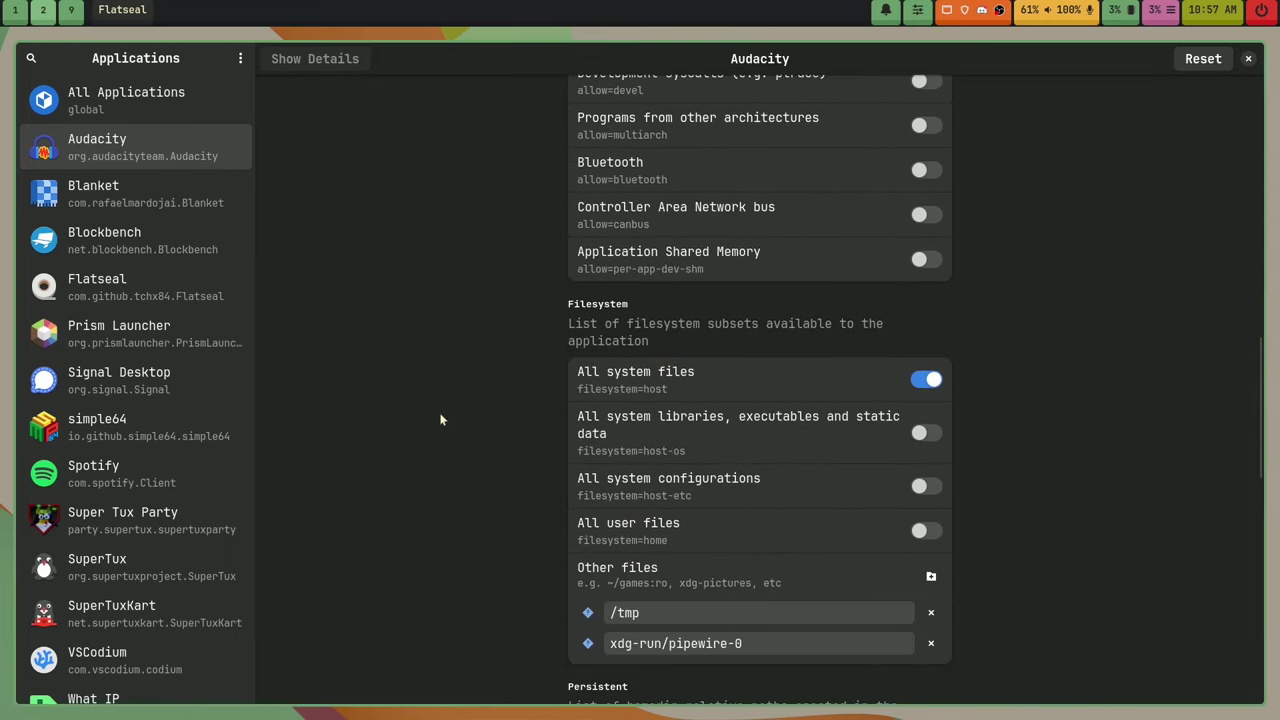
pyautogui.scroll(4, 438, 420)
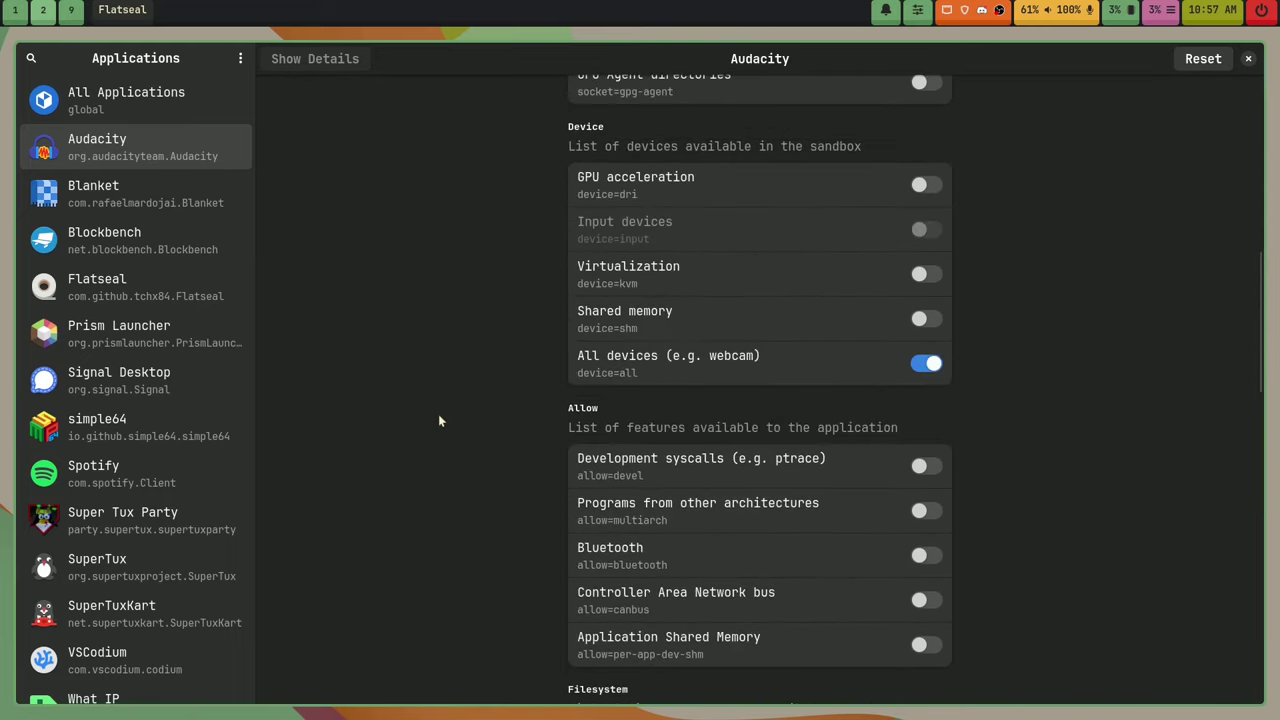
pyautogui.click(926, 367)
# Restore Audacity's access to all devices.
pyautogui.scroll(-4, 469, 431)
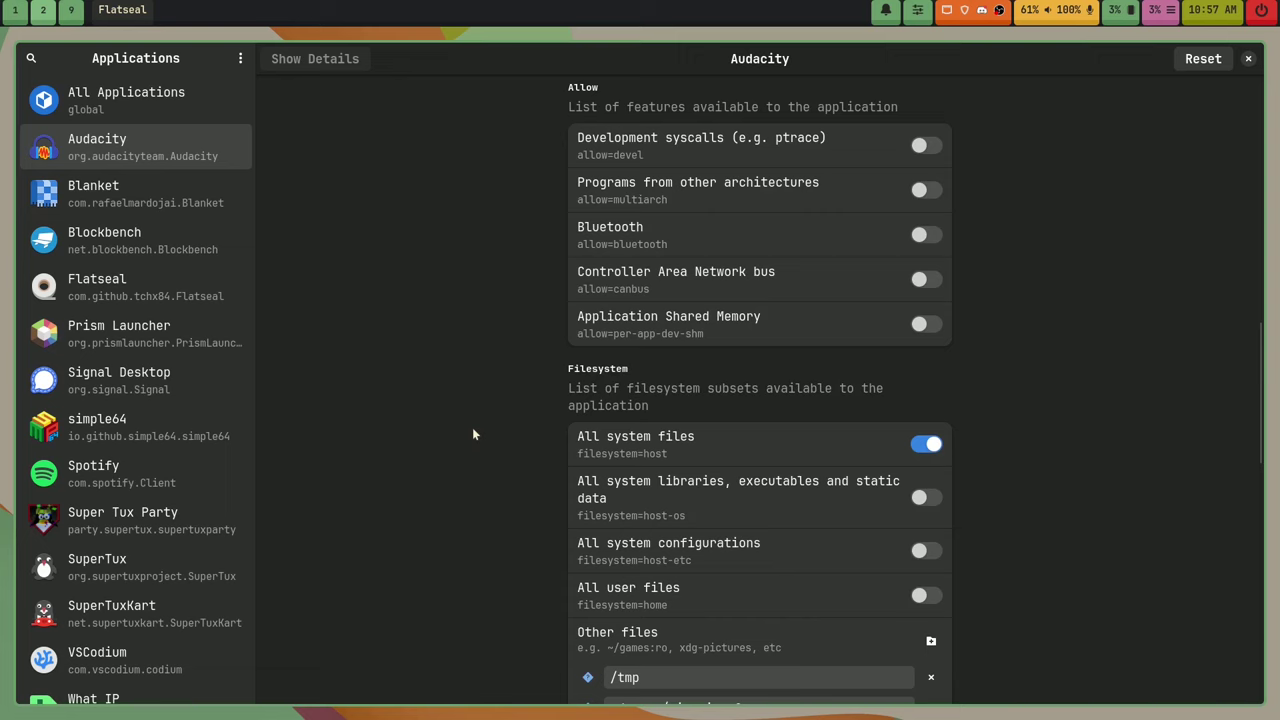
pyautogui.scroll(-2, 474, 434)
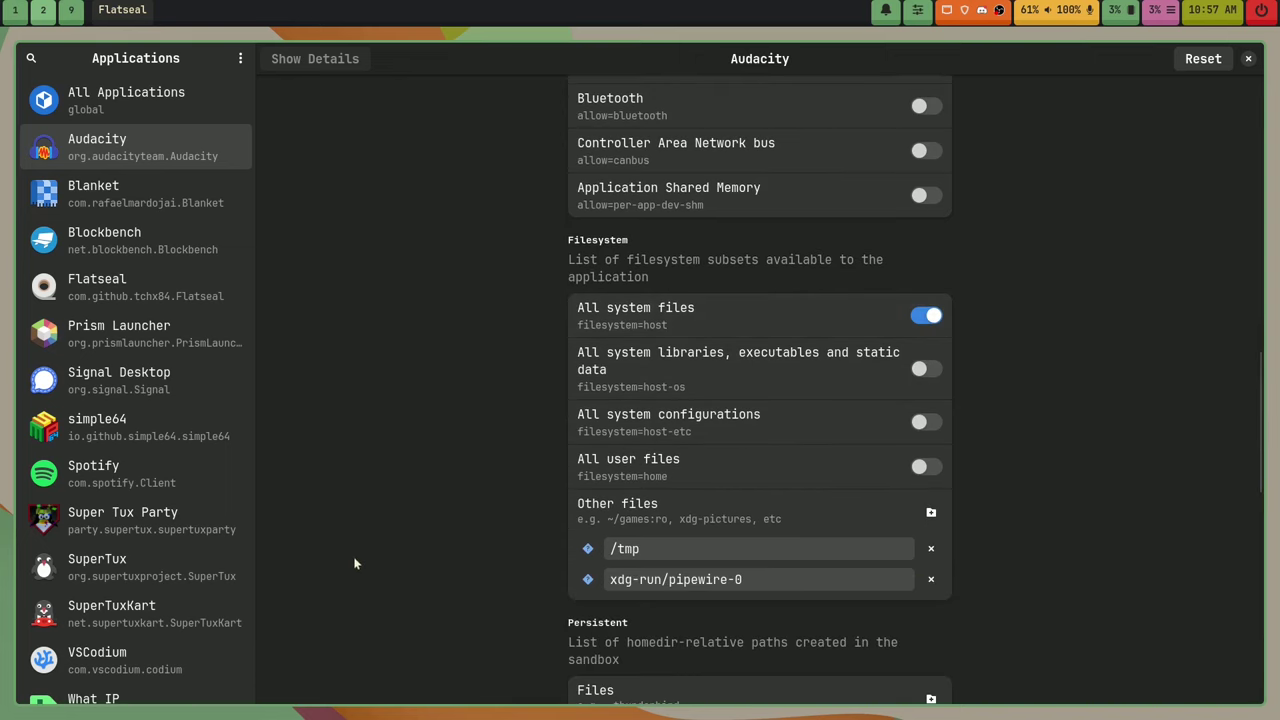
pyautogui.scroll(-8, 354, 564)
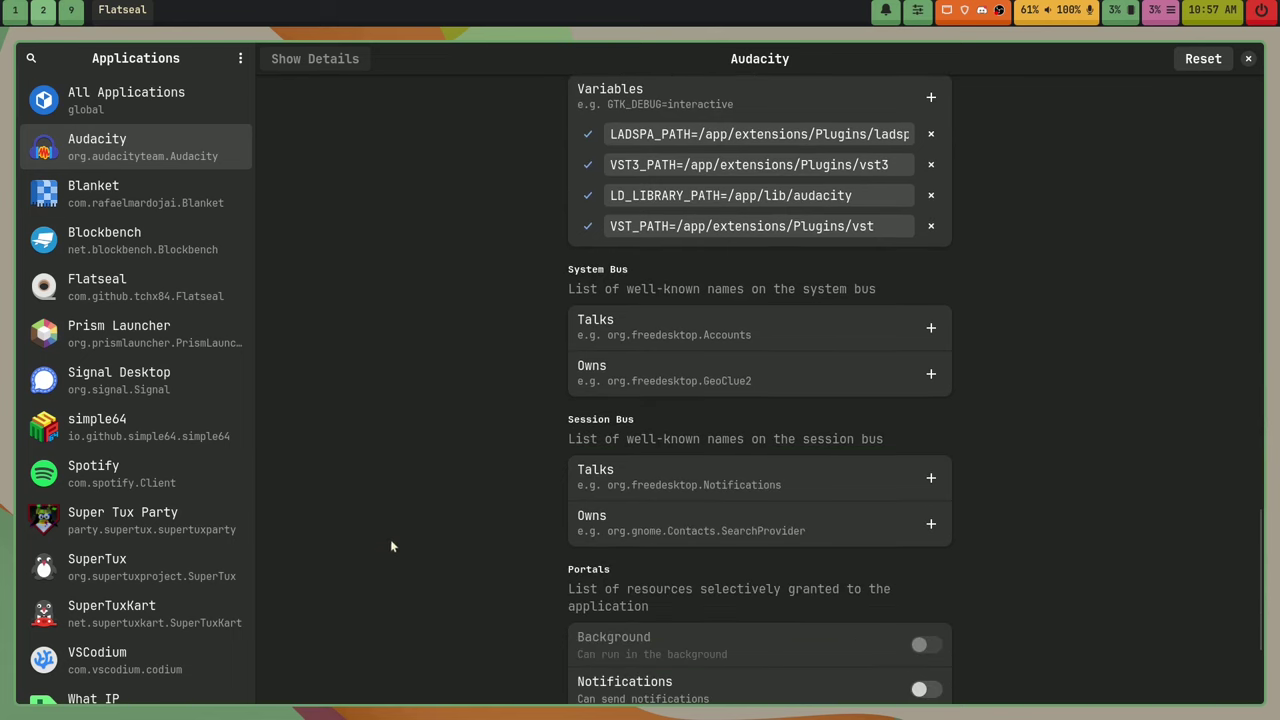
pyautogui.scroll(12, 390, 540)
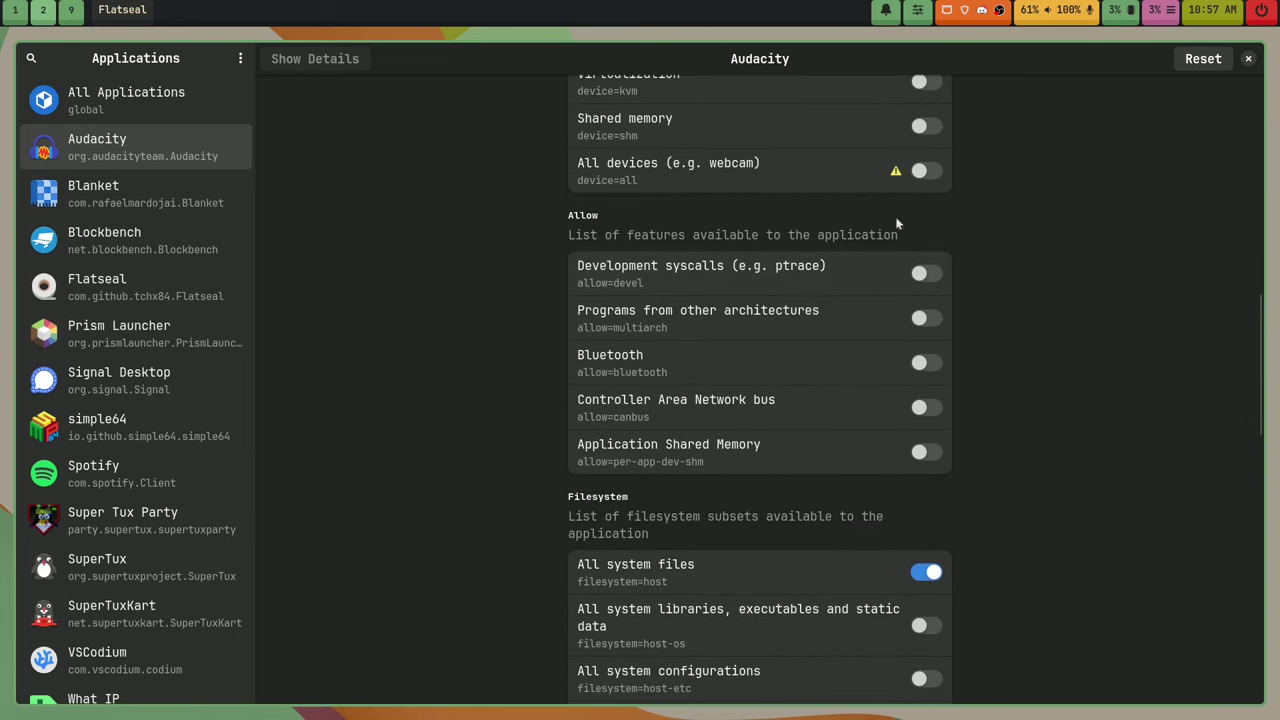
pyautogui.click(926, 171)
# Review Audacity's bus and portal permissions, as well as its device and sharing permissions.
pyautogui.scroll(-10, 392, 446)
pyautogui.scroll(-3, 398, 445)
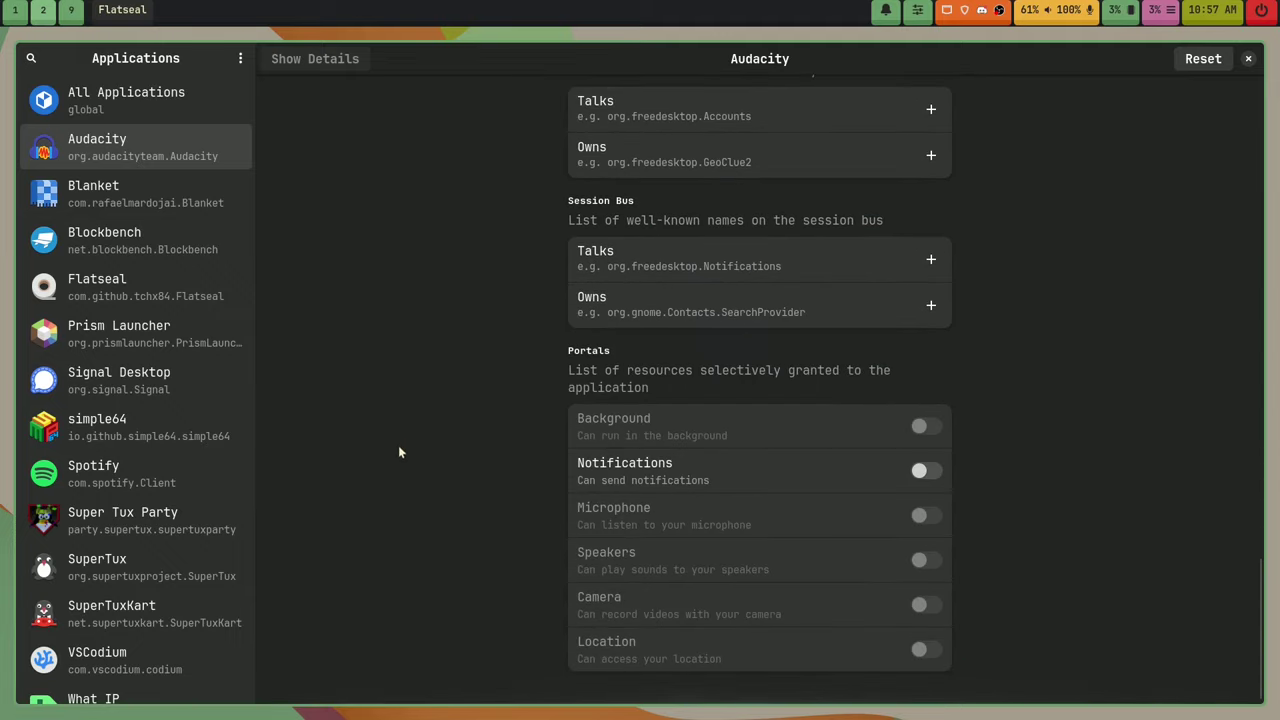
pyautogui.scroll(5, 395, 446)
pyautogui.scroll(-5, 405, 444)
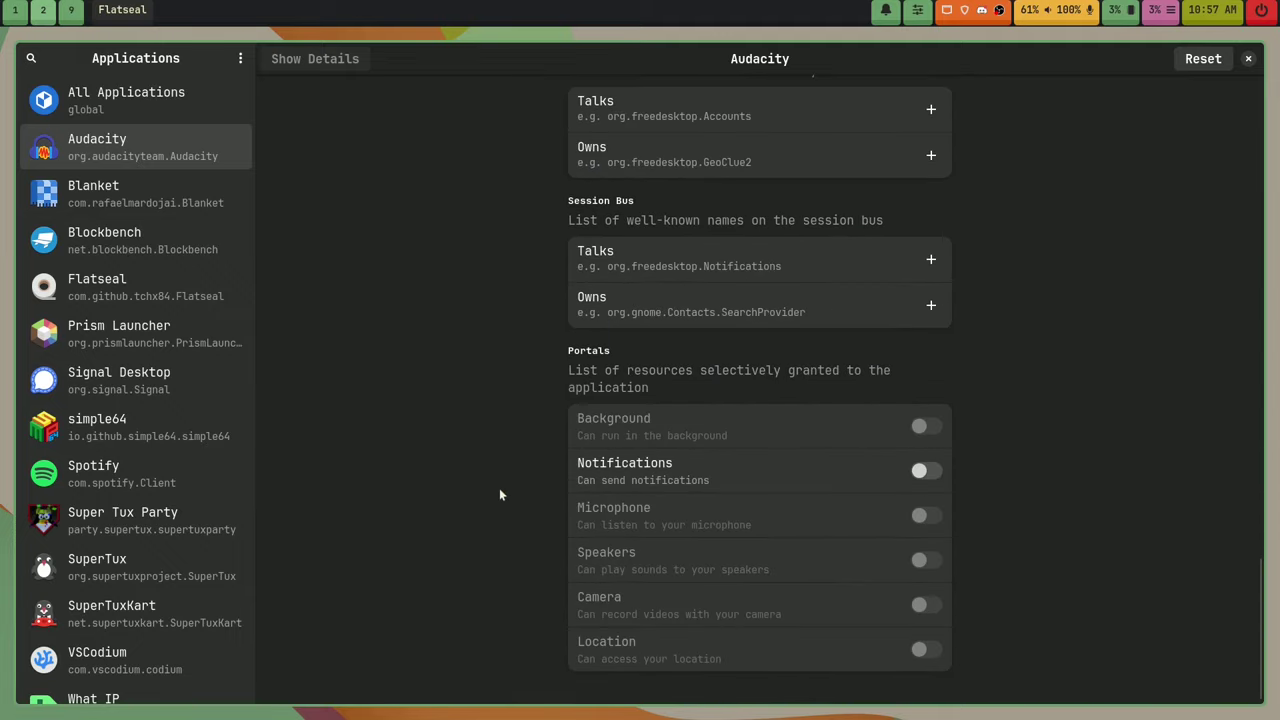
pyautogui.scroll(15, 470, 433)
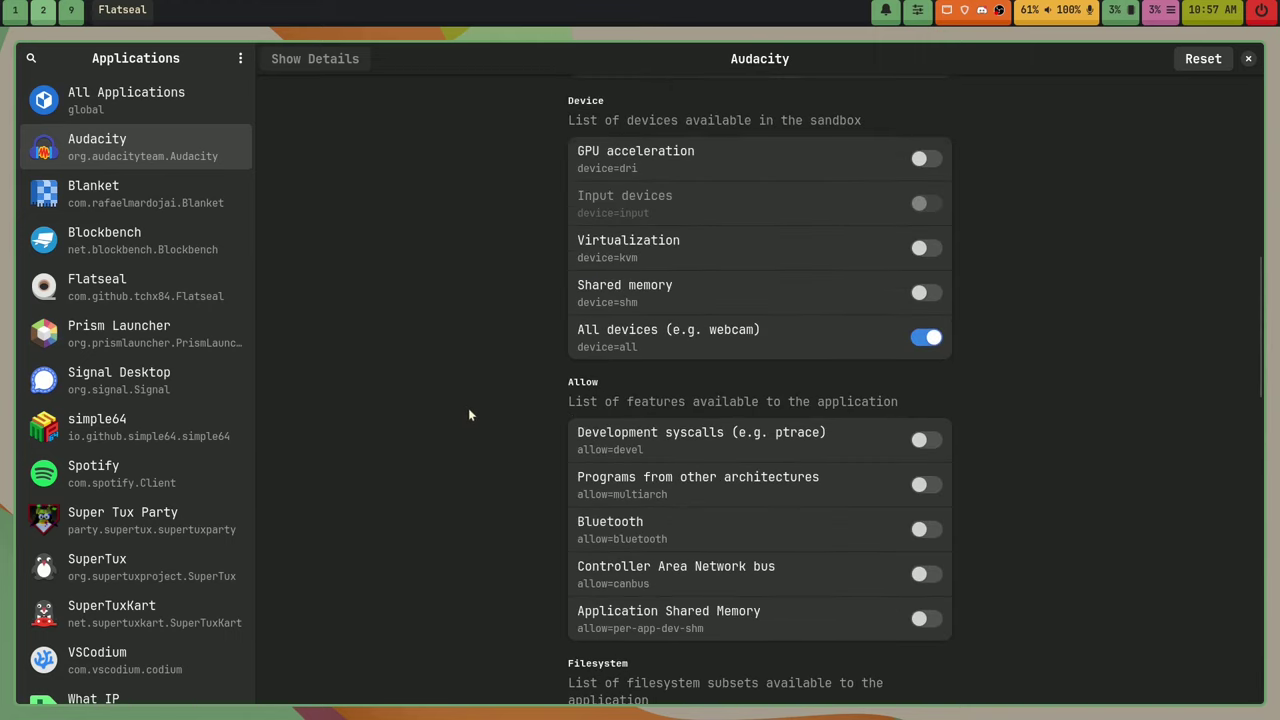
pyautogui.scroll(3, 466, 405)
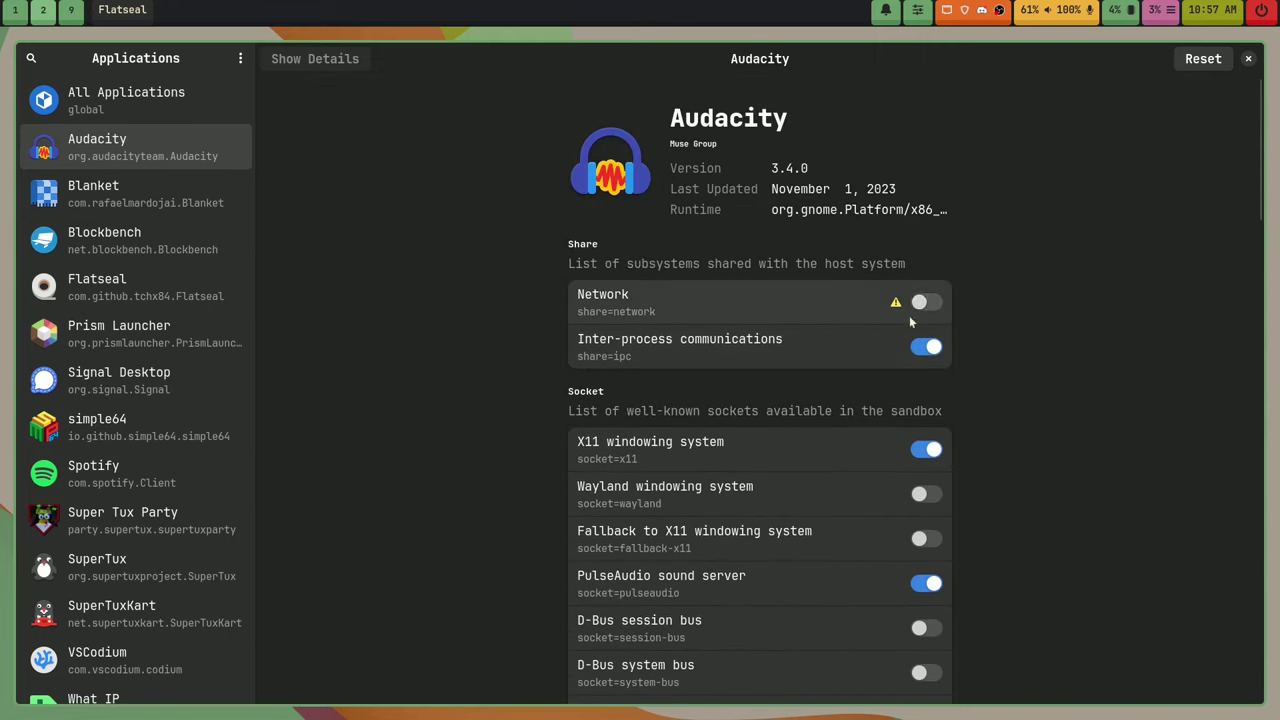
# Close Flatseal and switch to Audacity, dismissing its module error and welcome dialogs.
pyautogui.click(1249, 60)
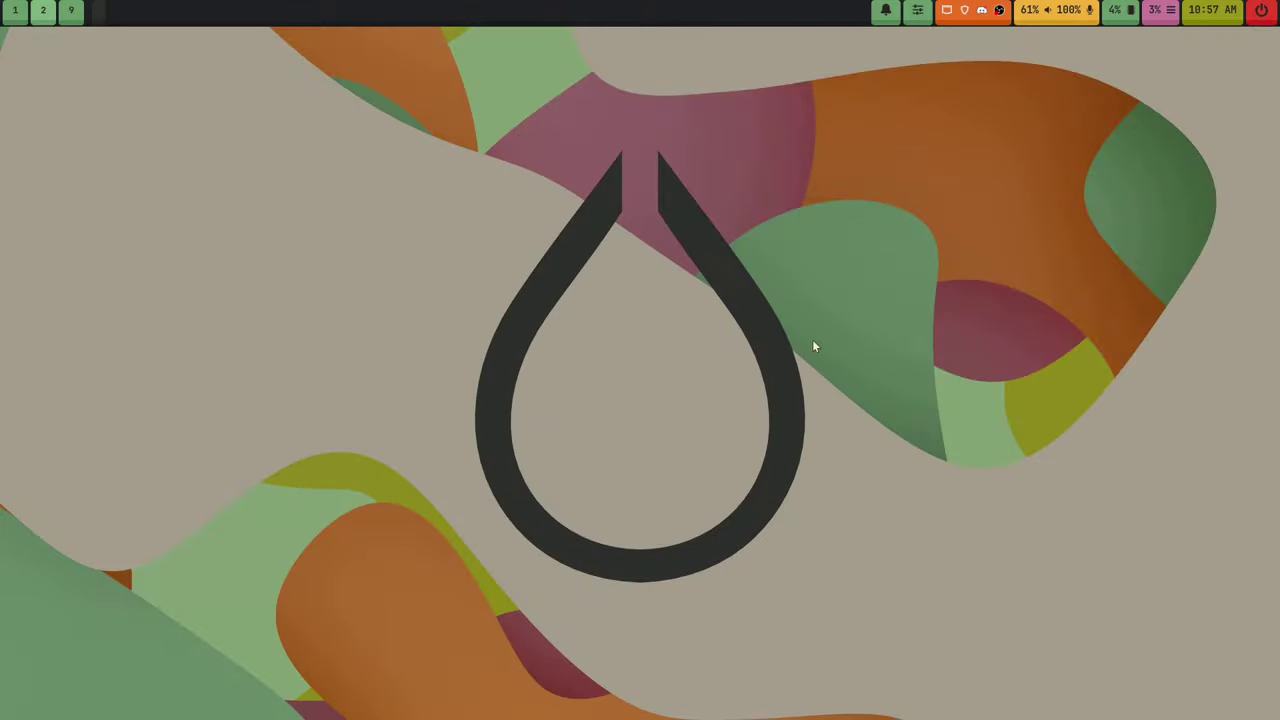
pyautogui.press('super+d')
pyautogui.write('aud')
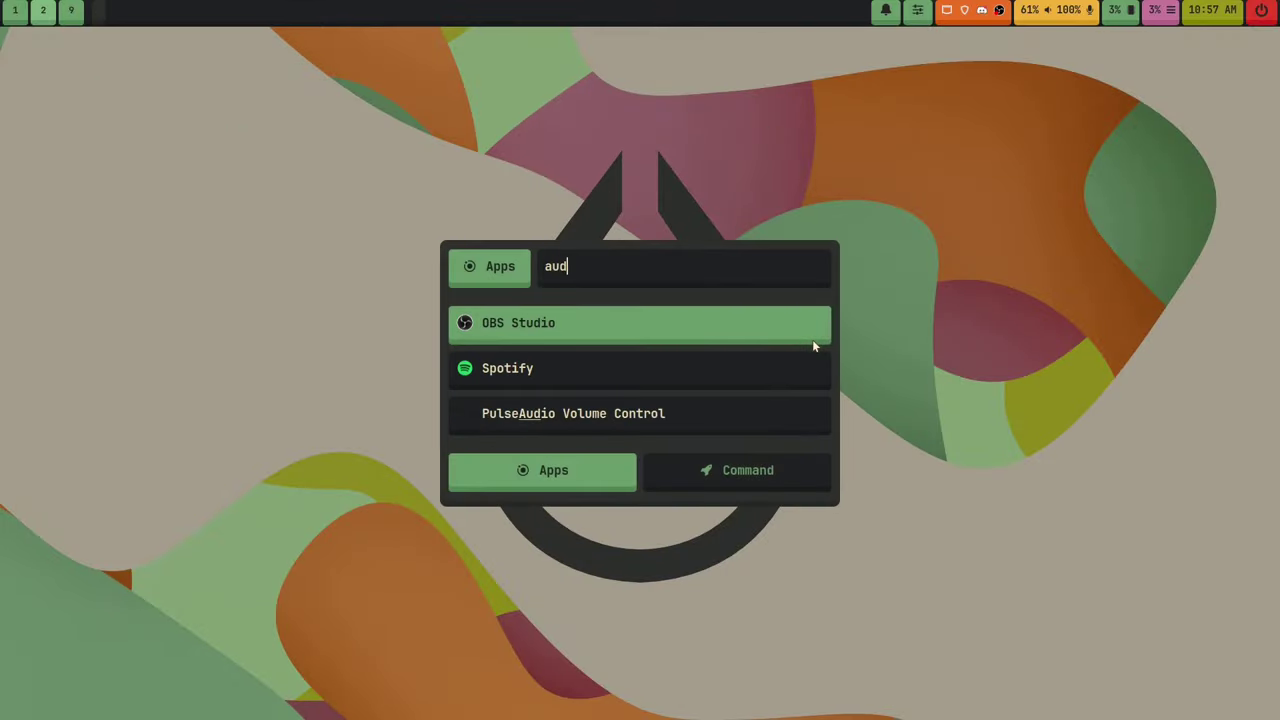
pyautogui.write('io')
pyautogui.press('Return')
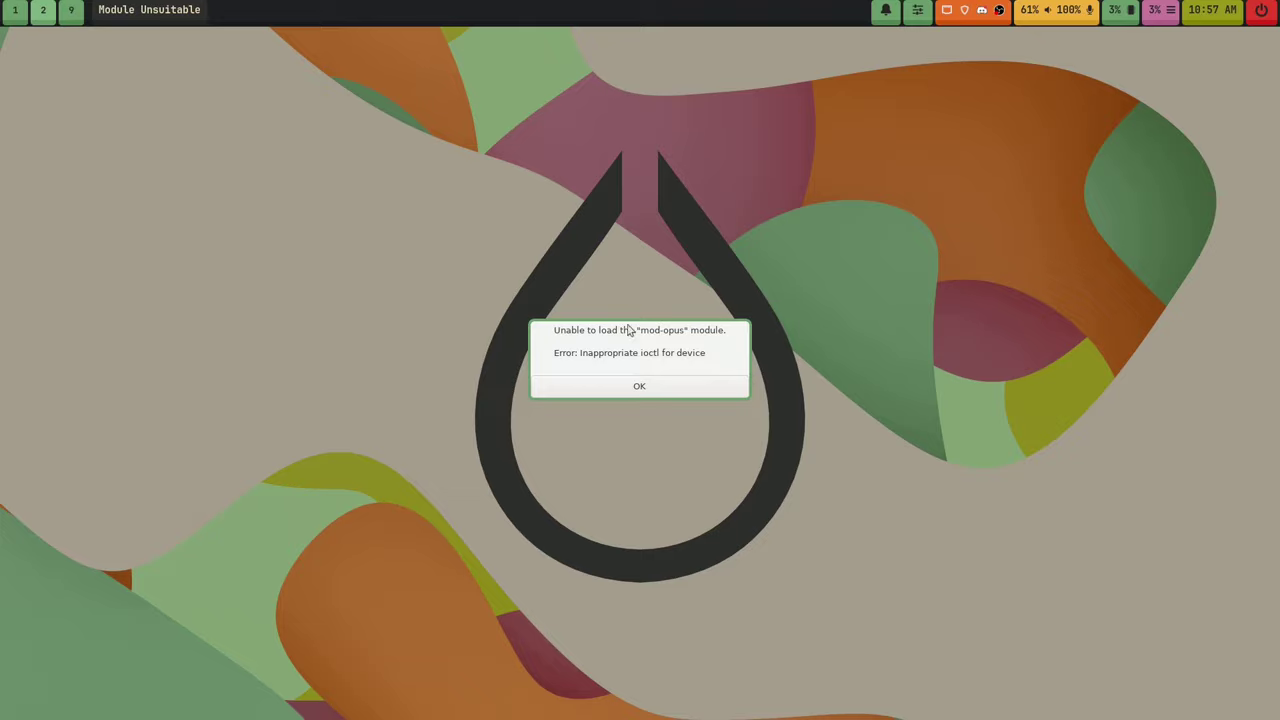
pyautogui.click(634, 391)
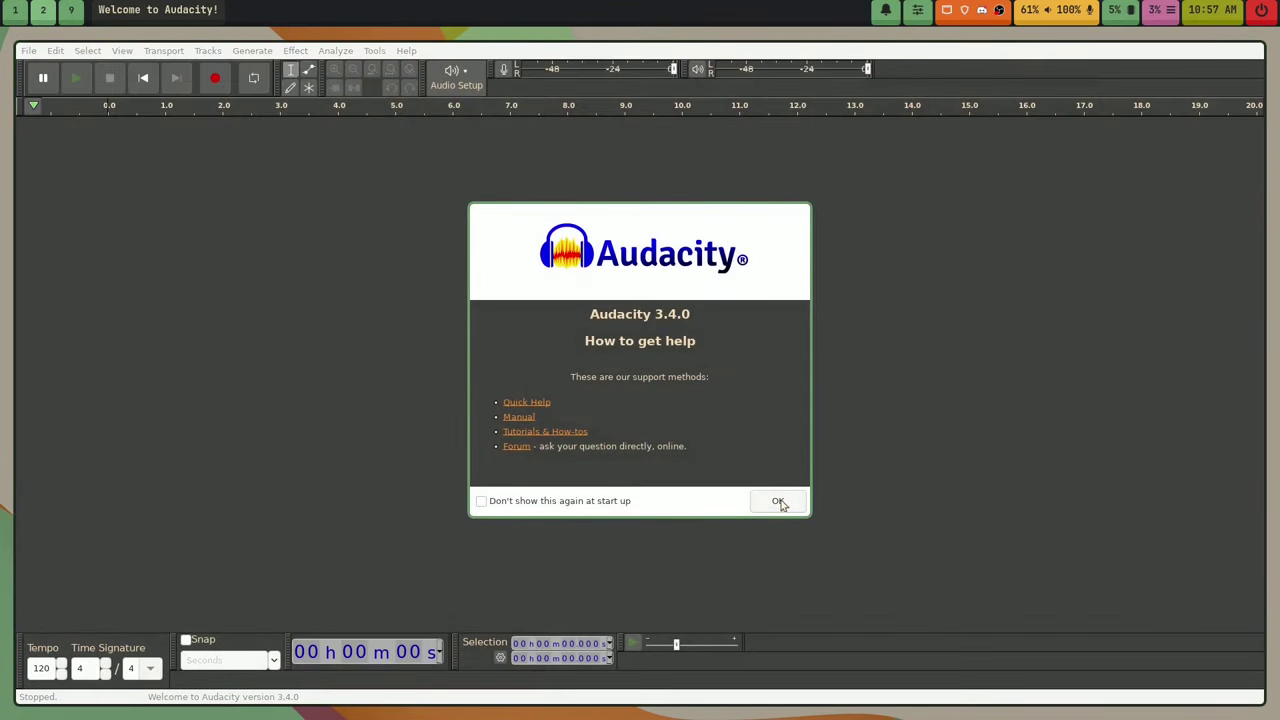
pyautogui.click(777, 505)
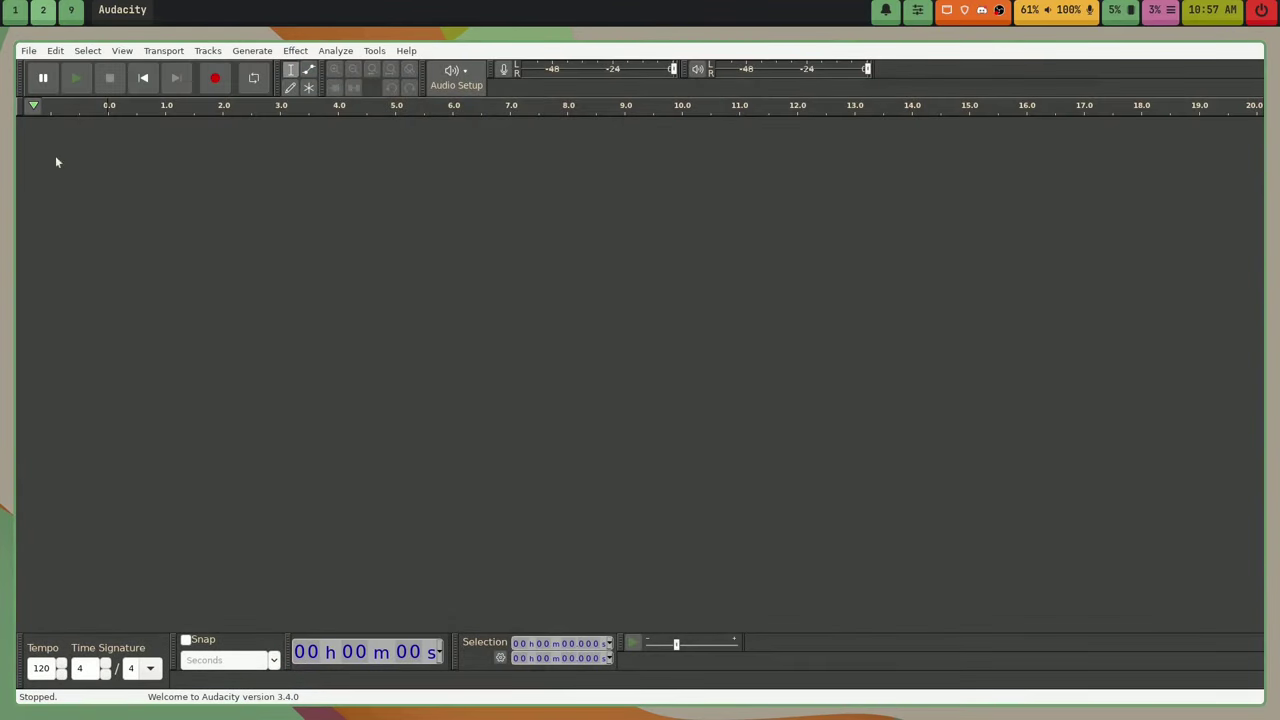
# Open sacred_blocks.ogg from the Dev/Simplay-Survival/Assets/assets/music folder in the home directory.
pyautogui.click(29, 50)
pyautogui.click(48, 84)
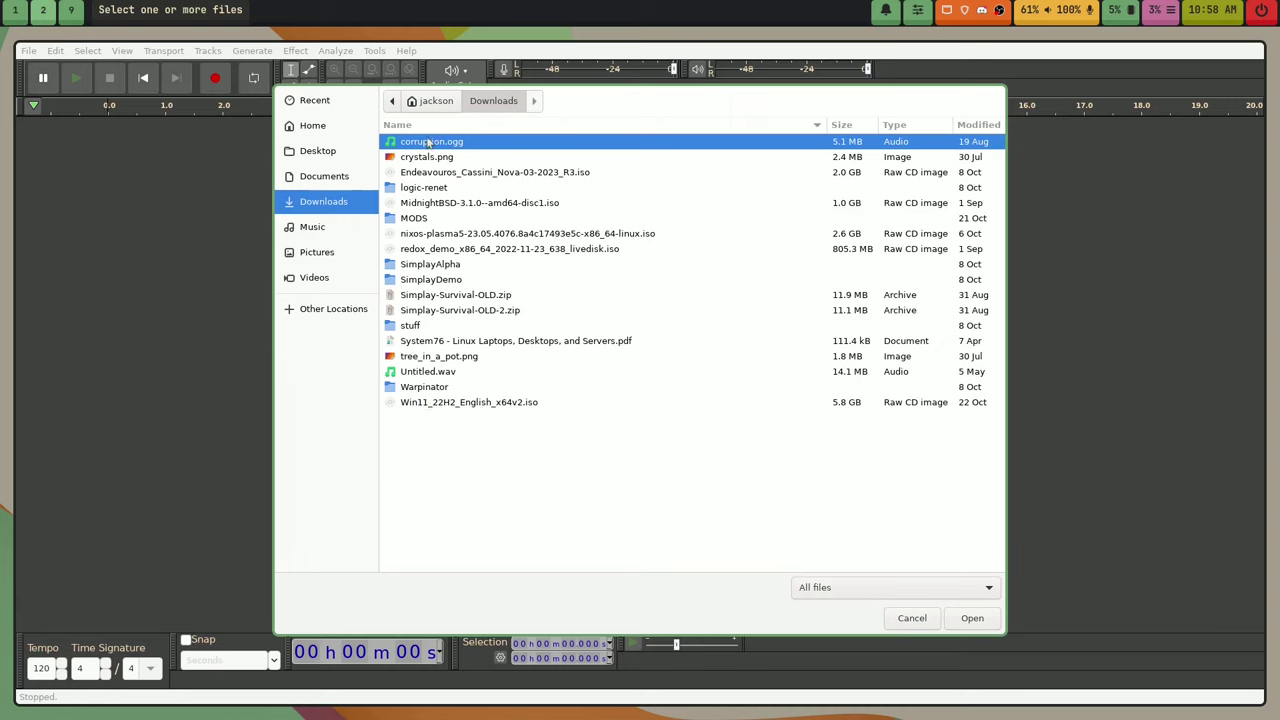
pyautogui.click(327, 130)
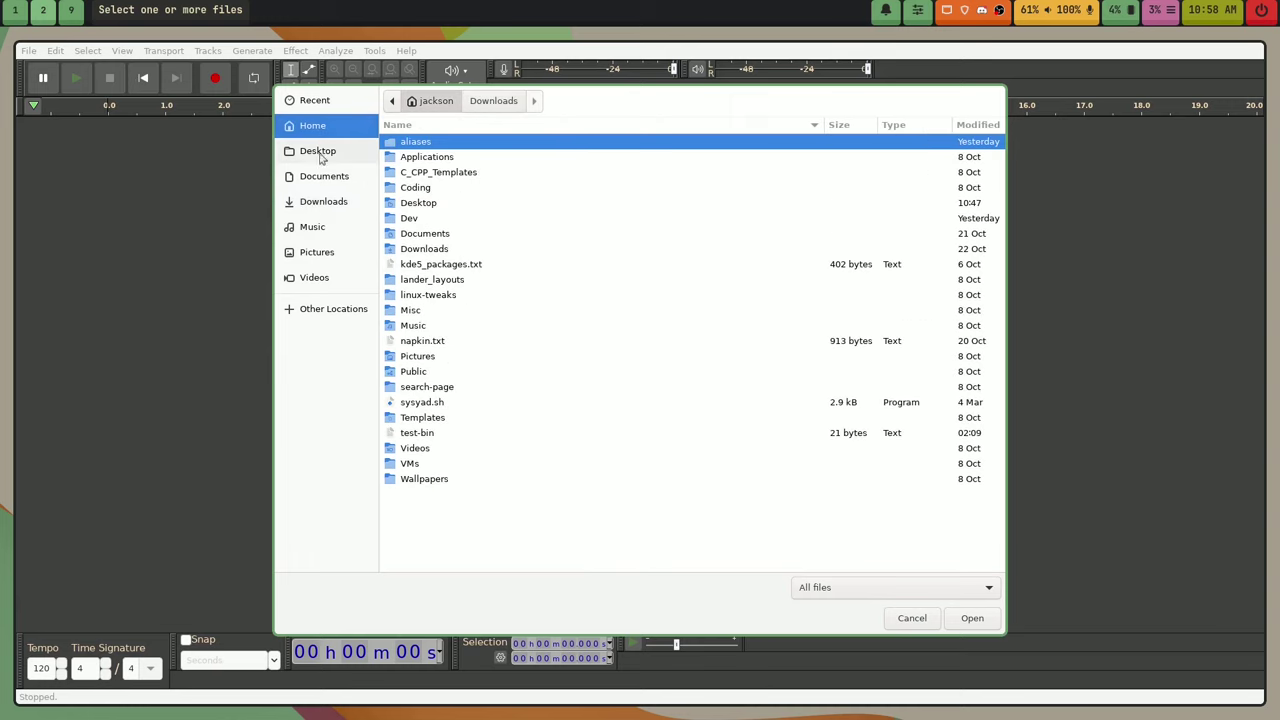
pyautogui.doubleClick(410, 218)
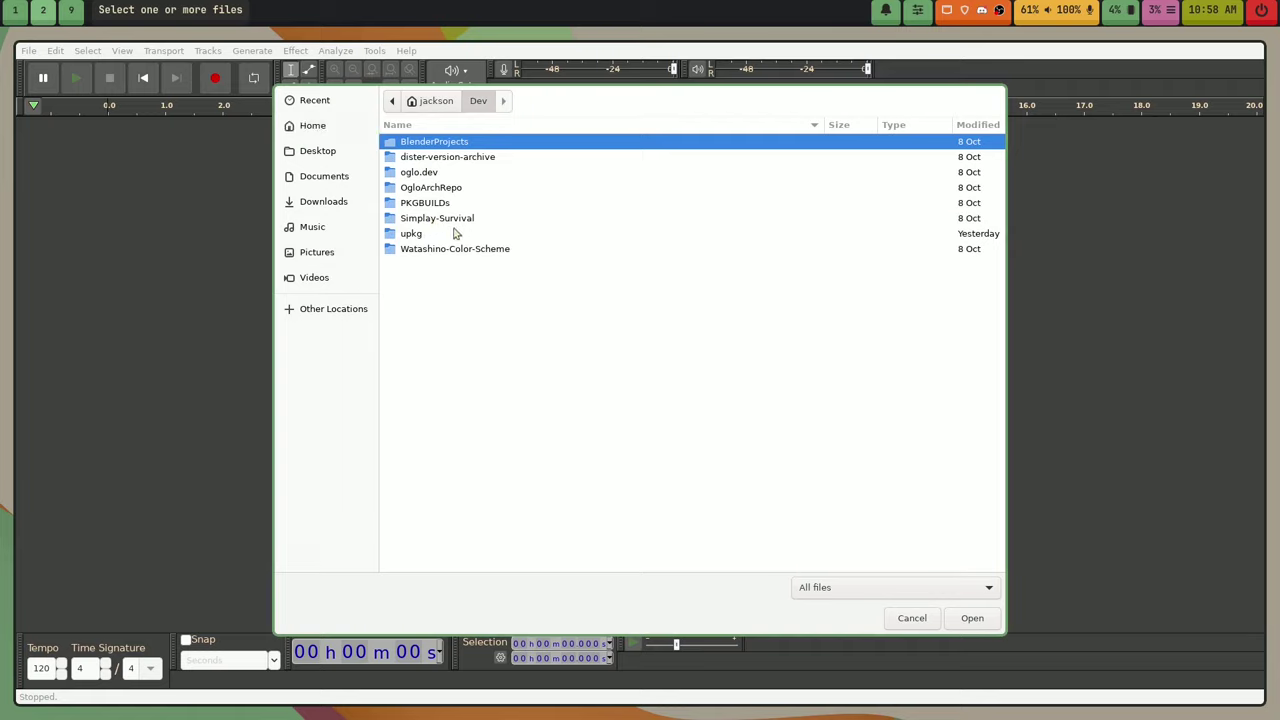
pyautogui.doubleClick(440, 218)
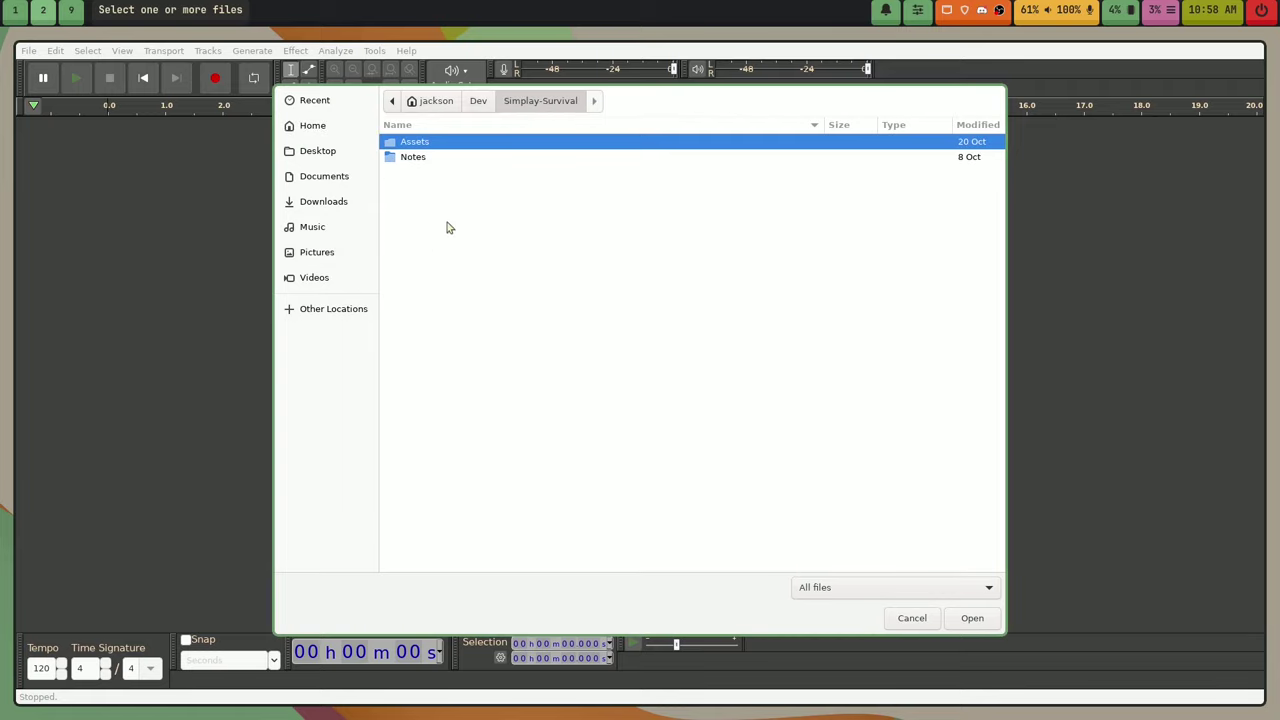
pyautogui.doubleClick(455, 145)
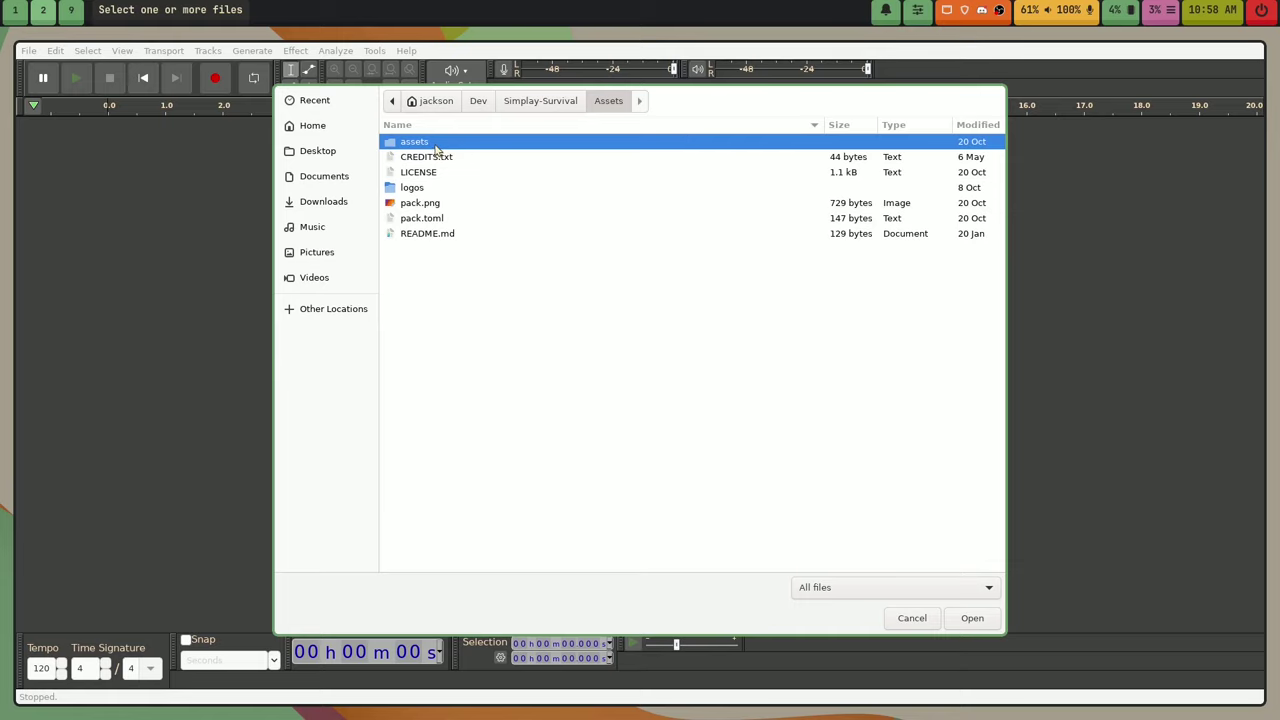
pyautogui.doubleClick(414, 142)
pyautogui.doubleClick(413, 172)
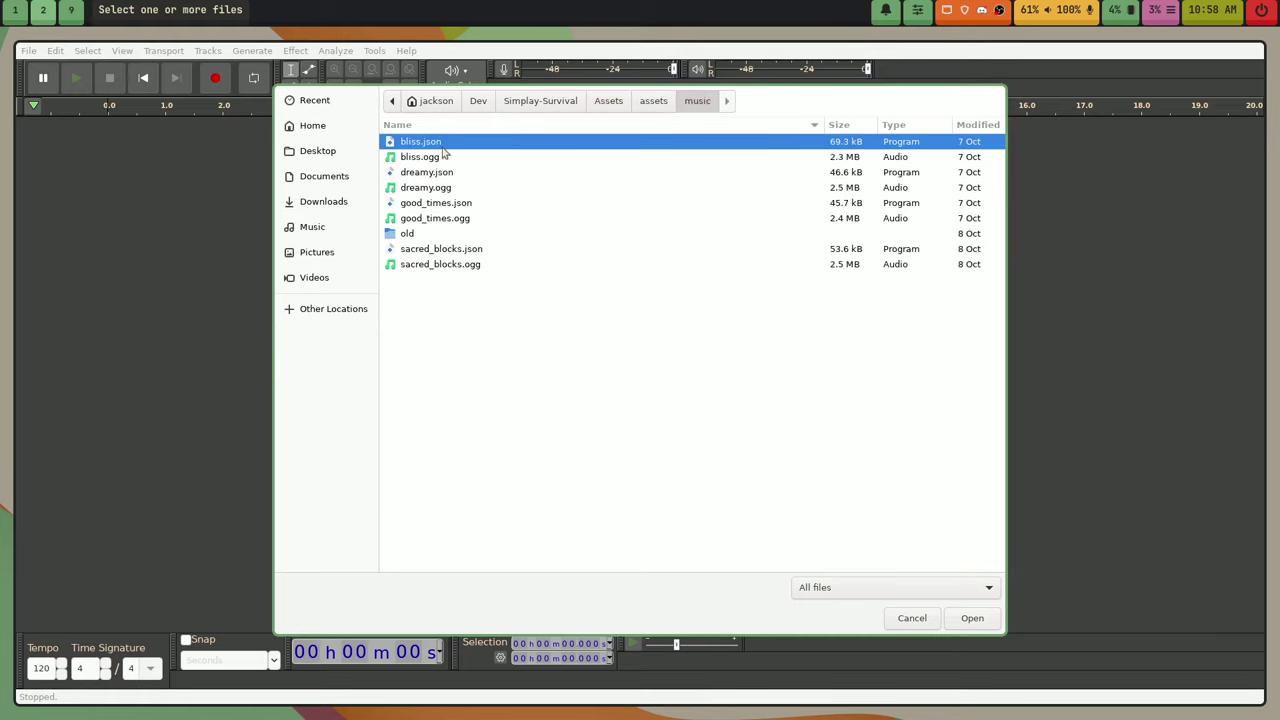
pyautogui.doubleClick(433, 264)
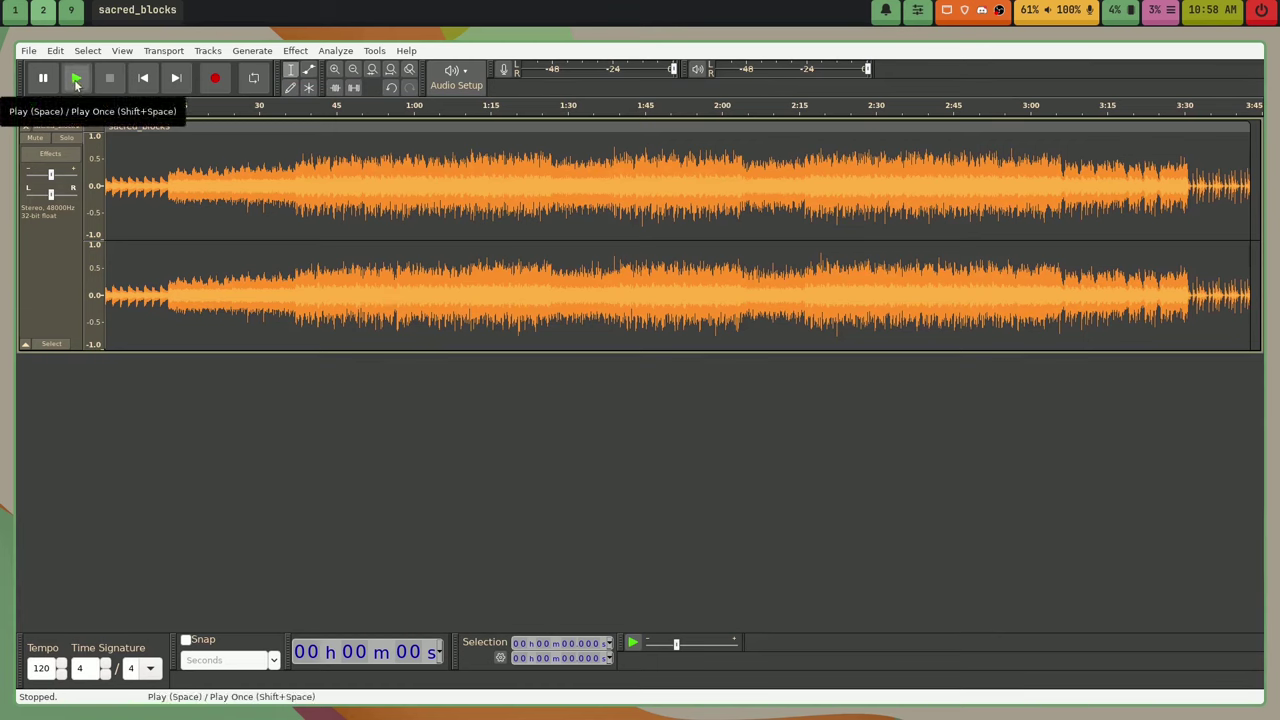
# Play the sacred_blocks track from the beginning and stop the playback.
pyautogui.click(75, 85)
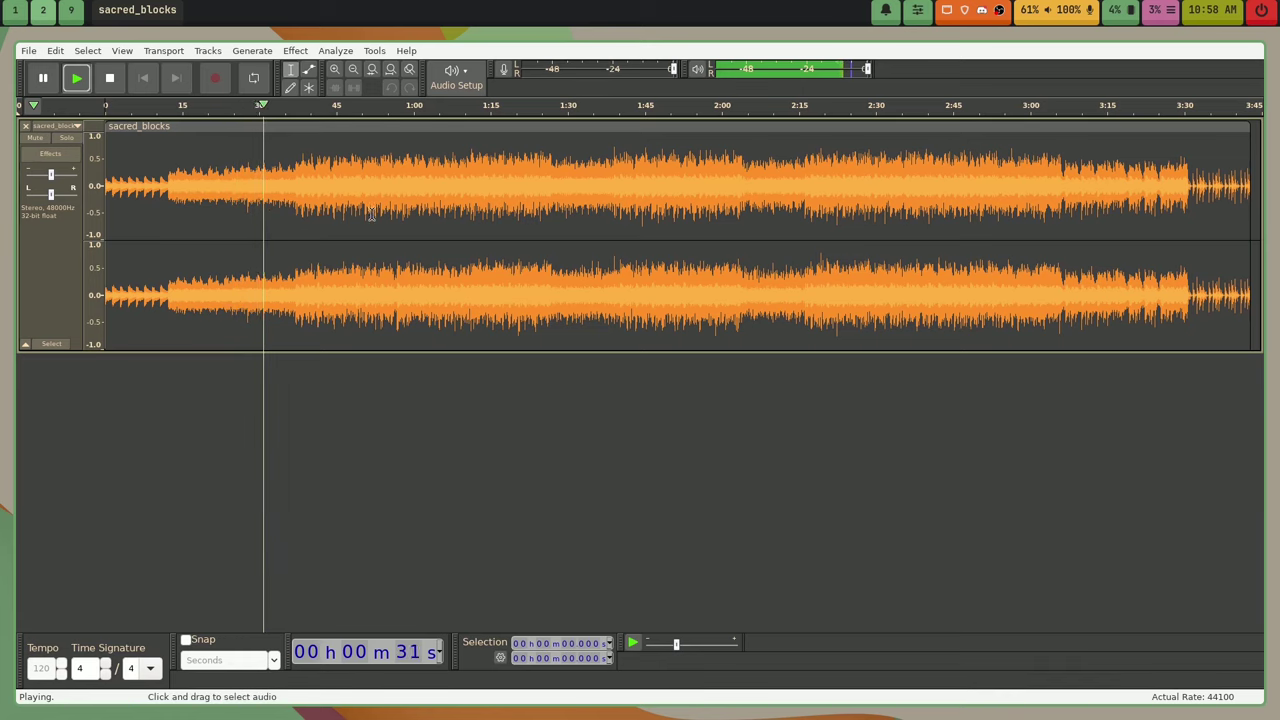
pyautogui.click(109, 77)
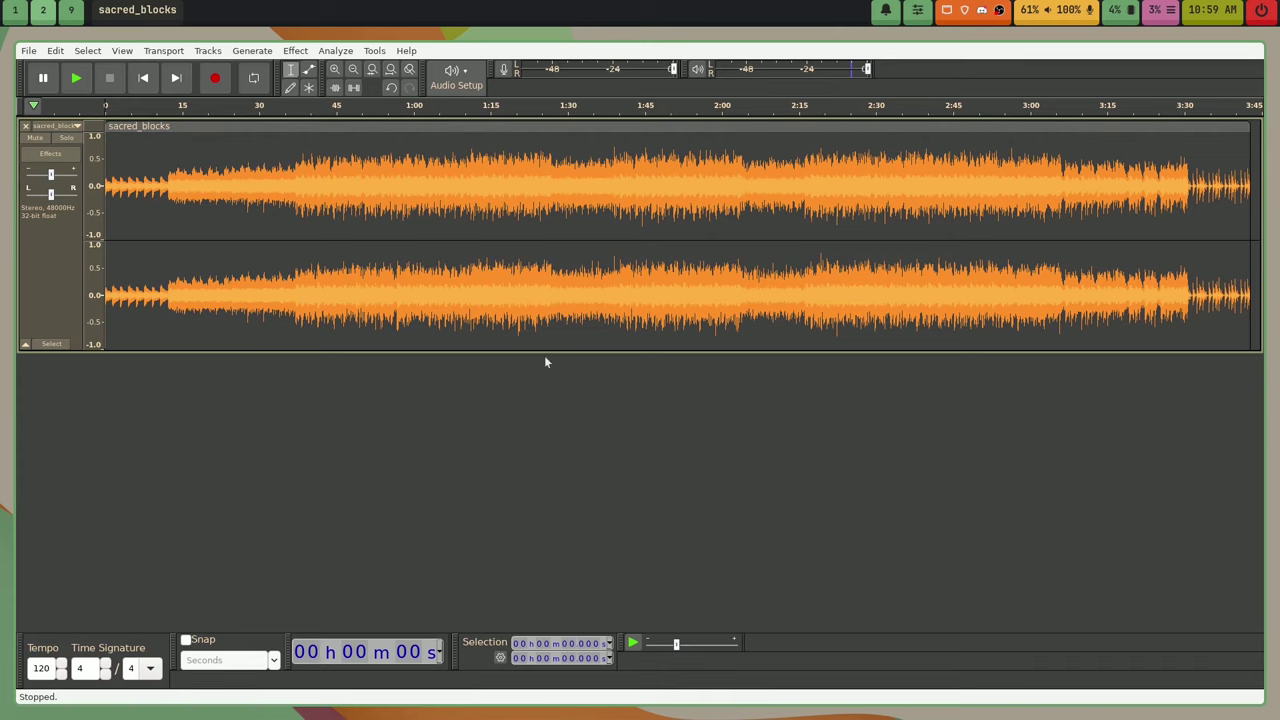
pyautogui.click(28, 52)
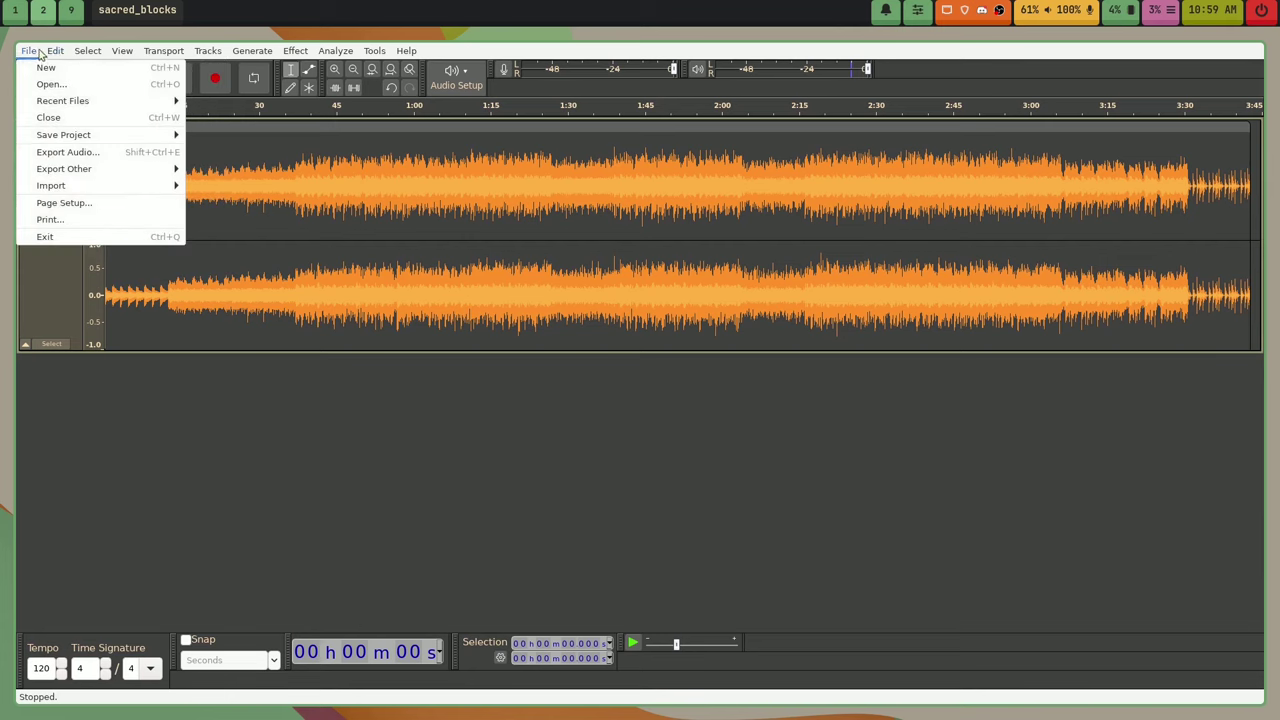
pyautogui.moveTo(252, 50)
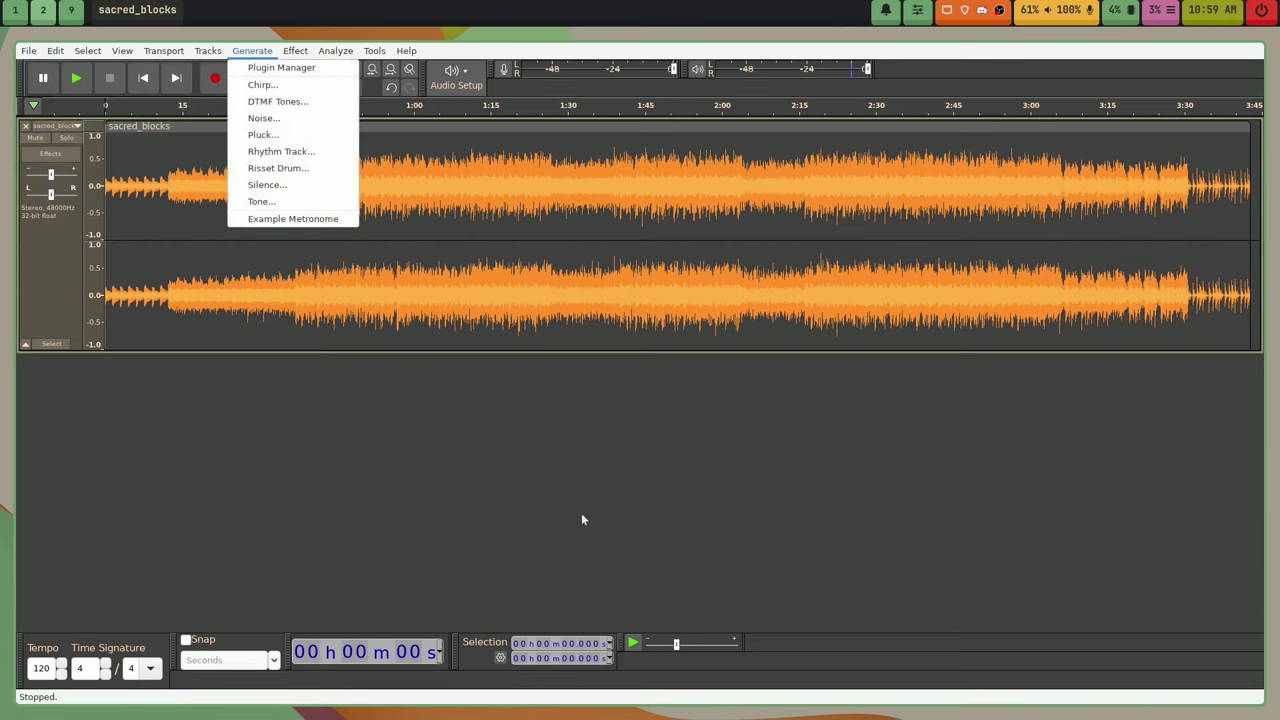
pyautogui.click(468, 175)
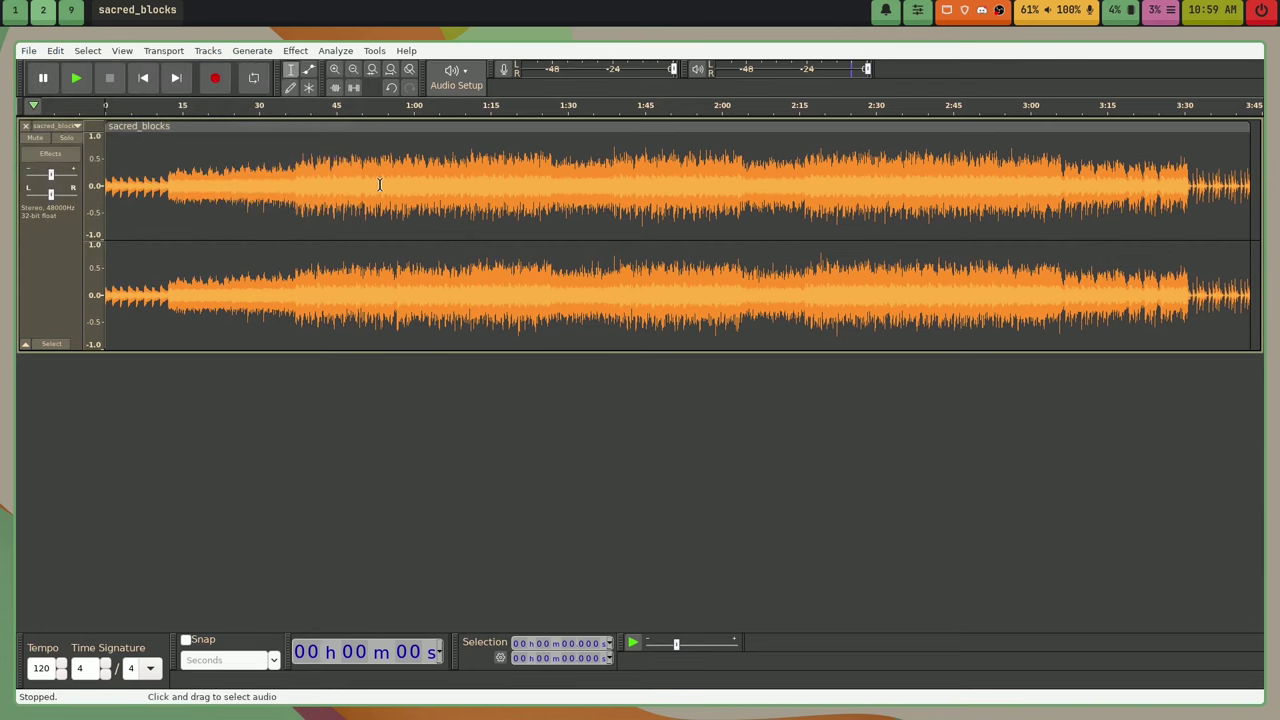
# Amplify the track section from about 0:54 to 1:51 by 50 dB with clipping allowed.
pyautogui.moveTo(380, 186); pyautogui.dragTo(672, 190)
pyautogui.click(300, 56)
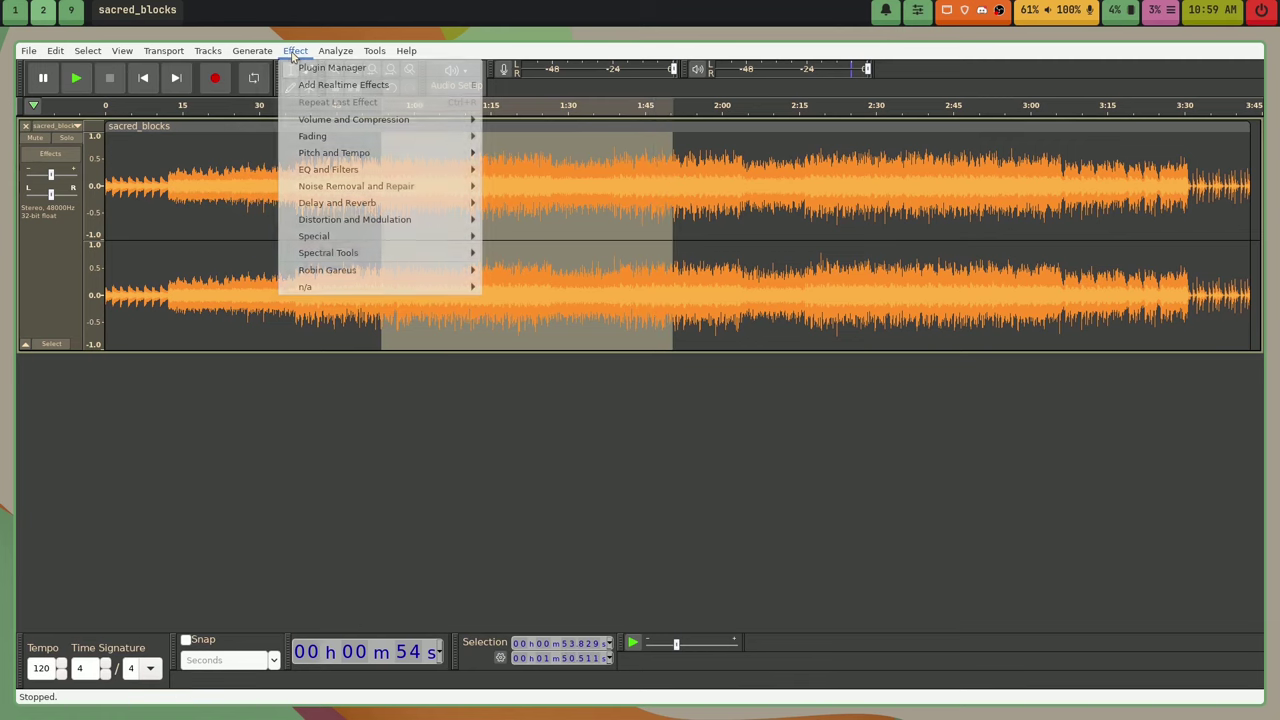
pyautogui.moveTo(425, 134)
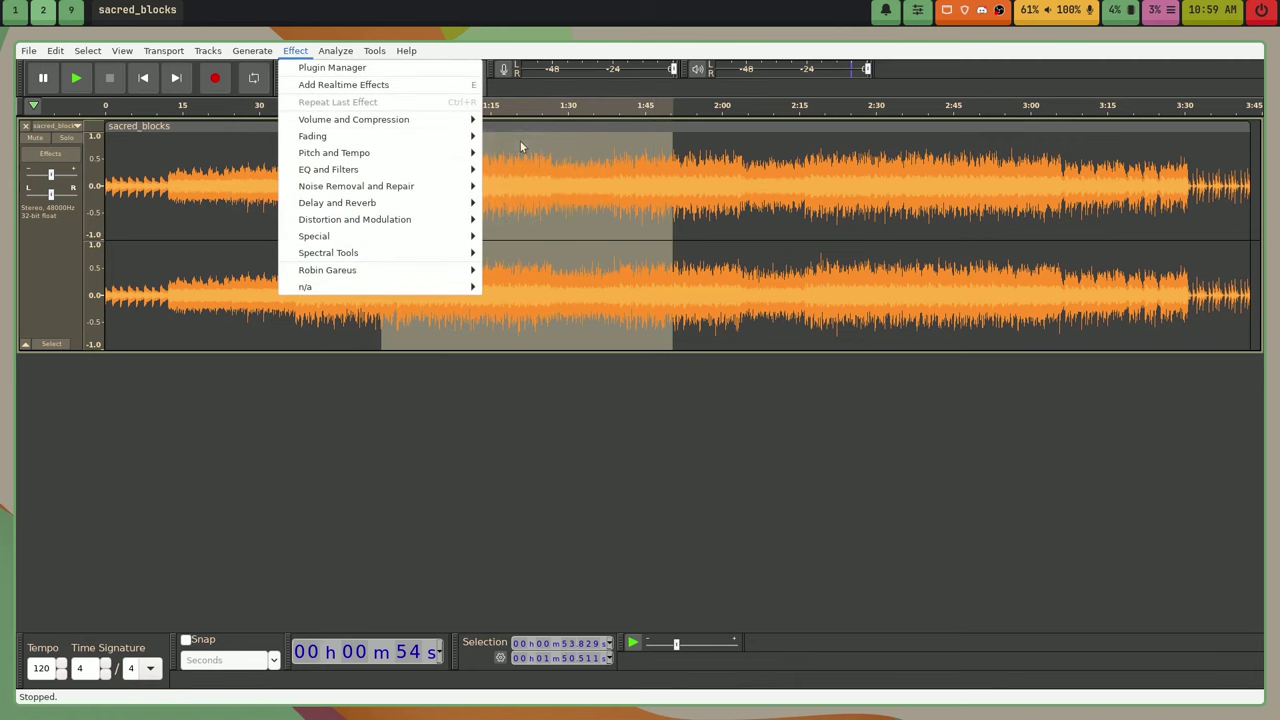
pyautogui.moveTo(361, 208)
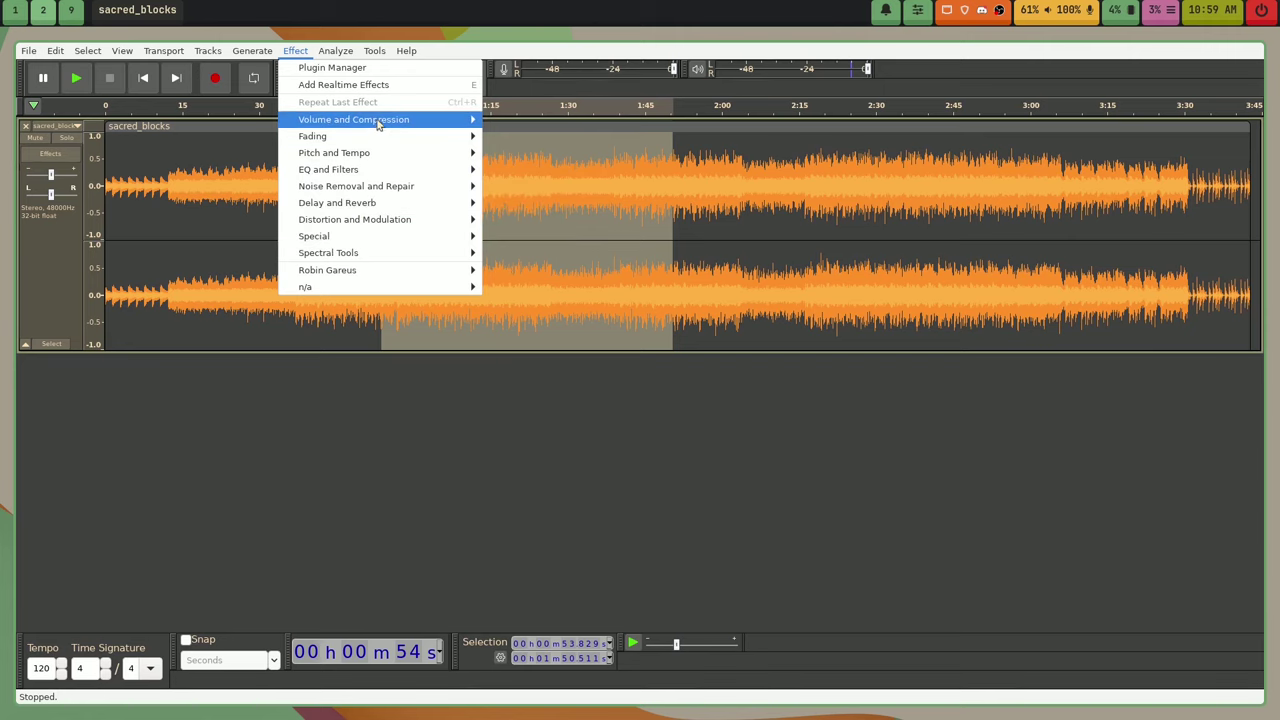
pyautogui.moveTo(376, 126)
pyautogui.click(537, 119)
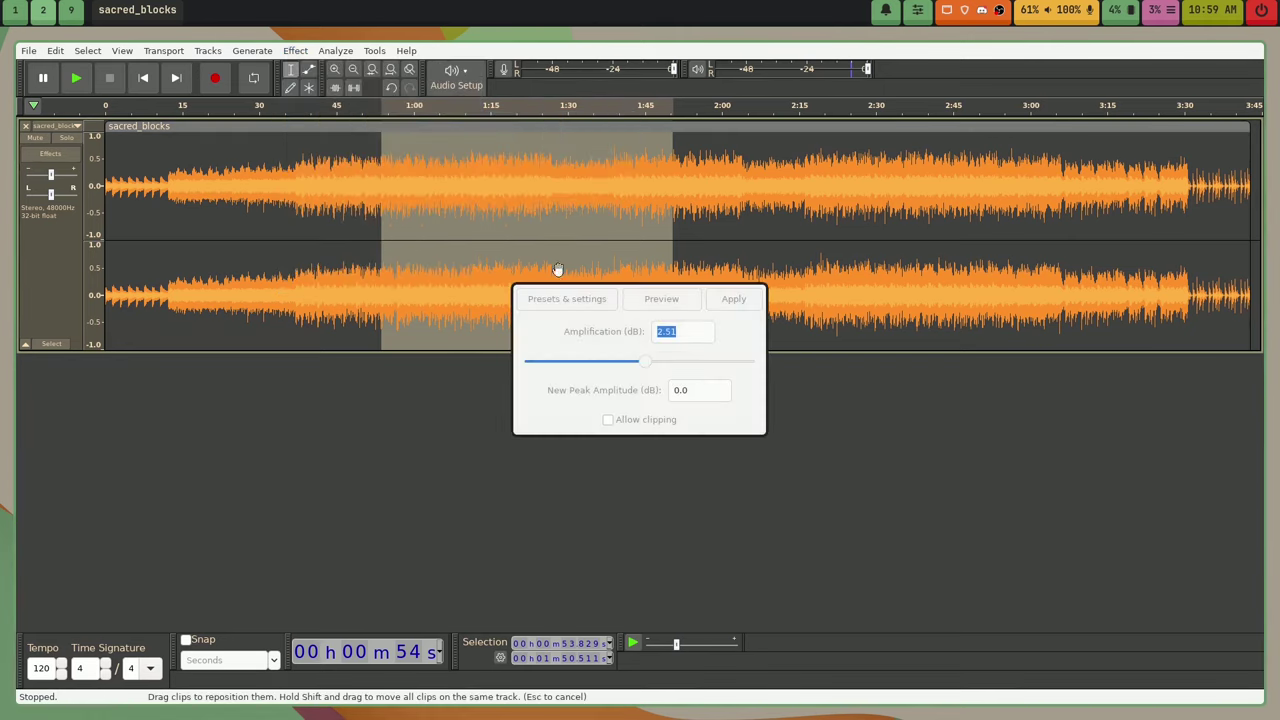
pyautogui.moveTo(645, 361); pyautogui.dragTo(760, 352)
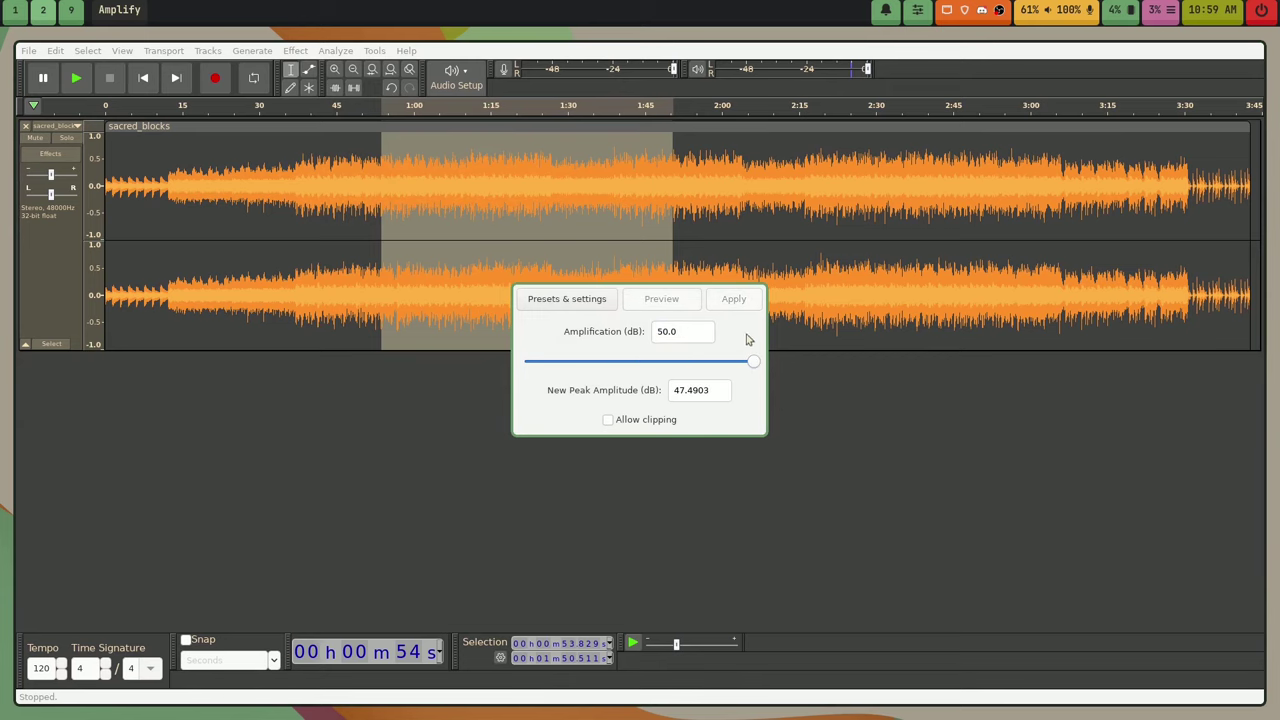
pyautogui.click(607, 423)
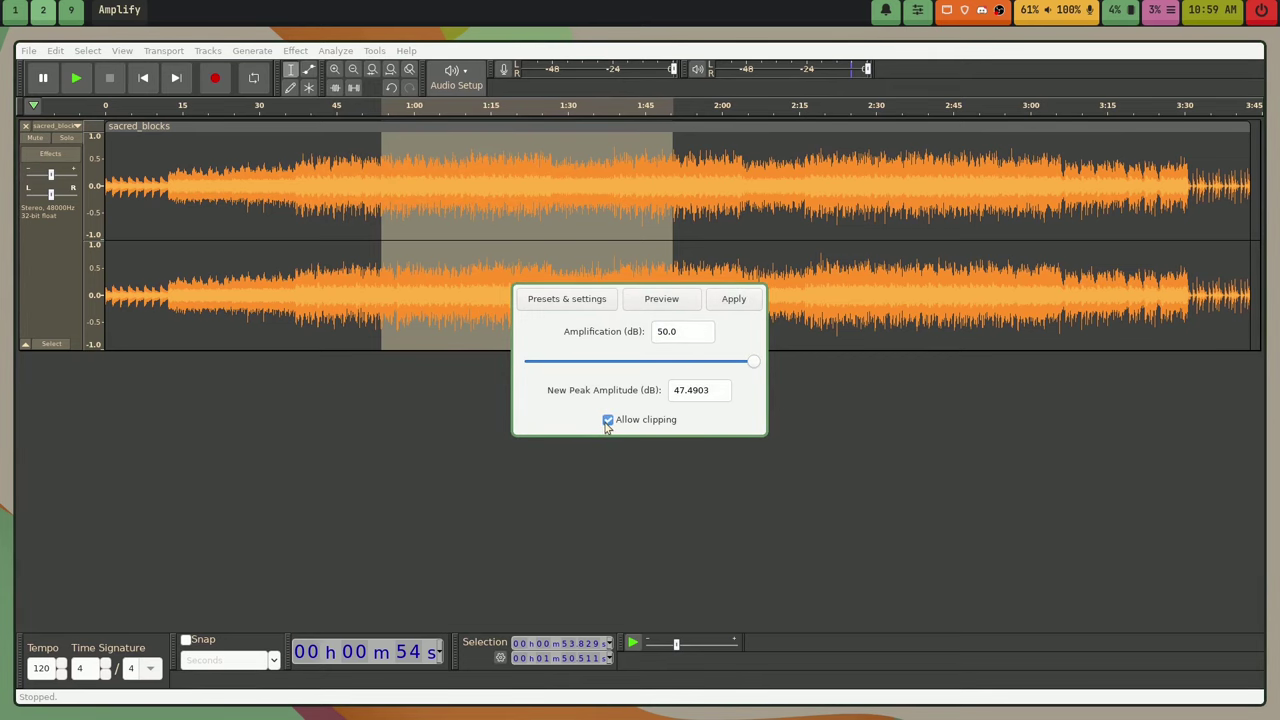
pyautogui.click(727, 300)
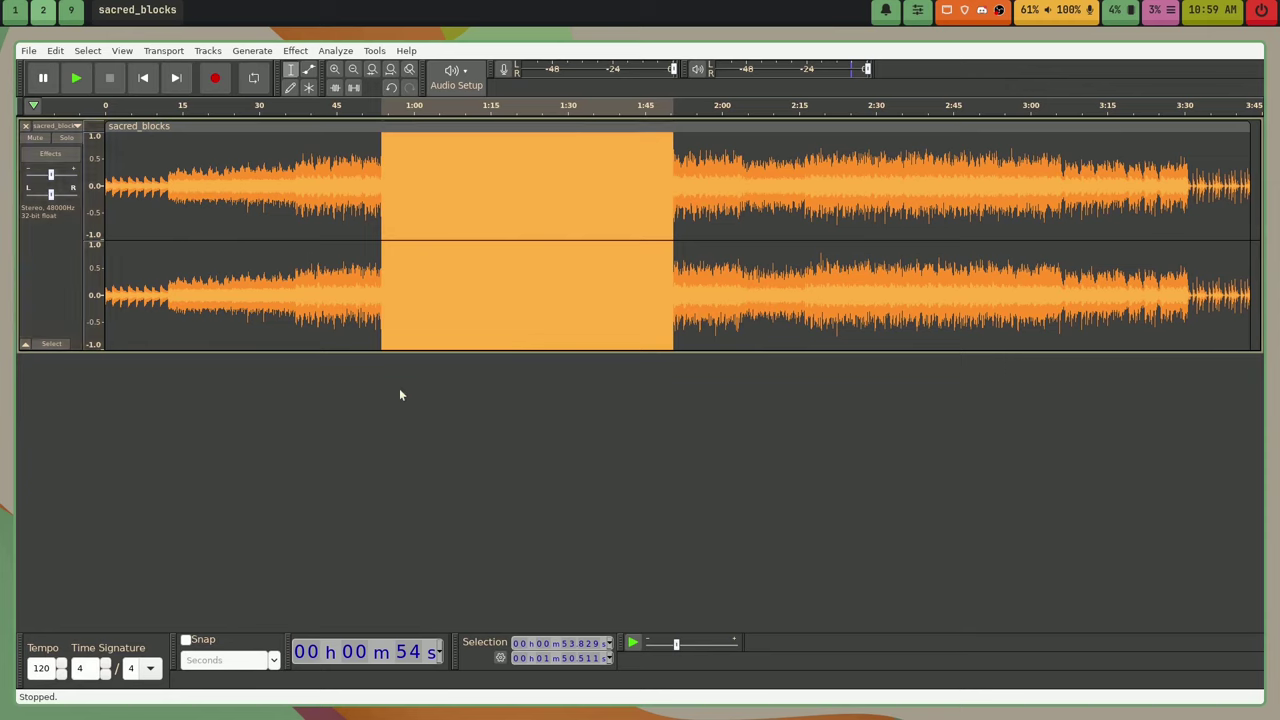
pyautogui.click(372, 192)
pyautogui.moveTo(715, 182)
pyautogui.mouseDown()
pyautogui.moveTo(326, 188)
pyautogui.moveTo(702, 183)
pyautogui.mouseUp()
pyautogui.click(318, 185)
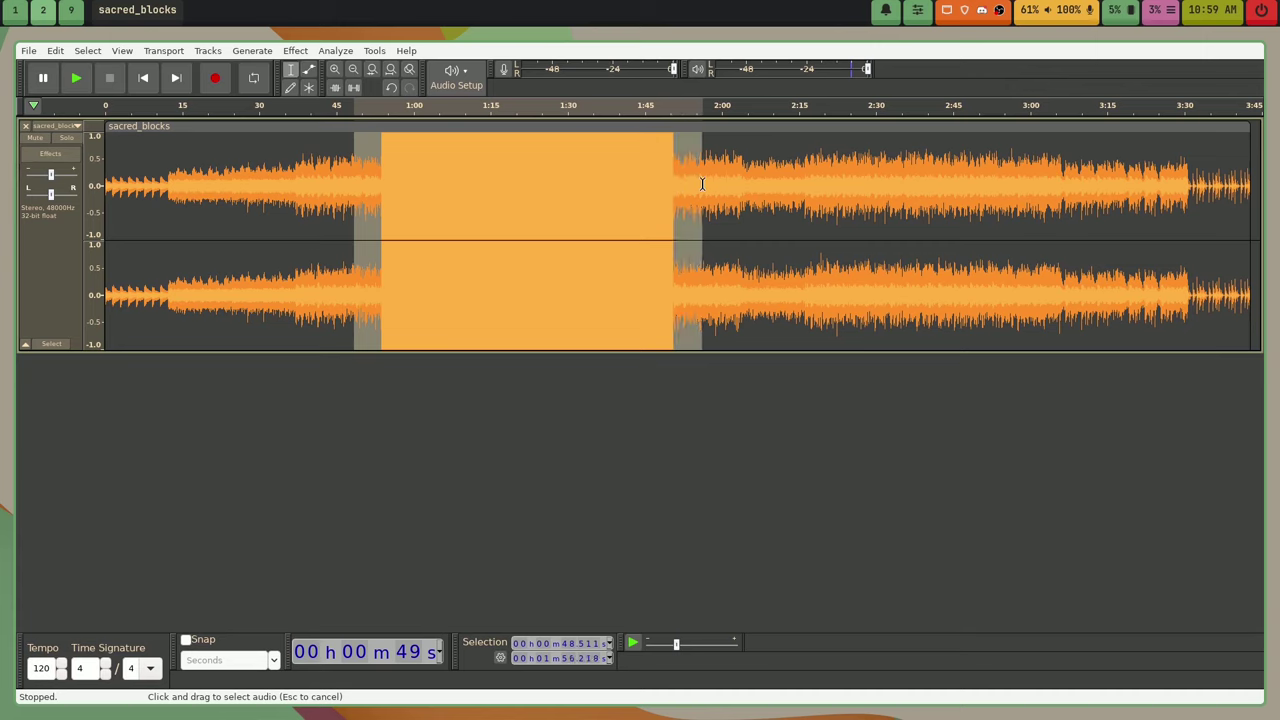
pyautogui.click(729, 189)
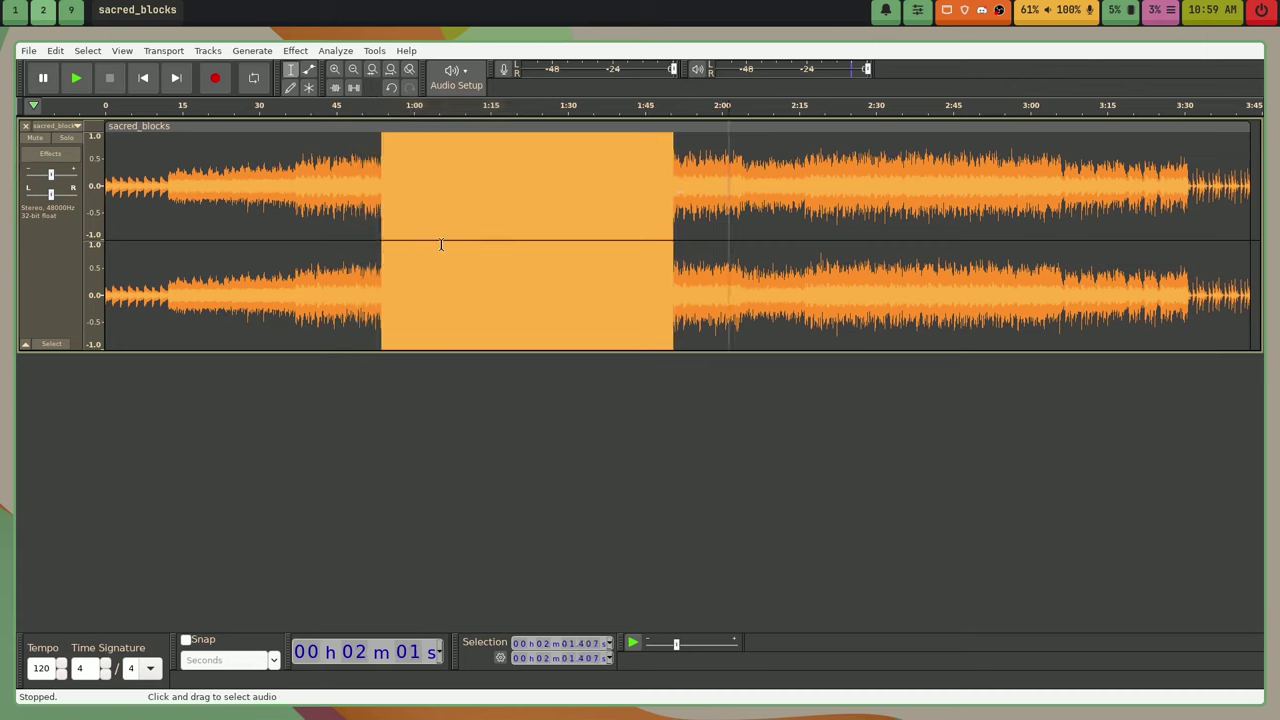
pyautogui.moveTo(395, 275); pyautogui.dragTo(661, 303)
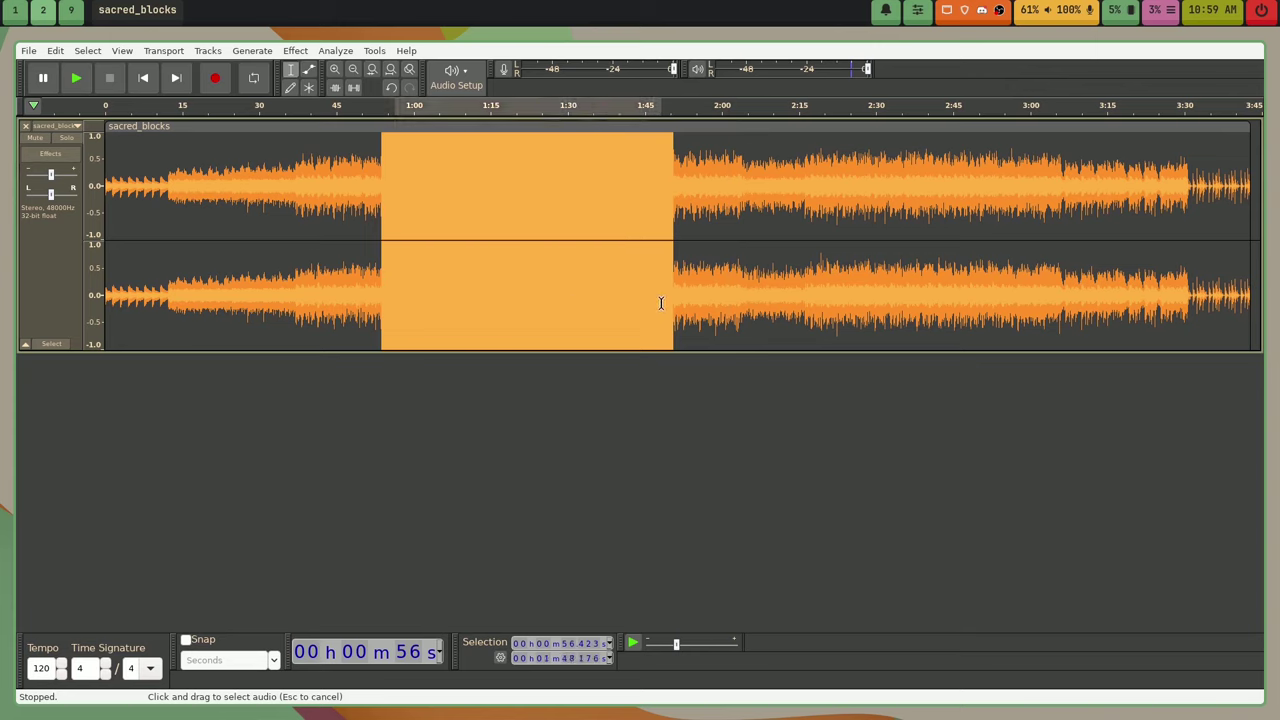
pyautogui.click(749, 175)
pyautogui.click(258, 197)
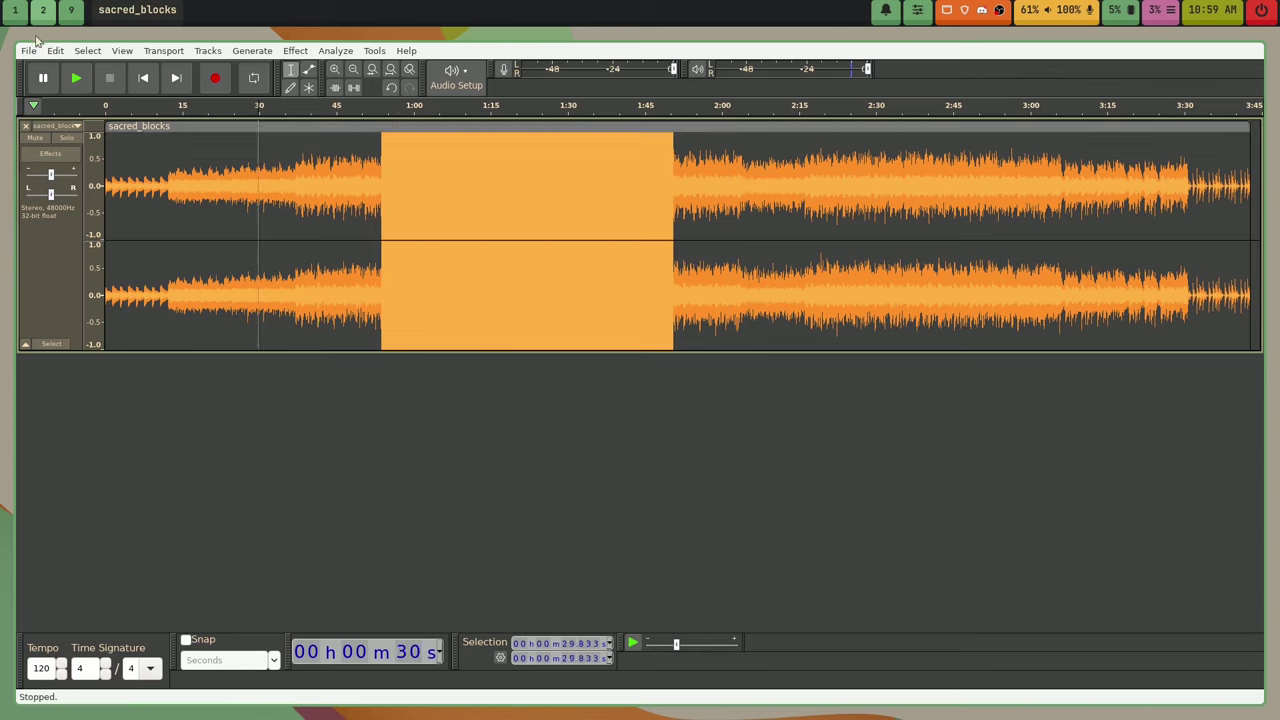
# Close the sacred_blocks project and quit Audacity without saving the changes.
pyautogui.click(29, 50)
pyautogui.click(45, 236)
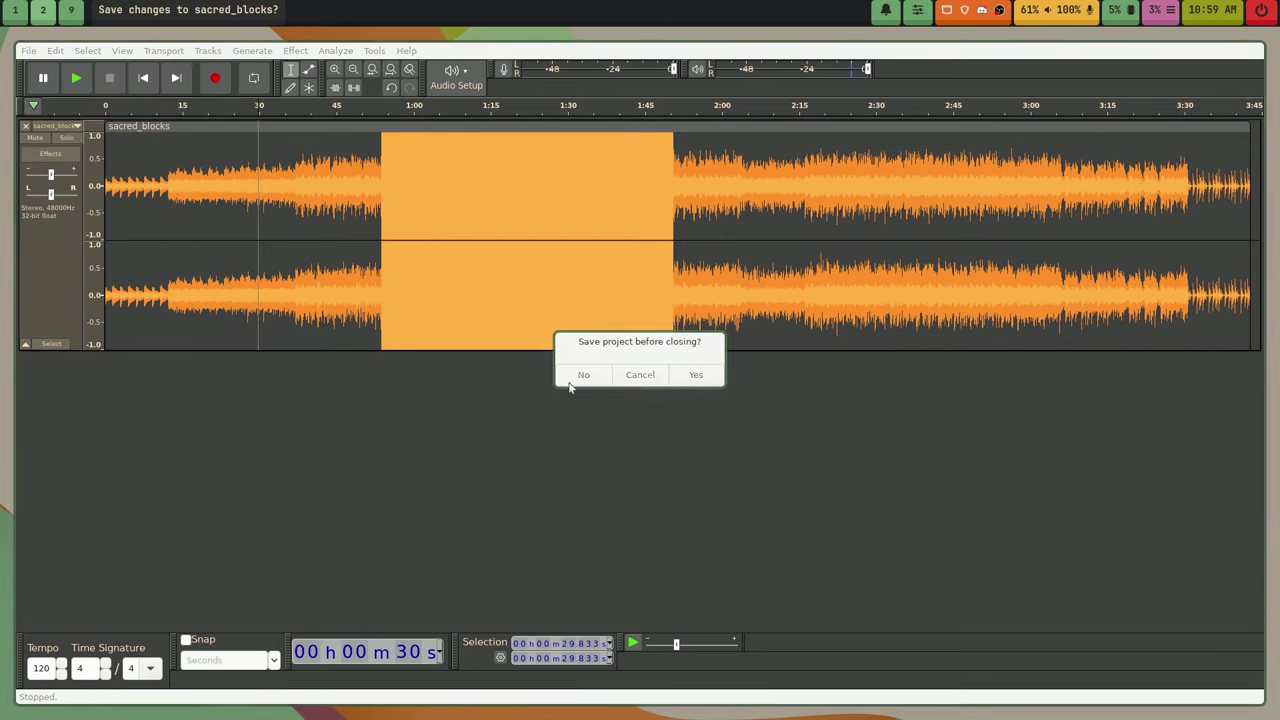
pyautogui.click(584, 374)
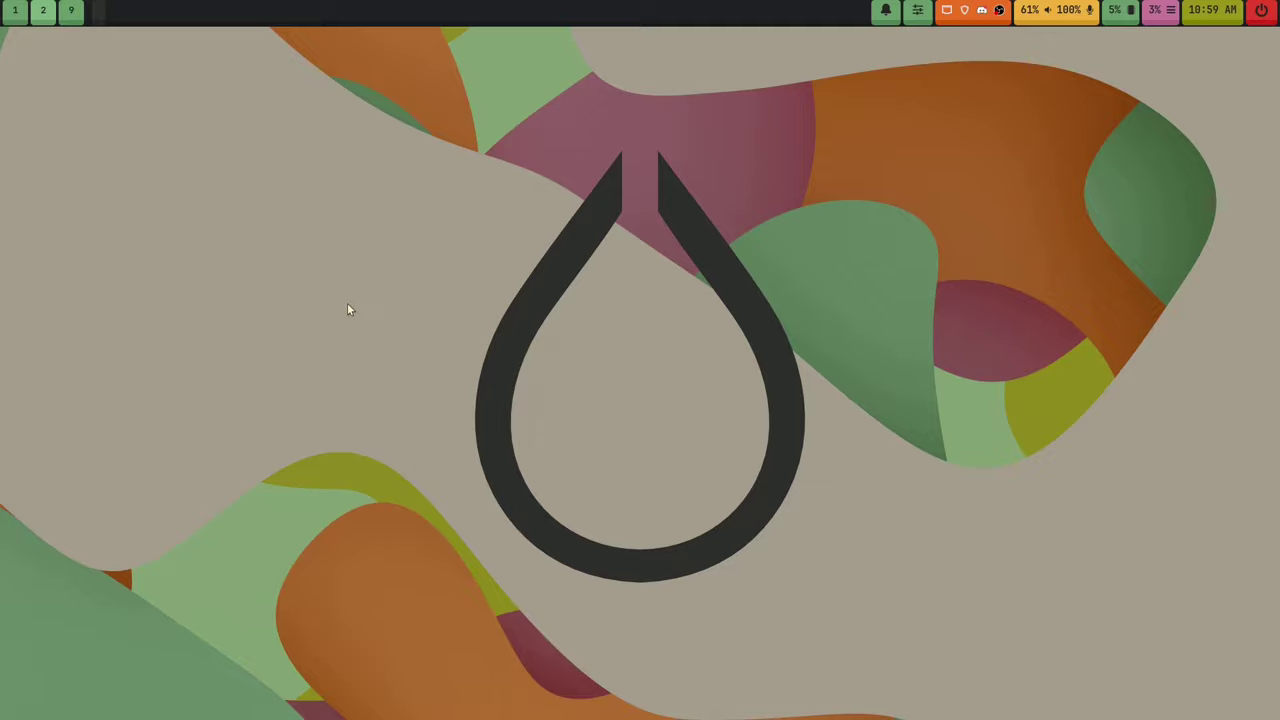
# Search the application launcher for lmms and dismiss the launcher.
pyautogui.press('super+d')
pyautogui.write('lmm')
pyautogui.press('BackSpace')
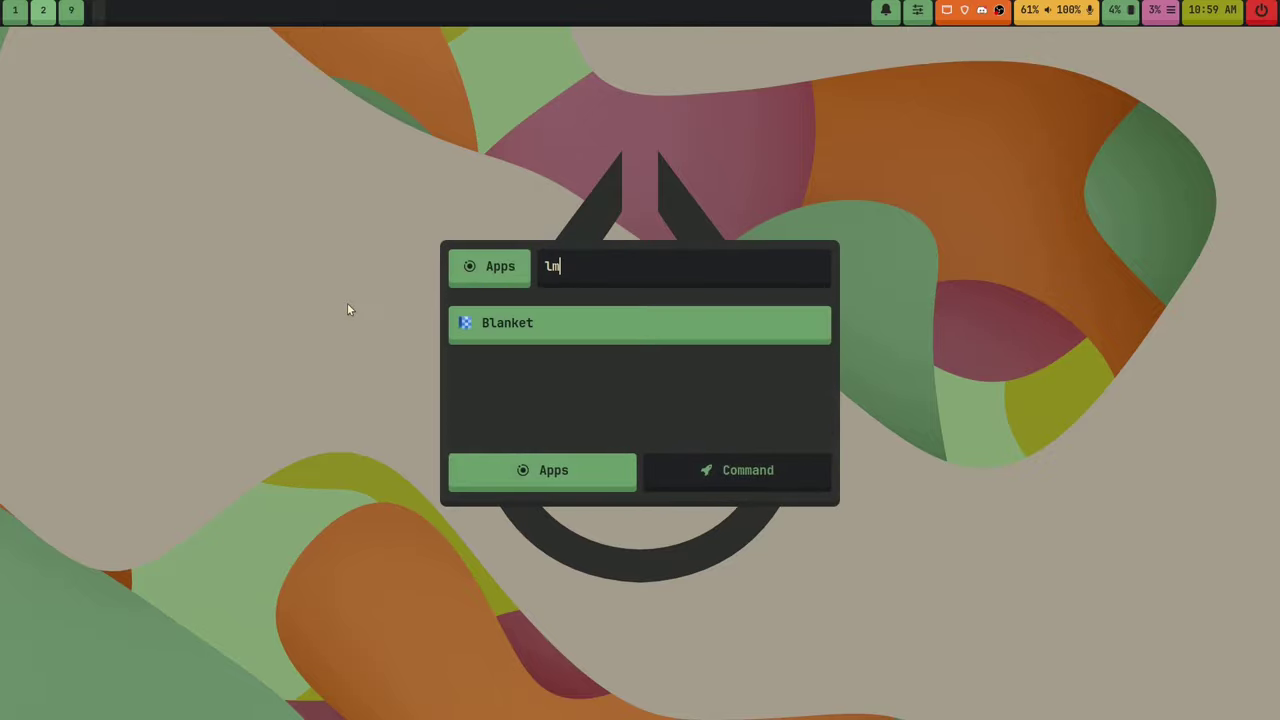
pyautogui.press('BackSpace')
pyautogui.write('mms')
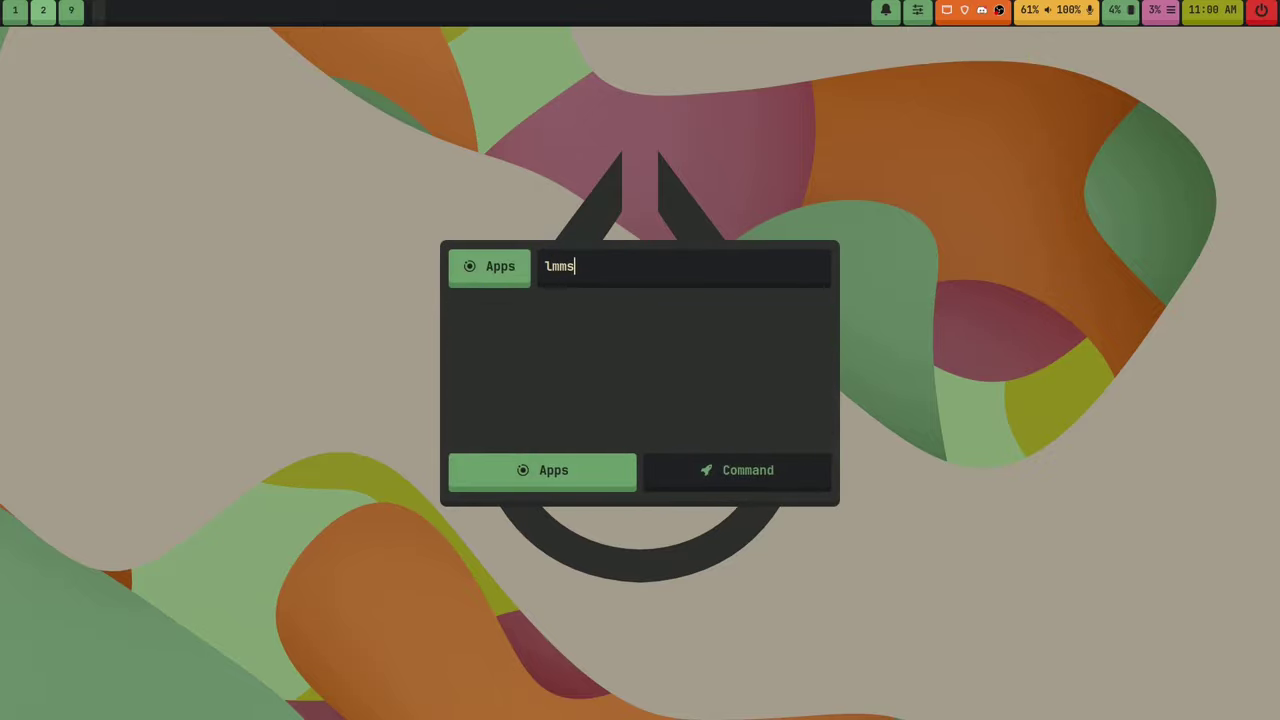
pyautogui.press('Escape')
# Install LMMS from a new terminal with sudo pacman -S lmms, entering the account password and accepting the installation.
pyautogui.press('super+Return')
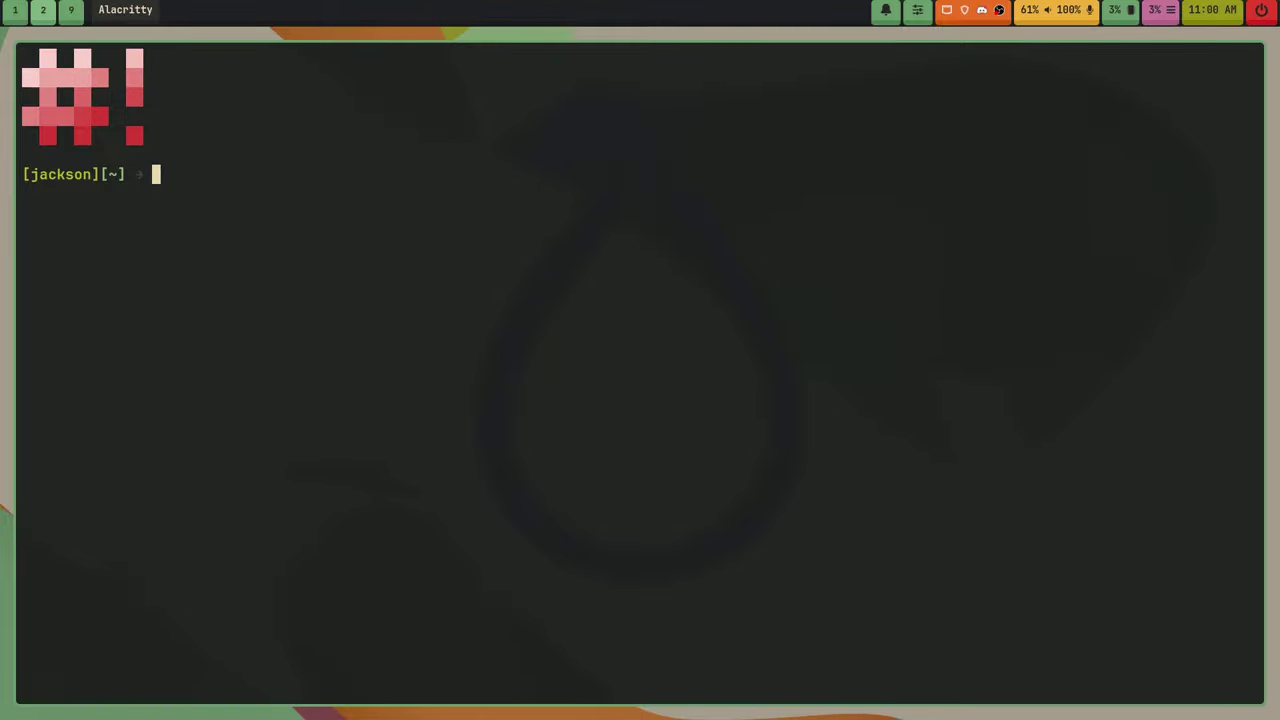
pyautogui.write('sudo pa')
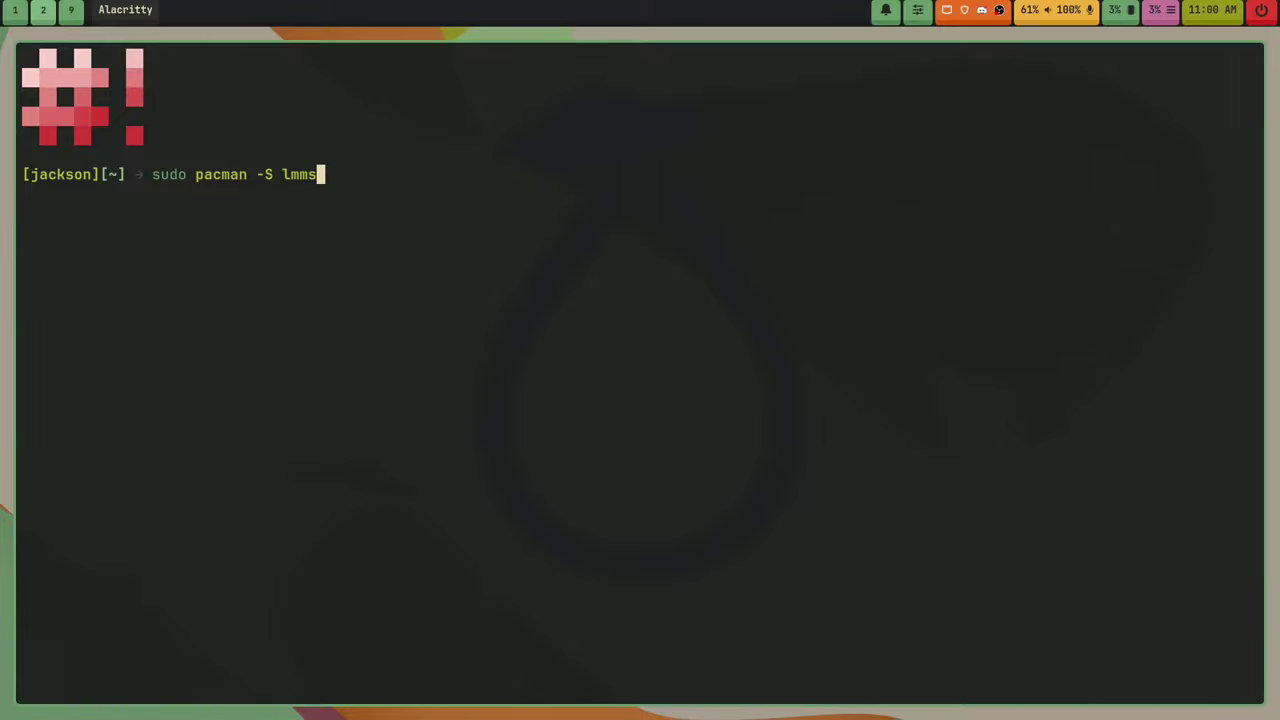
pyautogui.write('cman -S lmms')
pyautogui.press('Return')
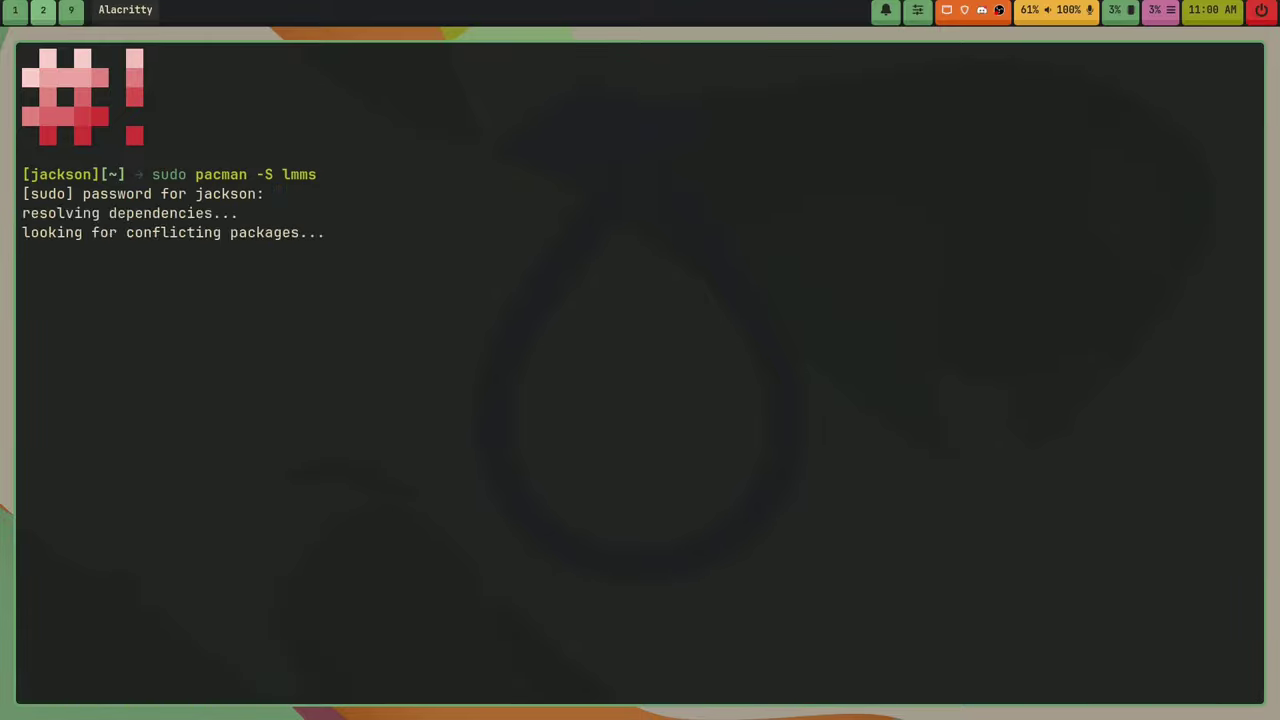
pyautogui.press('Return')
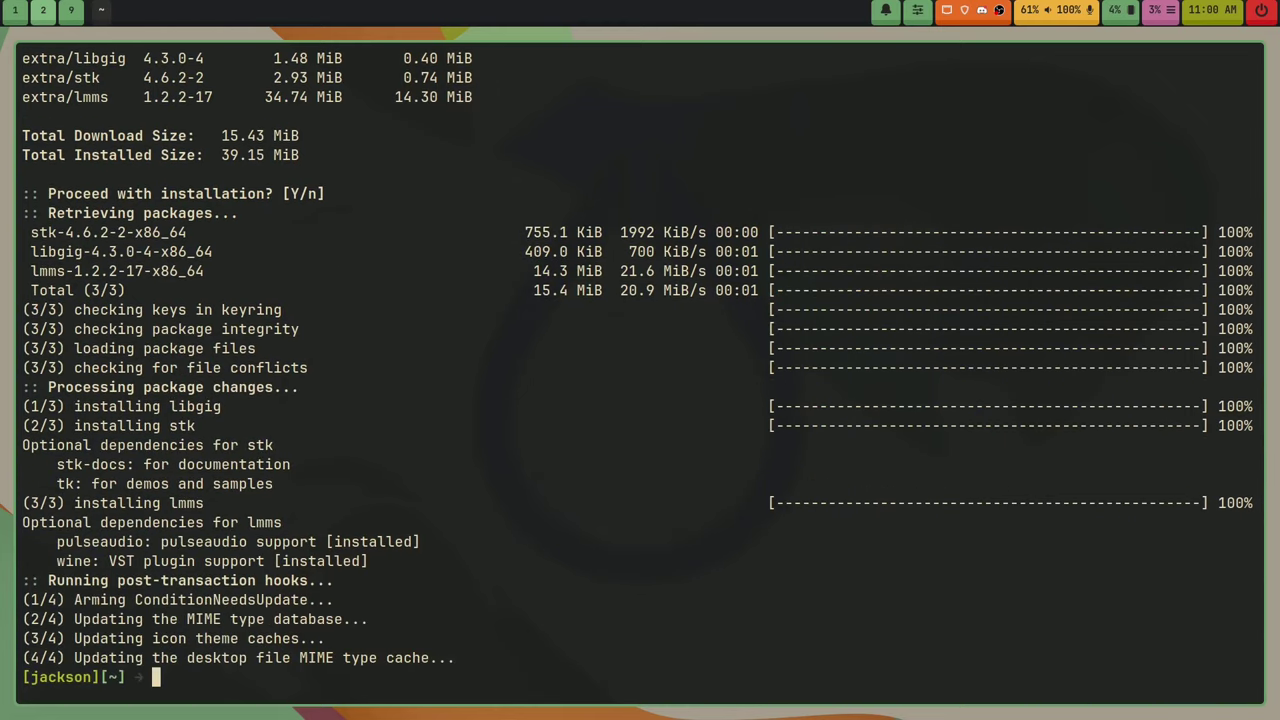
# Switch to an empty workspace and launch LMMS from the application launcher.
pyautogui.press('super+q')
pyautogui.press('super+d')
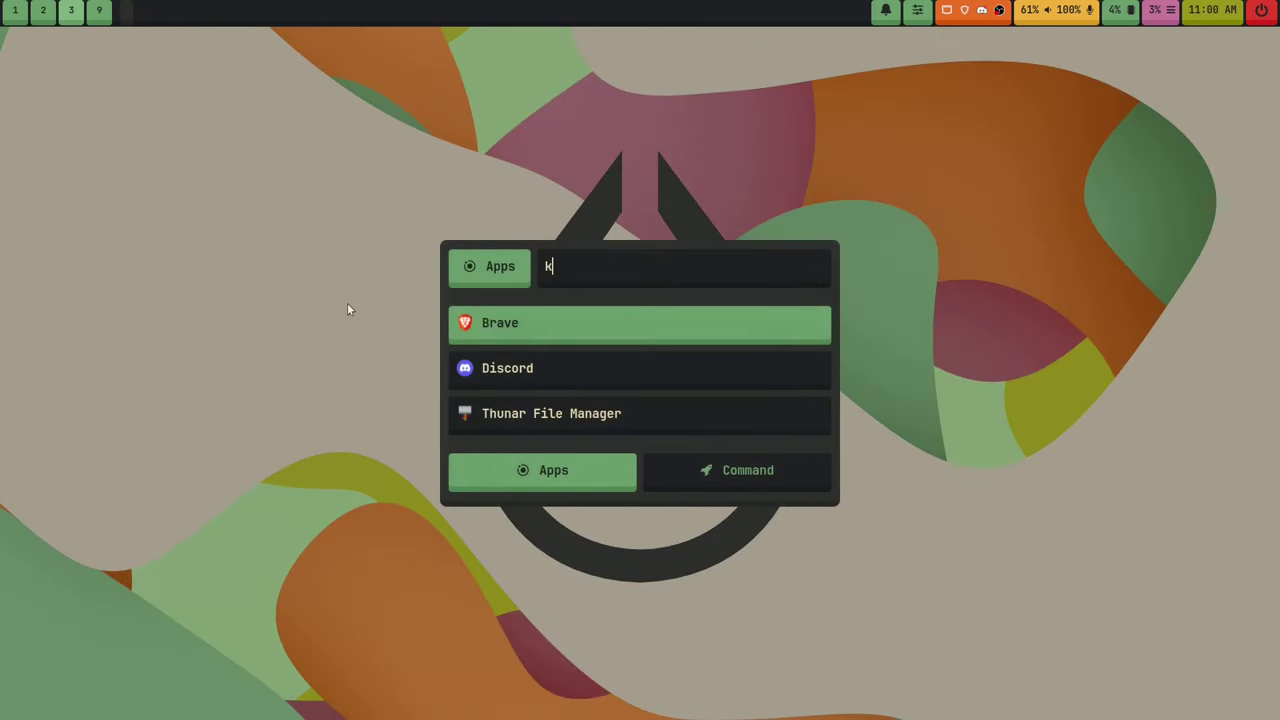
pyautogui.write('lmms')
pyautogui.press('Return')
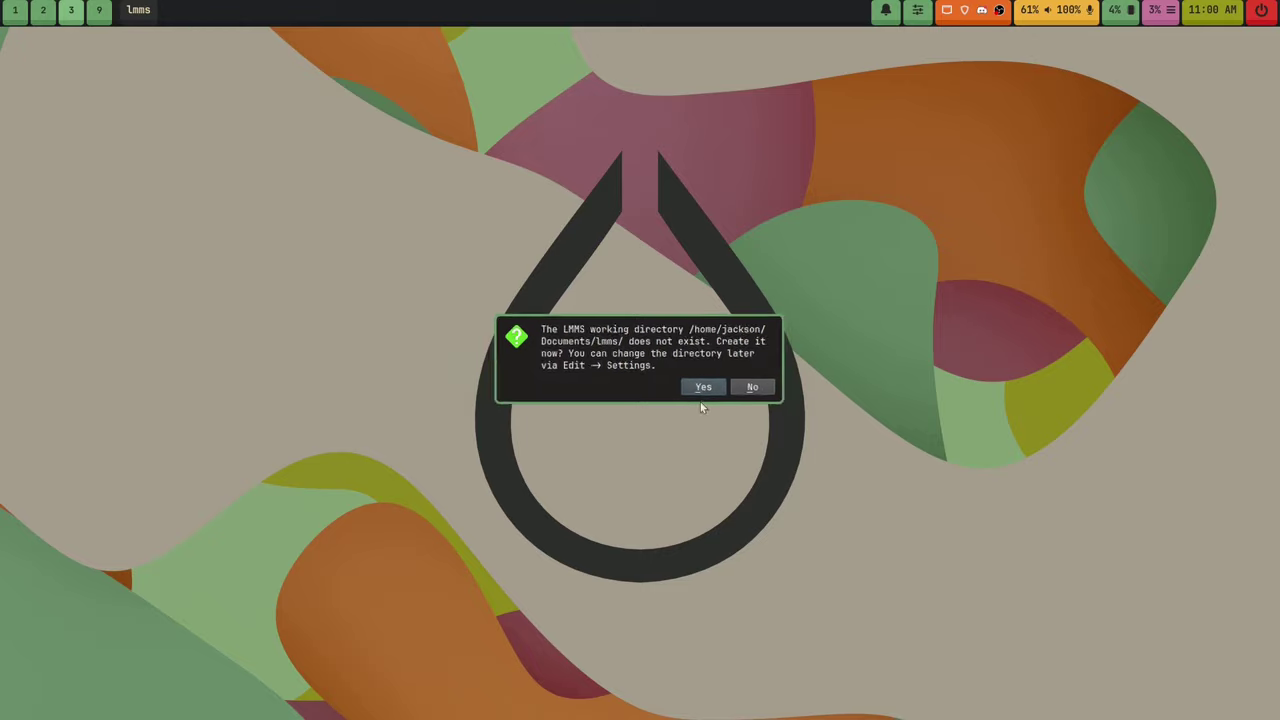
# Create the LMMS working directory and accept the default general settings.
pyautogui.click(710, 395)
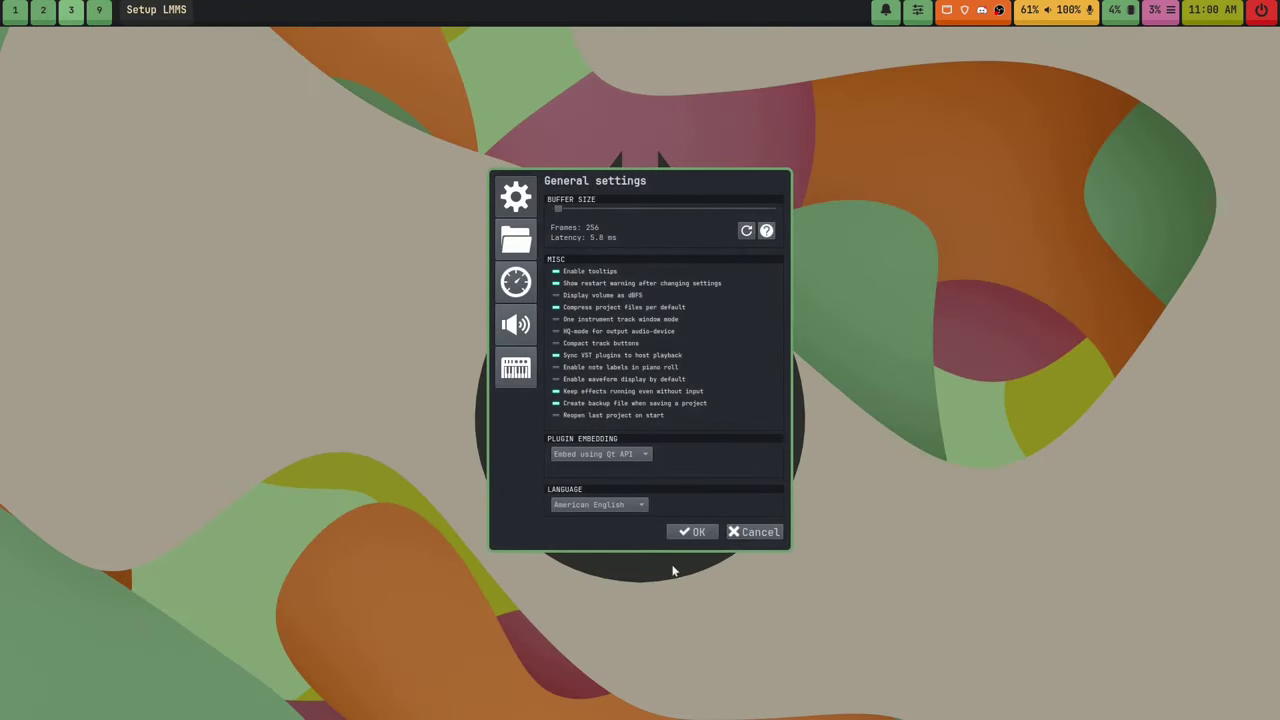
pyautogui.click(689, 533)
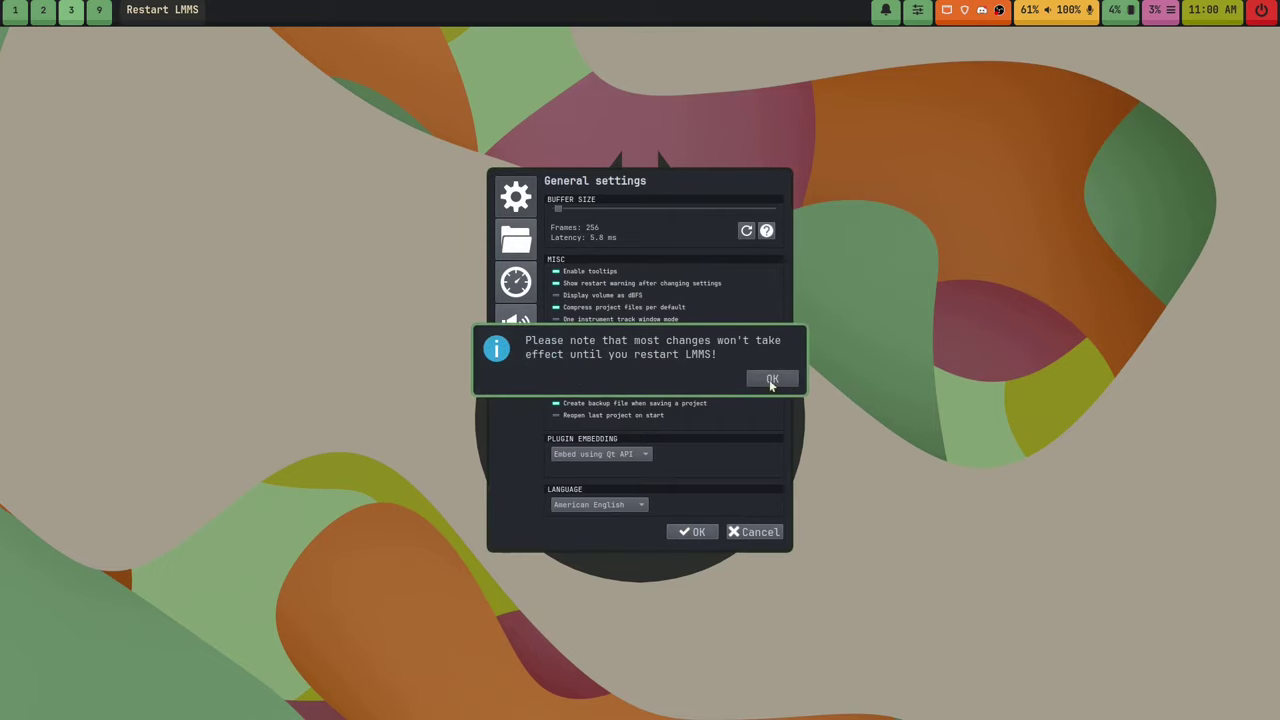
pyautogui.click(771, 382)
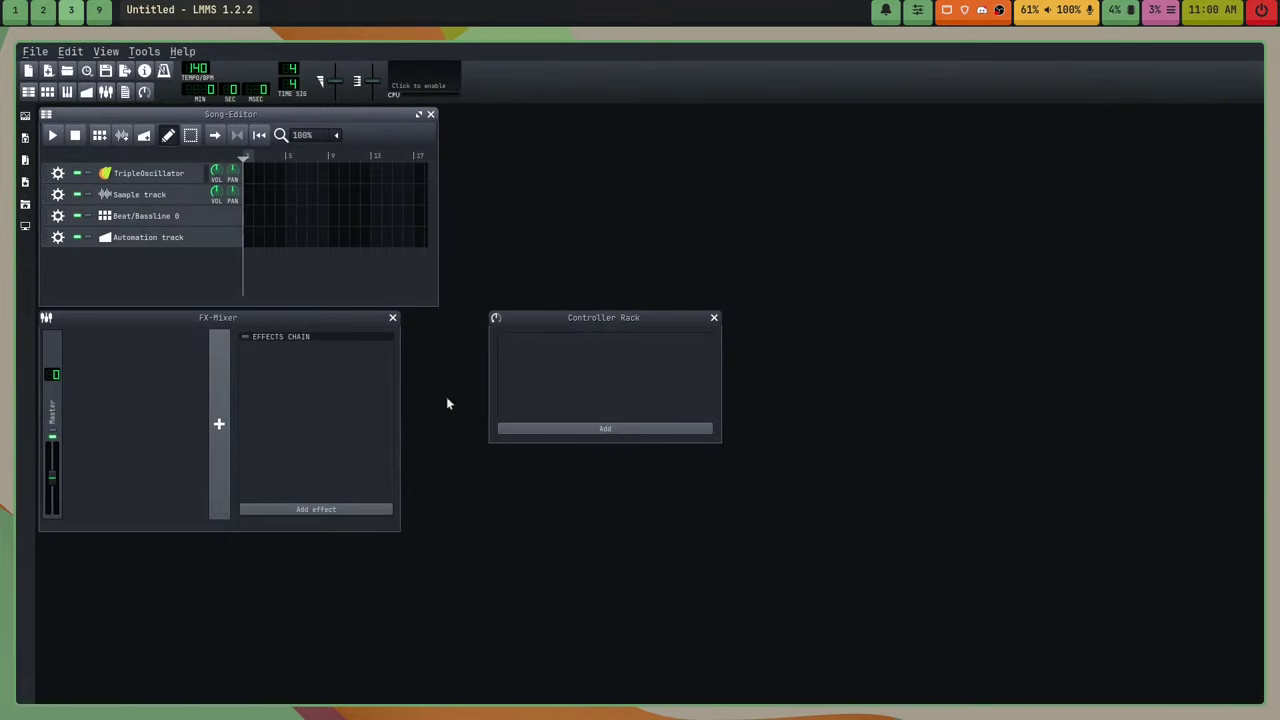
# Spread out the Song-Editor, Controller Rack and FX-Mixer windows in LMMS, and quit the program.
pyautogui.moveTo(246, 115); pyautogui.dragTo(662, 468)
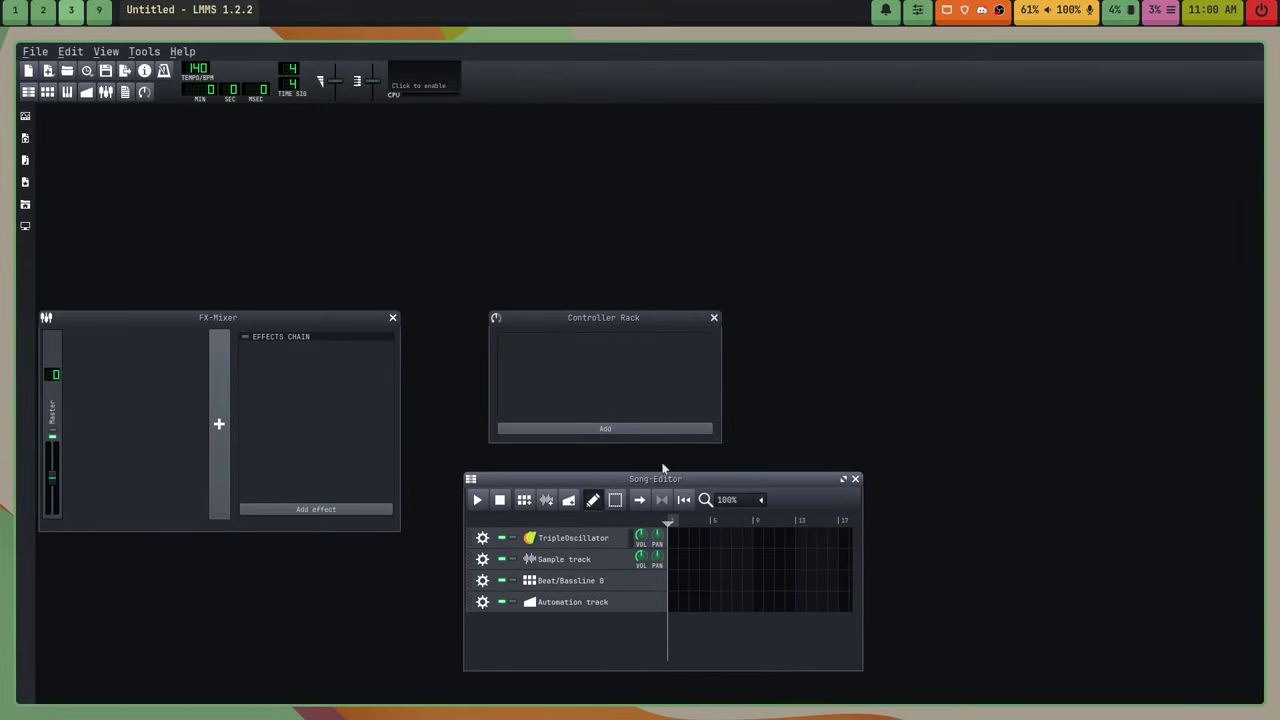
pyautogui.moveTo(623, 318); pyautogui.dragTo(903, 149)
pyautogui.moveTo(244, 322); pyautogui.dragTo(380, 208)
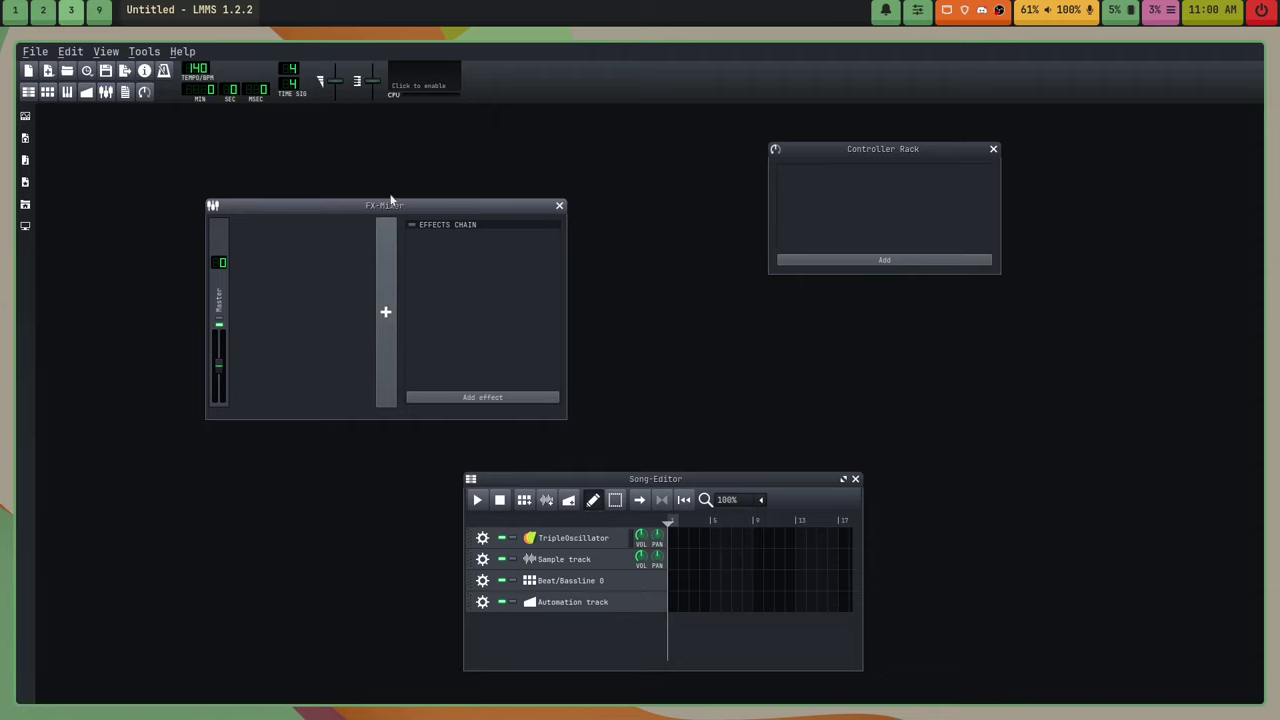
pyautogui.moveTo(388, 212); pyautogui.dragTo(361, 199)
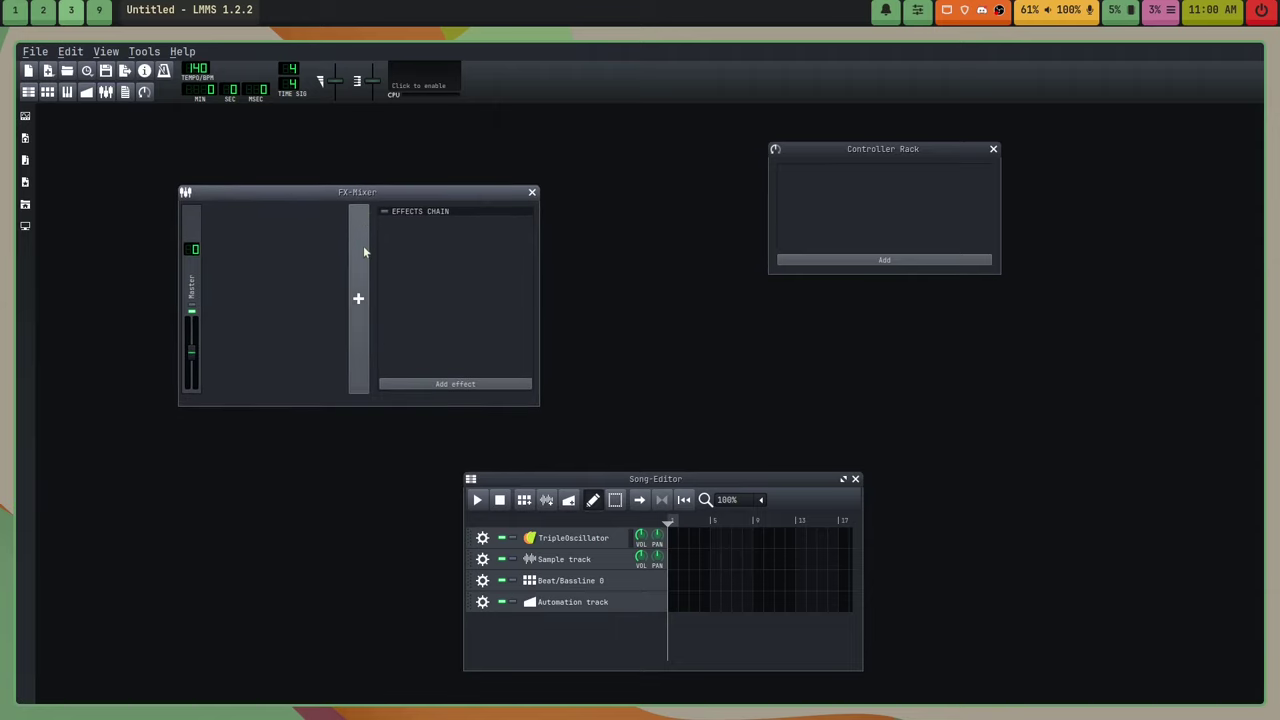
pyautogui.click(35, 51)
pyautogui.click(48, 277)
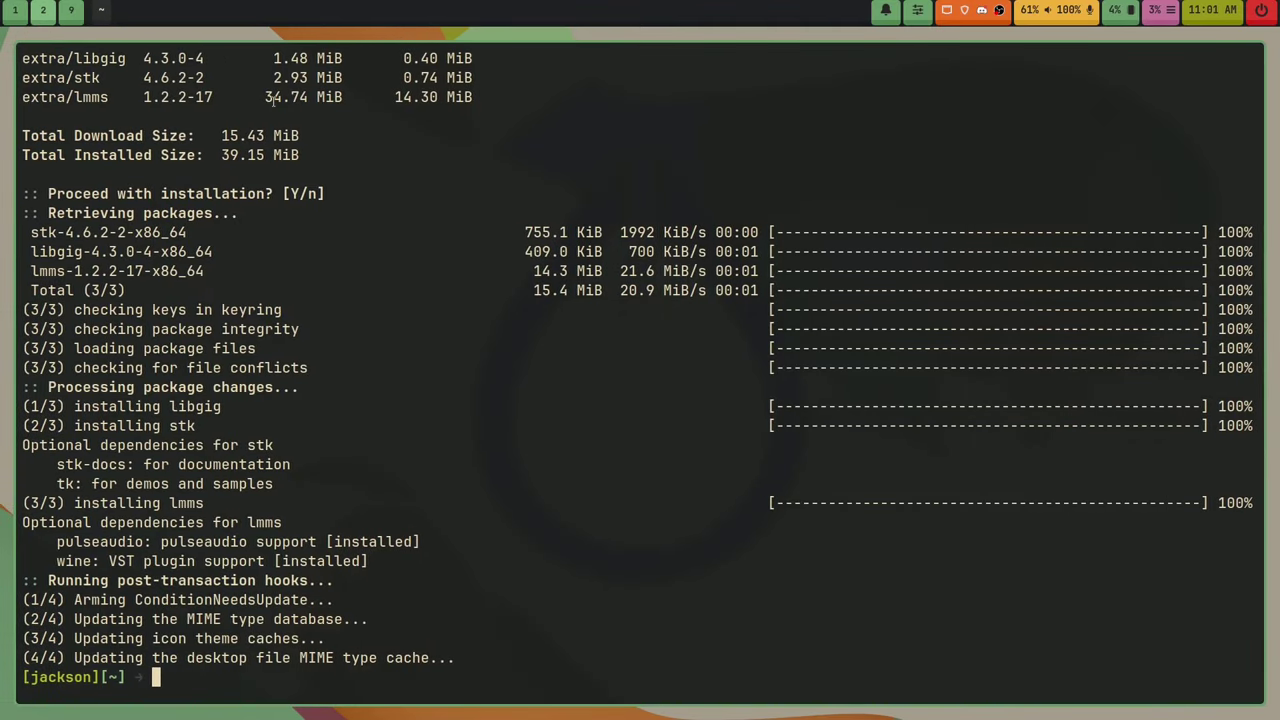
# Uninstall LMMS in the terminal with sudo pacman -Rns lmms, accepting the package removal, and exit the terminal.
pyautogui.write('s')
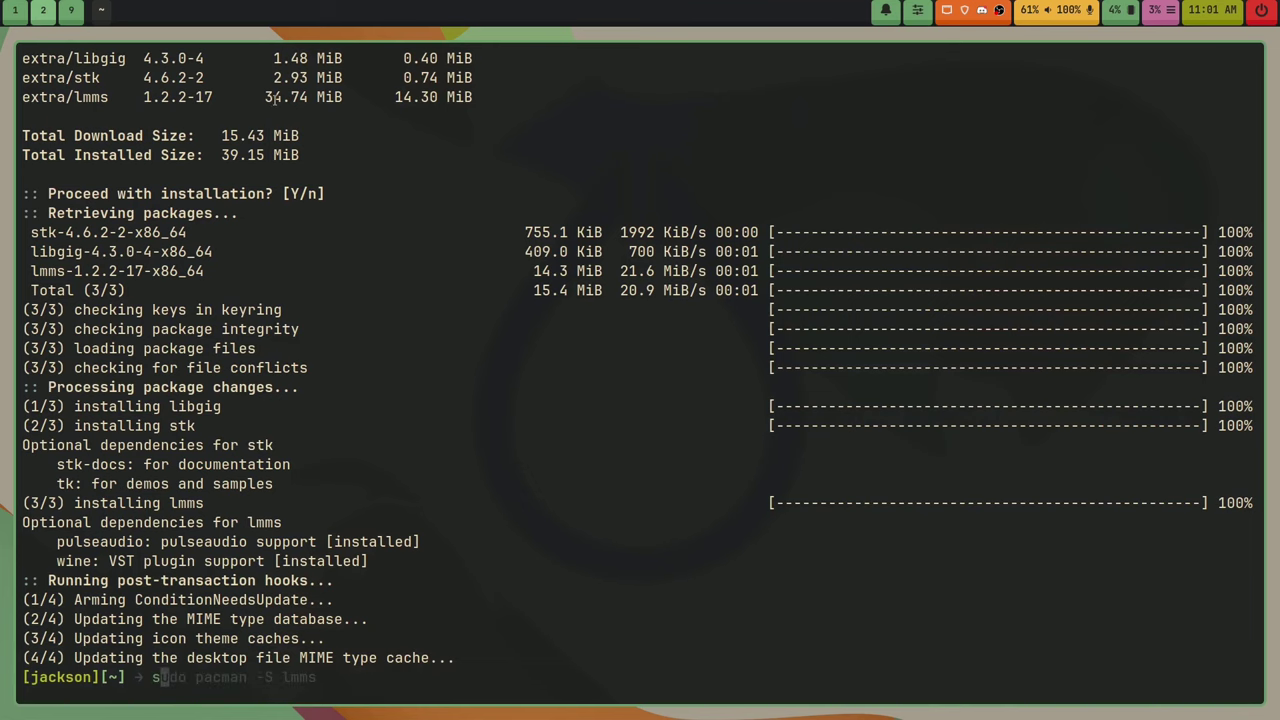
pyautogui.press('Right')
pyautogui.write('Rns')
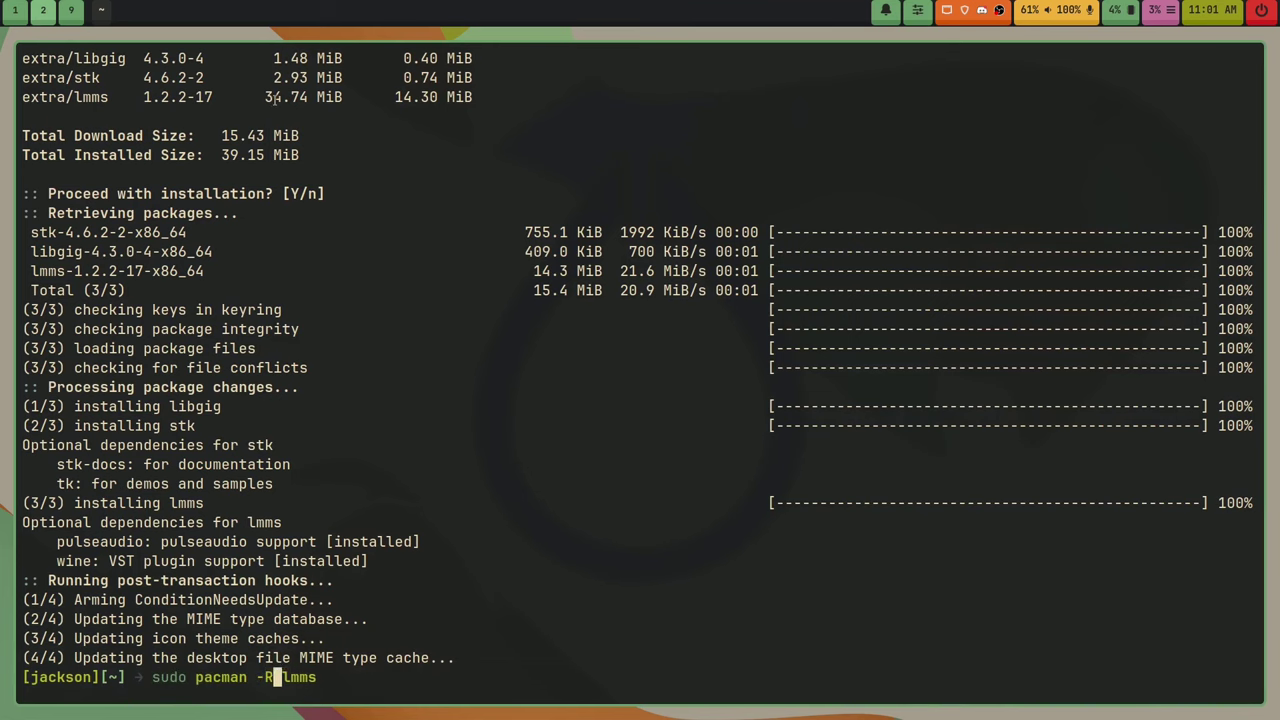
pyautogui.press('Return')
pyautogui.press('Return')
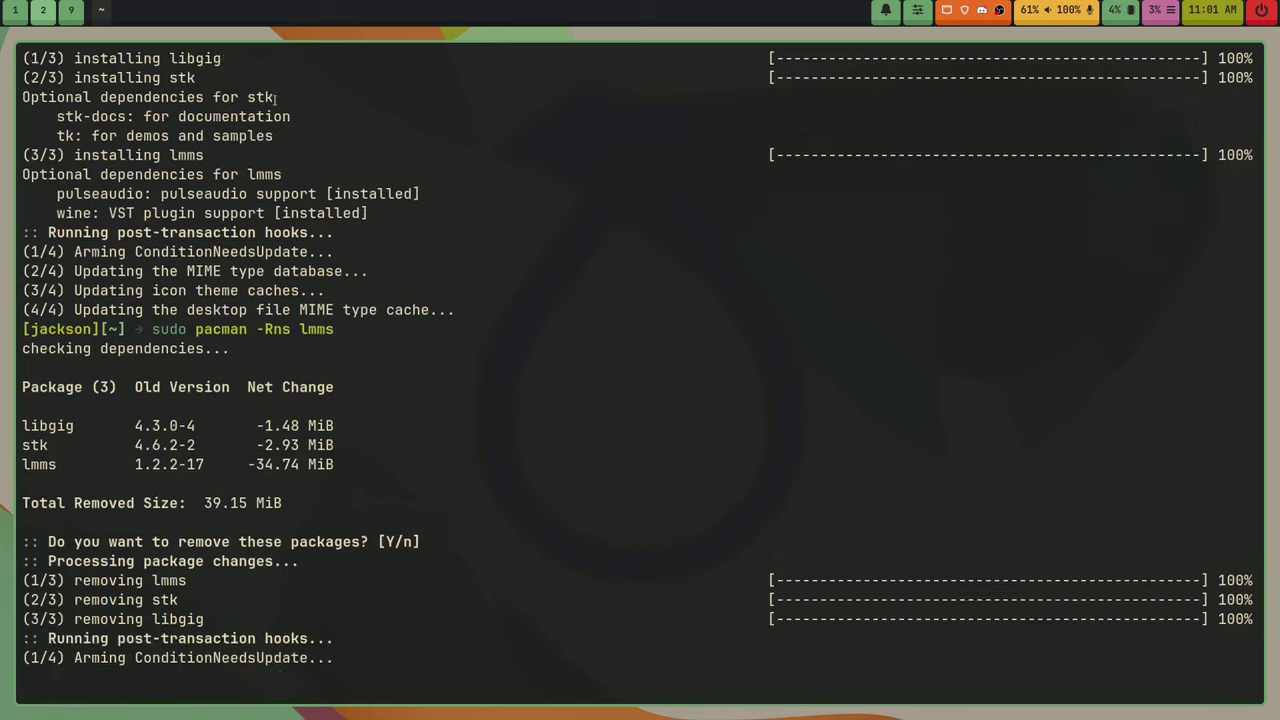
pyautogui.write('exit')
pyautogui.press('Return')
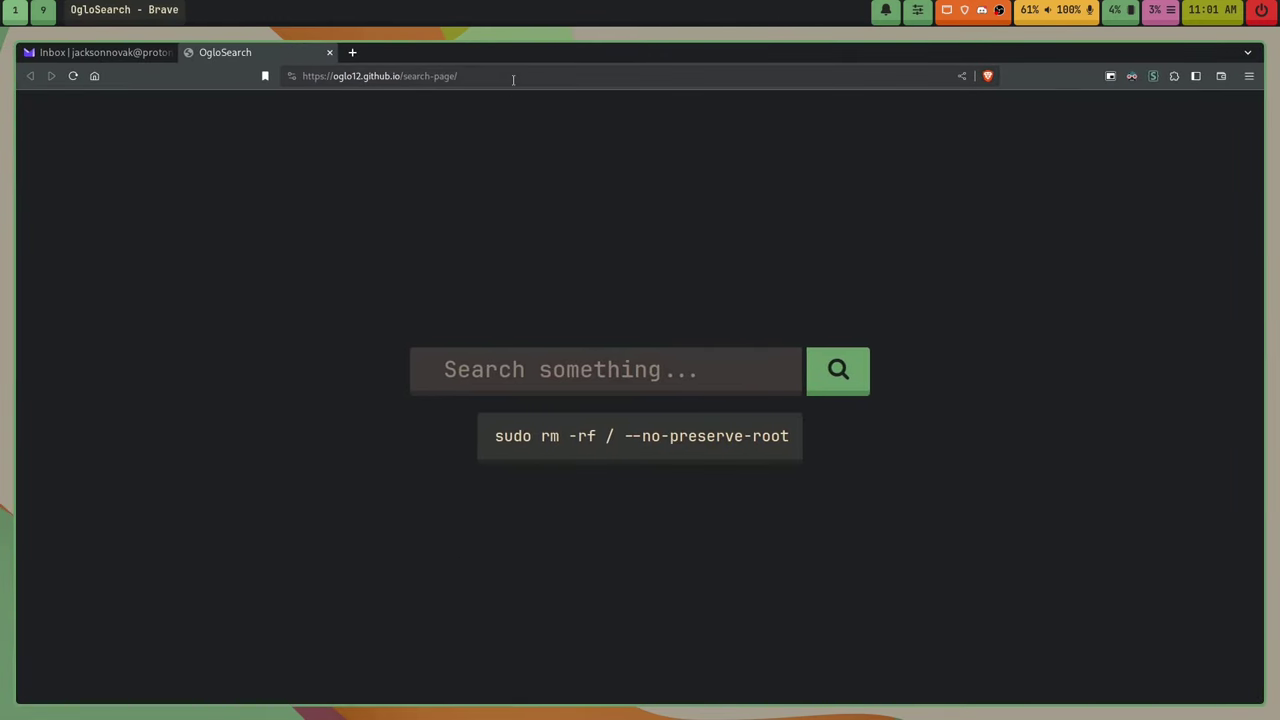
# Switch to Brave and load the JummBox site at jummbus.bitbucket.io in the OgloSearch tab.
pyautogui.click(513, 78)
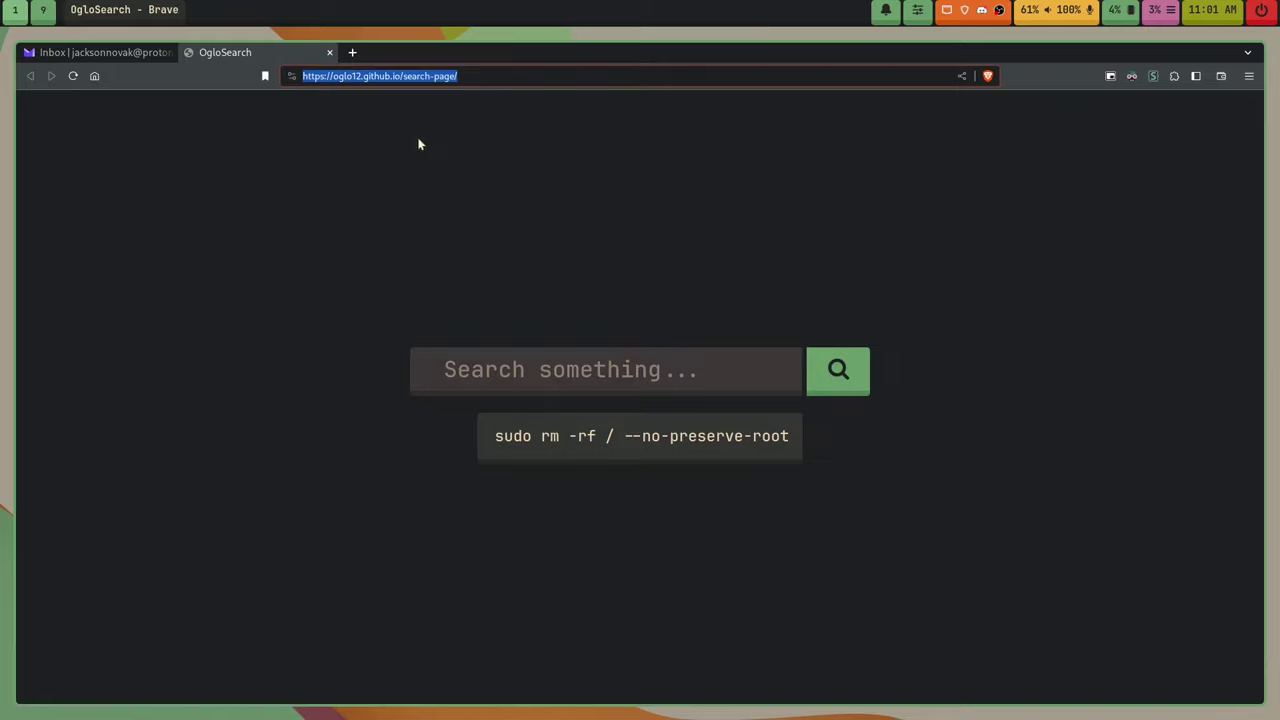
pyautogui.write('jum')
pyautogui.press('Return')
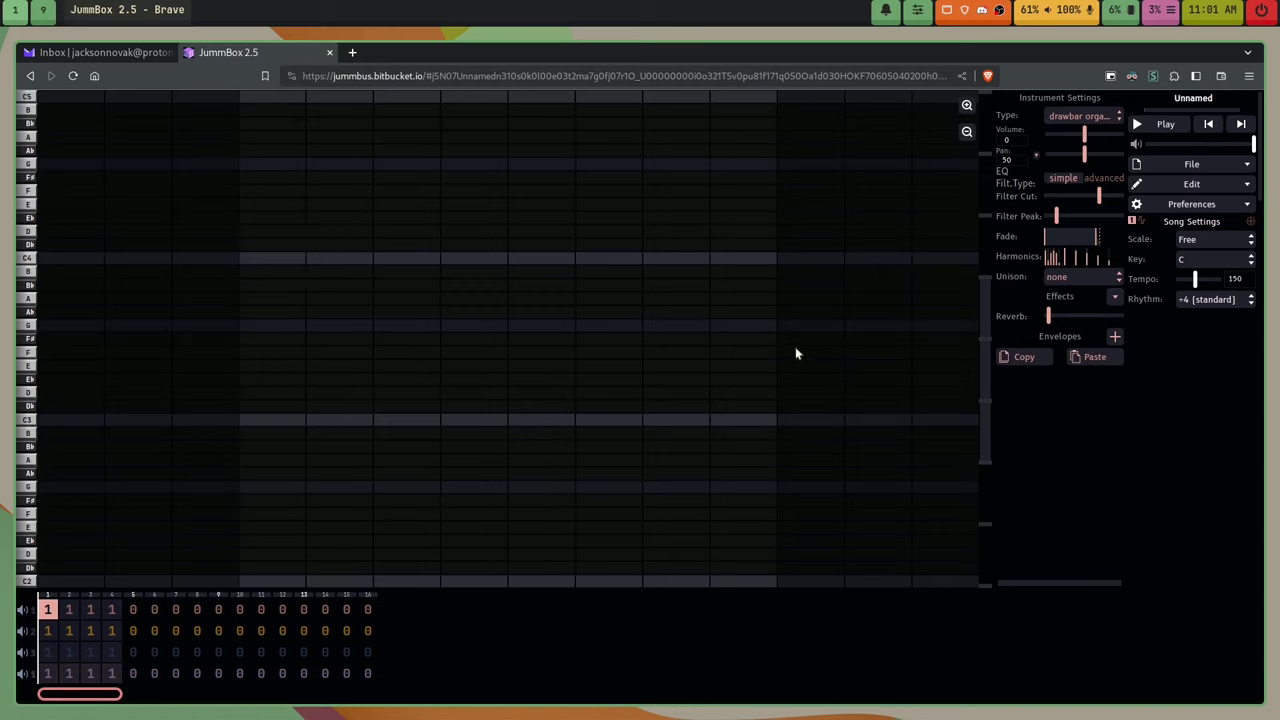
# Review the editor's layout options in the preferences and confirm the Long layout.
pyautogui.click(1196, 206)
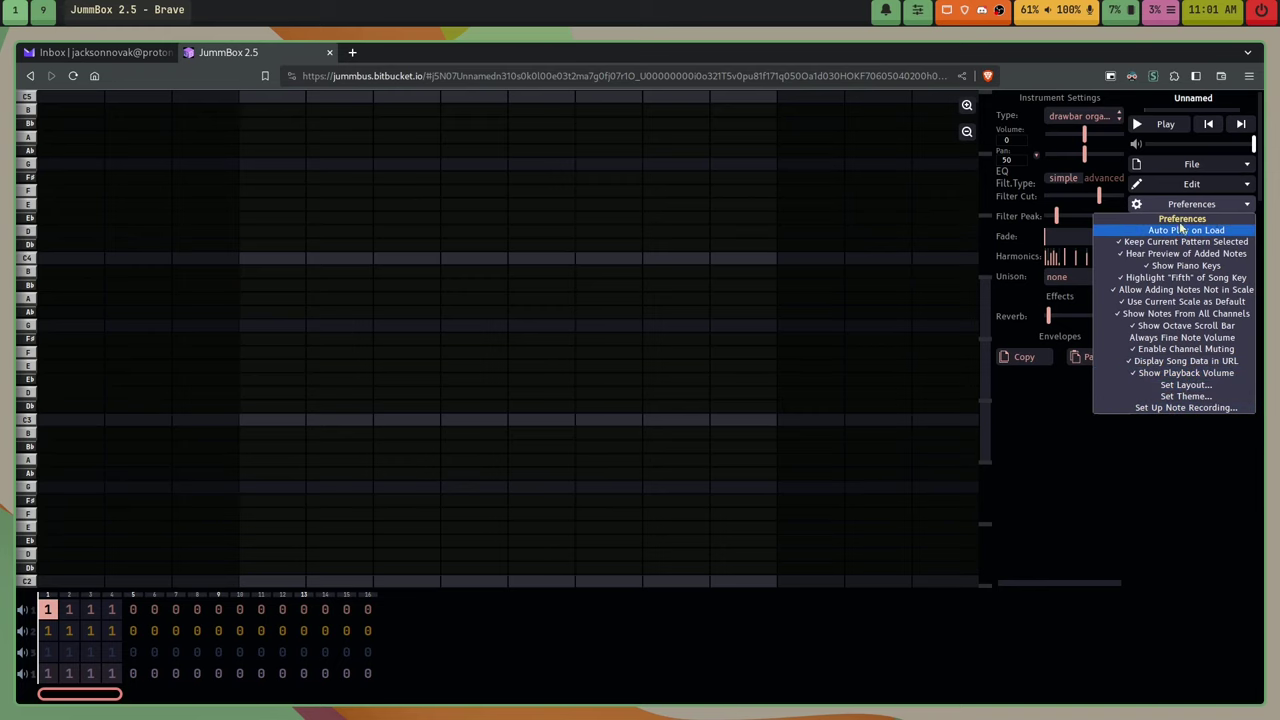
pyautogui.click(1183, 386)
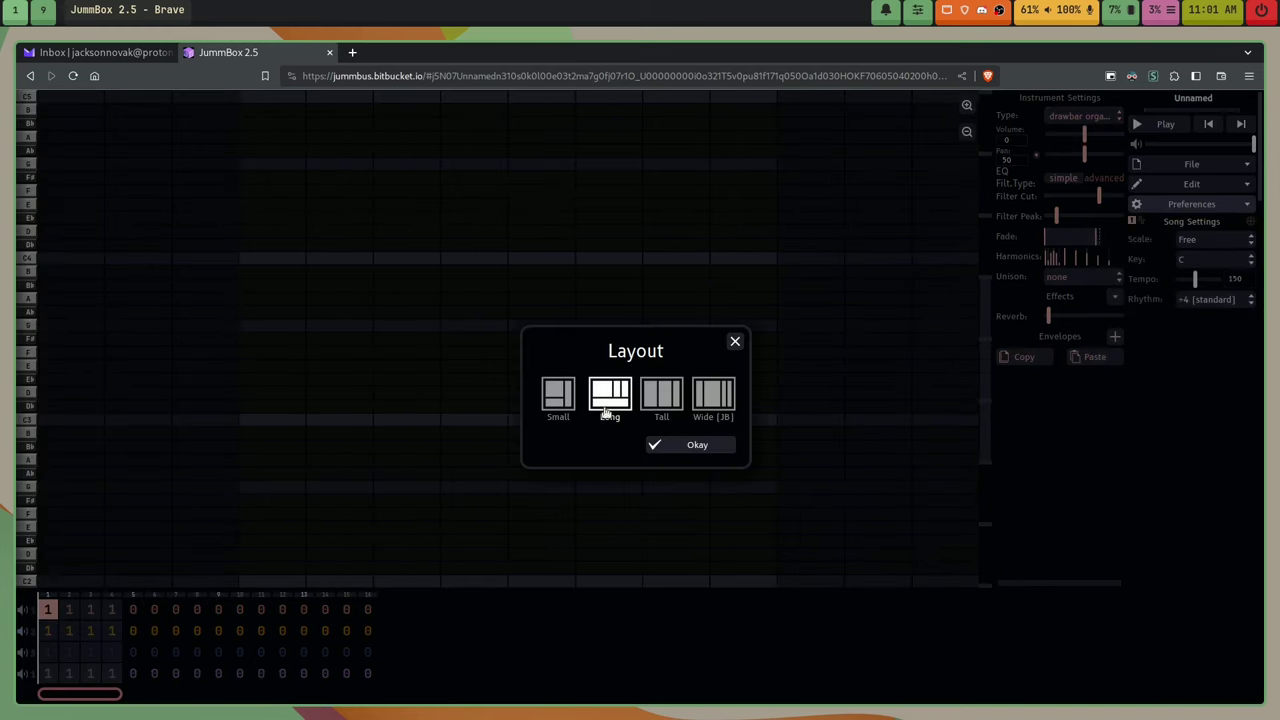
pyautogui.click(706, 448)
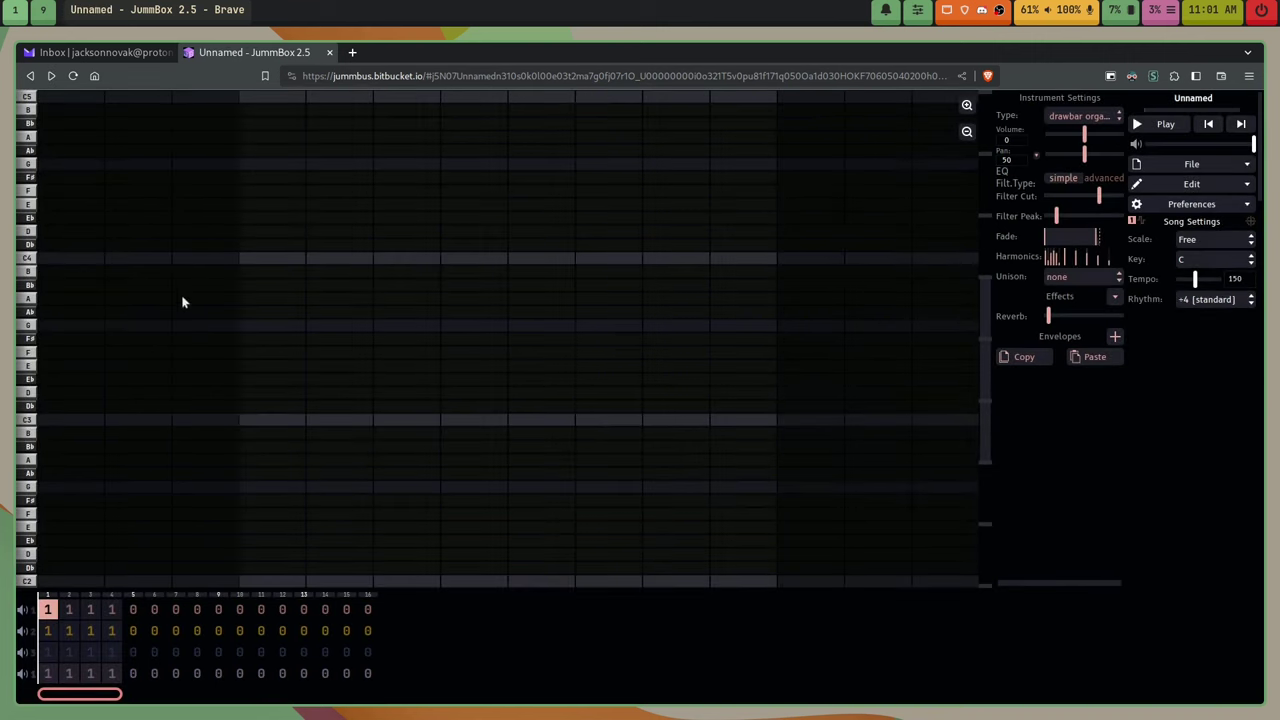
# Add four notes to the first channel's bar 1 pattern: C4, E♭3, B3 and D♭3.
pyautogui.click(322, 258)
pyautogui.click(423, 379)
pyautogui.click(625, 271)
pyautogui.click(659, 406)
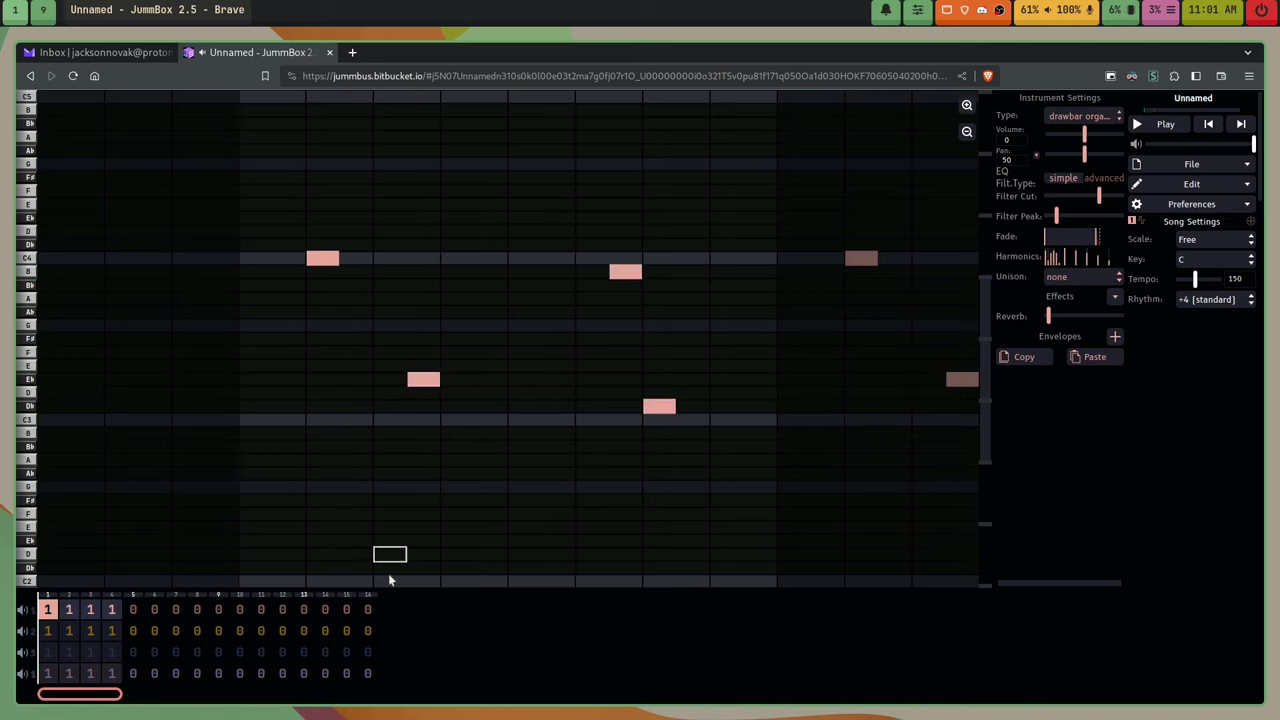
# Add the notes F2, C3, F3 and G3 to the second channel's bar 1 pattern.
pyautogui.click(47, 630)
pyautogui.click(322, 352)
pyautogui.click(457, 258)
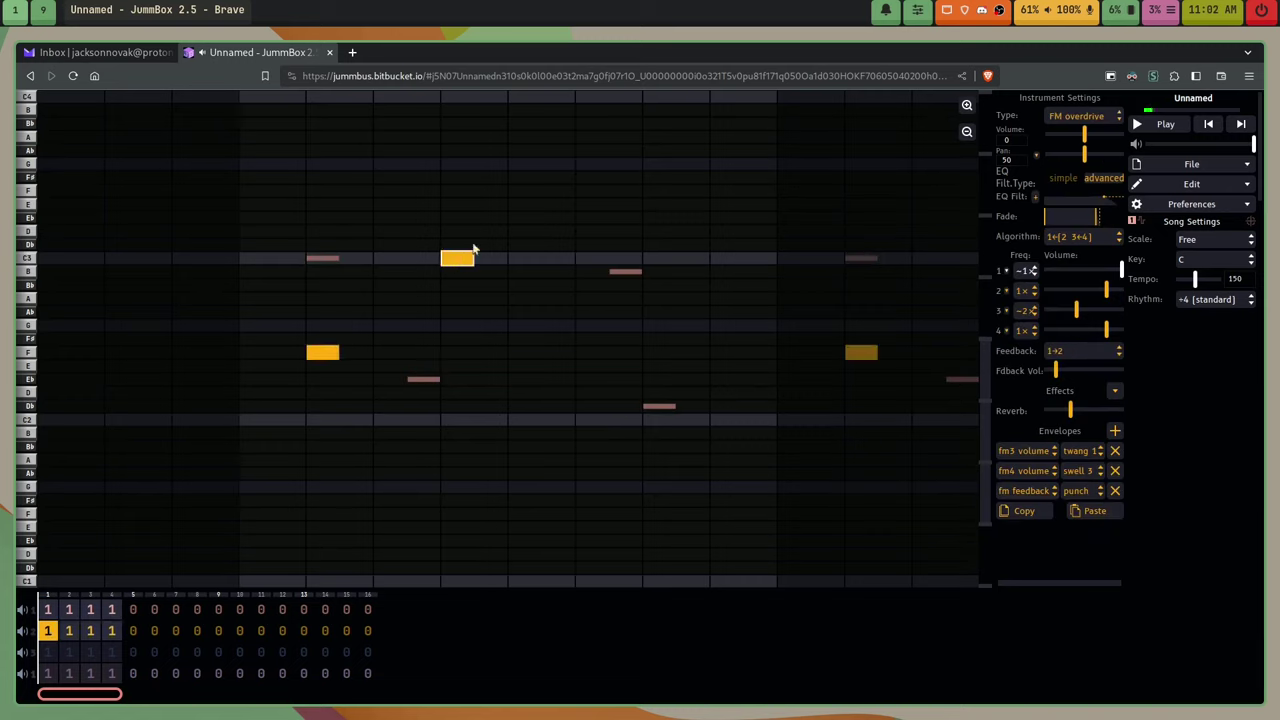
pyautogui.click(533, 190)
pyautogui.click(734, 165)
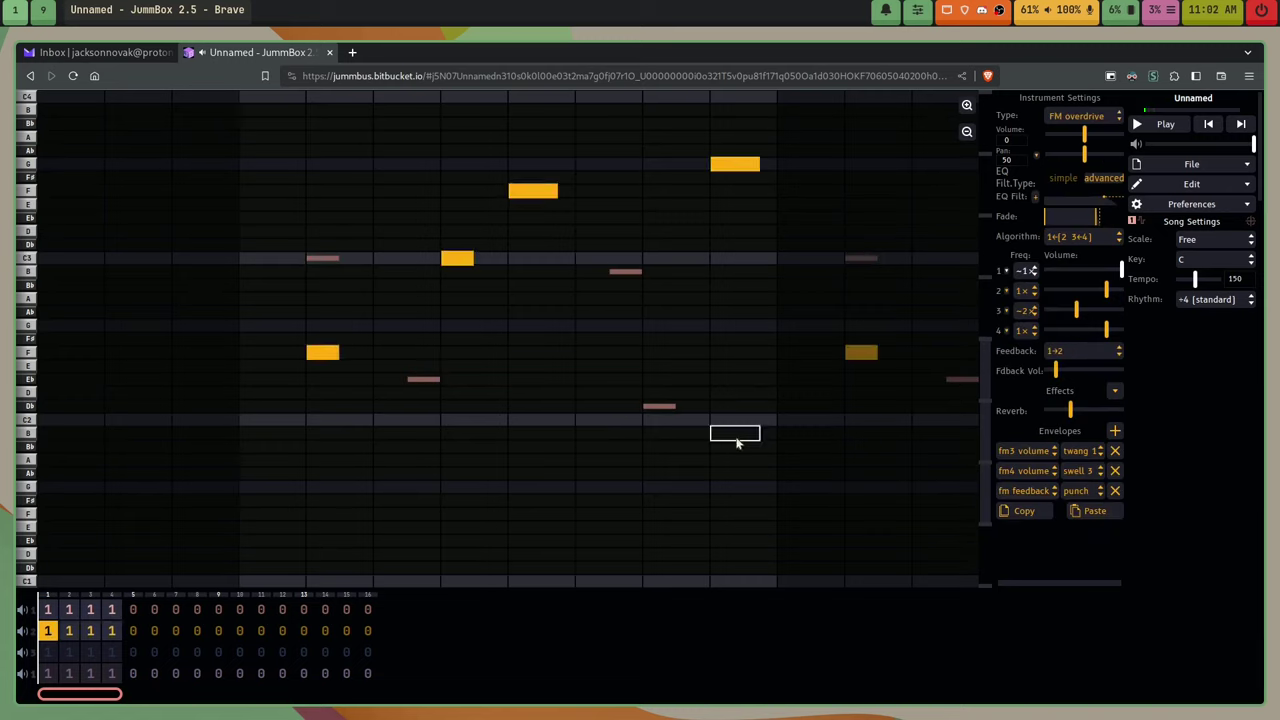
# Play the short song from the first channel's bar 1, pause it, and reselect that bar.
pyautogui.click(47, 609)
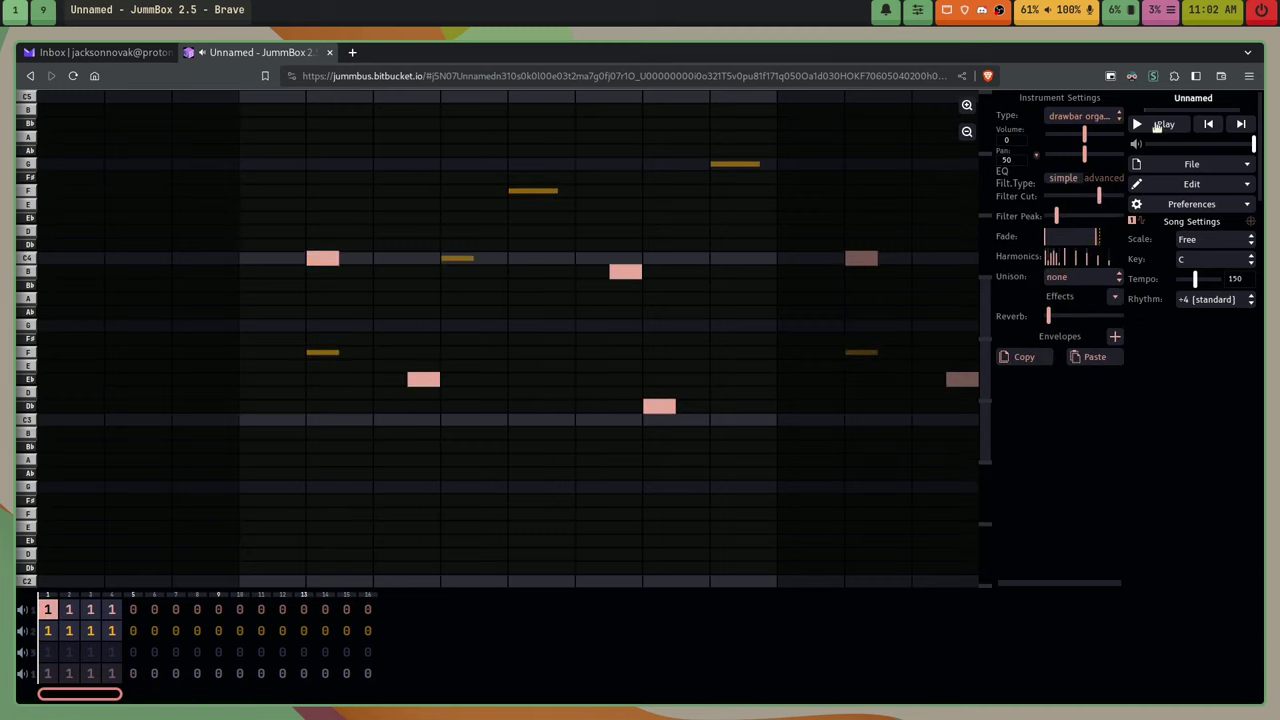
pyautogui.click(1157, 125)
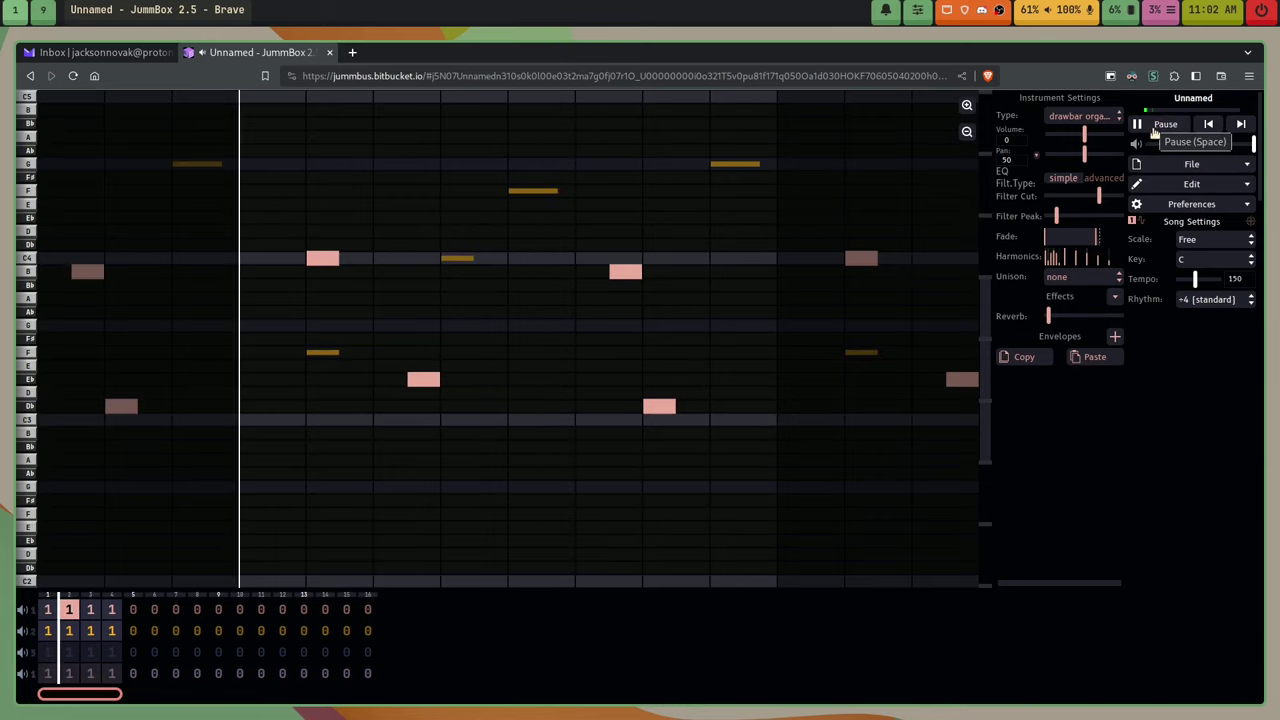
pyautogui.click(1159, 130)
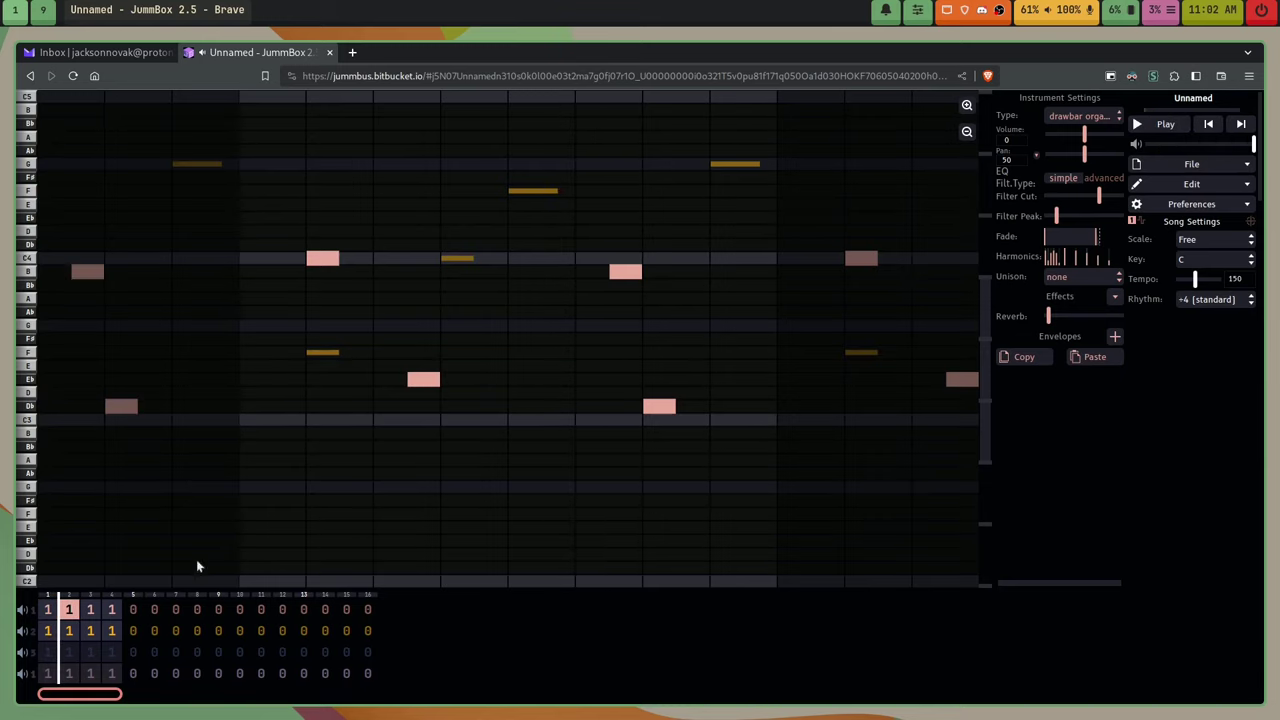
pyautogui.click(46, 614)
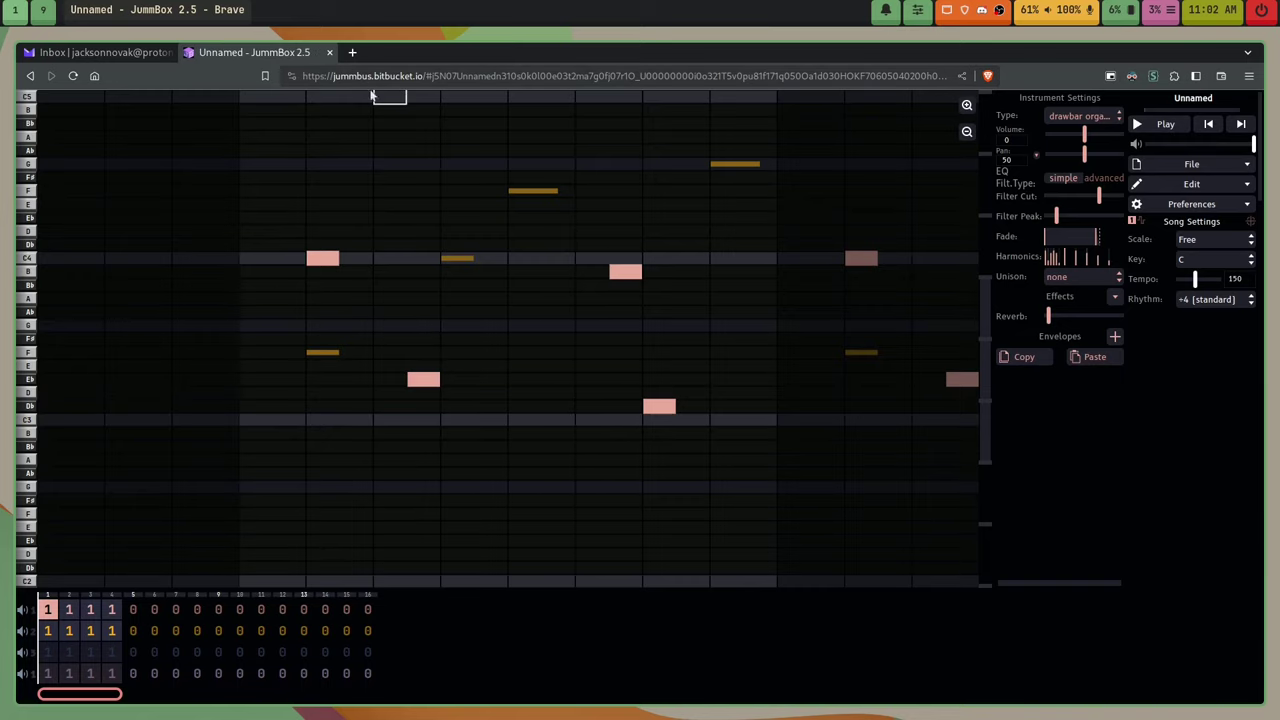
# Open a new browser tab, close the current JummBox tab, and load jummbus.bitbucket.io again in the new one.
pyautogui.click(351, 53)
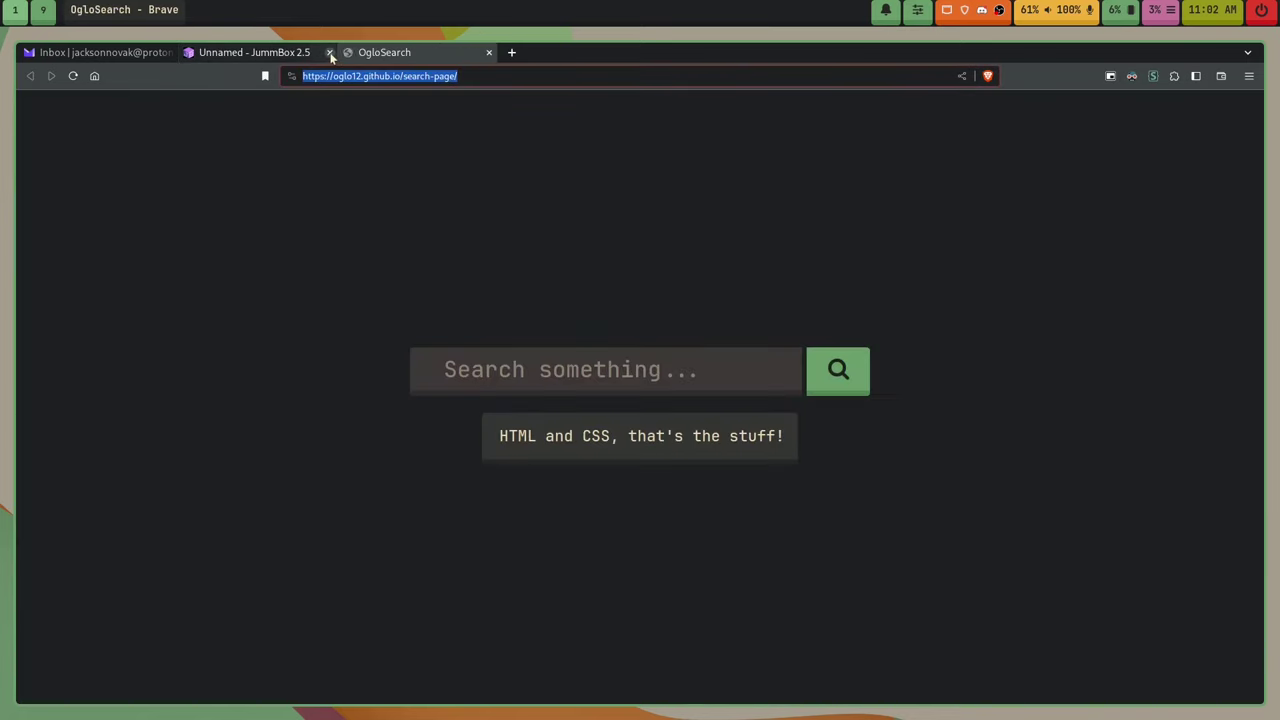
pyautogui.click(323, 52)
pyautogui.write('jum')
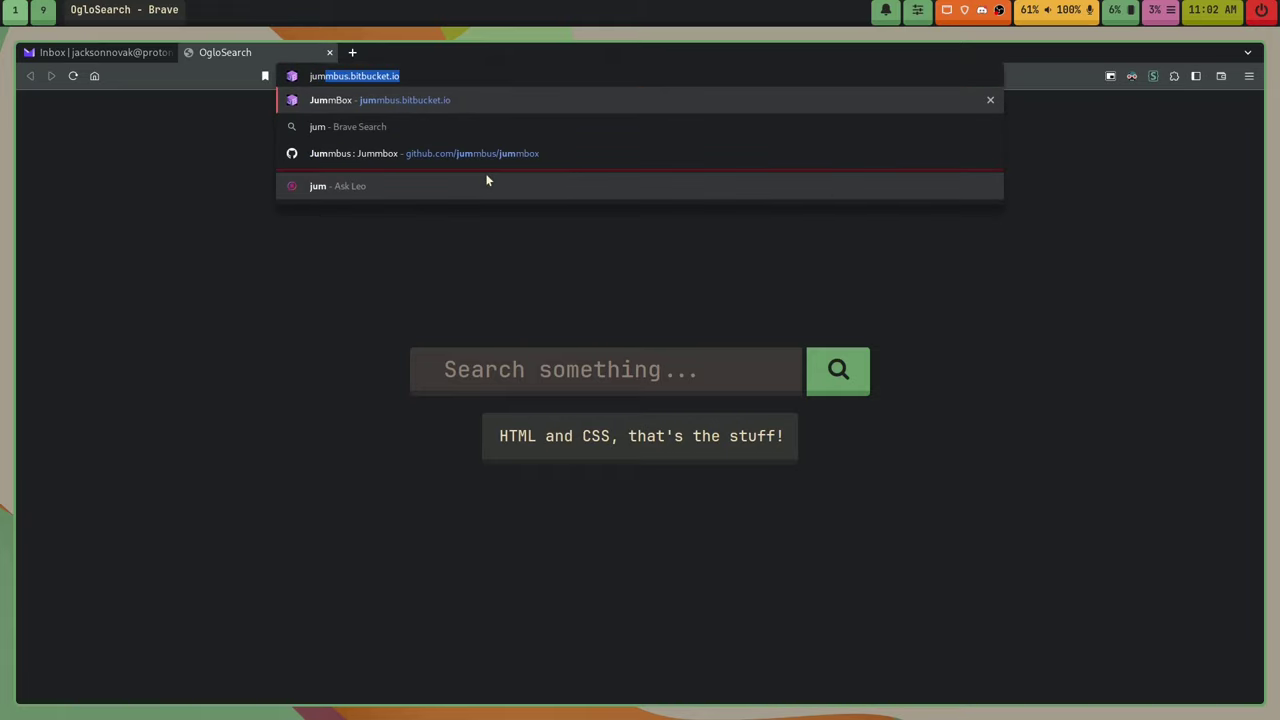
pyautogui.press('Return')
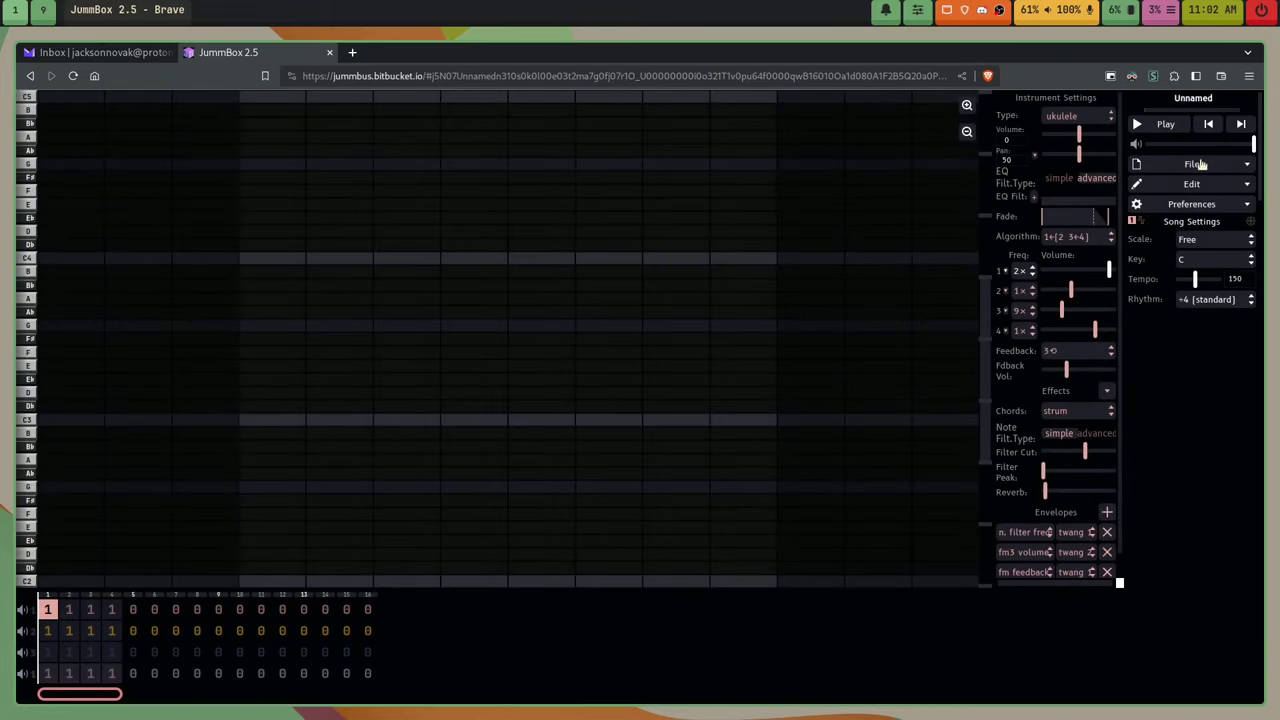
# Import the song file sacred_blocks.json from the home folder's Dev/Simplay-Survival/Assets/assets/music directory.
pyautogui.click(1192, 164)
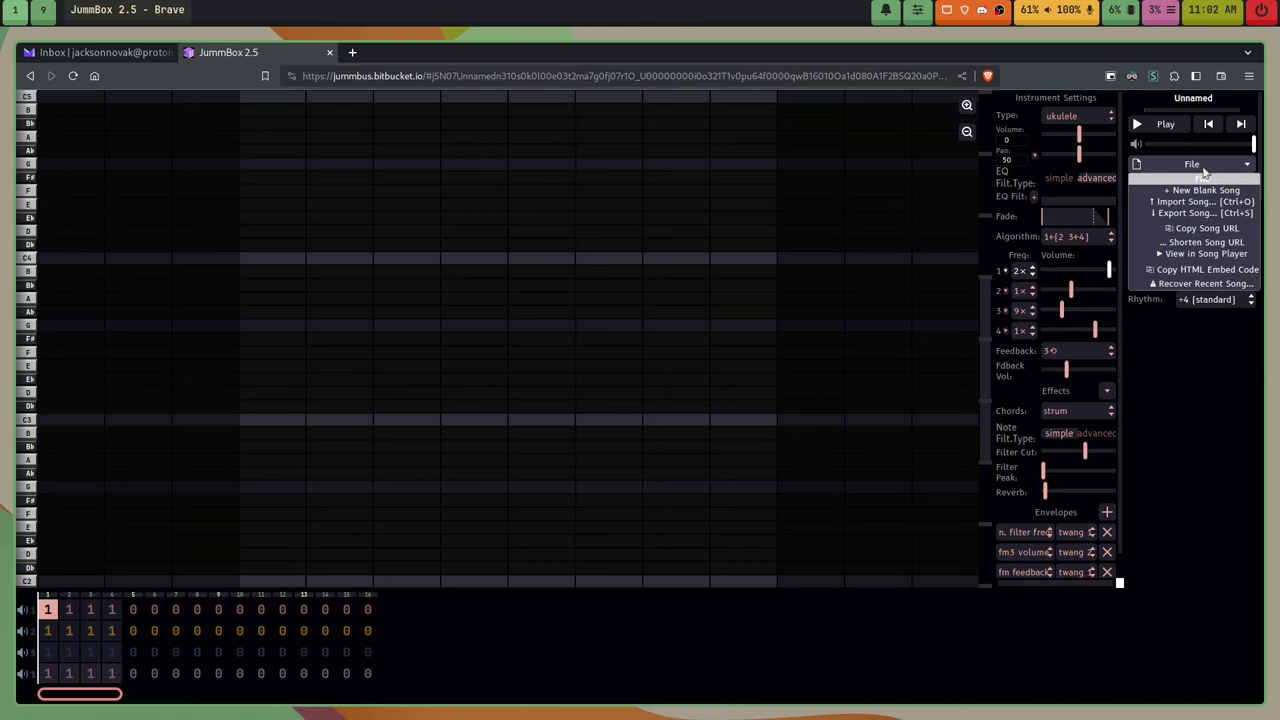
pyautogui.click(1200, 201)
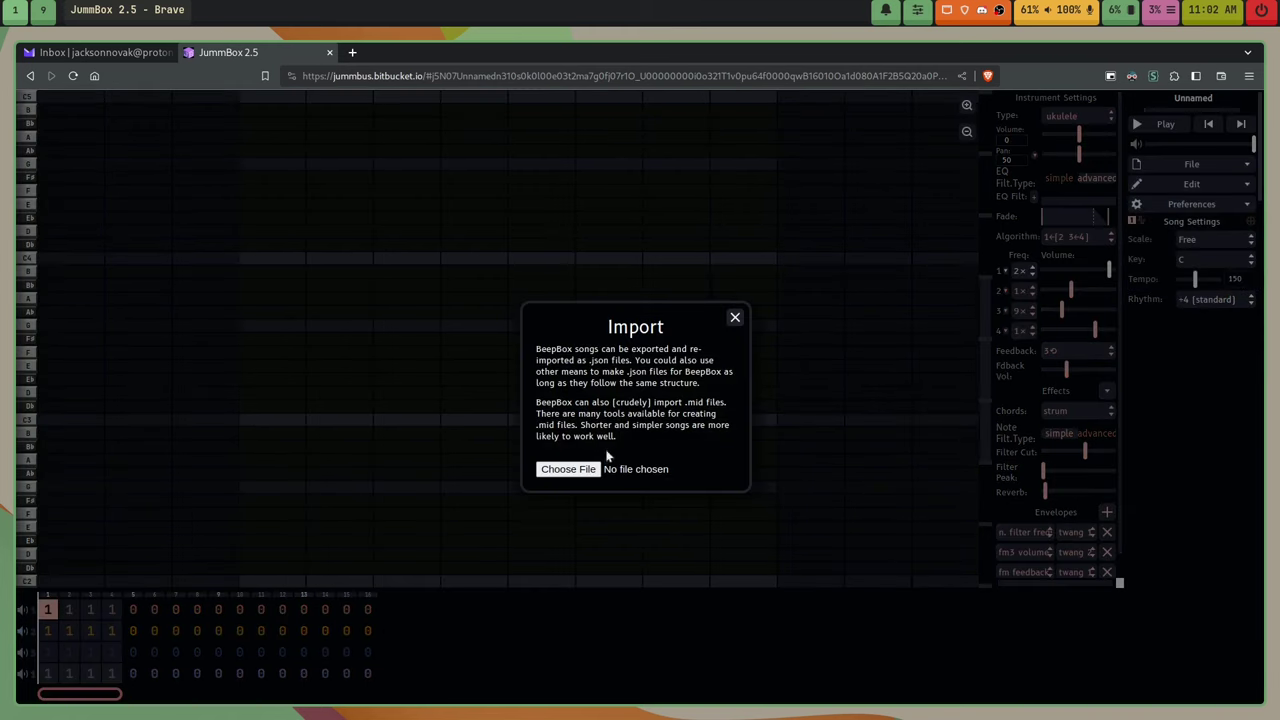
pyautogui.click(568, 469)
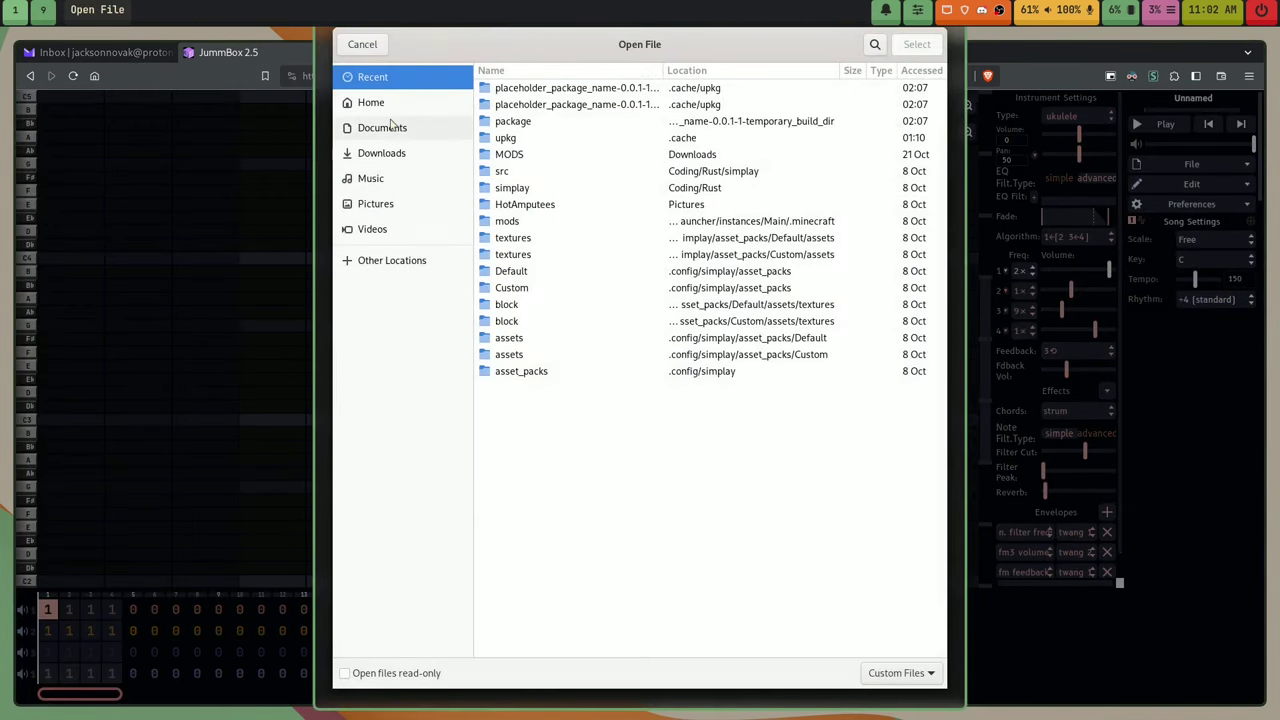
pyautogui.click(397, 102)
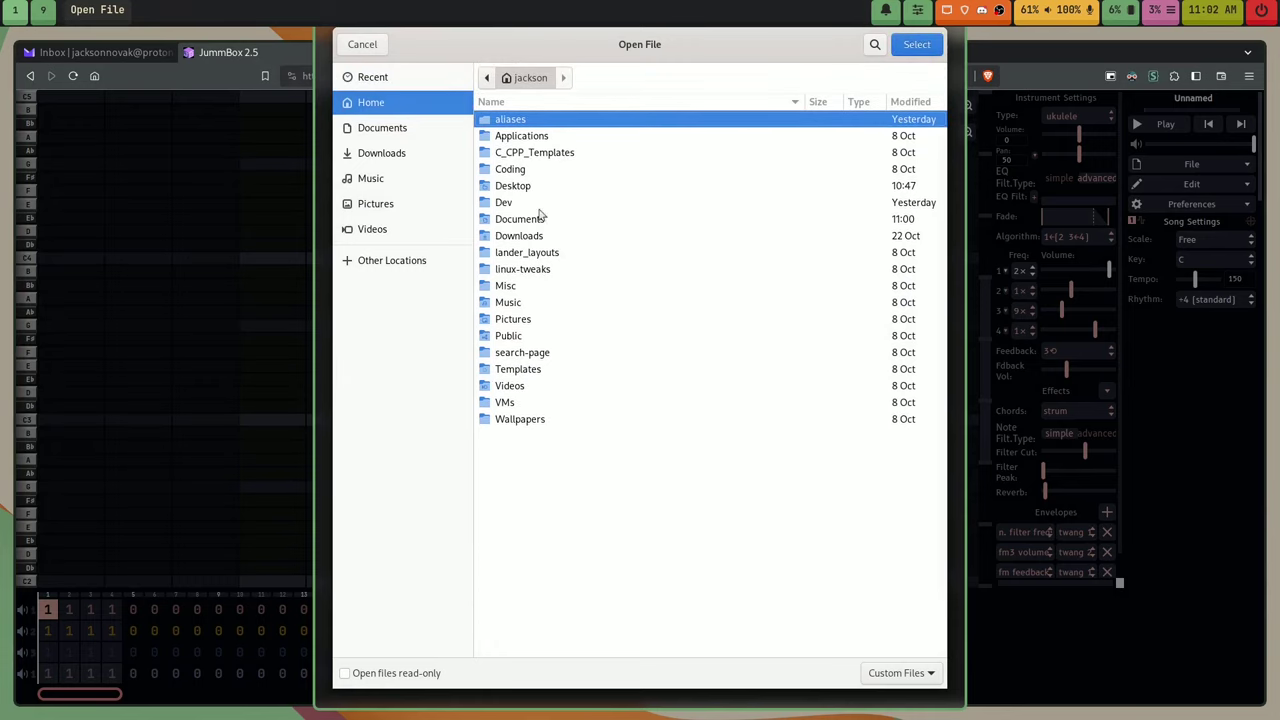
pyautogui.doubleClick(505, 203)
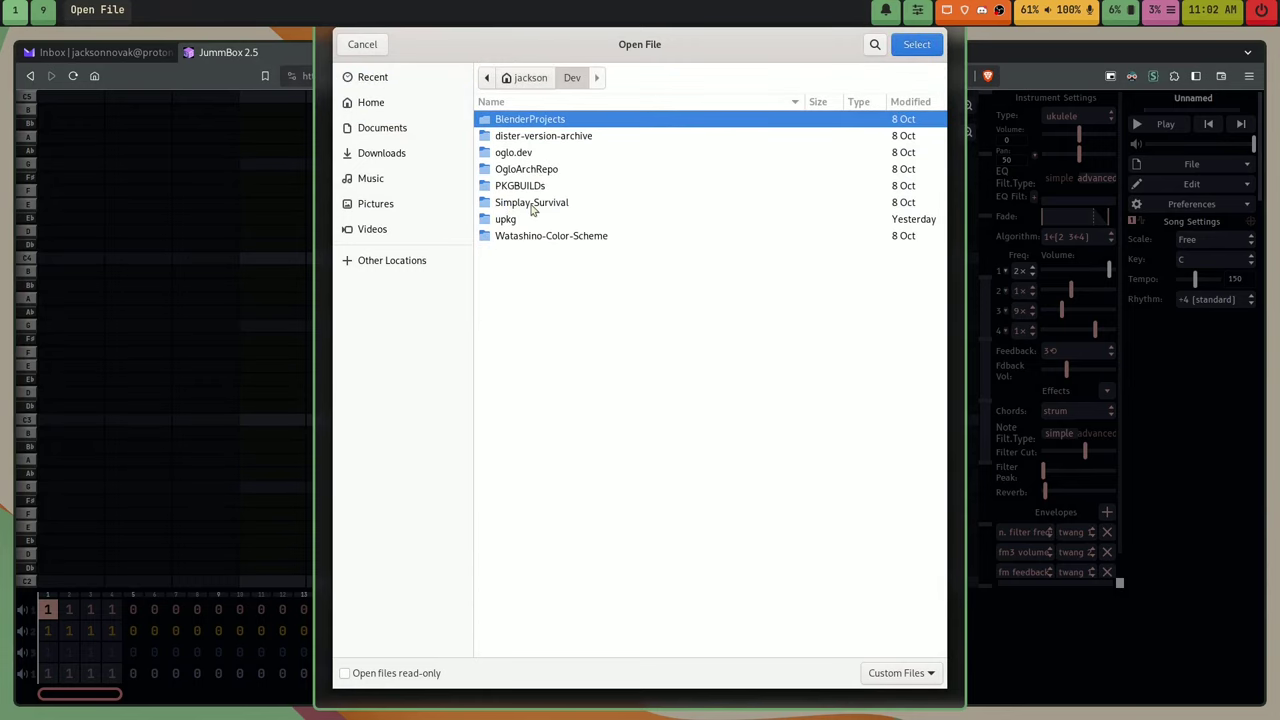
pyautogui.doubleClick(533, 204)
pyautogui.doubleClick(540, 120)
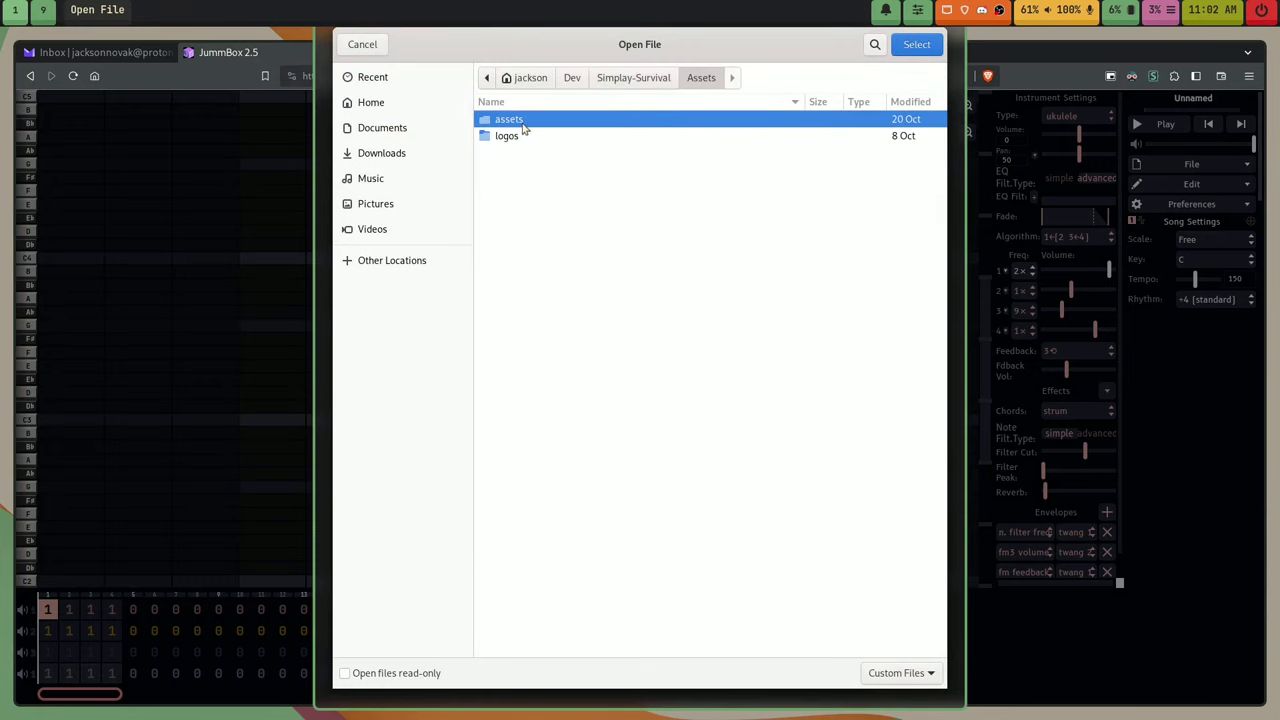
pyautogui.doubleClick(510, 120)
pyautogui.doubleClick(510, 153)
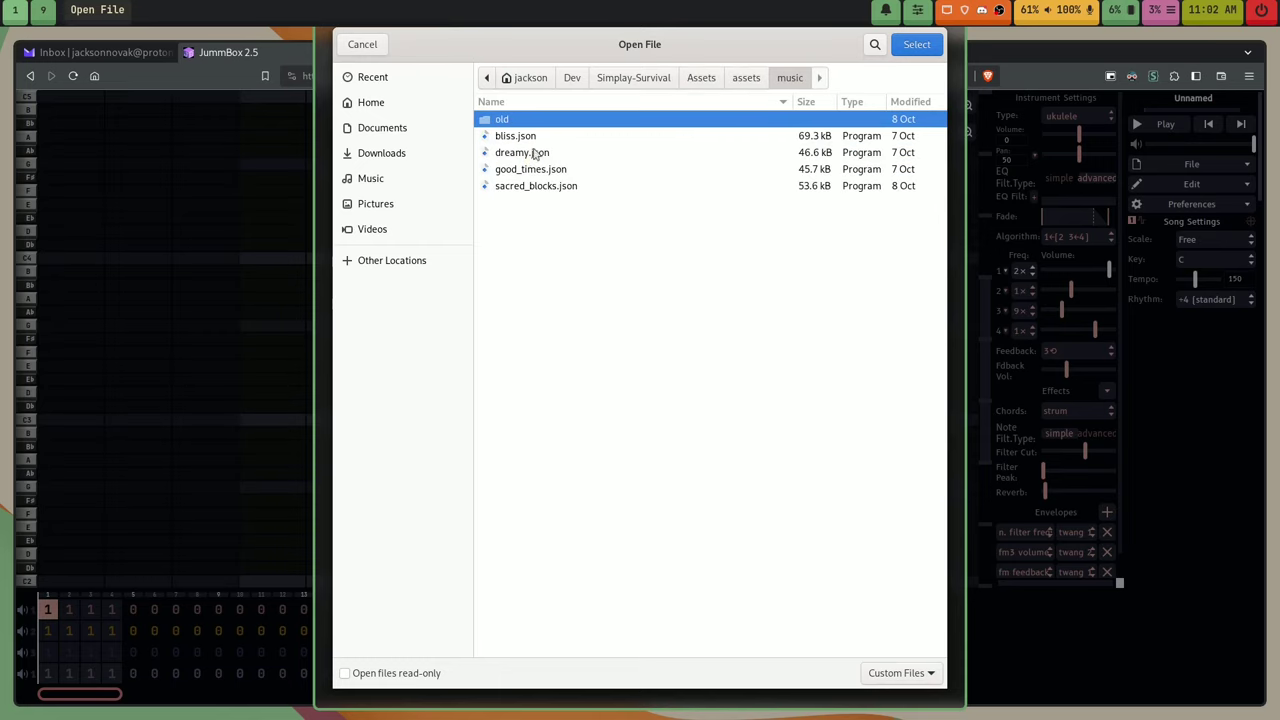
pyautogui.doubleClick(530, 187)
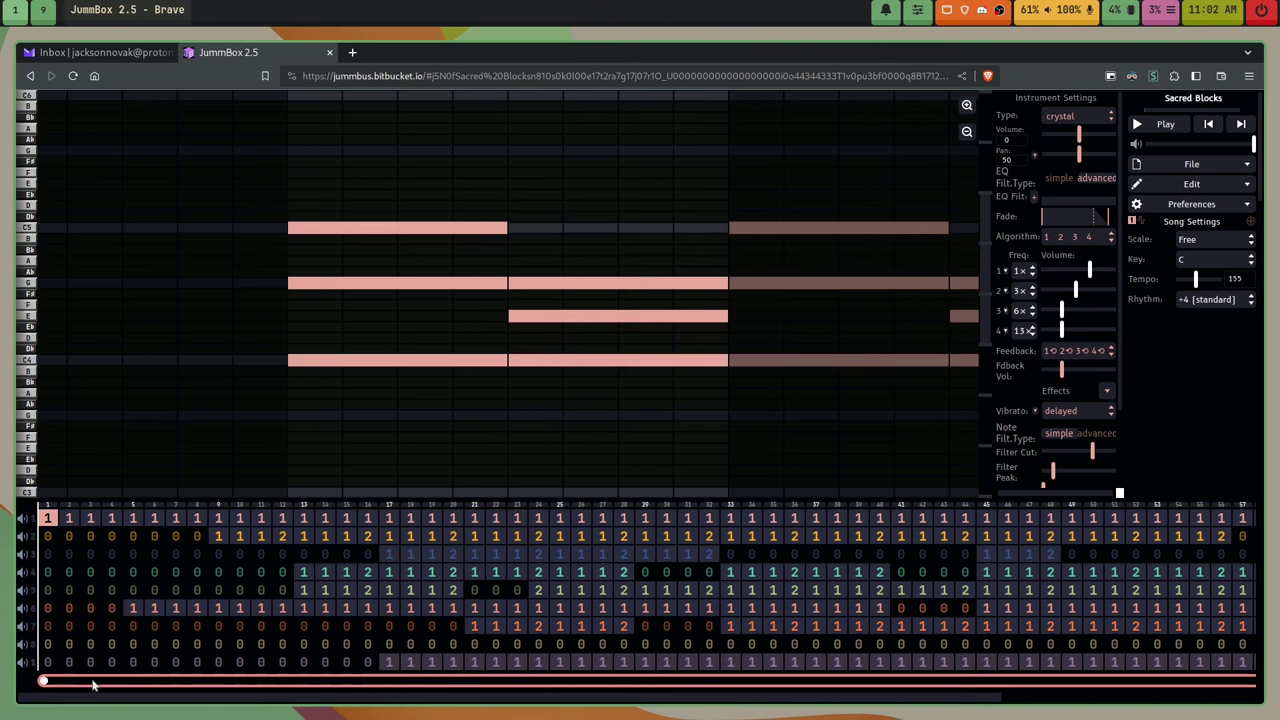
# Look over the imported song's bars through to the end and the available song editing commands.
pyautogui.hscroll(5, 660, 570)
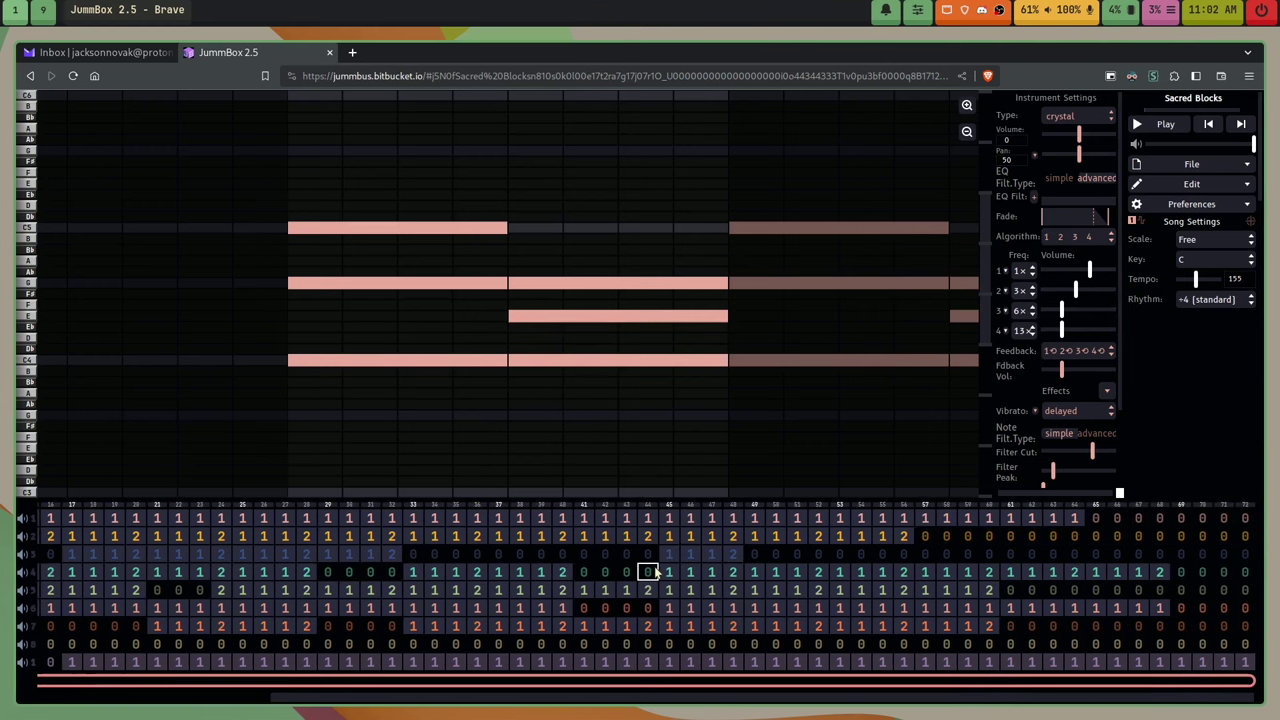
pyautogui.hscroll(2, 652, 560)
pyautogui.click(1192, 185)
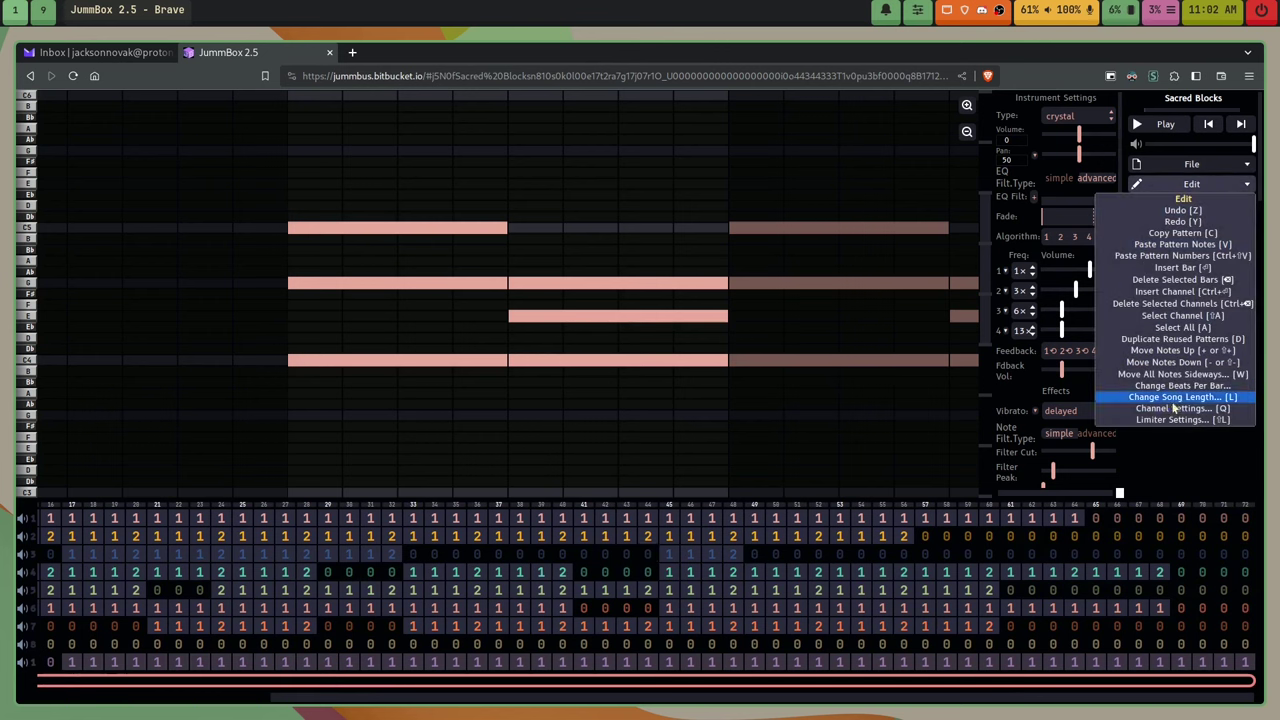
pyautogui.click(1188, 187)
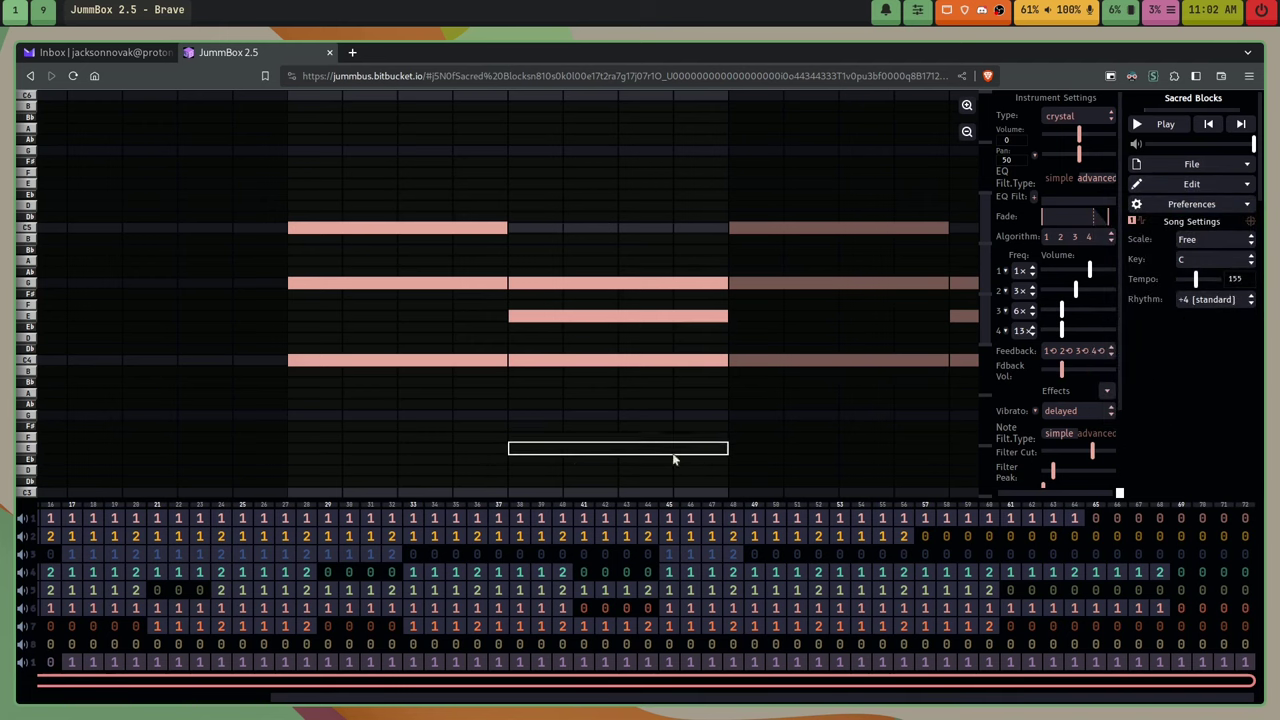
pyautogui.hscroll(-8, 580, 590)
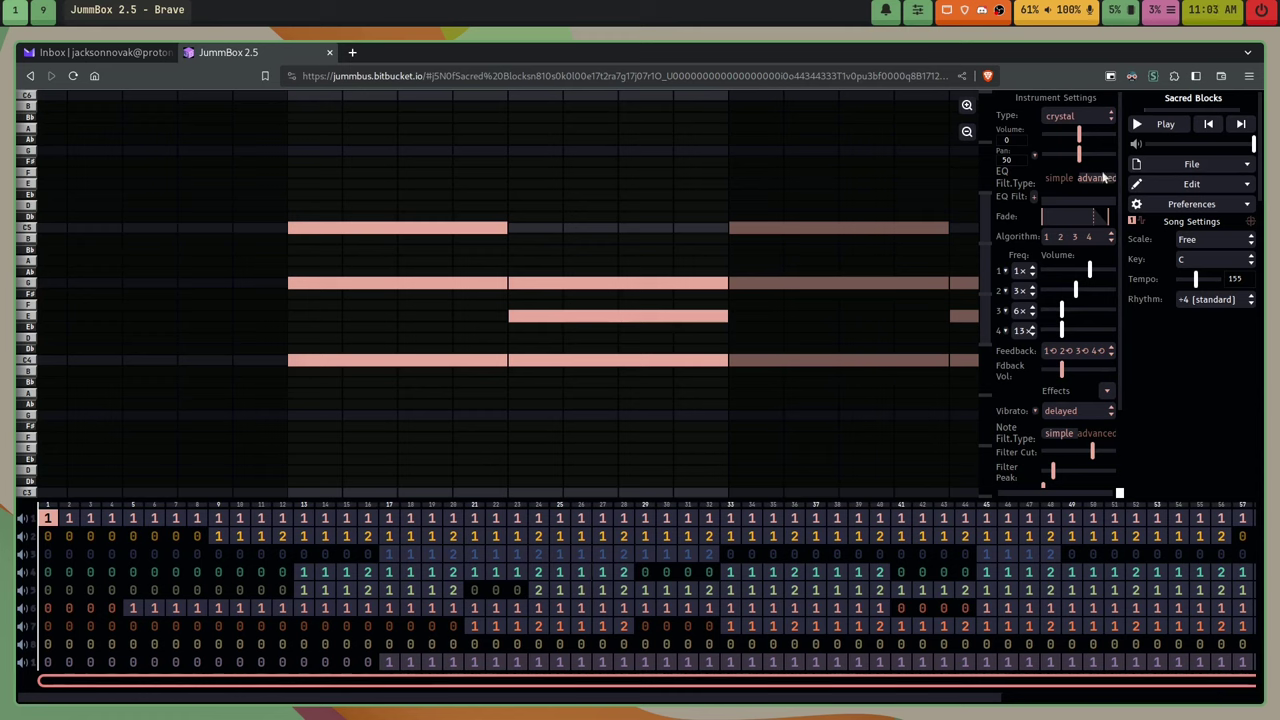
# Play Sacred Blocks from the start and view the patterns of channels 6, 2, 5 and 4 during playback.
pyautogui.click(1160, 125)
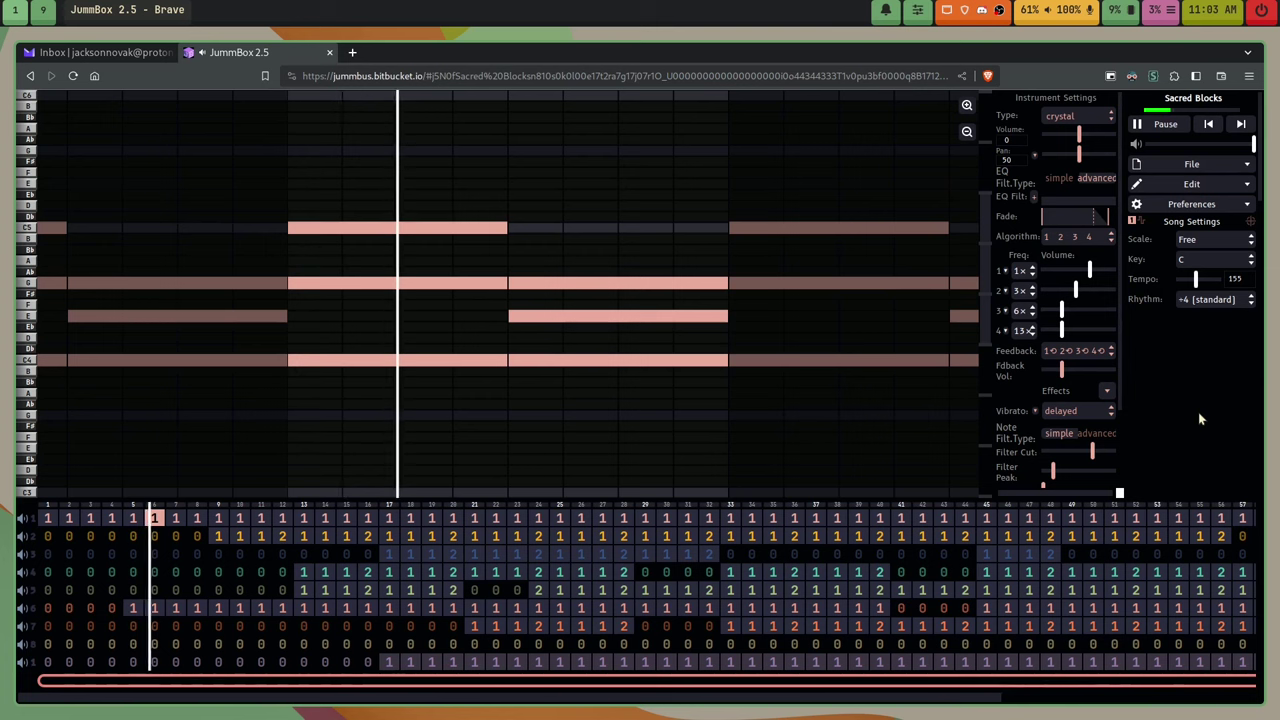
pyautogui.click(176, 607)
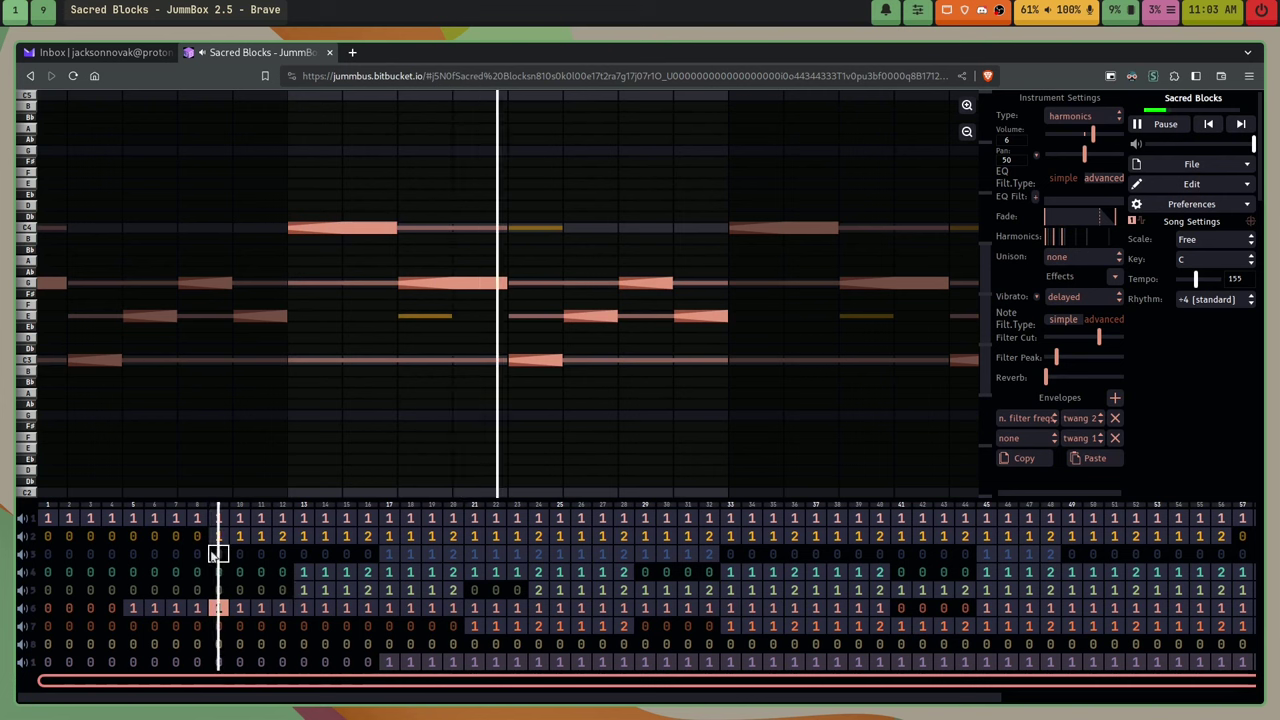
pyautogui.click(263, 537)
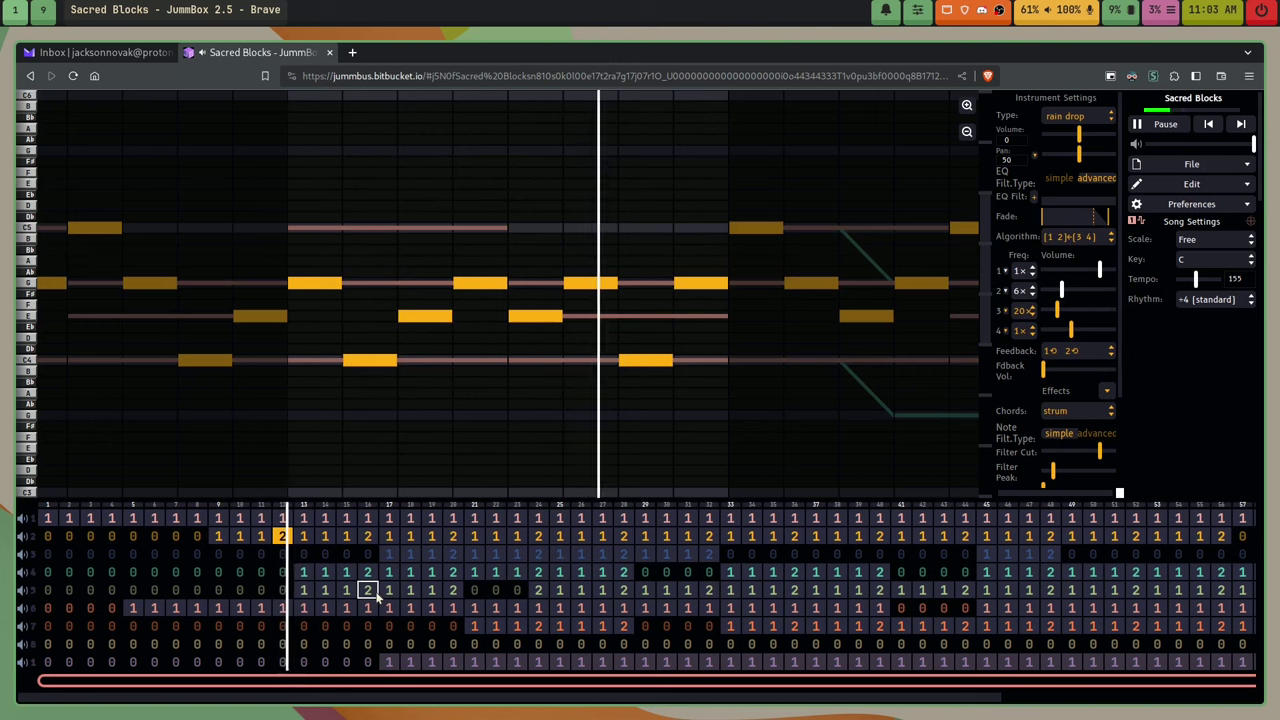
pyautogui.click(304, 590)
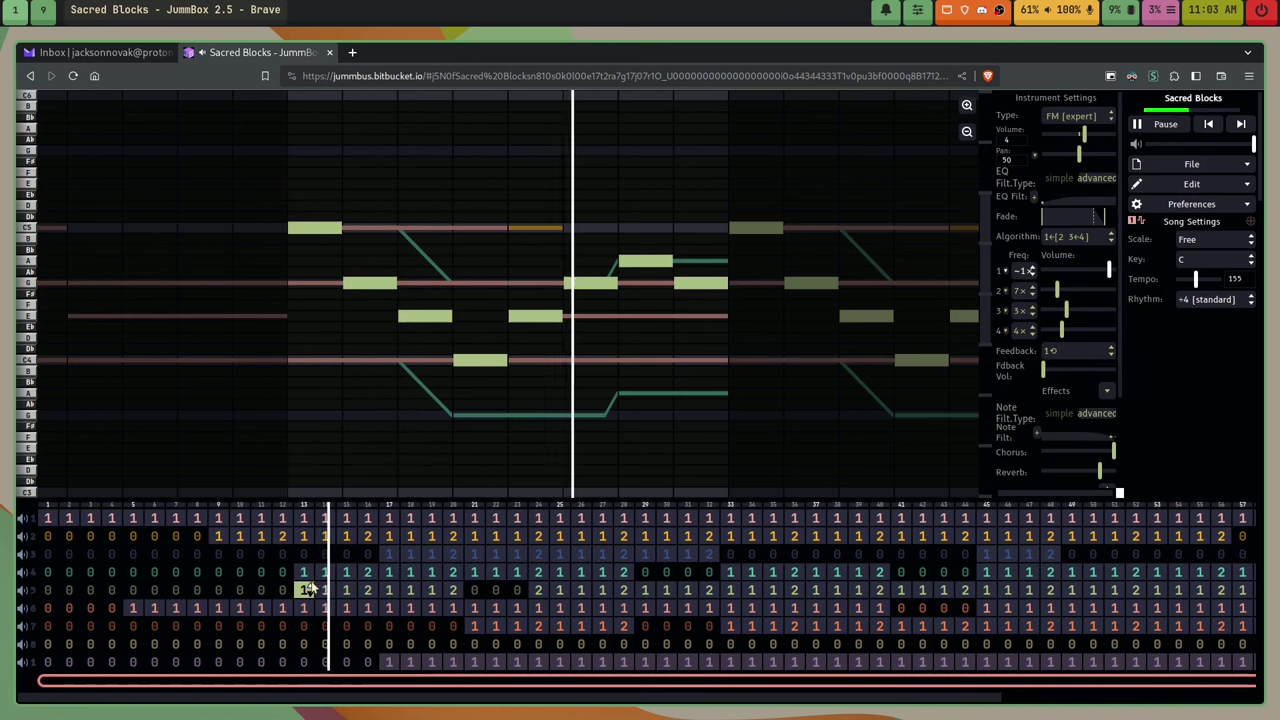
pyautogui.click(325, 590)
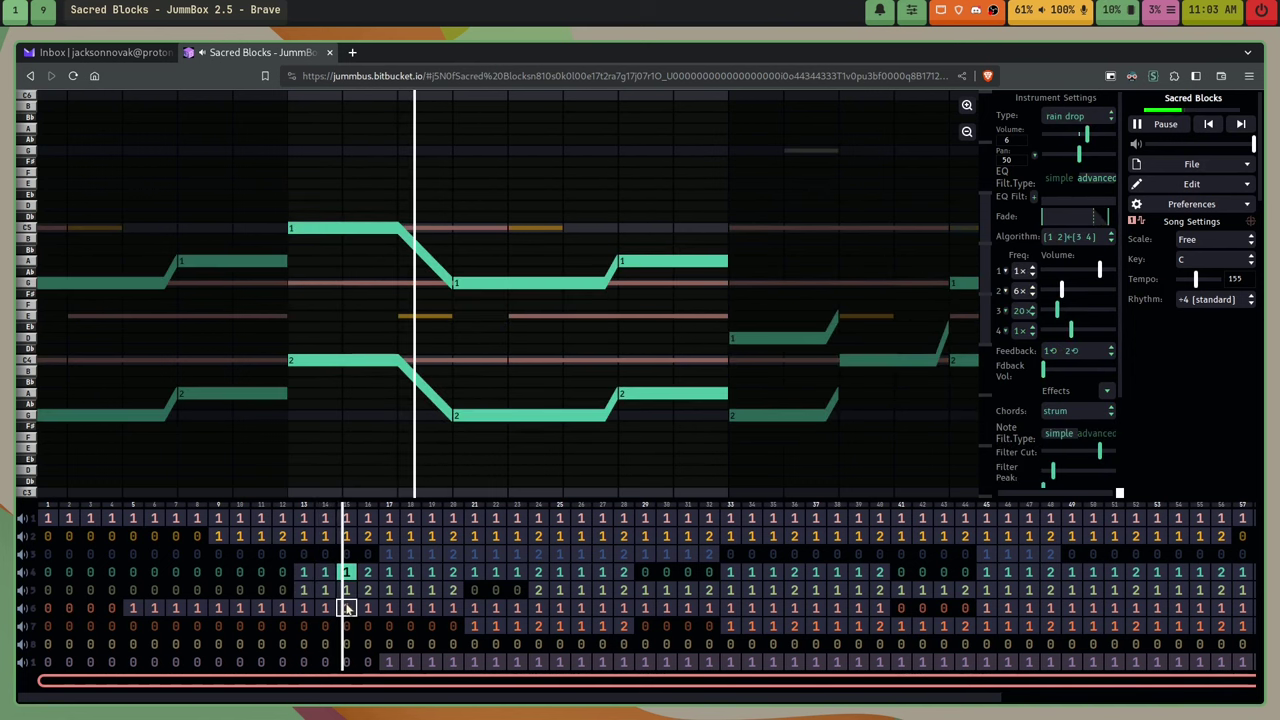
pyautogui.click(367, 573)
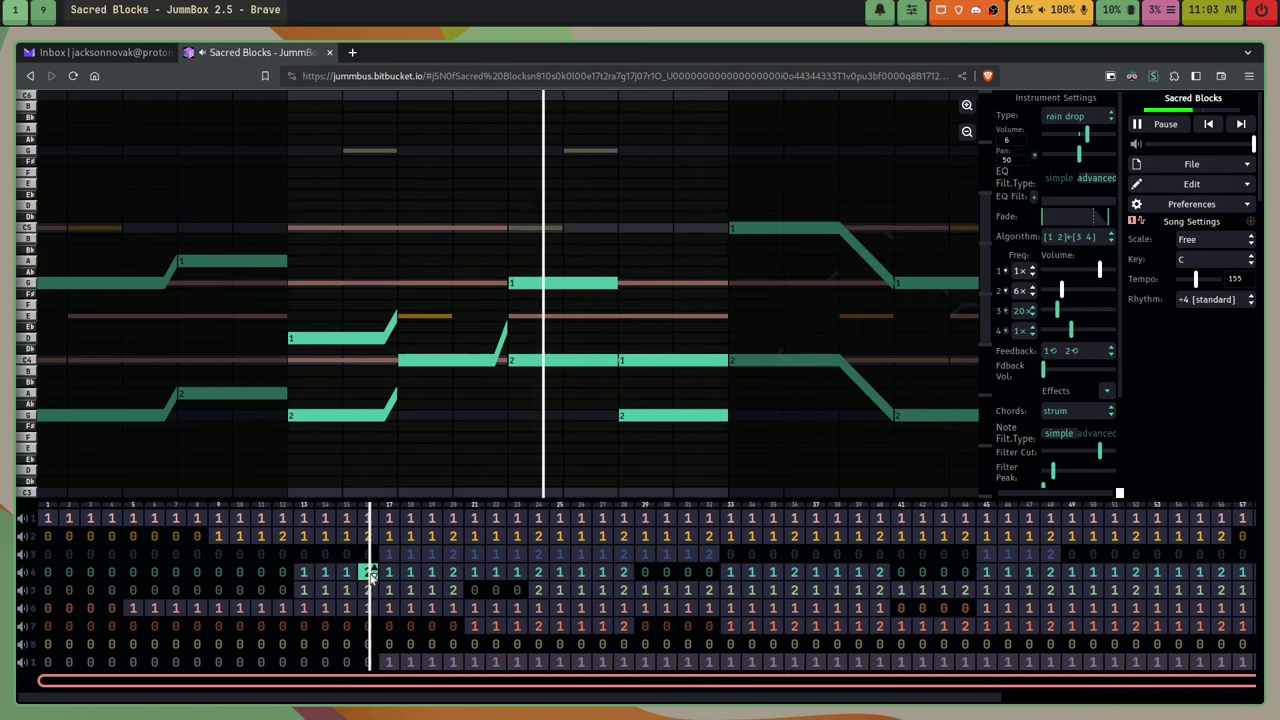
# View the channel 3, drum and channel 7 patterns from bar 17 onward while the song plays.
pyautogui.click(389, 556)
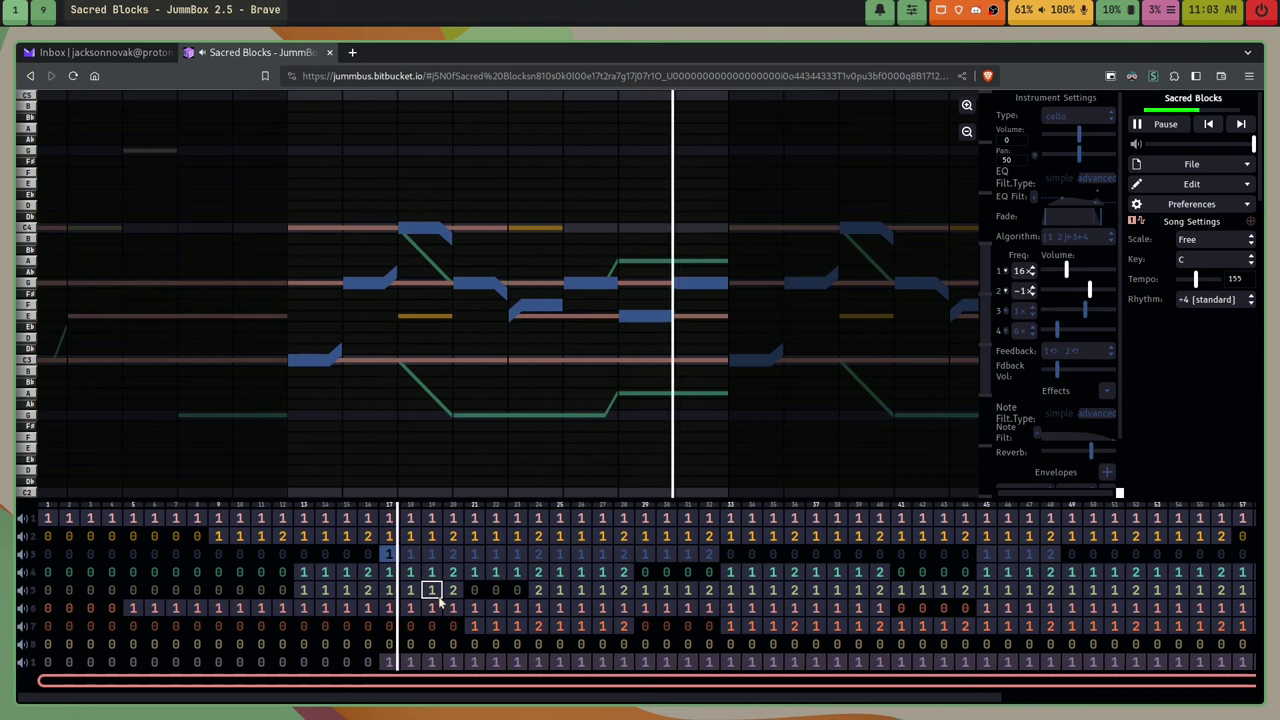
pyautogui.click(389, 663)
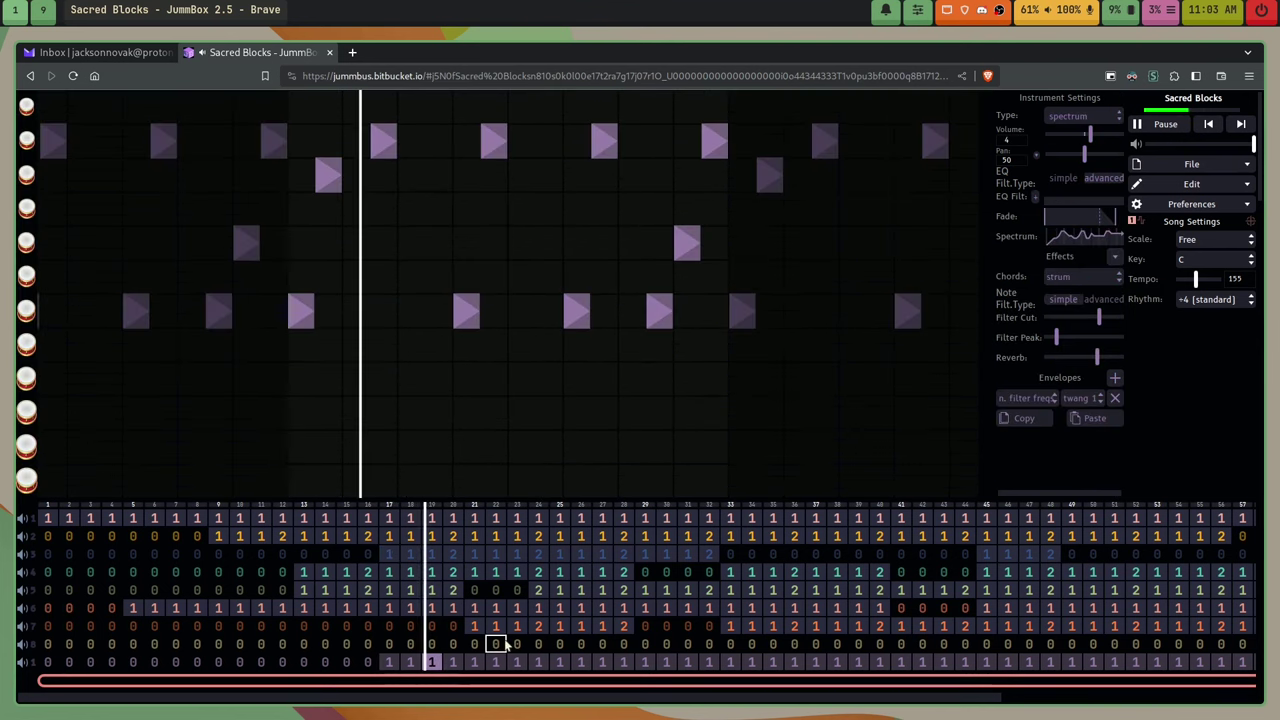
pyautogui.click(453, 556)
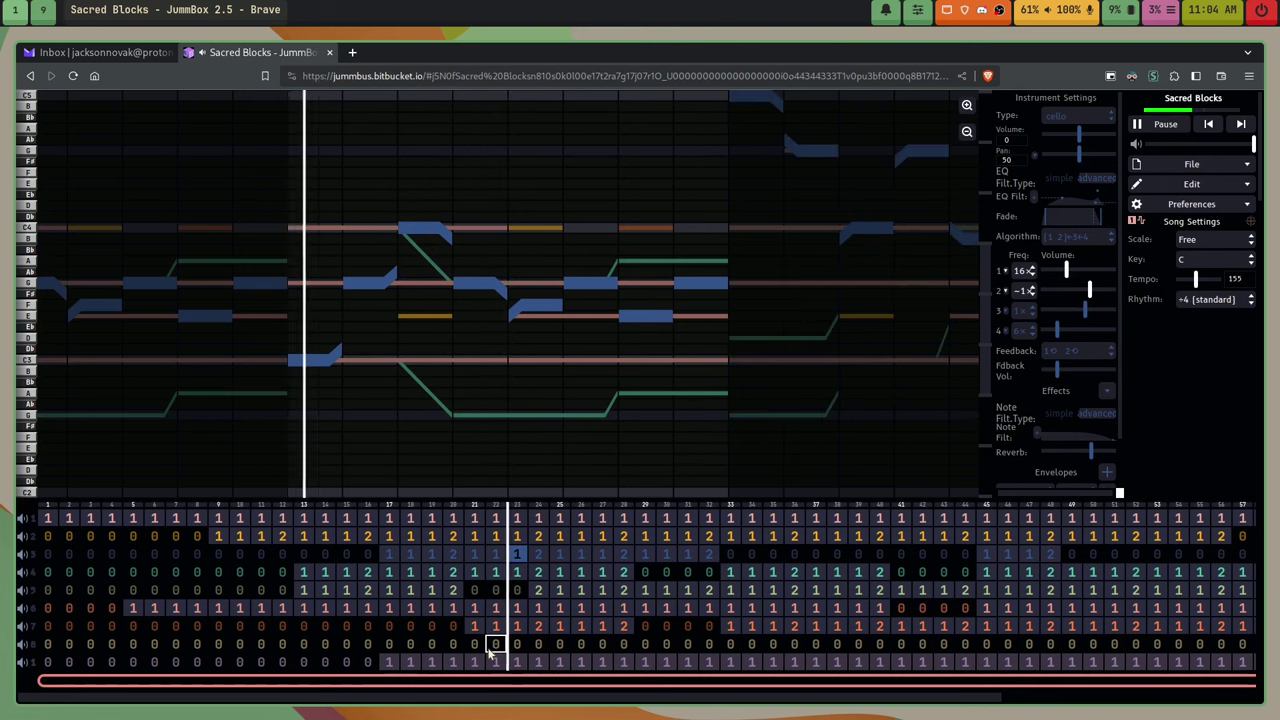
pyautogui.click(517, 626)
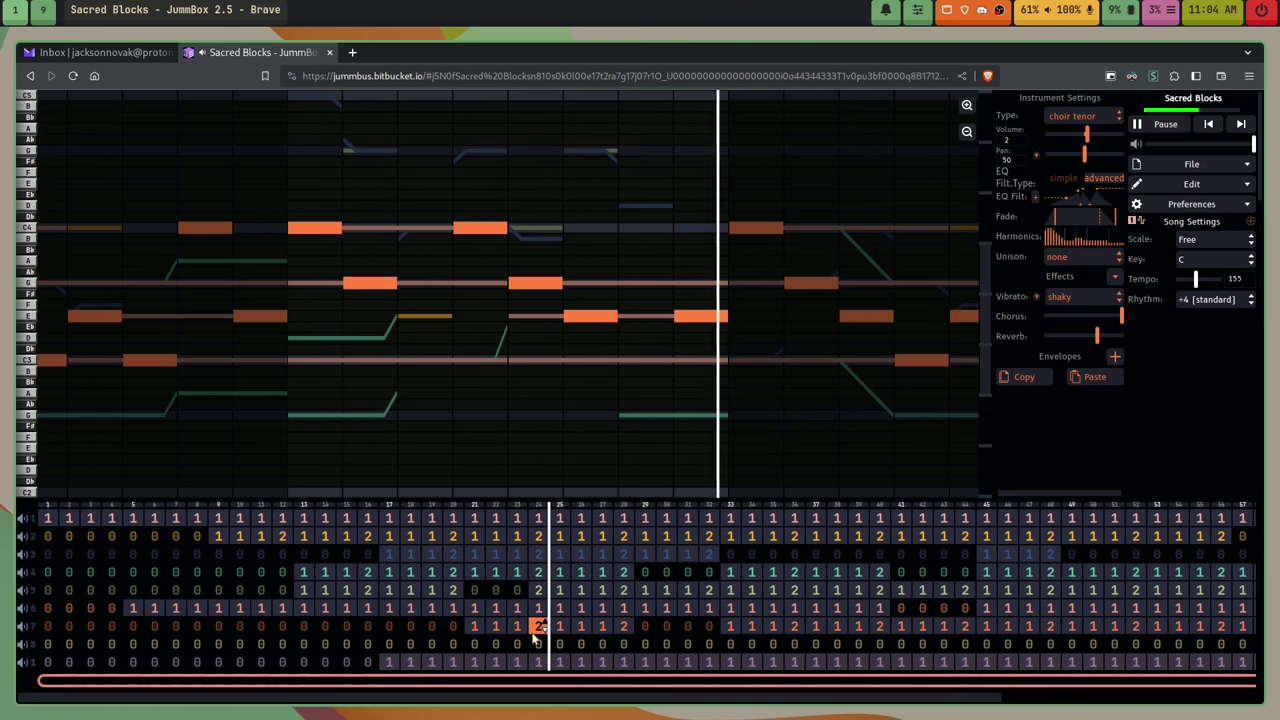
# Pause Sacred Blocks after the song has played through, and replace the JummBox tab with a new tab.
pyautogui.click(581, 607)
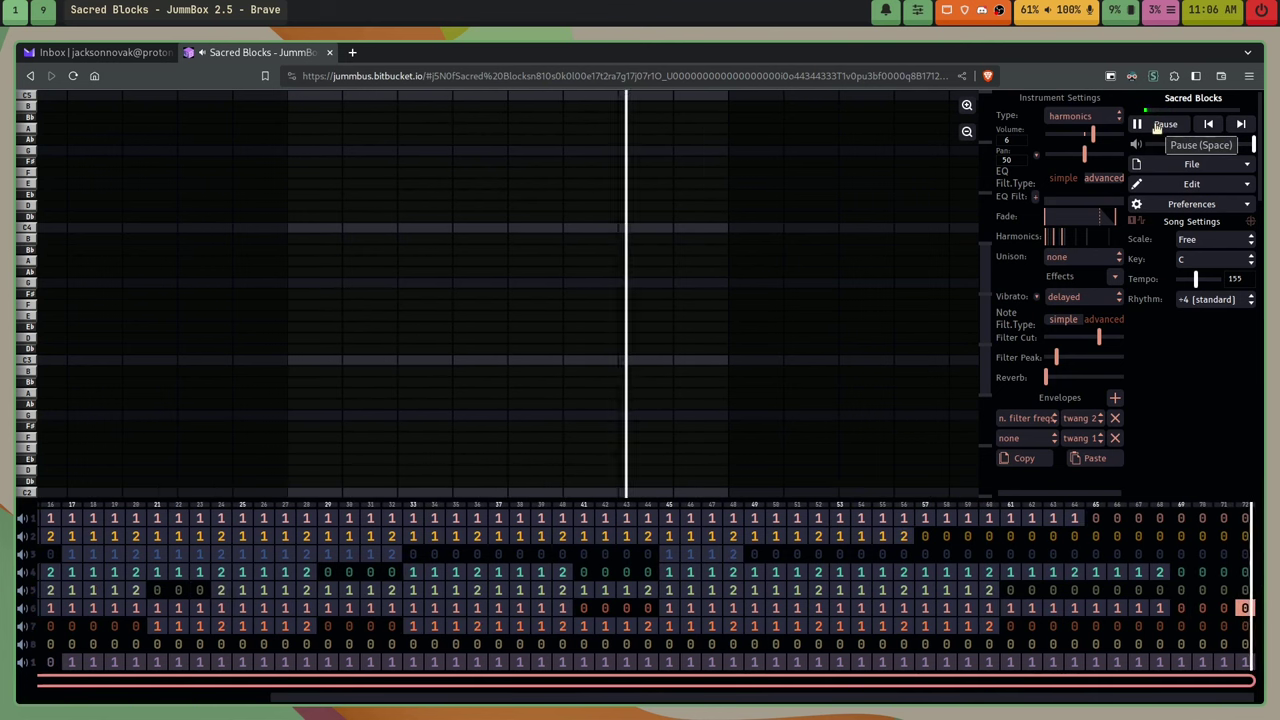
pyautogui.click(1157, 127)
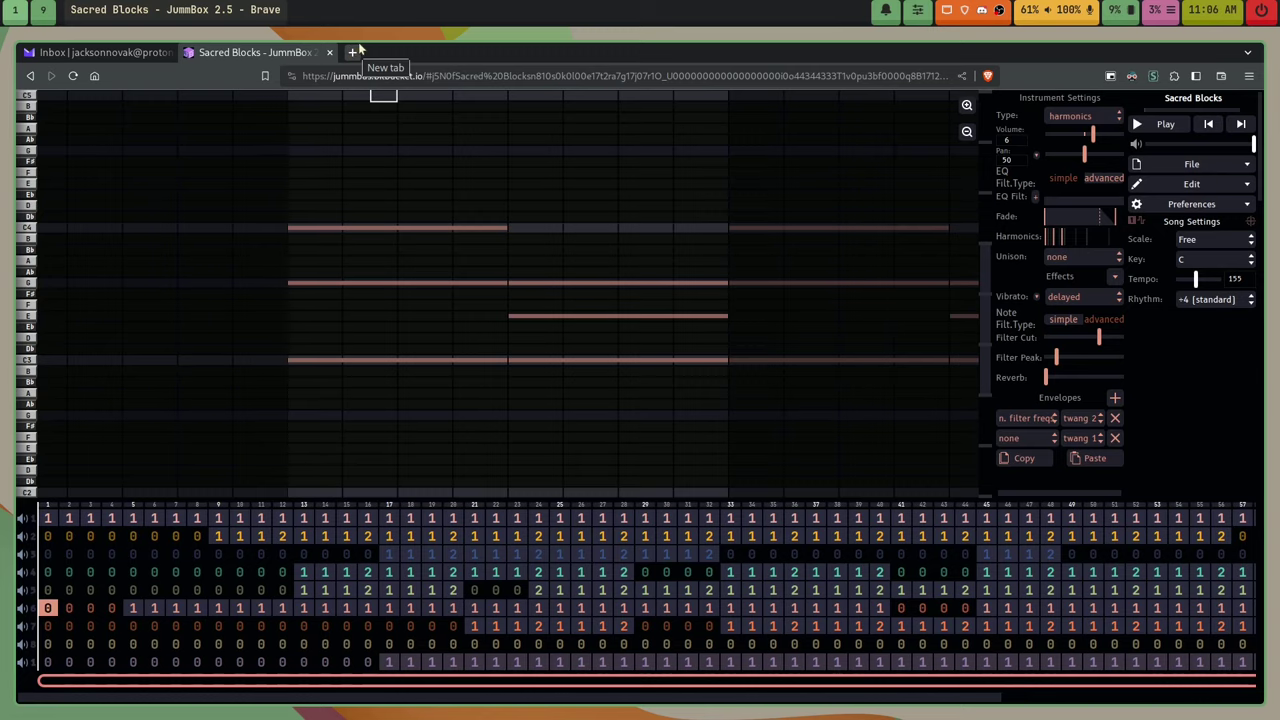
pyautogui.click(352, 52)
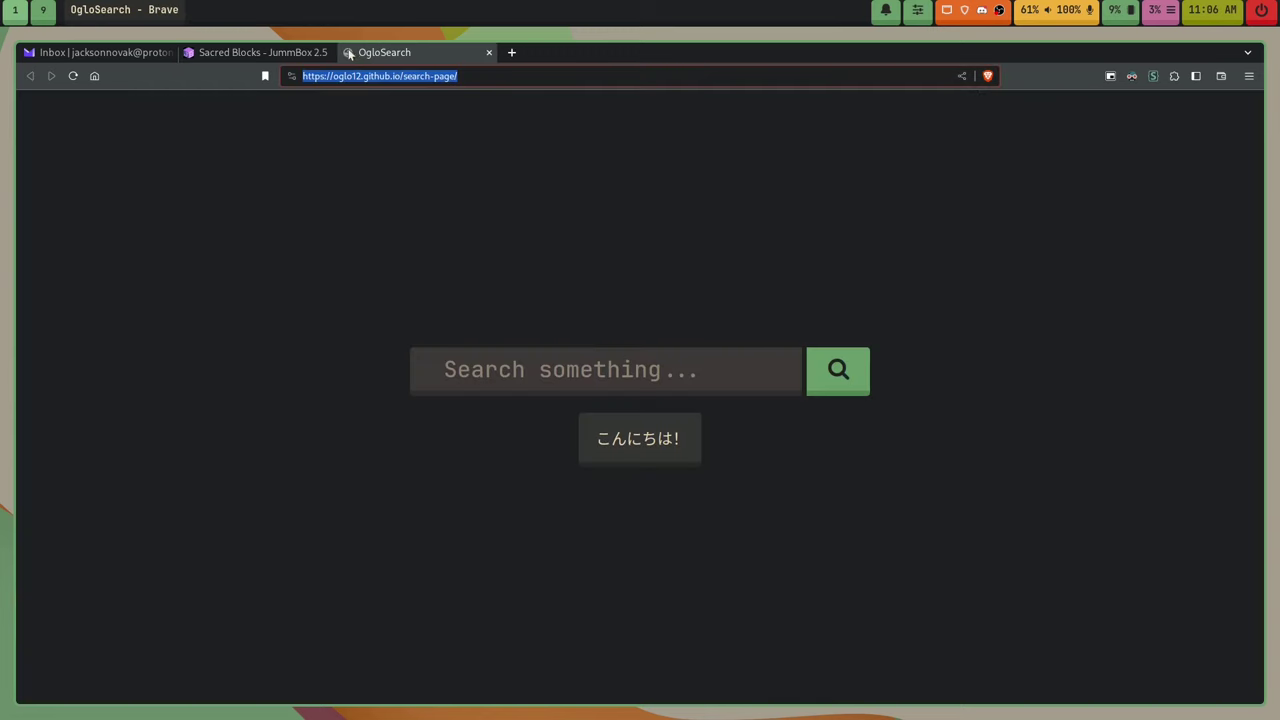
pyautogui.click(329, 52)
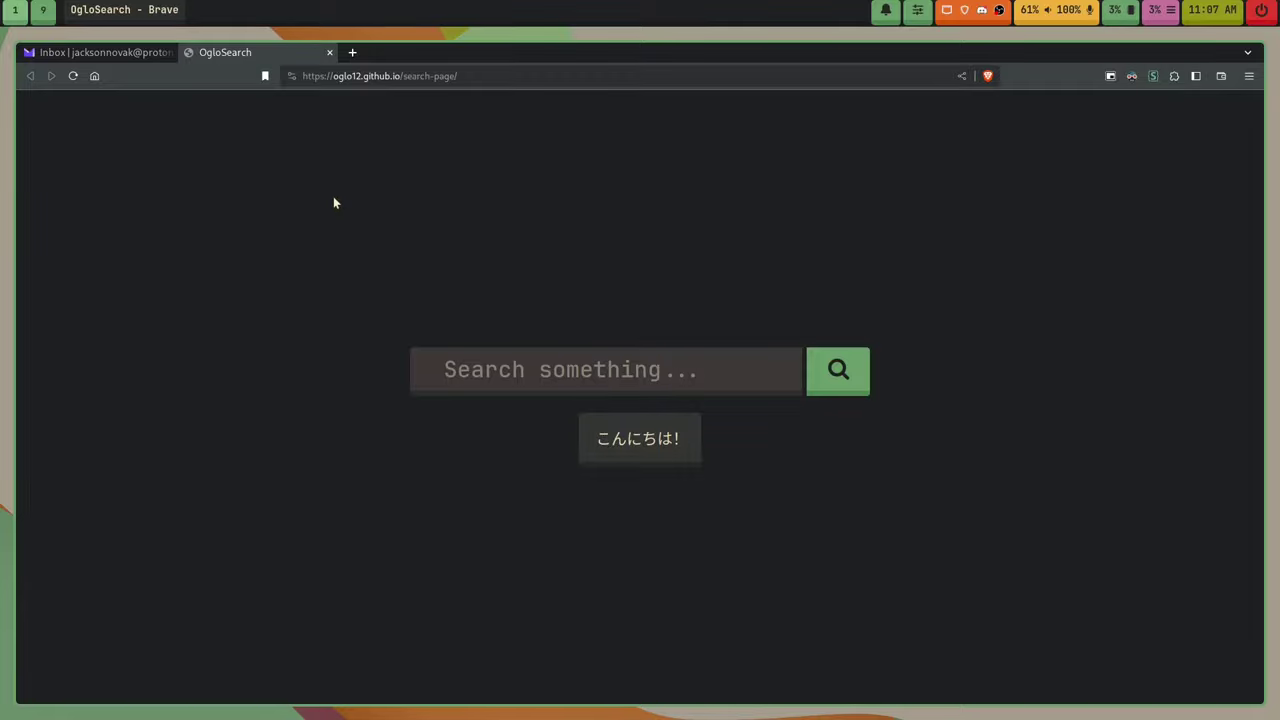
# Launch GIMP (GNU Image Manipulation Program) on workspace 2.
pyautogui.press('super+2')
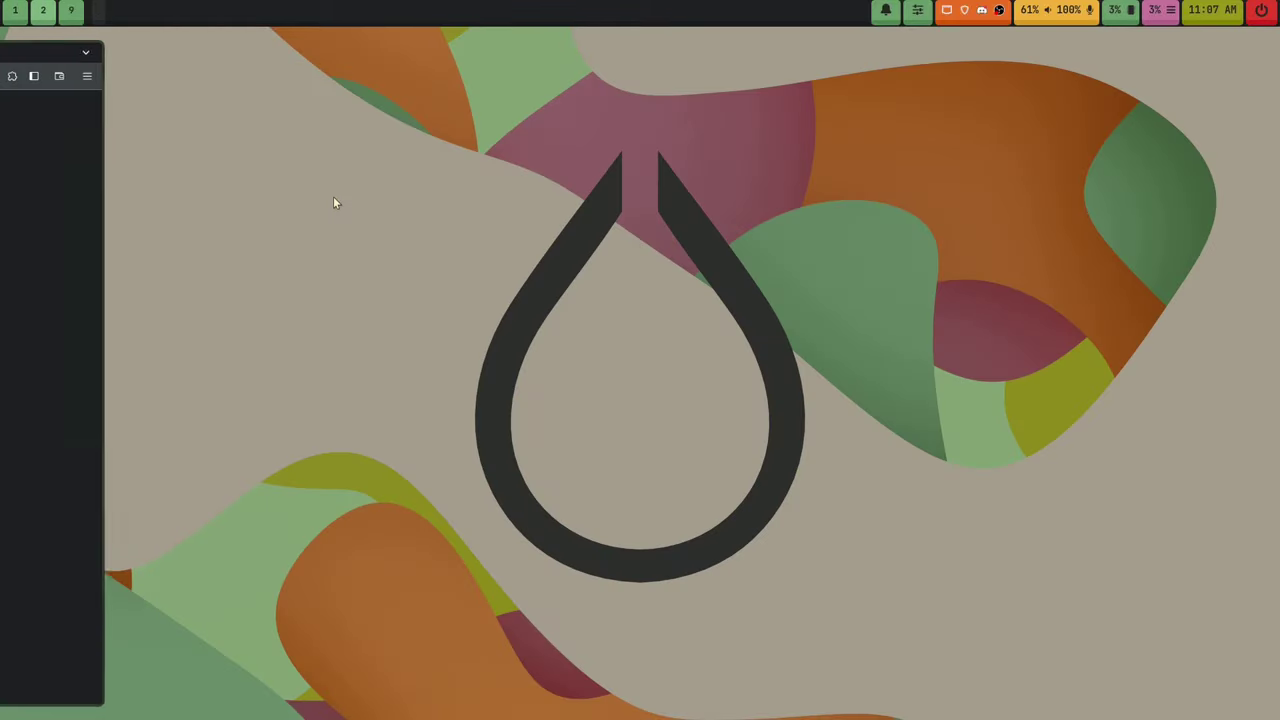
pyautogui.press('super+d')
pyautogui.write('gimp')
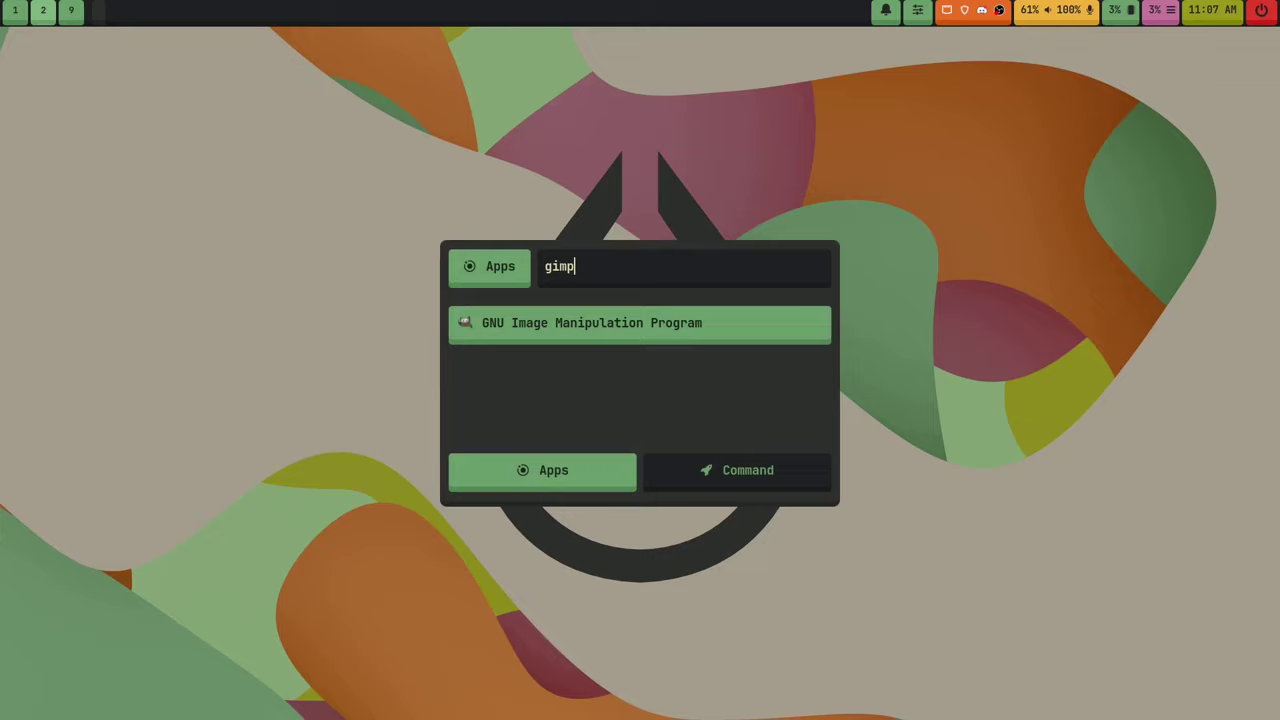
pyautogui.press('Return')
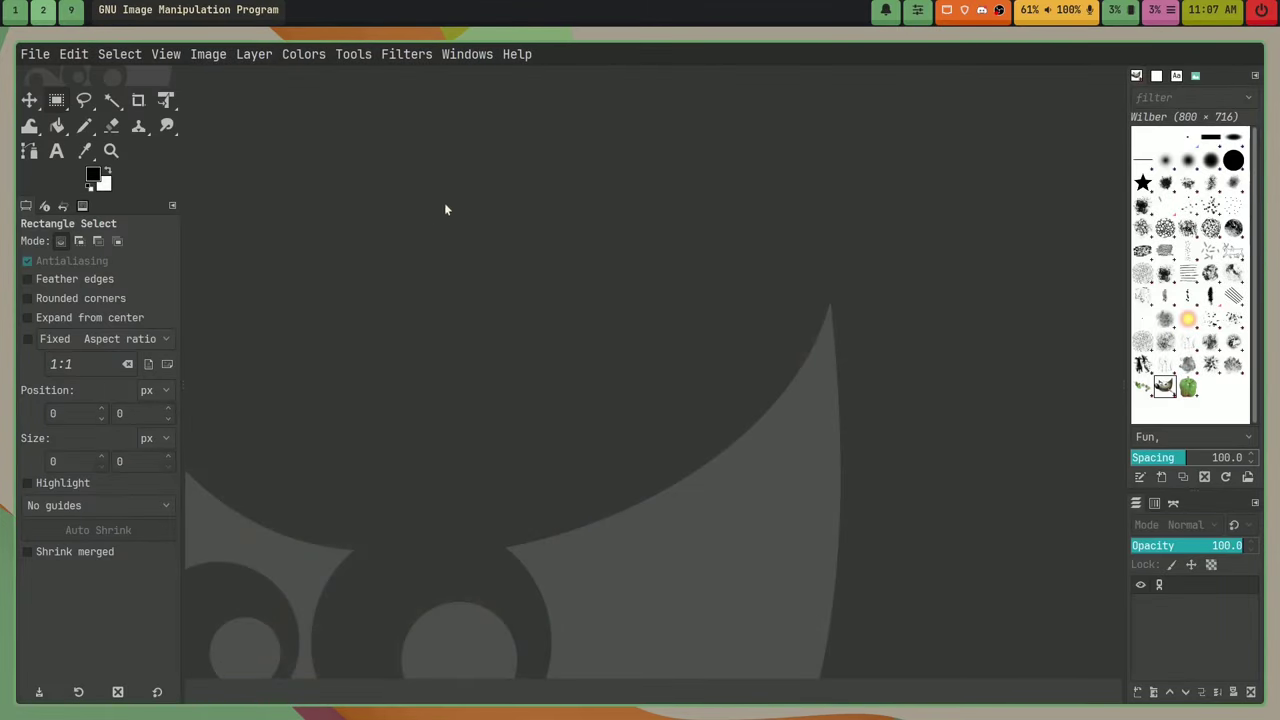
# Create a new blank image of 1920 × 1080 px.
pyautogui.click(34, 54)
pyautogui.click(45, 77)
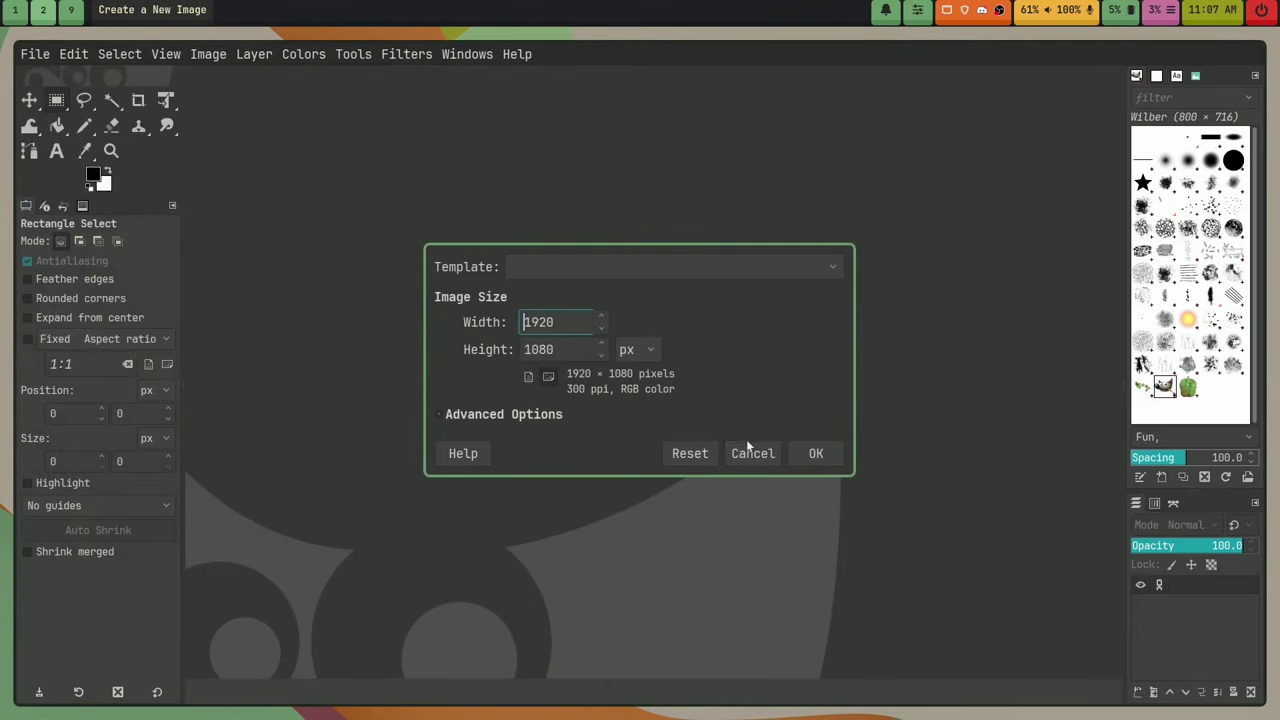
pyautogui.click(814, 453)
# Scribble loops across the canvas using the Pencil with the Wilber brush and cover them with green pepper brush strokes.
pyautogui.click(84, 125)
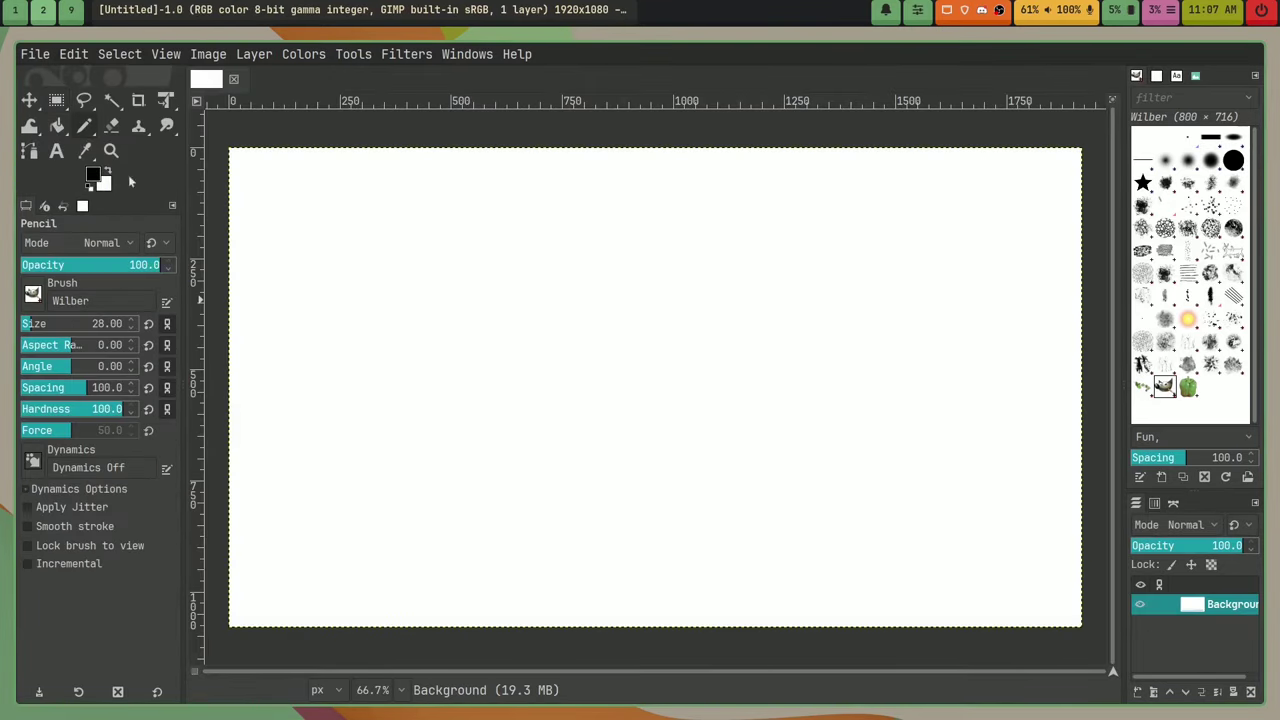
pyautogui.moveTo(617, 270)
pyautogui.mouseDown()
pyautogui.moveTo(708, 380)
pyautogui.moveTo(698, 446)
pyautogui.moveTo(516, 245)
pyautogui.moveTo(748, 300)
pyautogui.mouseUp()
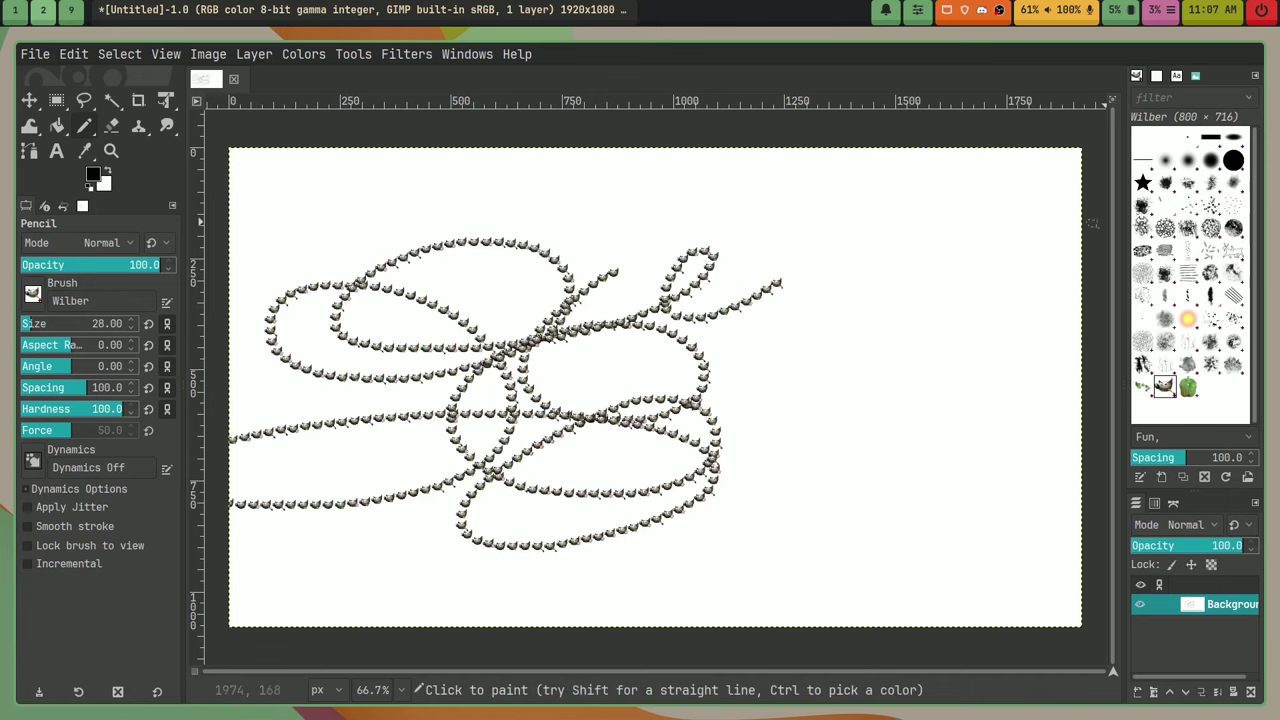
pyautogui.click(1188, 387)
pyautogui.moveTo(858, 362)
pyautogui.mouseDown()
pyautogui.moveTo(768, 317)
pyautogui.moveTo(555, 314)
pyautogui.moveTo(327, 380)
pyautogui.moveTo(744, 494)
pyautogui.moveTo(905, 470)
pyautogui.mouseUp()
# Scribble black pencil strokes over the peppers with the 2. Hardness 050 brush at size 51 and at size 16.
pyautogui.click(1187, 161)
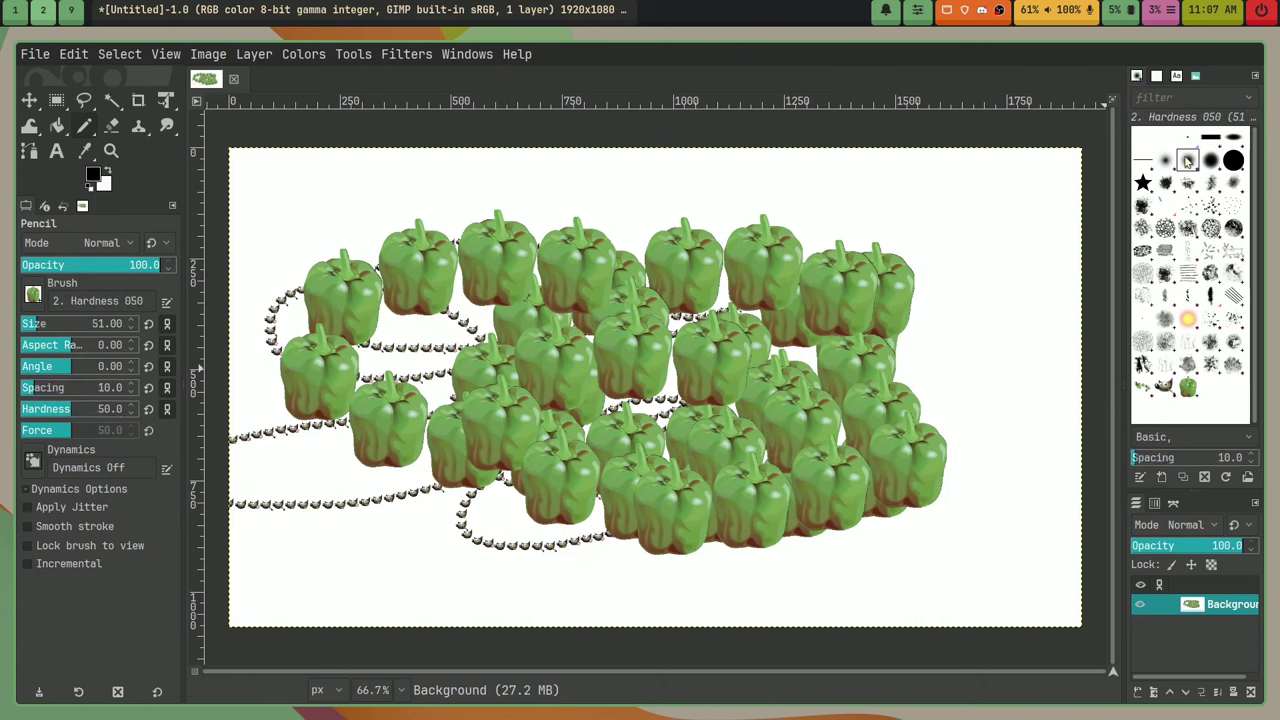
pyautogui.moveTo(667, 270)
pyautogui.mouseDown()
pyautogui.moveTo(766, 320)
pyautogui.moveTo(910, 463)
pyautogui.moveTo(601, 372)
pyautogui.moveTo(462, 235)
pyautogui.moveTo(851, 272)
pyautogui.moveTo(1025, 352)
pyautogui.mouseUp()
pyautogui.moveTo(358, 378)
pyautogui.mouseDown()
pyautogui.moveTo(345, 425)
pyautogui.moveTo(390, 495)
pyautogui.mouseUp()
pyautogui.moveTo(412, 490)
pyautogui.mouseDown()
pyautogui.moveTo(615, 545)
pyautogui.moveTo(905, 525)
pyautogui.mouseUp()
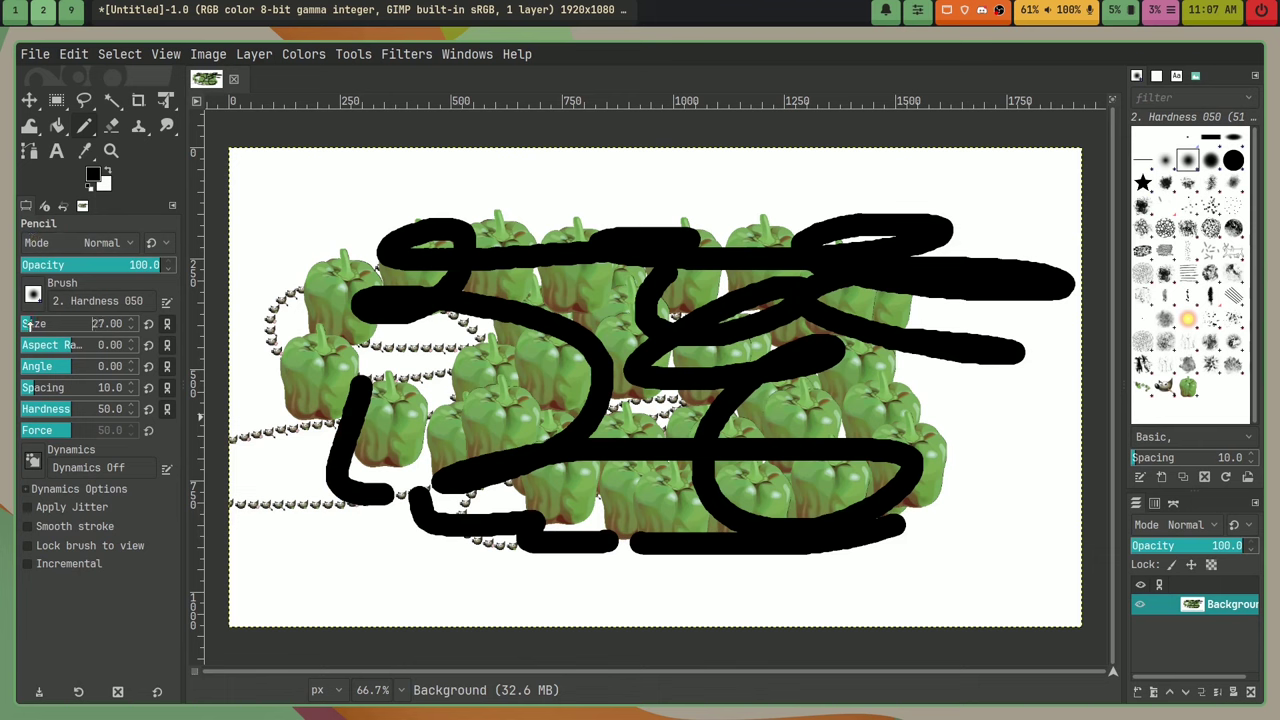
pyautogui.moveTo(33, 323); pyautogui.dragTo(28, 323)
pyautogui.moveTo(376, 172)
pyautogui.mouseDown()
pyautogui.moveTo(416, 230)
pyautogui.moveTo(821, 210)
pyautogui.moveTo(1005, 379)
pyautogui.moveTo(967, 540)
pyautogui.moveTo(716, 590)
pyautogui.moveTo(411, 600)
pyautogui.moveTo(318, 498)
pyautogui.moveTo(277, 424)
pyautogui.moveTo(604, 430)
pyautogui.moveTo(888, 518)
pyautogui.mouseUp()
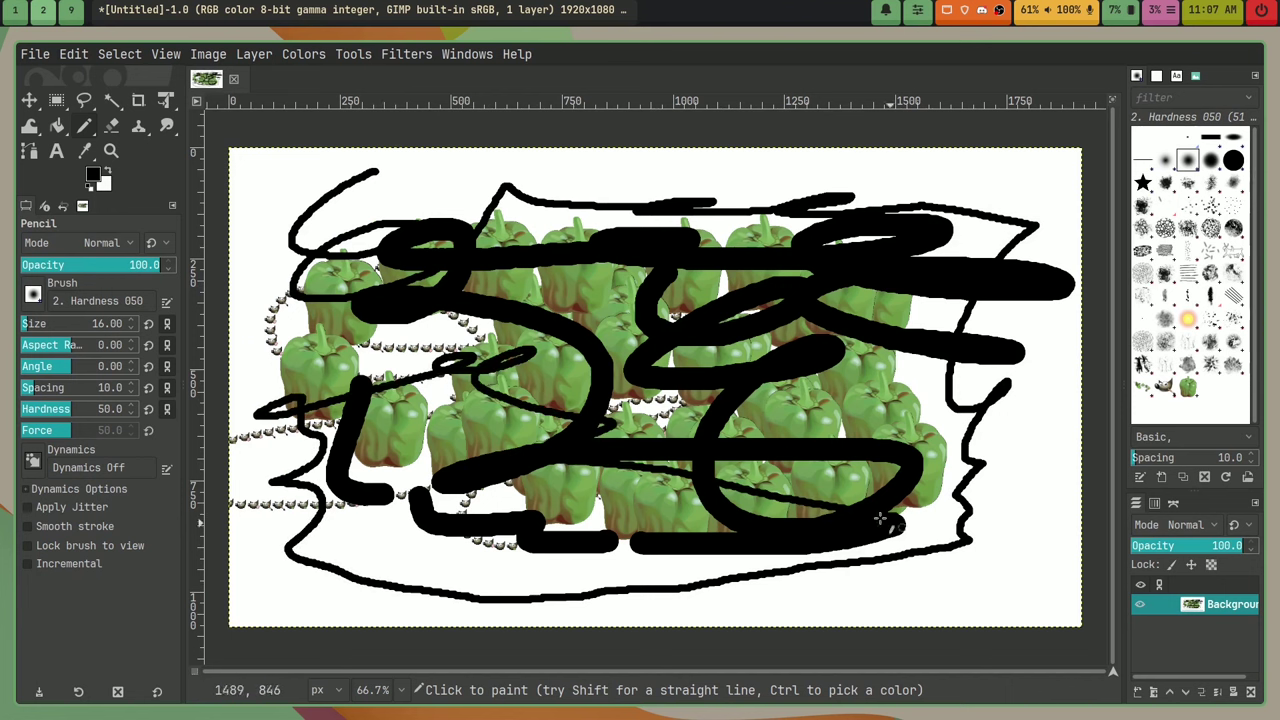
# Close the scribbled image without saving it and quit GIMP.
pyautogui.click(56, 102)
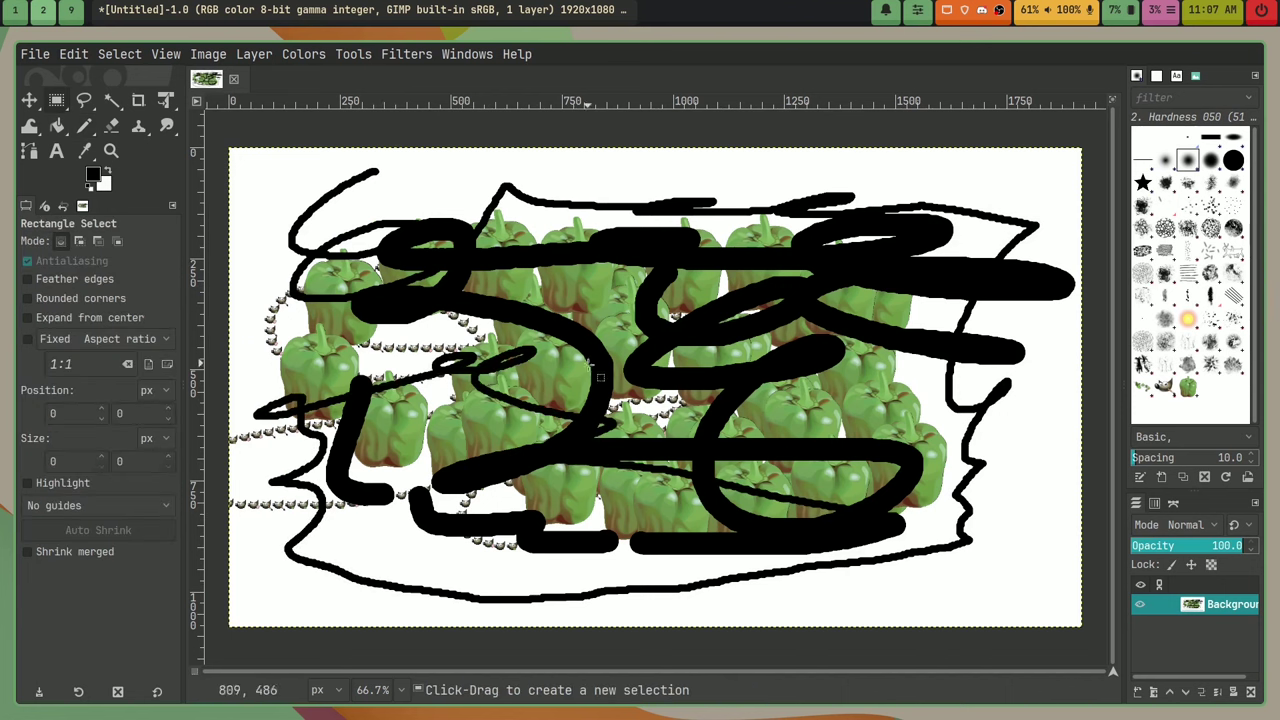
pyautogui.click(233, 80)
pyautogui.click(823, 409)
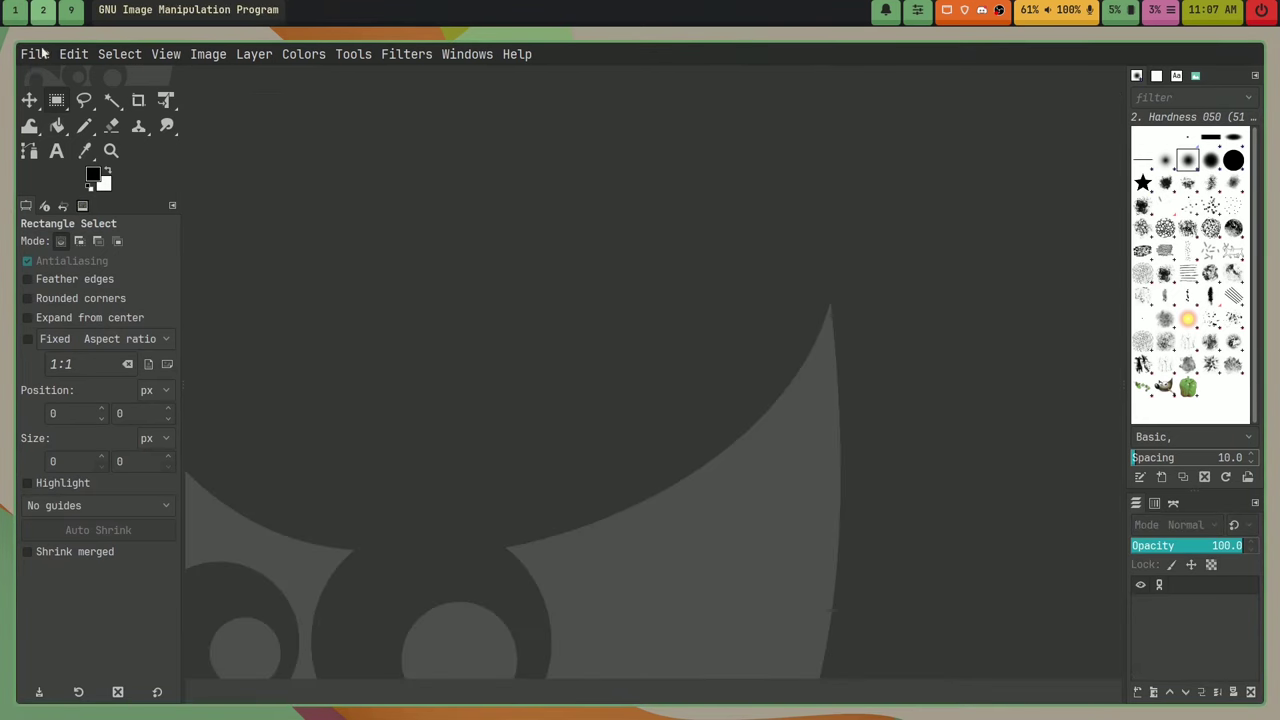
pyautogui.click(35, 54)
pyautogui.click(120, 542)
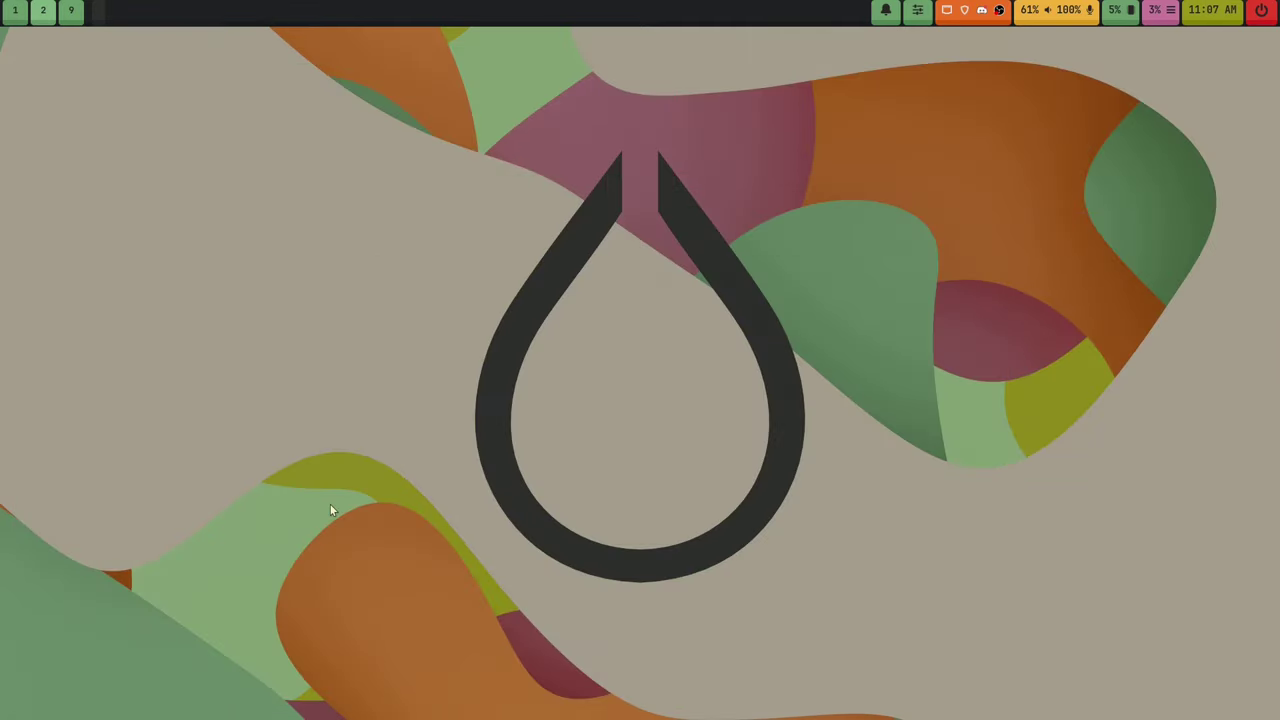
# Switch to the Brave browser on workspace 1, search the web for krita and open the Krita homepage.
pyautogui.press('super+Return')
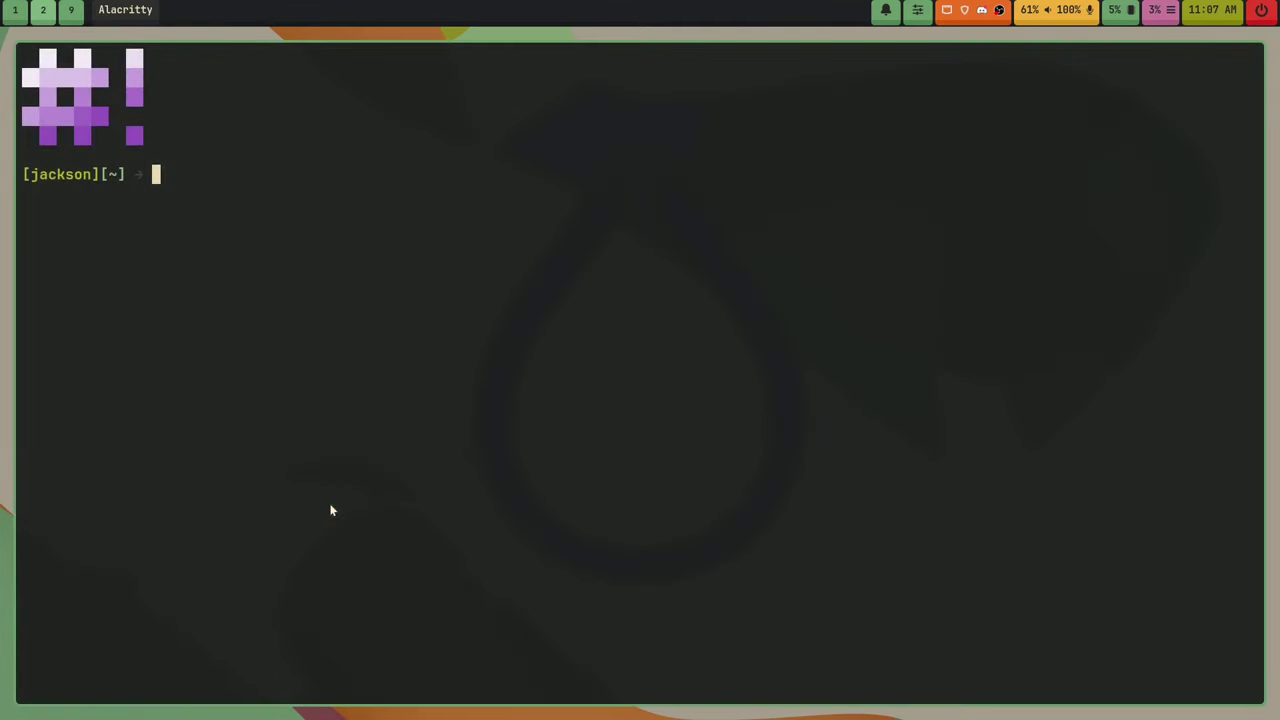
pyautogui.press('super+q')
pyautogui.press('super+1')
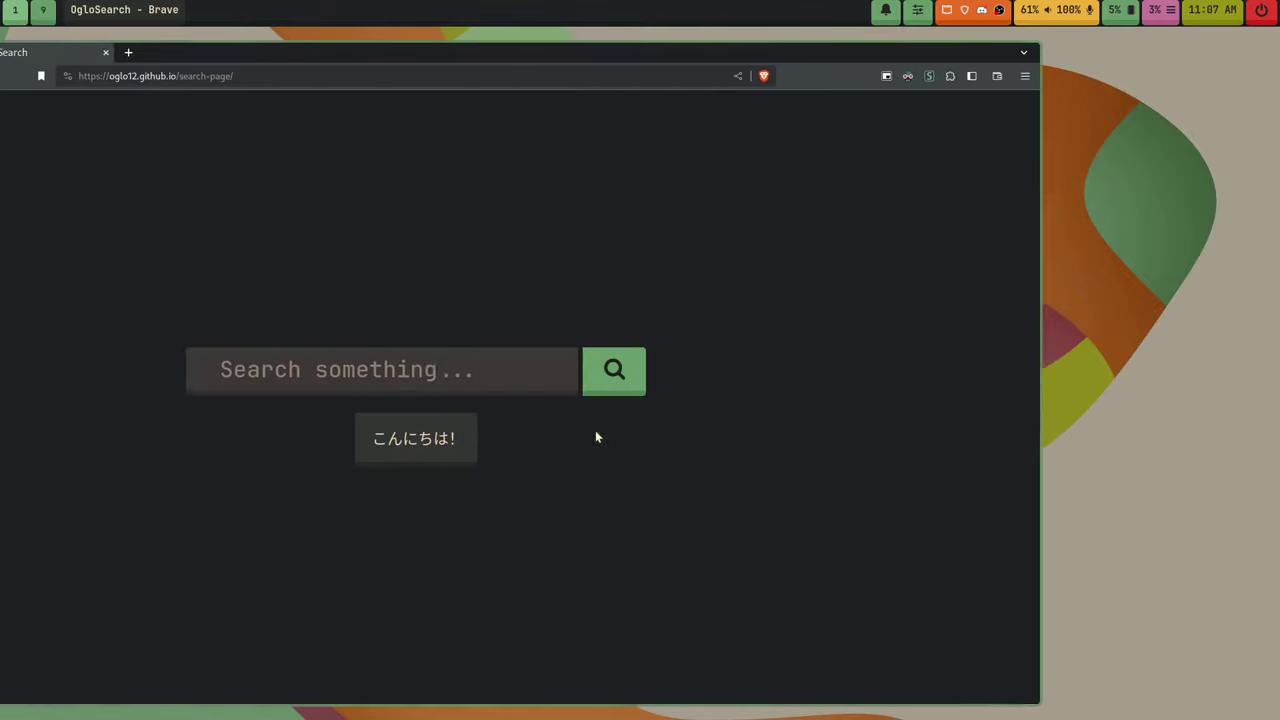
pyautogui.click(608, 77)
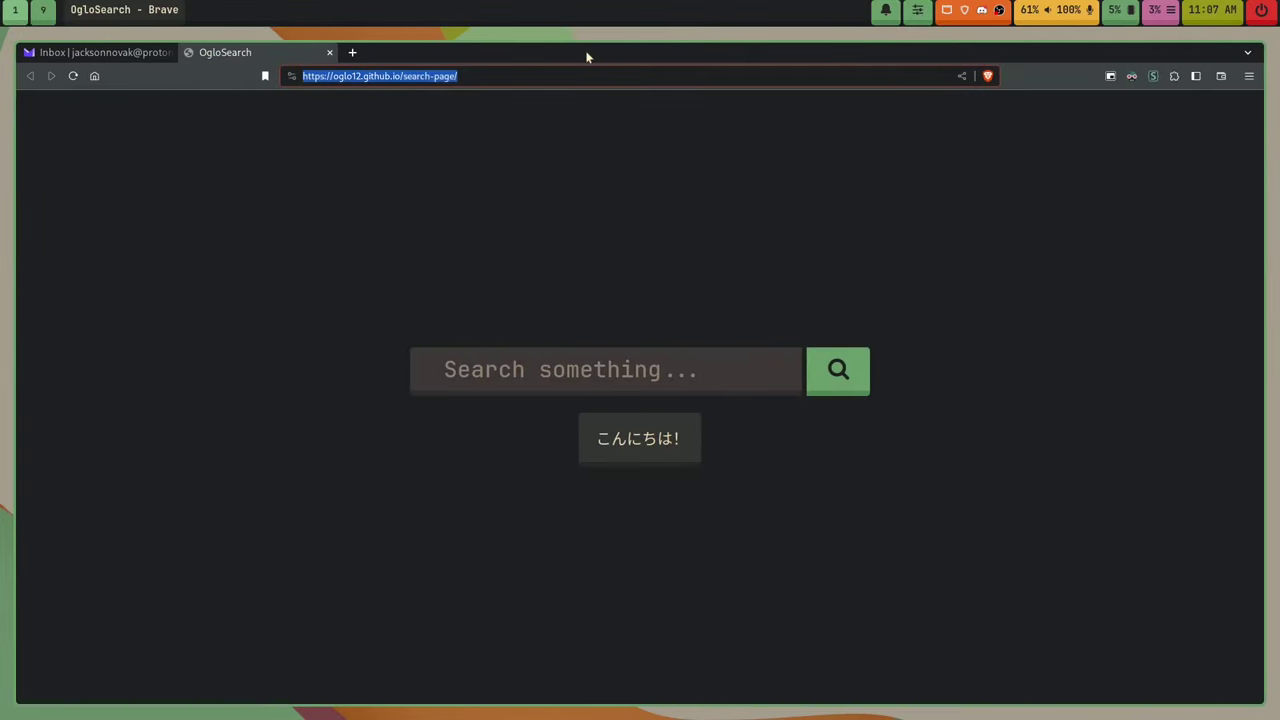
pyautogui.write('krita')
pyautogui.press('Return')
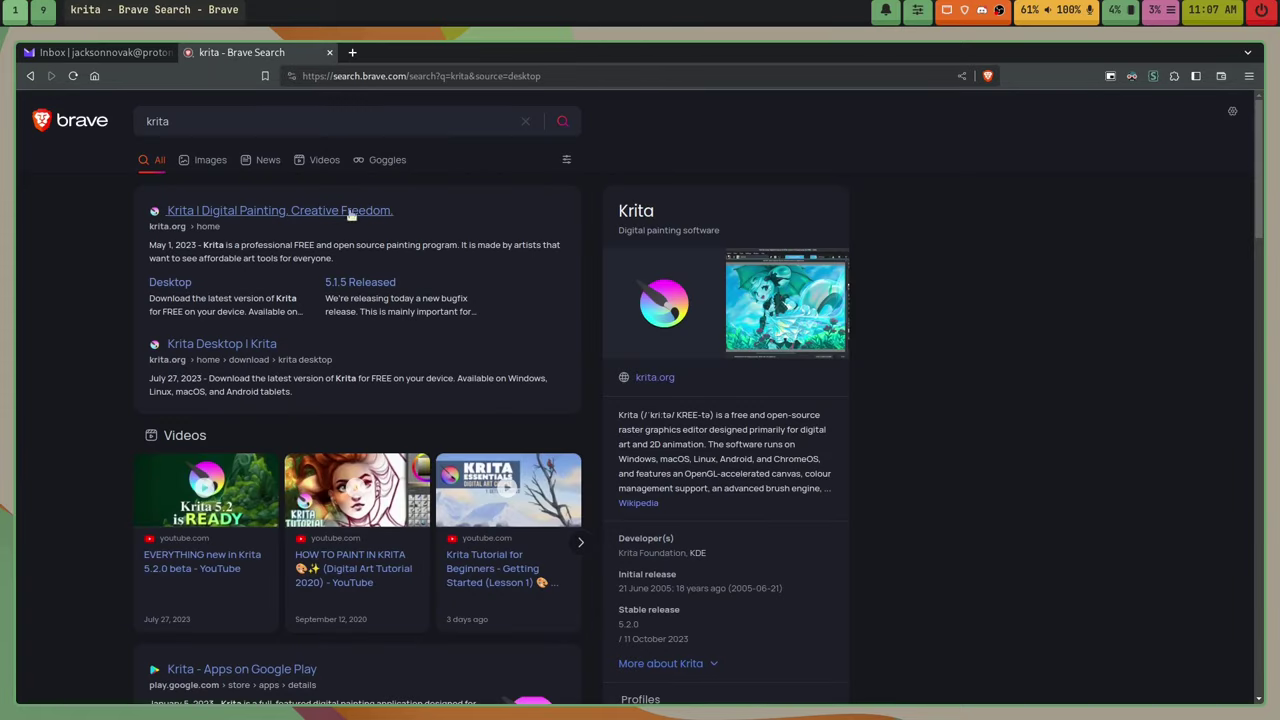
pyautogui.click(350, 212)
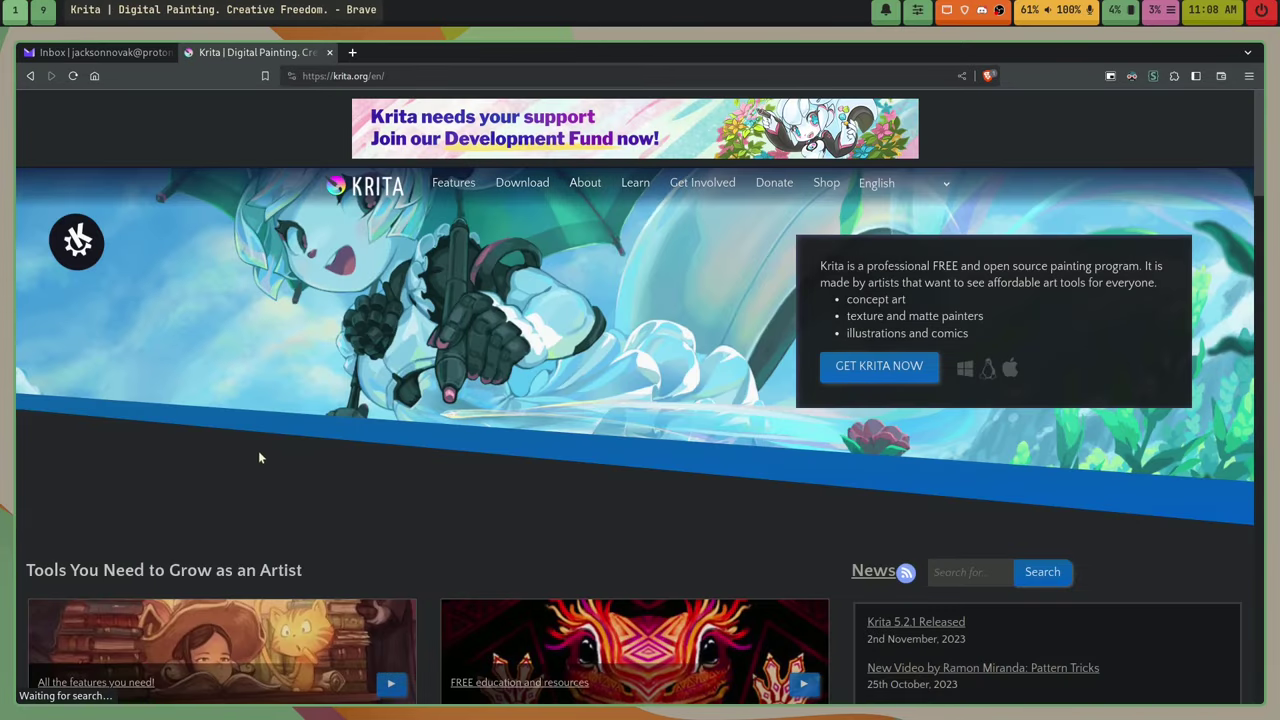
# Look over the Krita homepage's features, news, artist interview and involvement sections, and return to its beginning.
pyautogui.scroll(-4, 296, 448)
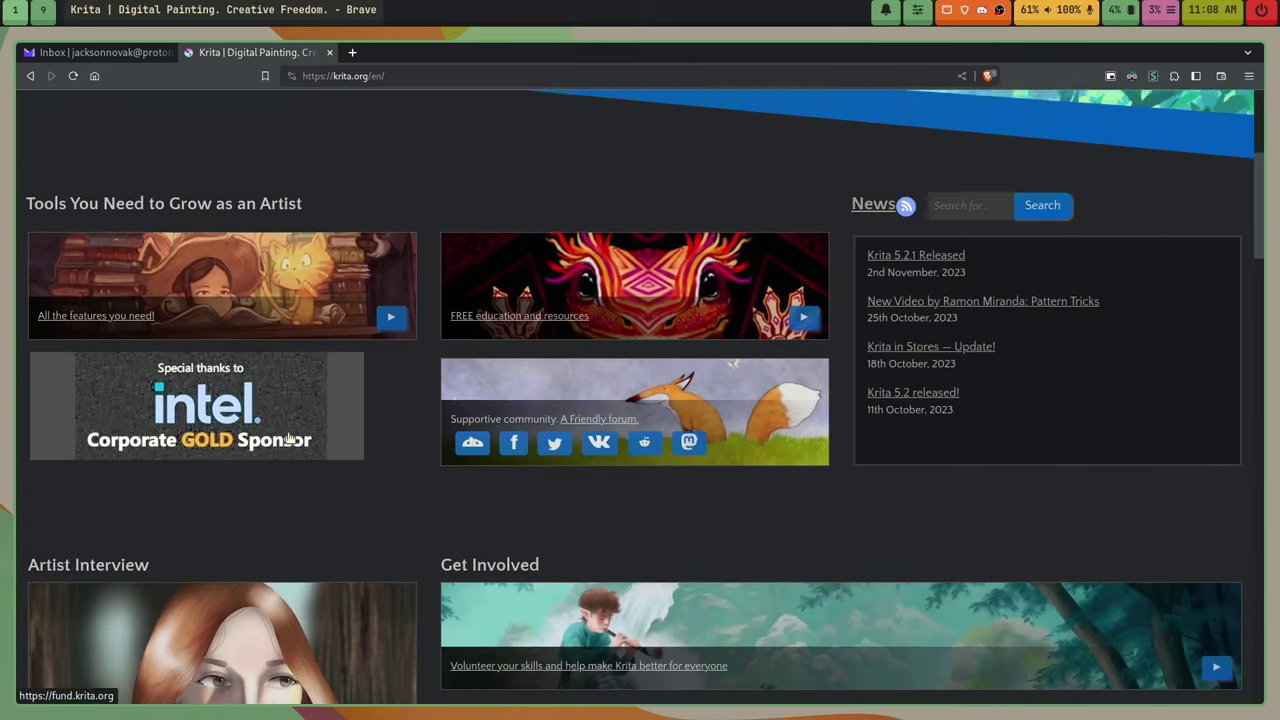
pyautogui.scroll(-3, 288, 440)
pyautogui.scroll(-2, 333, 470)
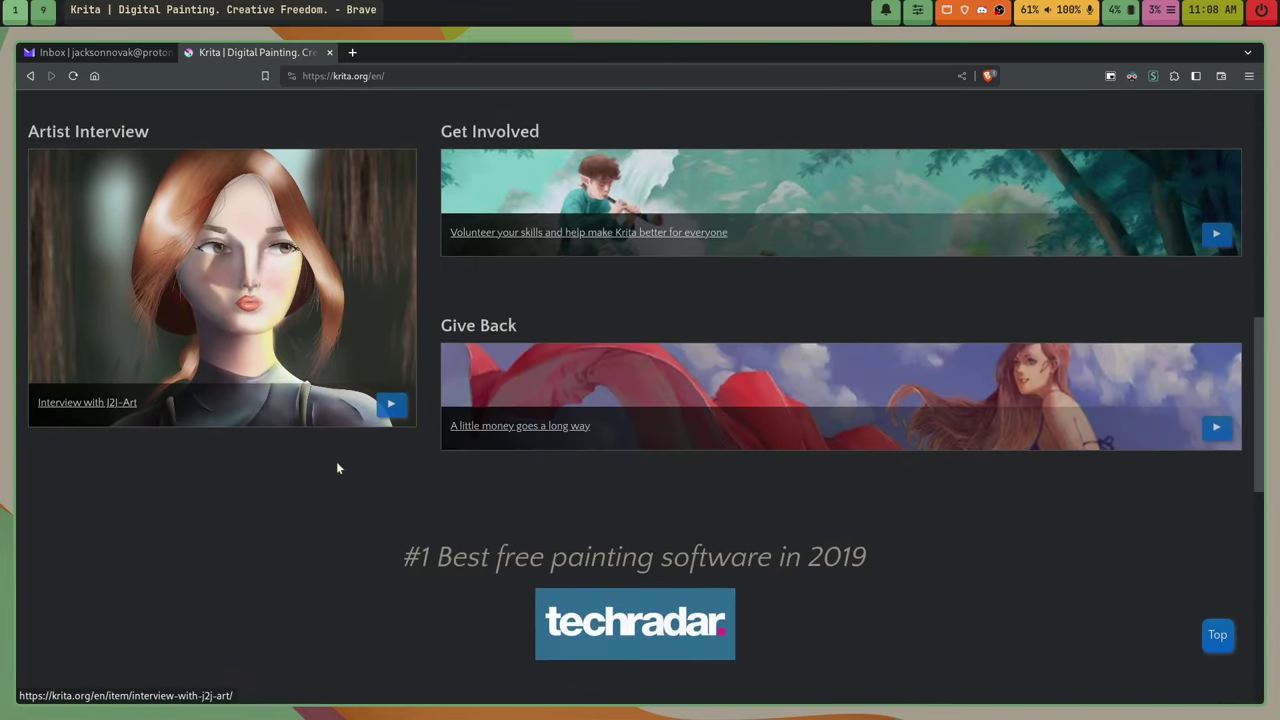
pyautogui.scroll(-4, 330, 472)
pyautogui.press('Home')
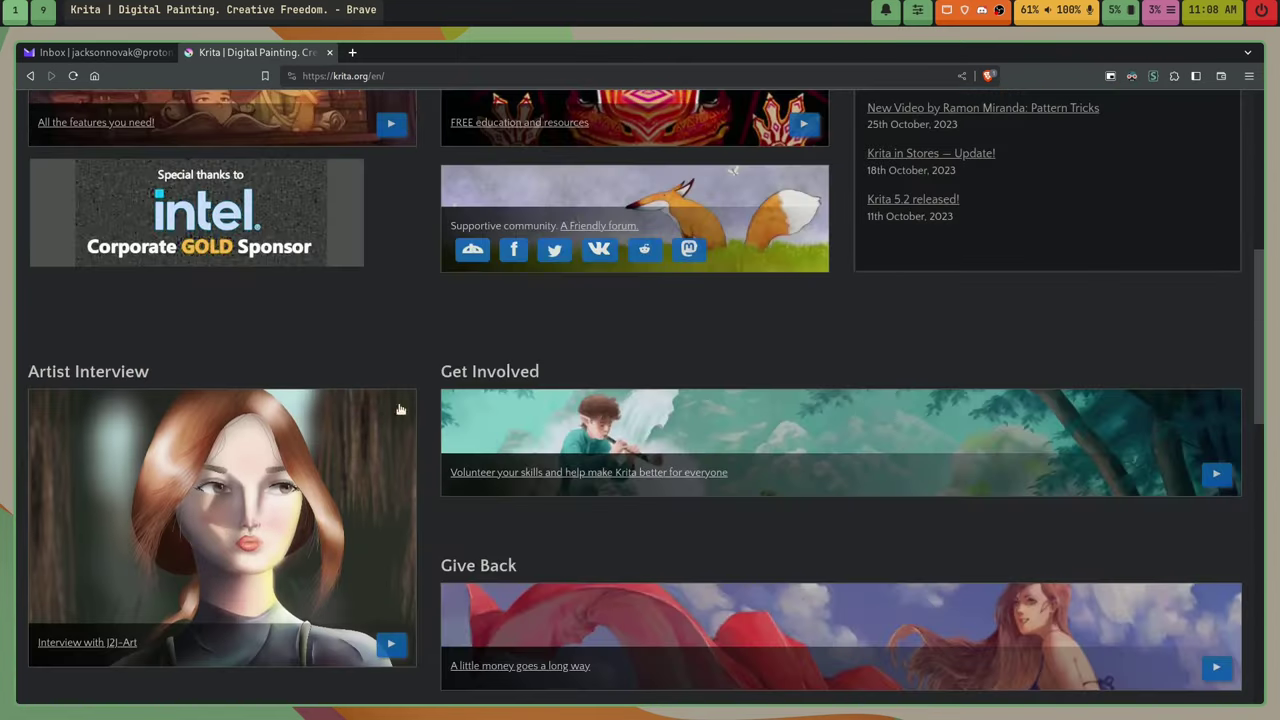
# Turn the Dark Reader extension off for krita.org and back on.
pyautogui.click(1131, 77)
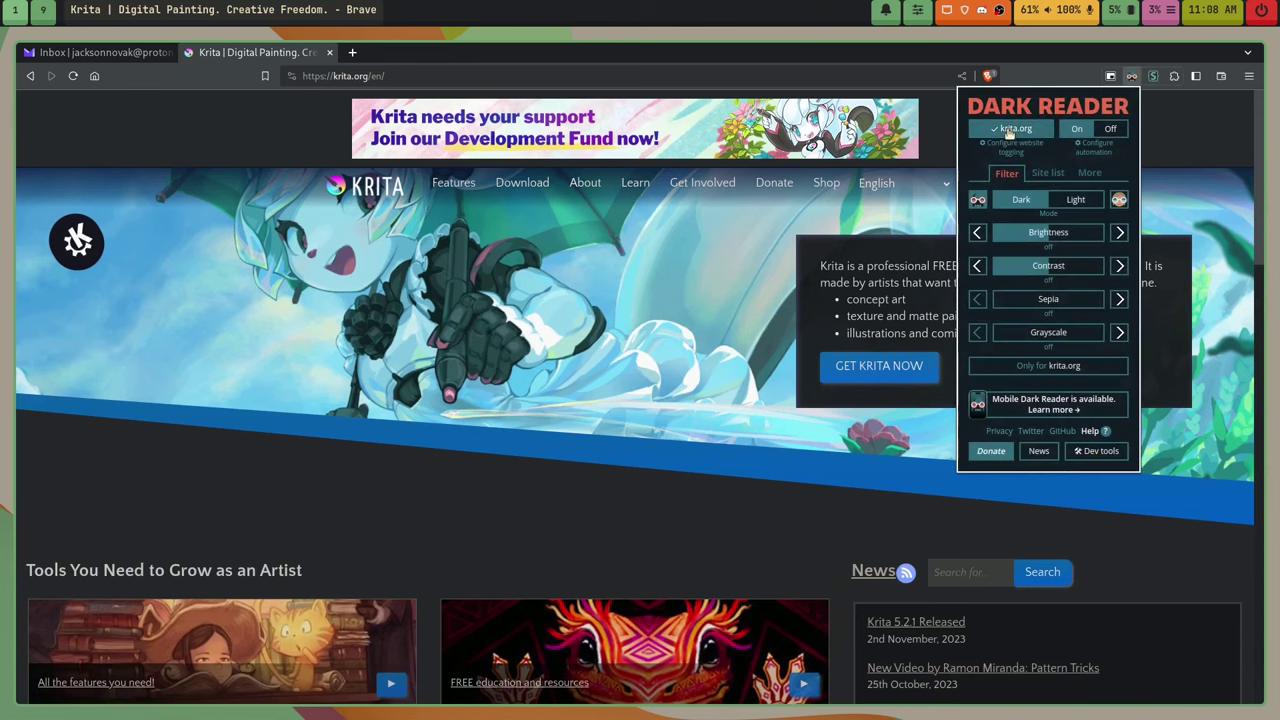
pyautogui.click(1010, 130)
pyautogui.click(1010, 130)
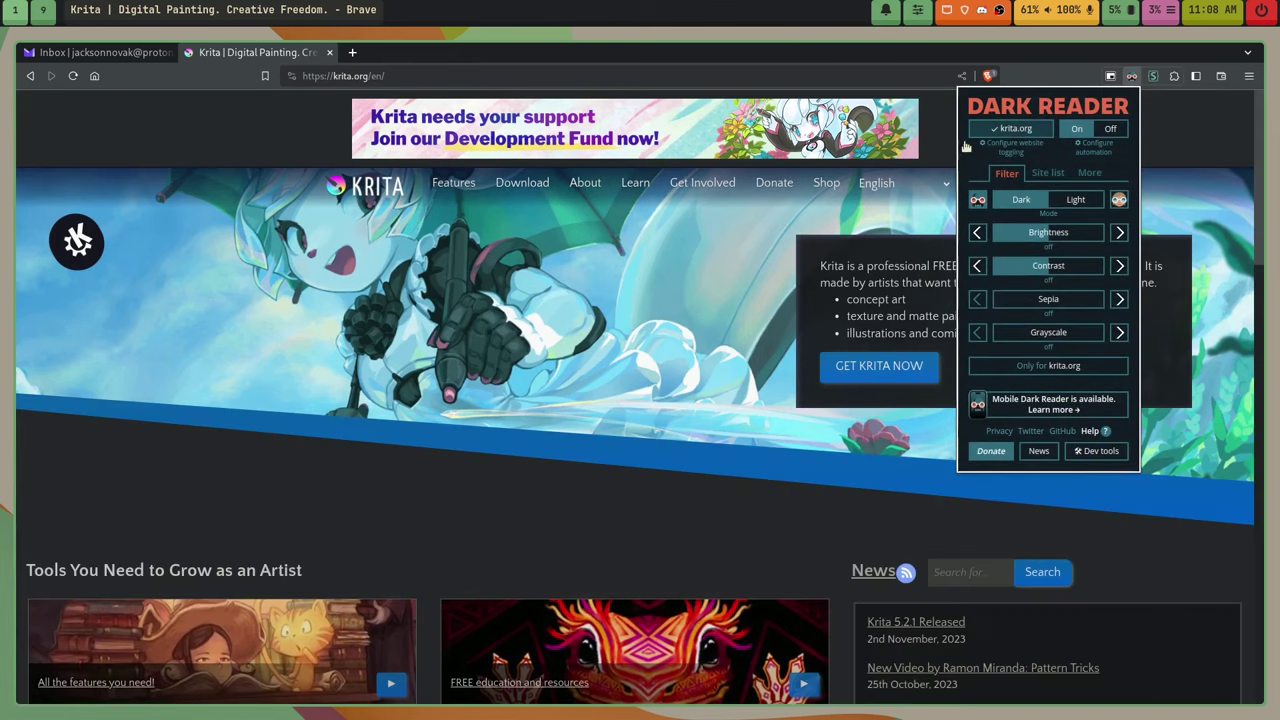